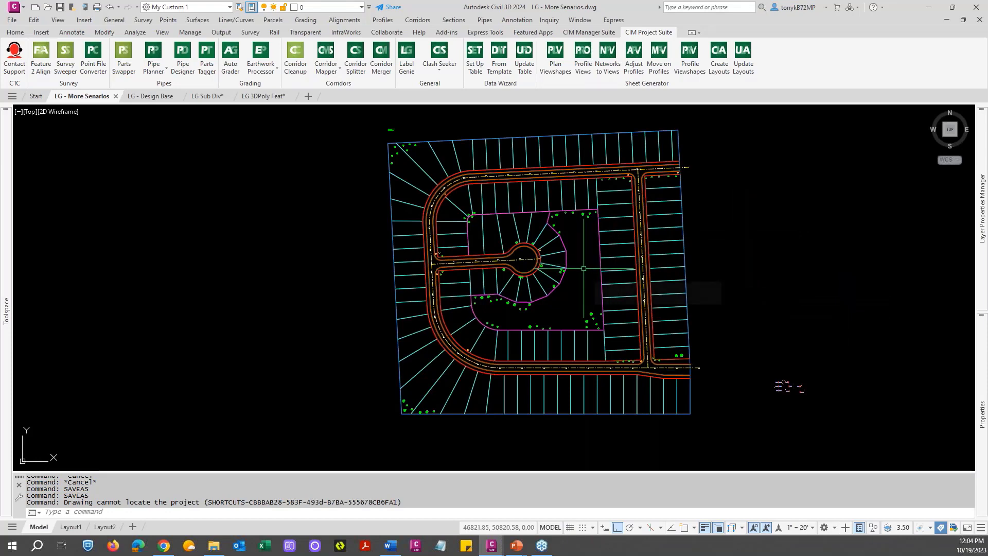
Step: Examine the subdivision plan's roads, lots, cul-de-sac and tree symbols at overview and close range
{"action": "mouse_move", "coordinate": [575, 267]}
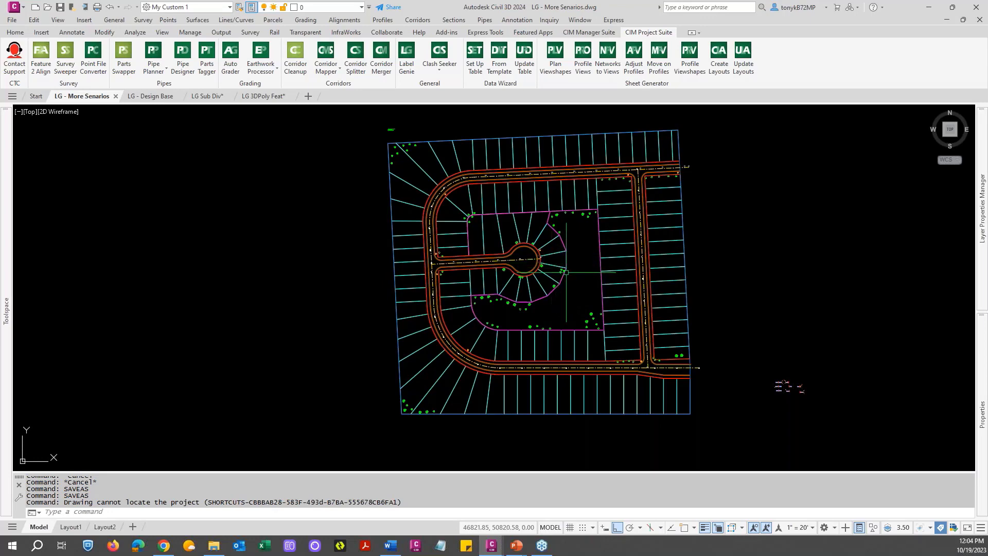
{"action": "scroll", "coordinate": [548, 309], "scroll_direction": "up", "scroll_amount": 5}
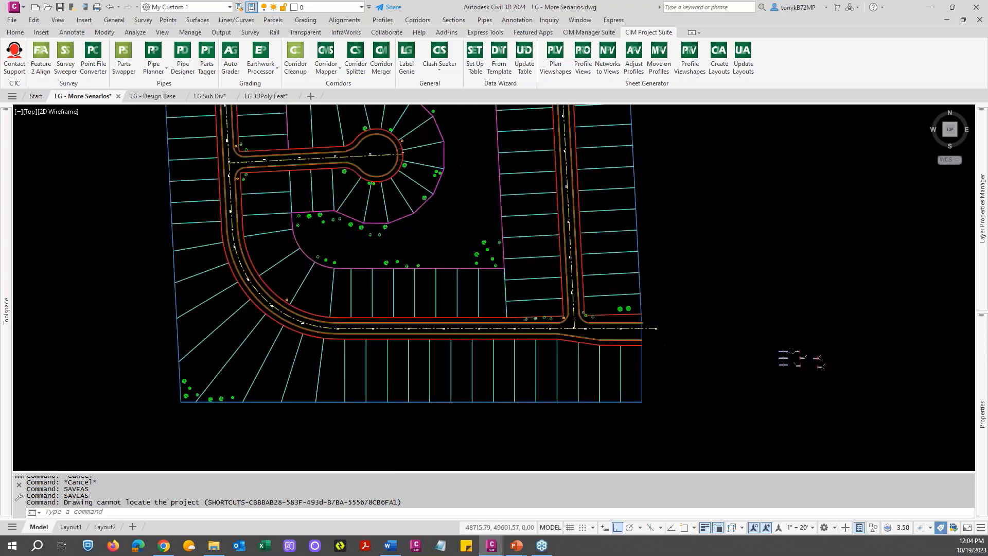
{"action": "scroll", "coordinate": [447, 309], "scroll_direction": "down", "scroll_amount": 3}
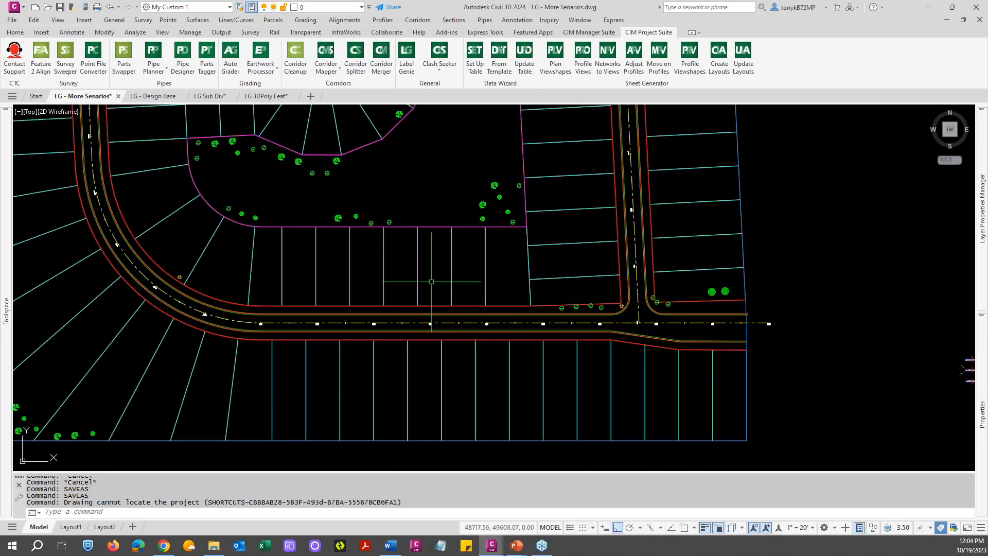
{"action": "key", "text": "Escape"}
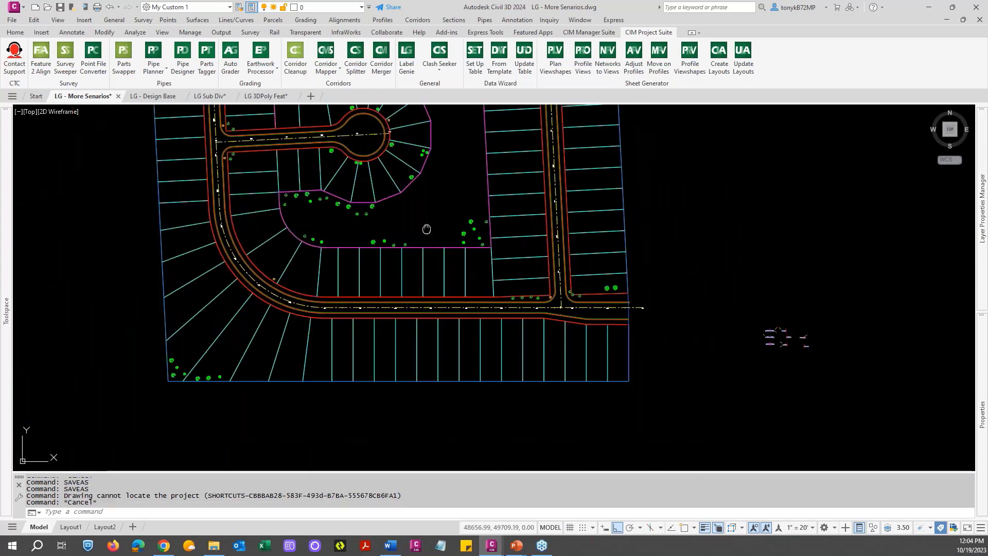
{"action": "middle_click_drag", "start_coordinate": [432, 242], "coordinate": [462, 295]}
{"action": "key", "text": "Escape"}
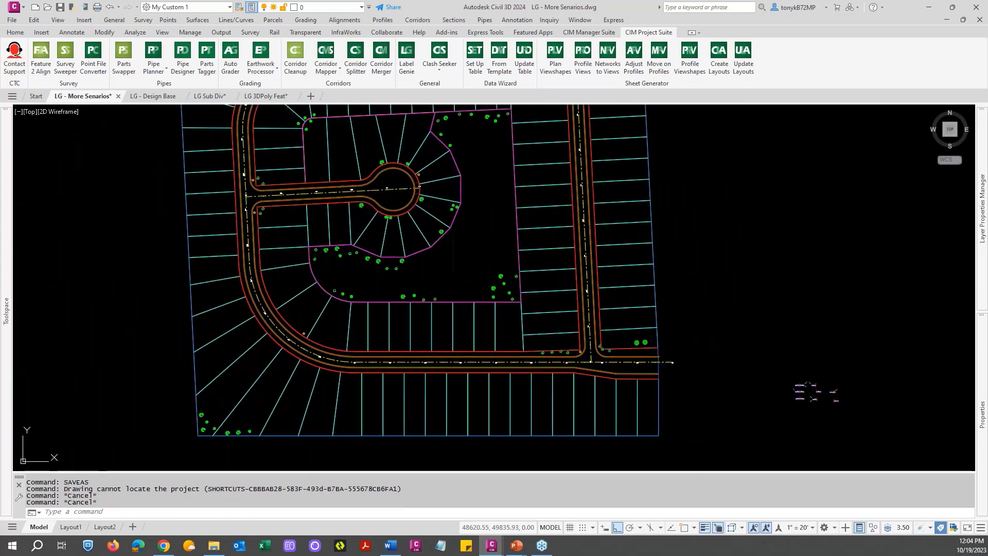
{"action": "middle_click_drag", "start_coordinate": [485, 159], "coordinate": [500, 212]}
{"action": "scroll", "coordinate": [520, 181], "scroll_direction": "up", "scroll_amount": 6}
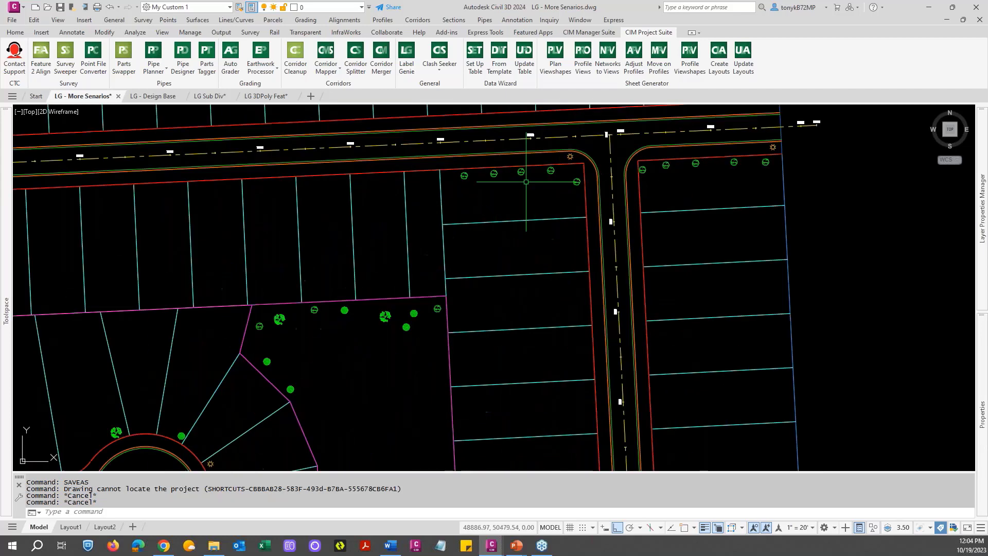
{"action": "scroll", "coordinate": [521, 188], "scroll_direction": "down", "scroll_amount": 5}
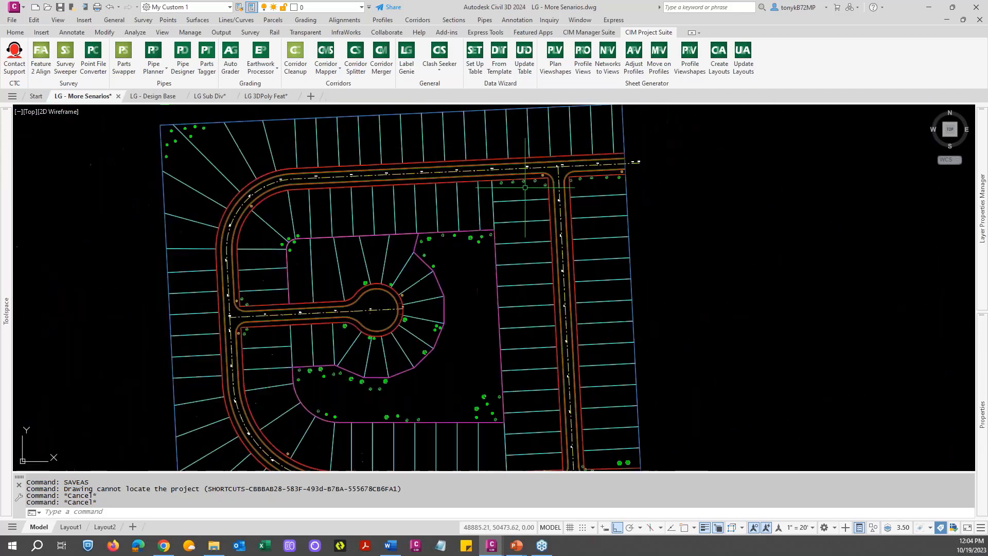
{"action": "middle_click_drag", "start_coordinate": [522, 190], "coordinate": [622, 156]}
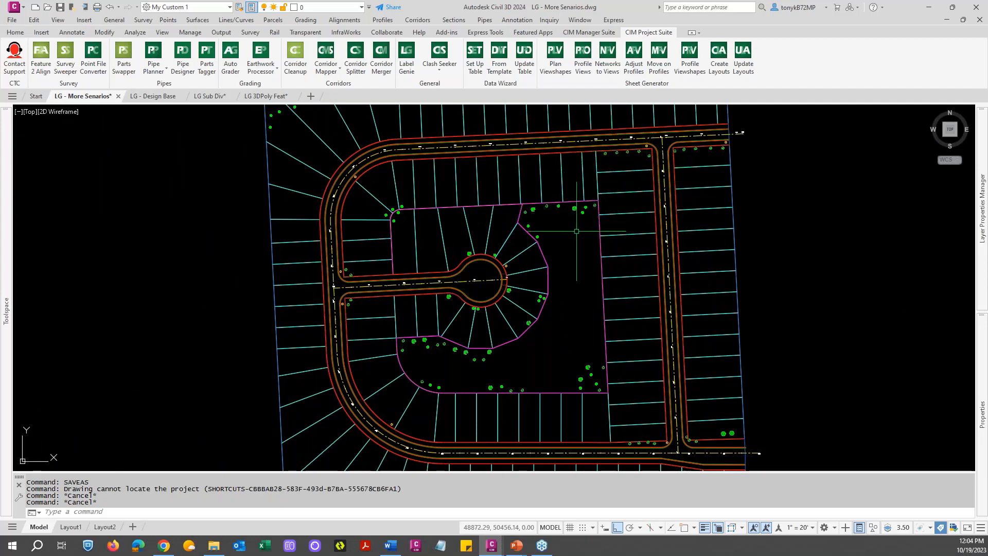
{"action": "mouse_move", "coordinate": [576, 231]}
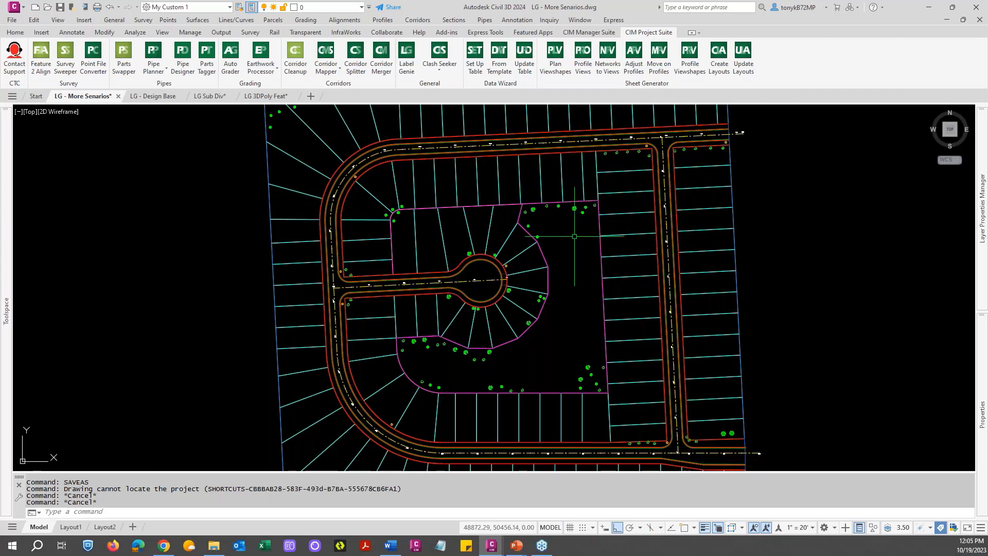
{"action": "scroll", "coordinate": [498, 297], "scroll_direction": "up", "scroll_amount": 4}
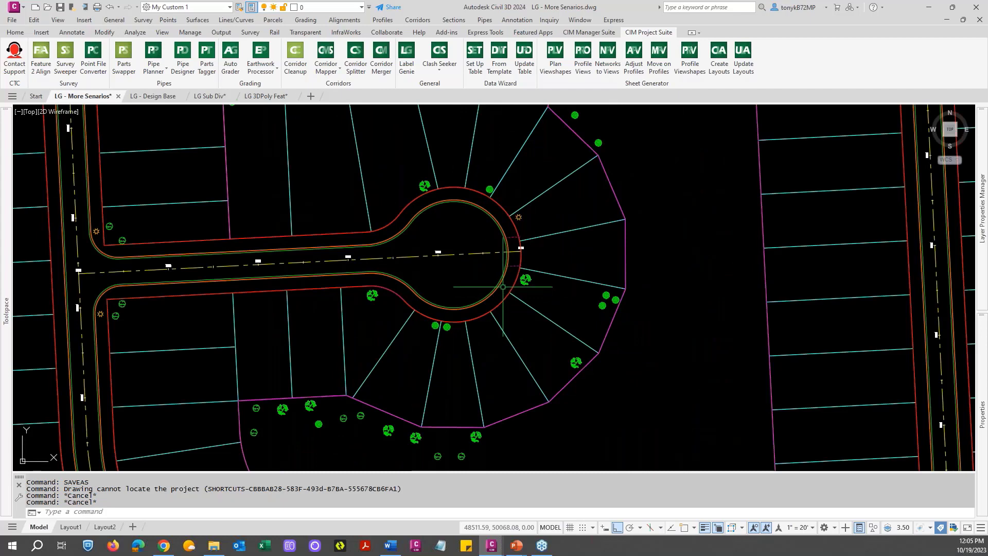
{"action": "scroll", "coordinate": [501, 289], "scroll_direction": "up", "scroll_amount": 2}
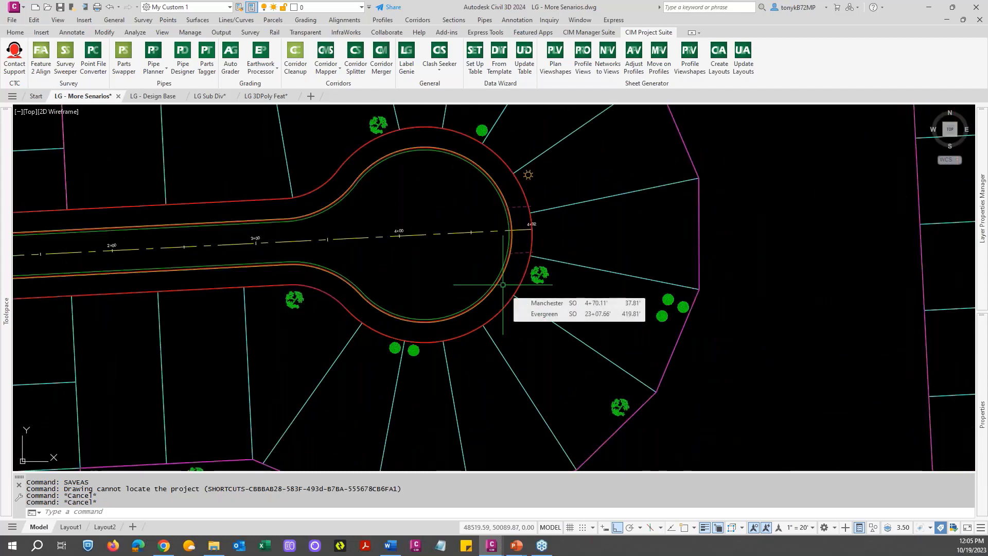
{"action": "scroll", "coordinate": [503, 285], "scroll_direction": "down", "scroll_amount": 5}
{"action": "key", "text": "Escape"}
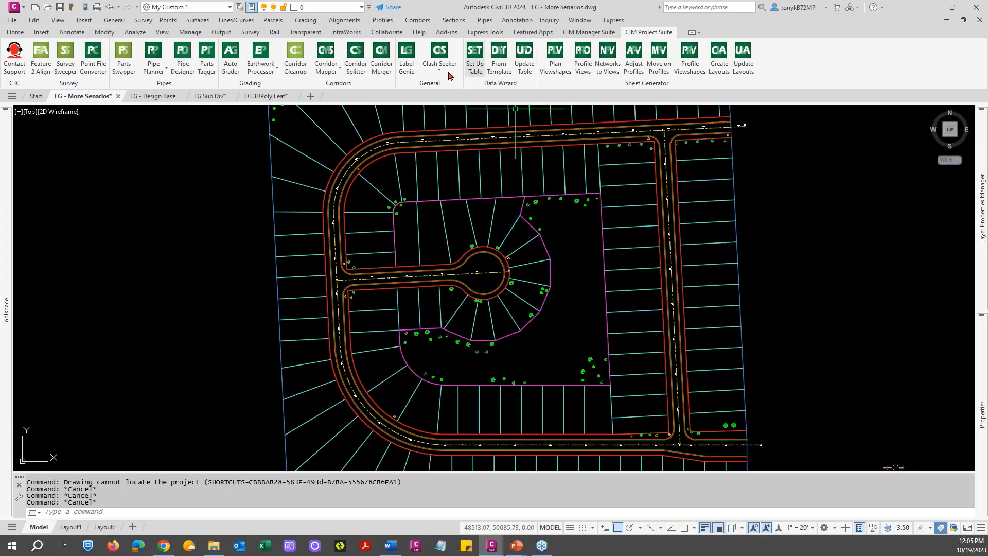
Step: Start Label Genie and set its labeling templates path to the LG Templates folder inside Legend Template
{"action": "left_click", "coordinate": [406, 58]}
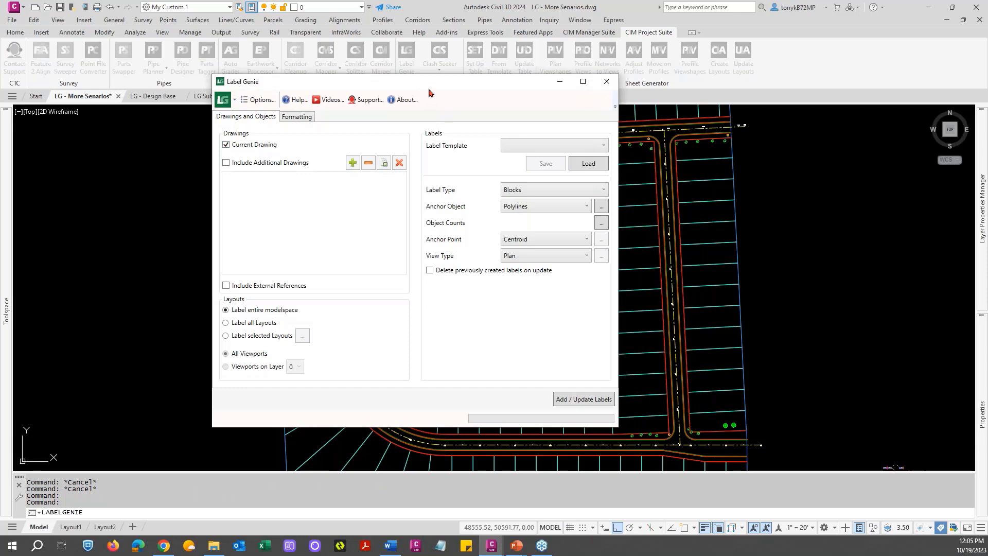
{"action": "left_click_drag", "start_coordinate": [429, 91], "coordinate": [495, 90]}
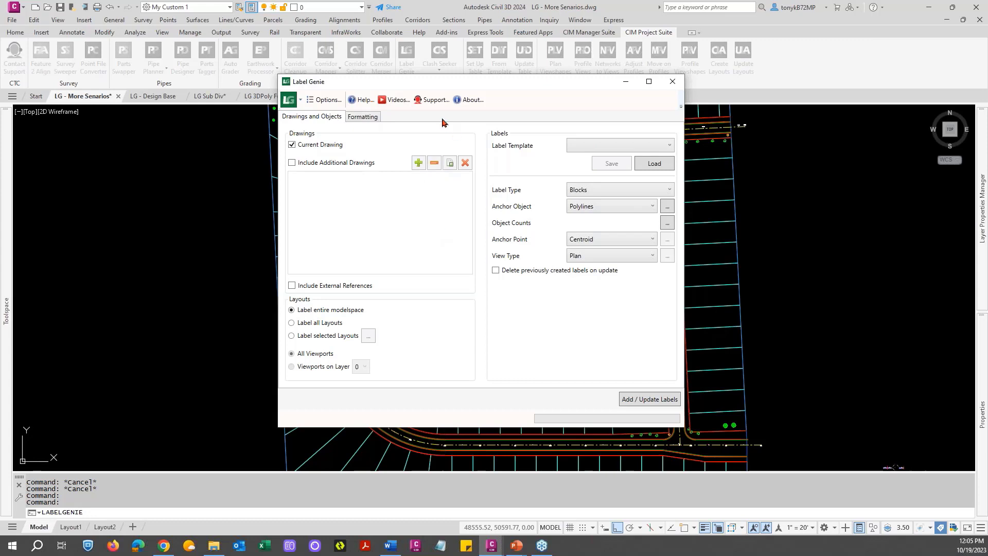
{"action": "left_click", "coordinate": [328, 101]}
{"action": "left_click_drag", "start_coordinate": [445, 194], "coordinate": [414, 178]}
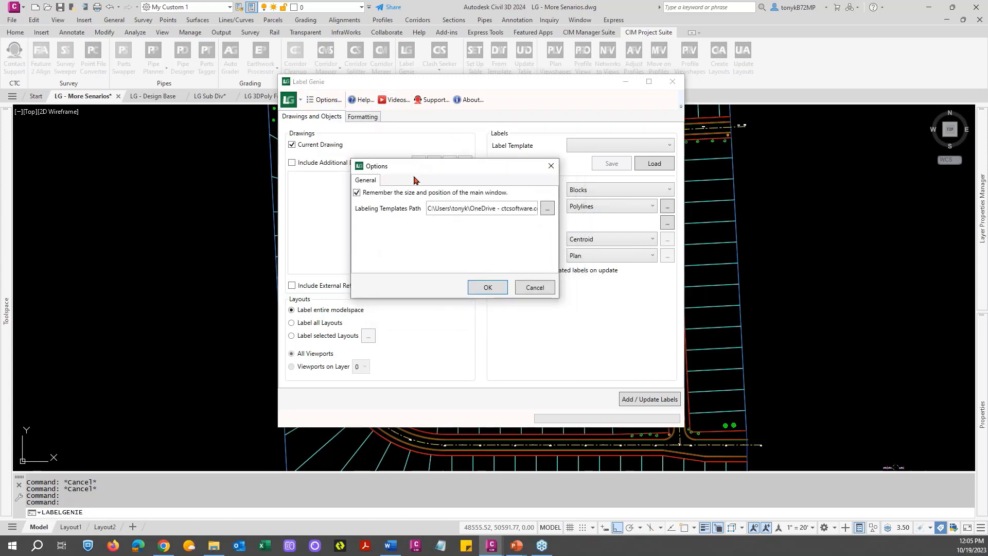
{"action": "left_click", "coordinate": [547, 209]}
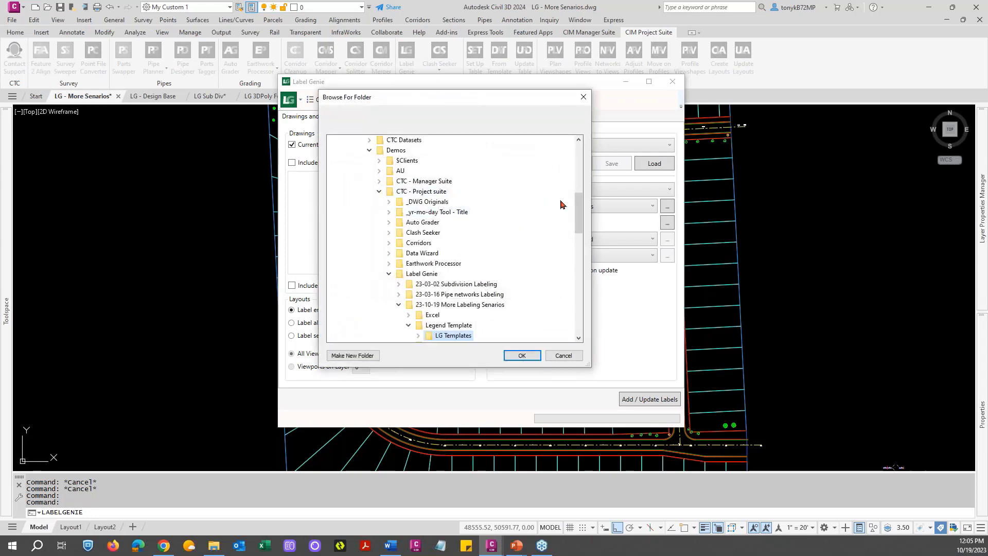
{"action": "left_click_drag", "start_coordinate": [579, 208], "coordinate": [578, 233]}
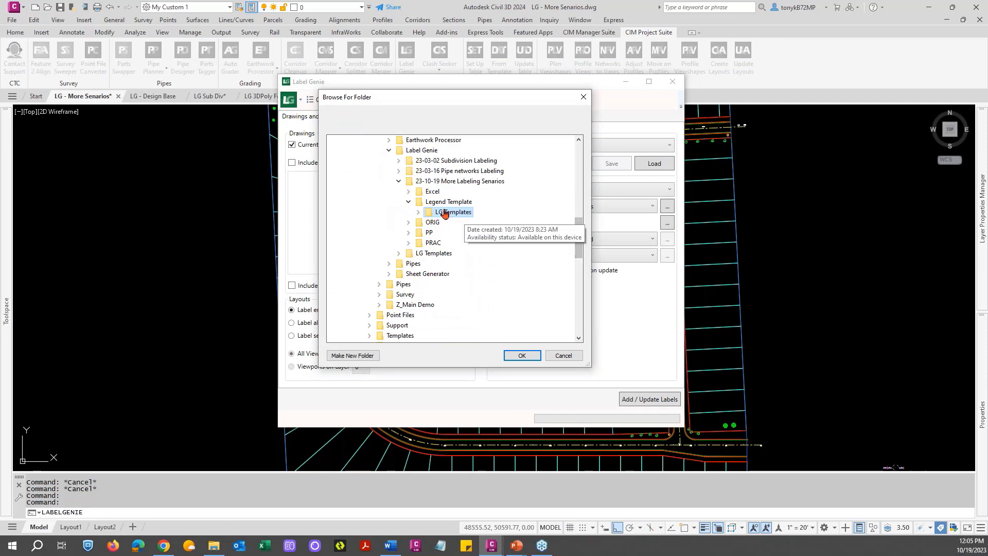
{"action": "left_click", "coordinate": [522, 355]}
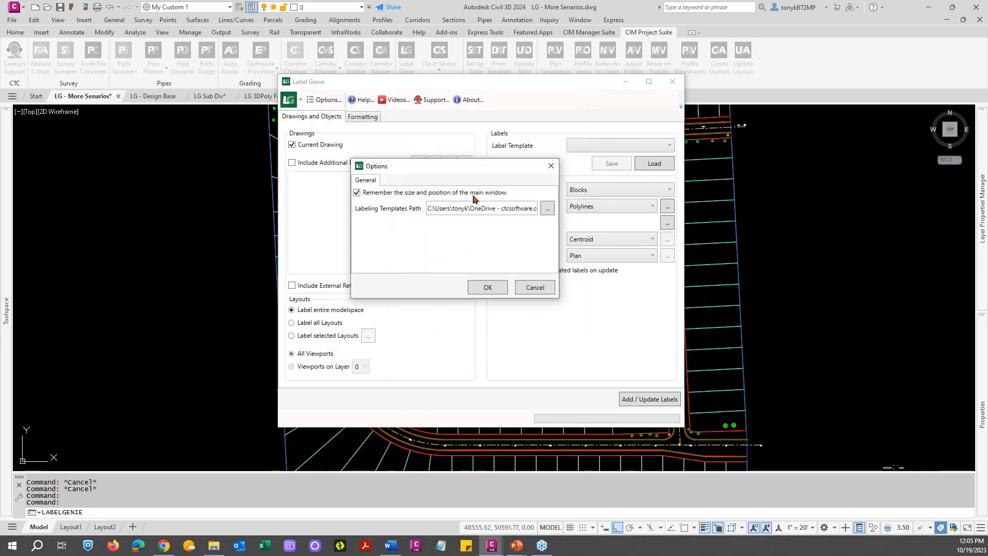
{"action": "left_click_drag", "start_coordinate": [452, 173], "coordinate": [421, 187]}
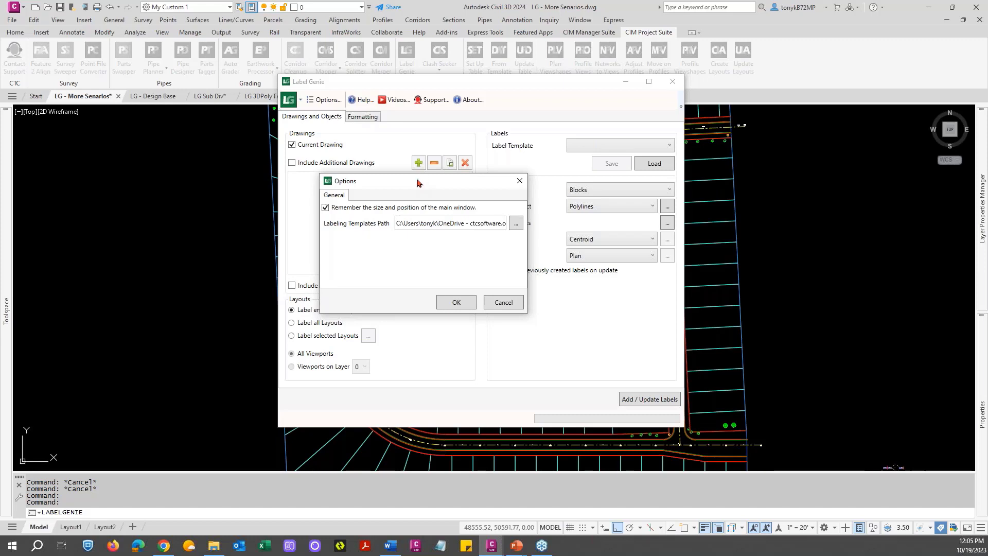
{"action": "left_click", "coordinate": [452, 302]}
Step: Review the available label templates, then the formatting settings and block definitions offered for block labels on polylines
{"action": "left_click", "coordinate": [638, 149]}
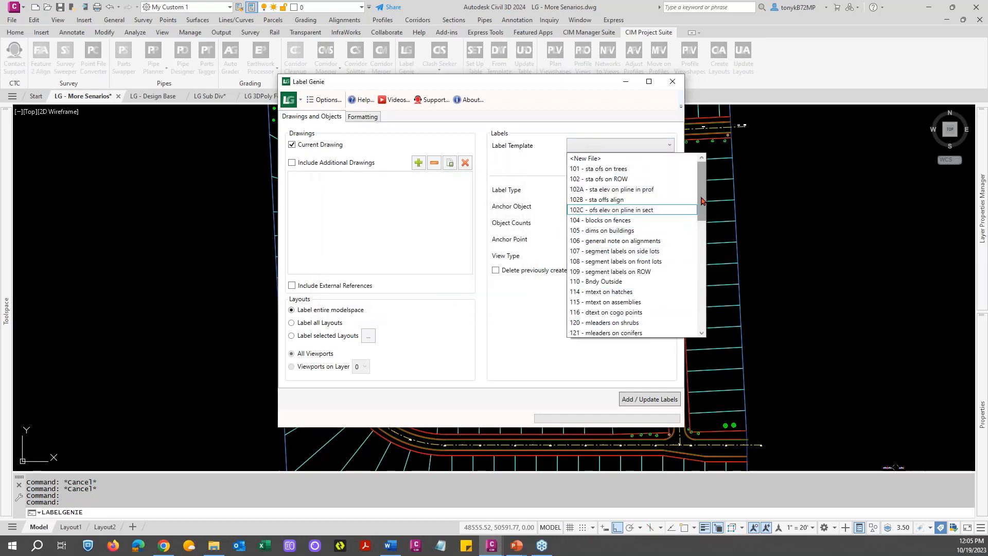
{"action": "mouse_move", "coordinate": [700, 204]}
{"action": "left_mouse_down"}
{"action": "mouse_move", "coordinate": [701, 317]}
{"action": "mouse_move", "coordinate": [697, 199]}
{"action": "left_mouse_up"}
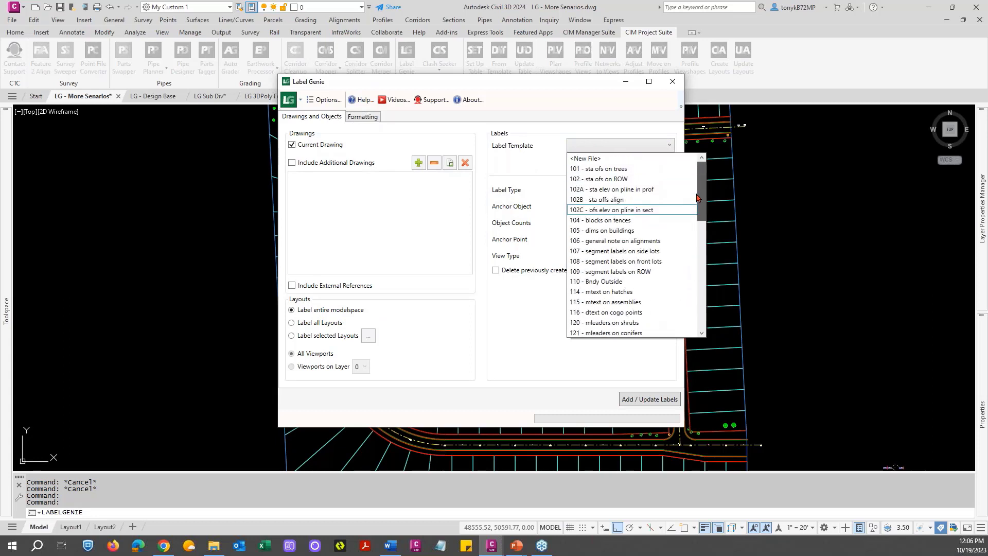
{"action": "mouse_move", "coordinate": [696, 199]}
{"action": "left_mouse_down"}
{"action": "mouse_move", "coordinate": [697, 309]}
{"action": "mouse_move", "coordinate": [698, 208]}
{"action": "left_mouse_up"}
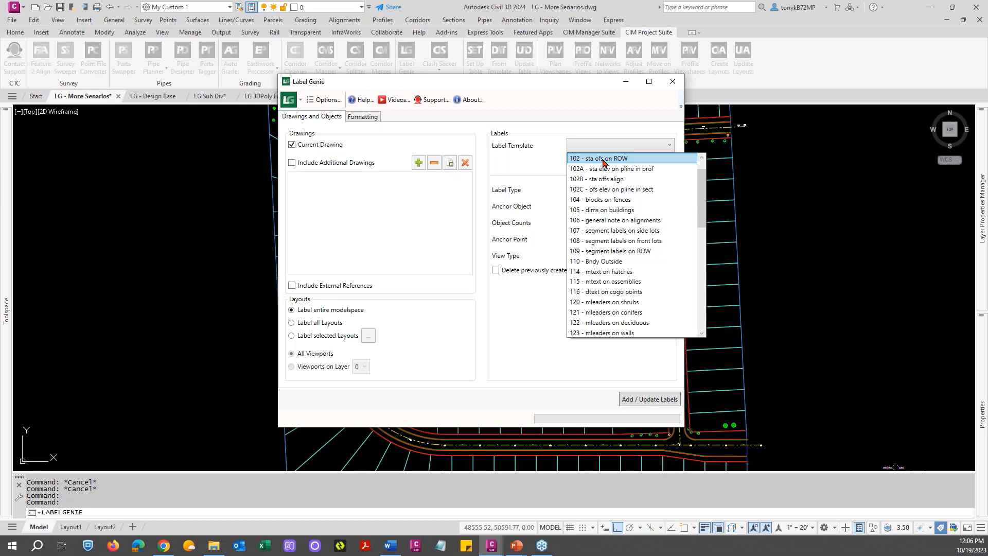
{"action": "left_click", "coordinate": [444, 192]}
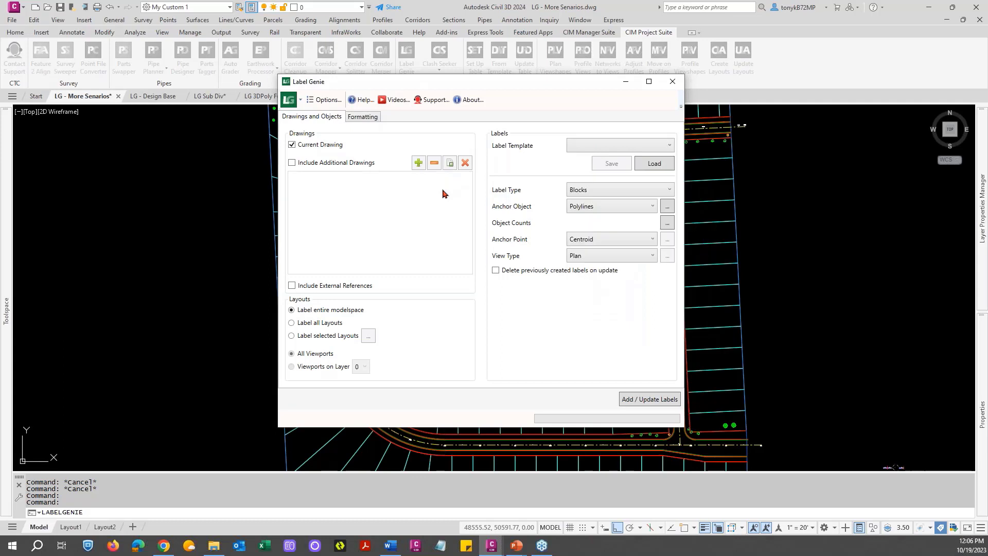
{"action": "left_click", "coordinate": [362, 118]}
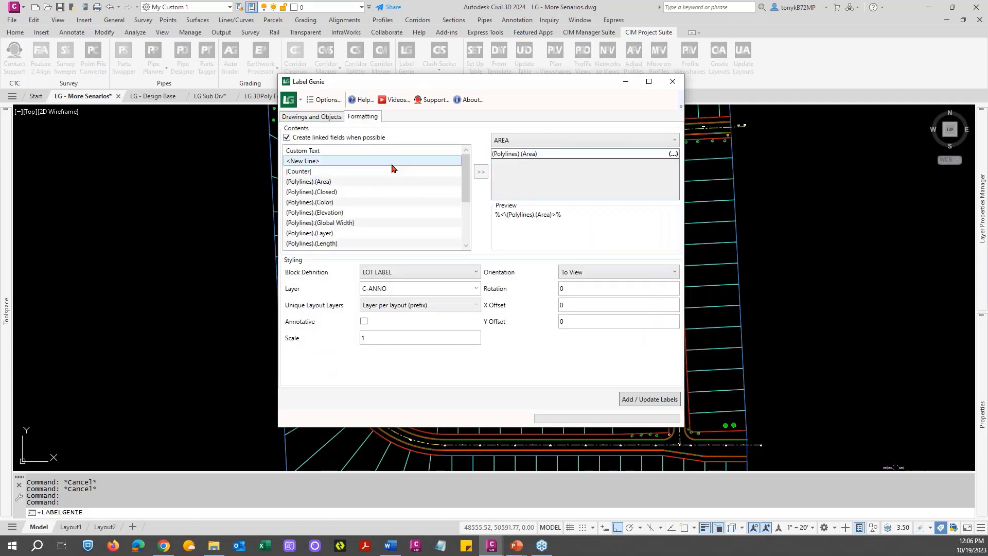
{"action": "left_click", "coordinate": [456, 272]}
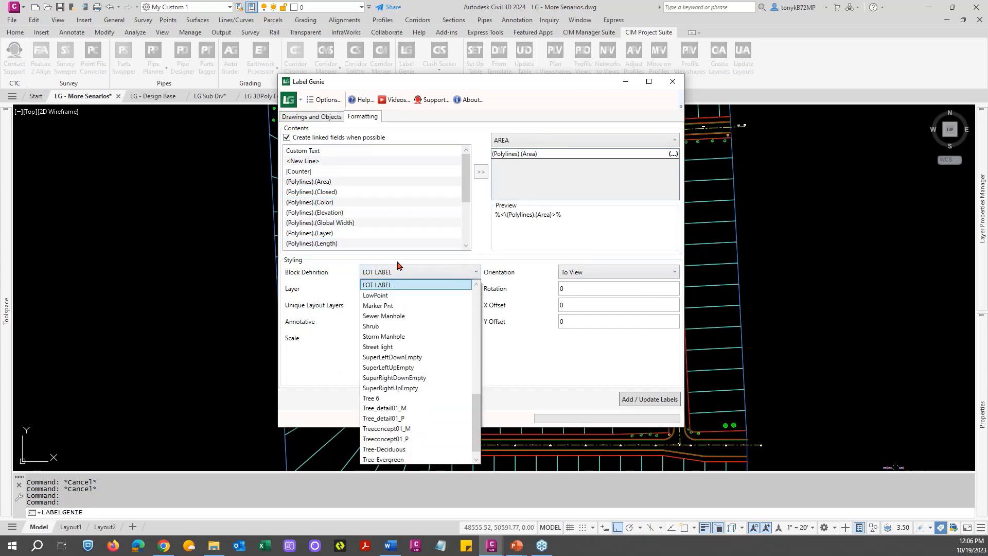
{"action": "left_click", "coordinate": [435, 272]}
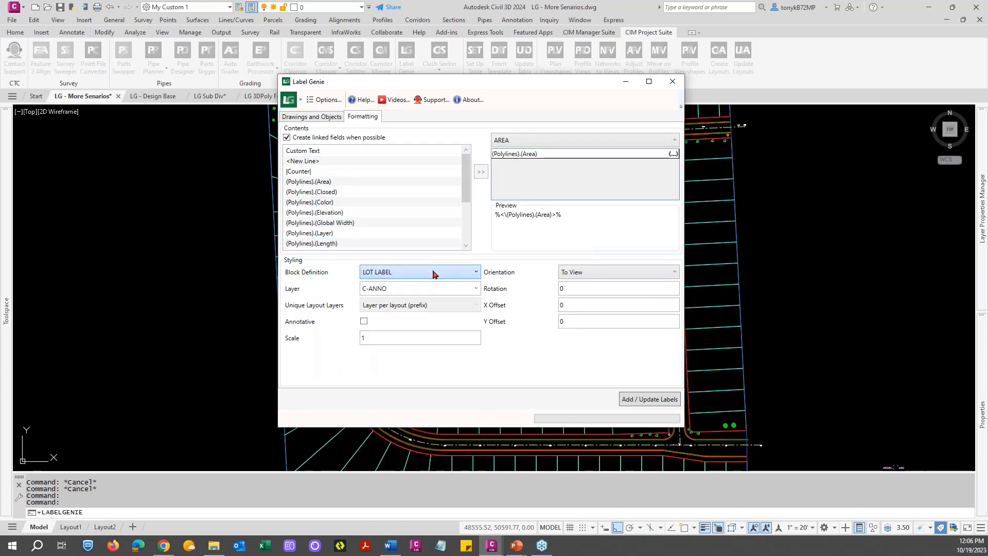
{"action": "left_click", "coordinate": [322, 120]}
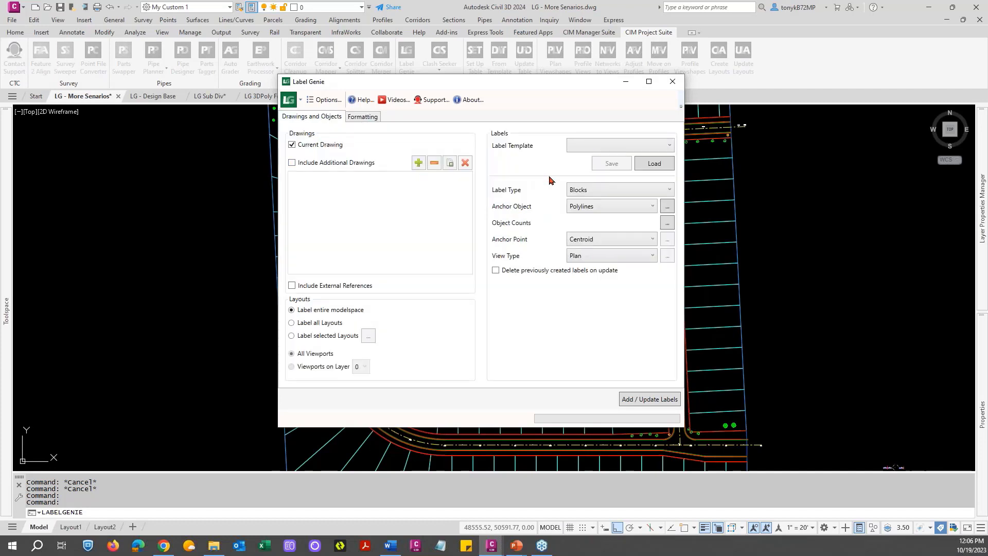
Step: Set the label type to Alignment: Station Offset and review its formatting contents and styling
{"action": "left_click", "coordinate": [627, 192]}
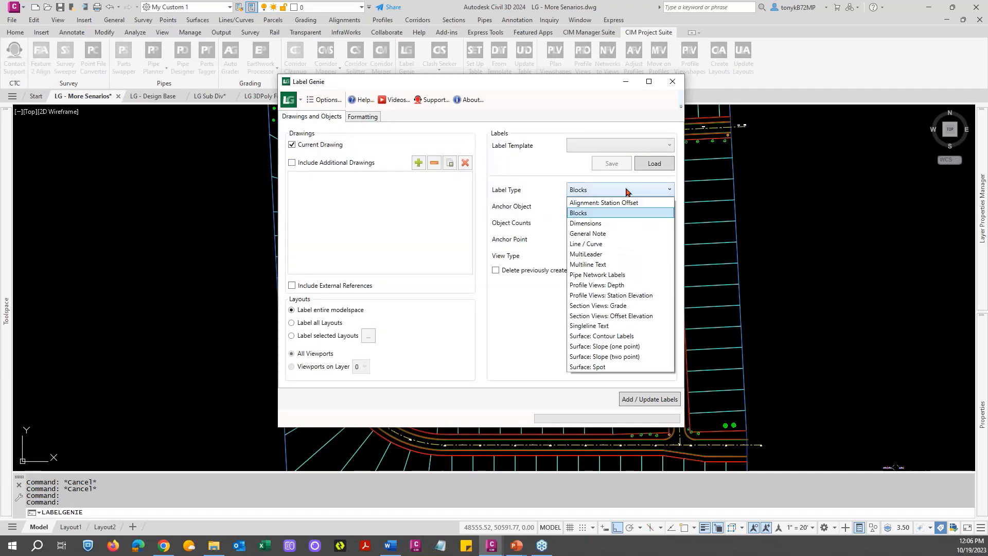
{"action": "left_click", "coordinate": [626, 192]}
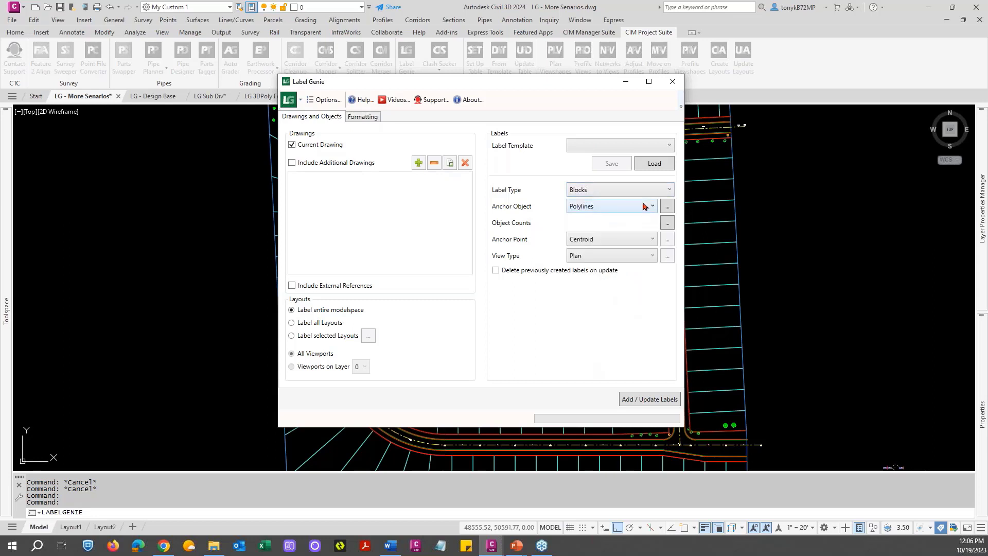
{"action": "left_click", "coordinate": [641, 193]}
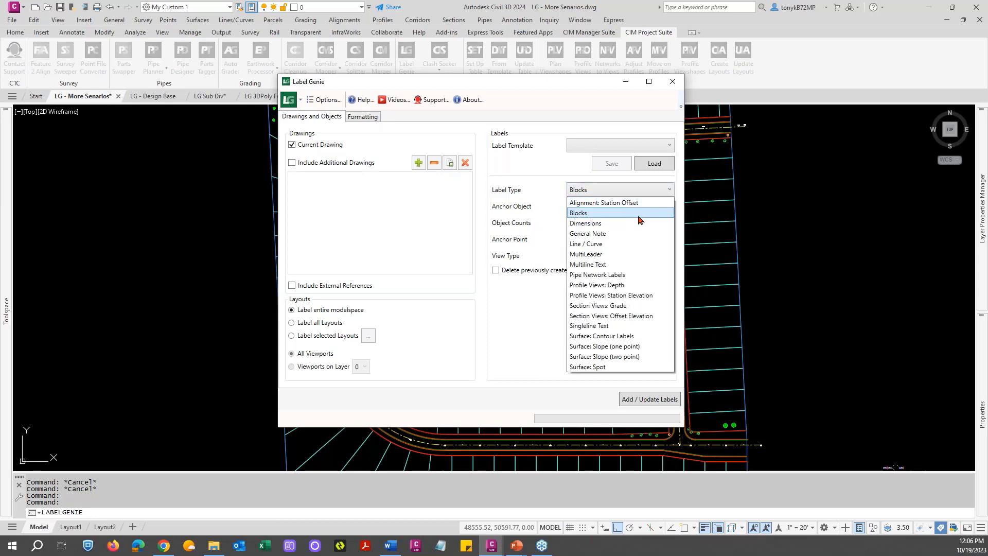
{"action": "left_click", "coordinate": [611, 205]}
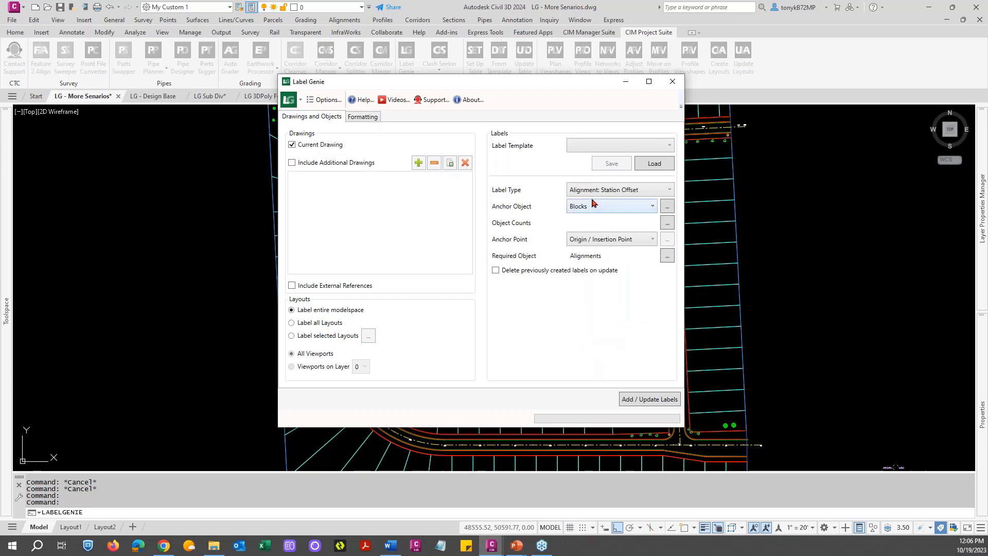
{"action": "left_click", "coordinate": [360, 118]}
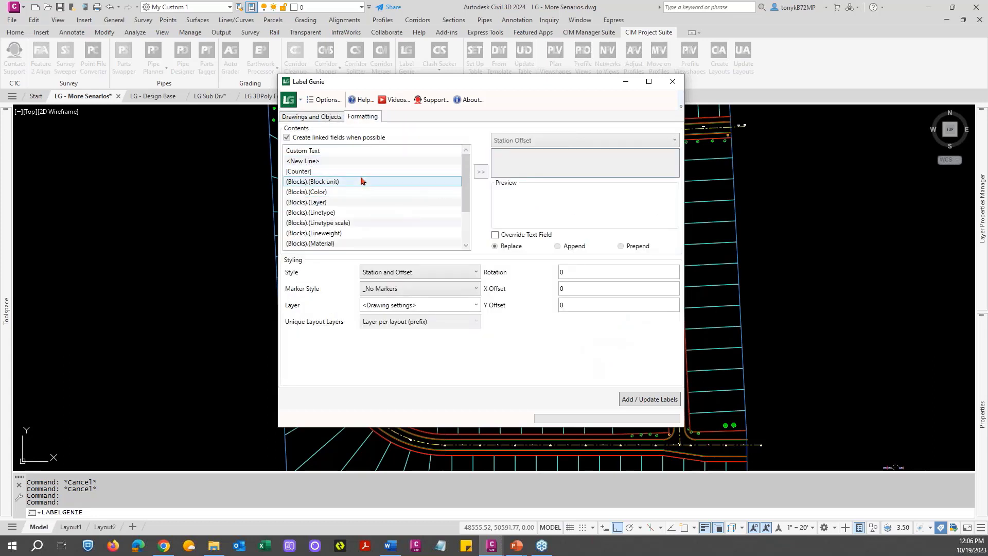
{"action": "left_click", "coordinate": [361, 181]}
{"action": "left_click", "coordinate": [360, 213]}
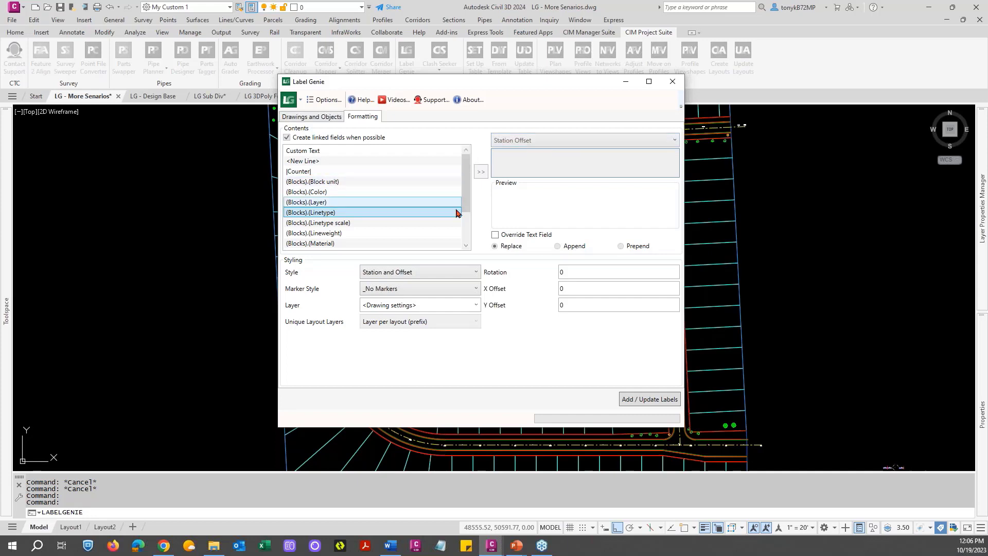
{"action": "left_click", "coordinate": [315, 120]}
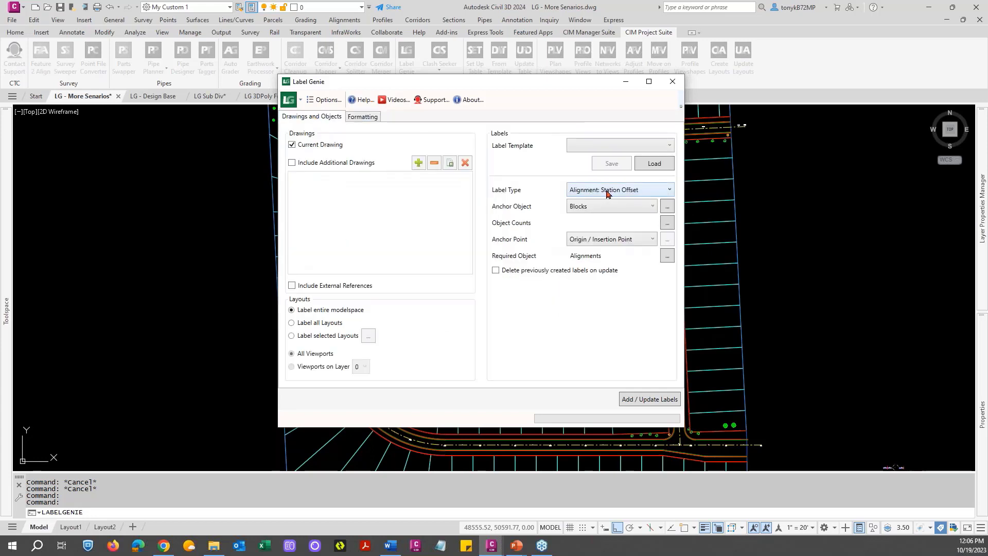
Step: Load the saved label template 101 - sta ofs on trees
{"action": "left_click", "coordinate": [671, 146]}
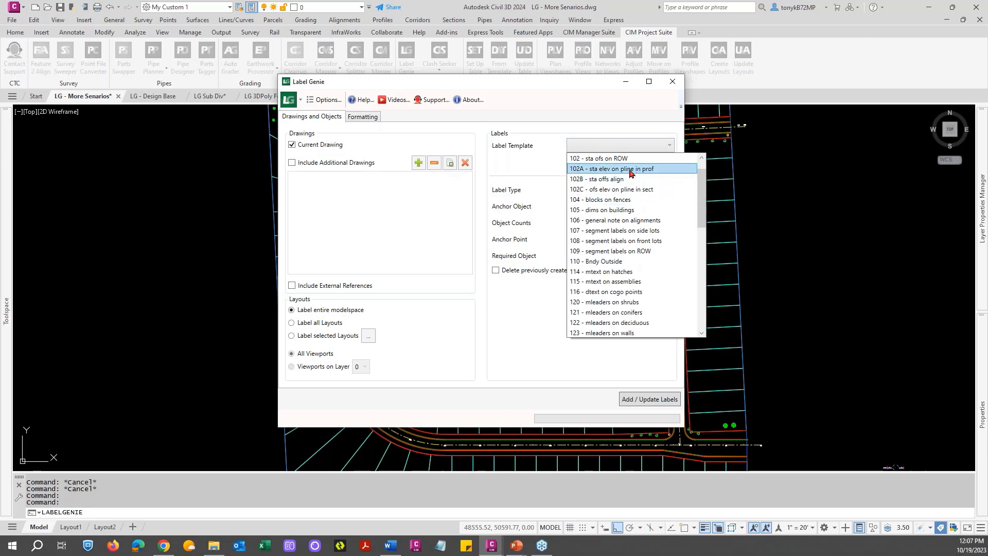
{"action": "left_click_drag", "start_coordinate": [701, 191], "coordinate": [701, 181]}
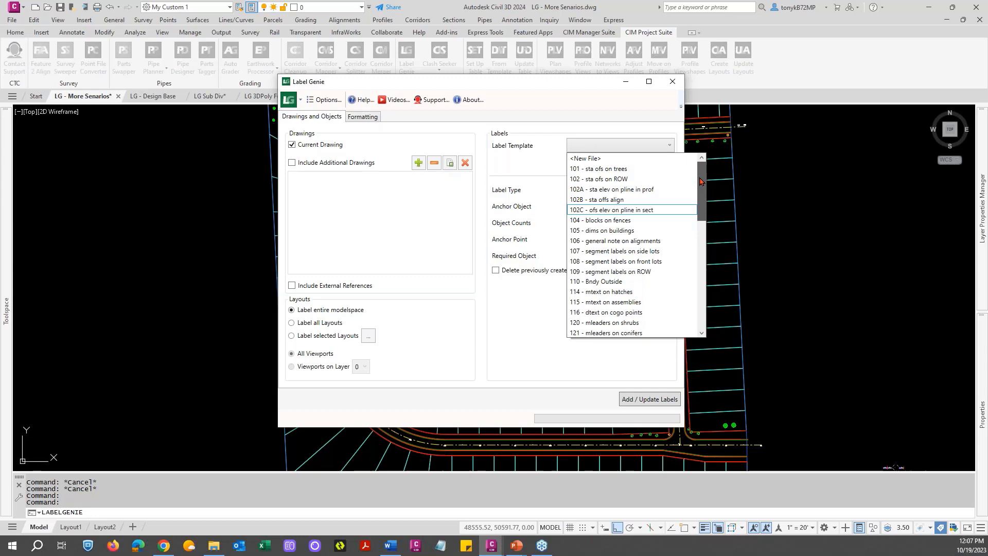
{"action": "left_click", "coordinate": [610, 171]}
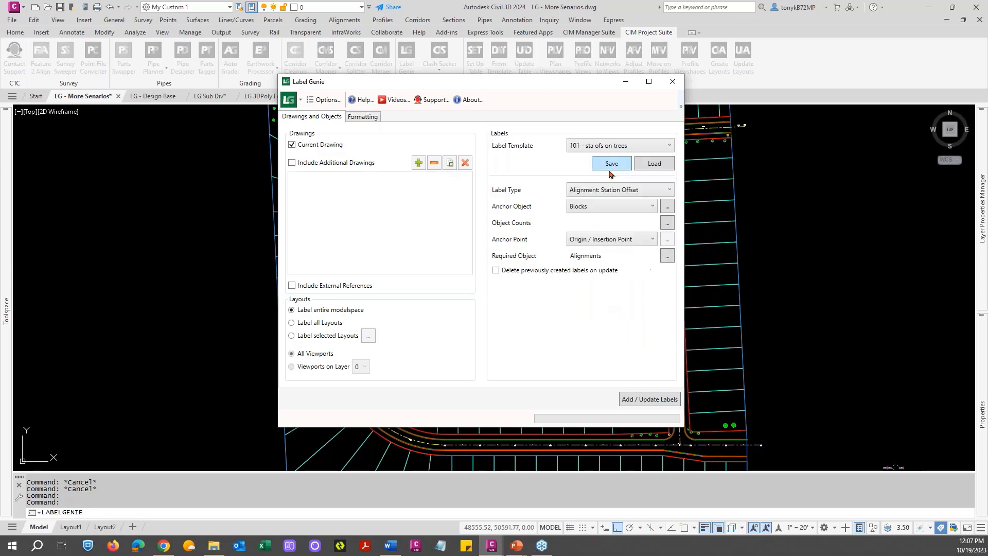
{"action": "left_click", "coordinate": [651, 166]}
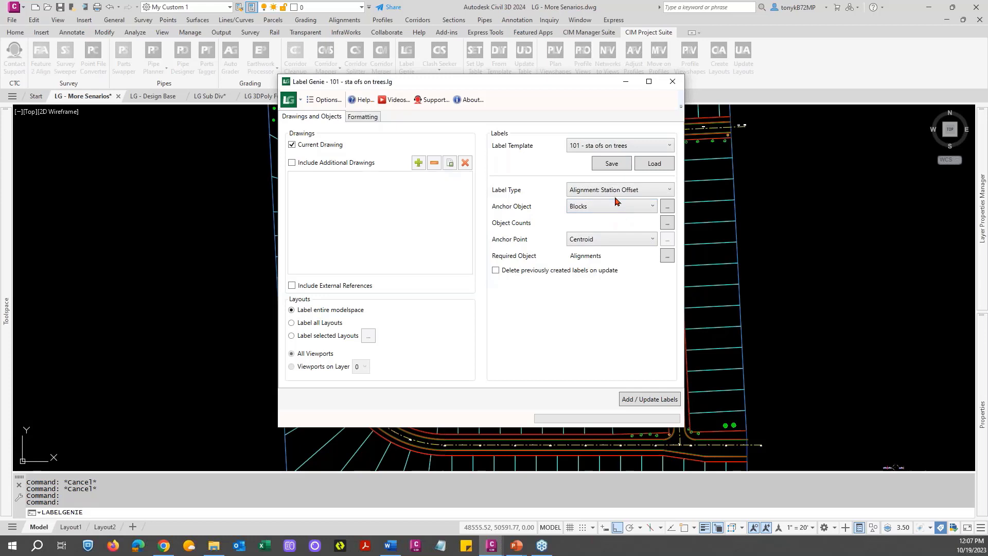
Step: Load the label template 102 - sta ofs on ROW and switch back to 101 - sta ofs on trees
{"action": "left_click", "coordinate": [664, 147]}
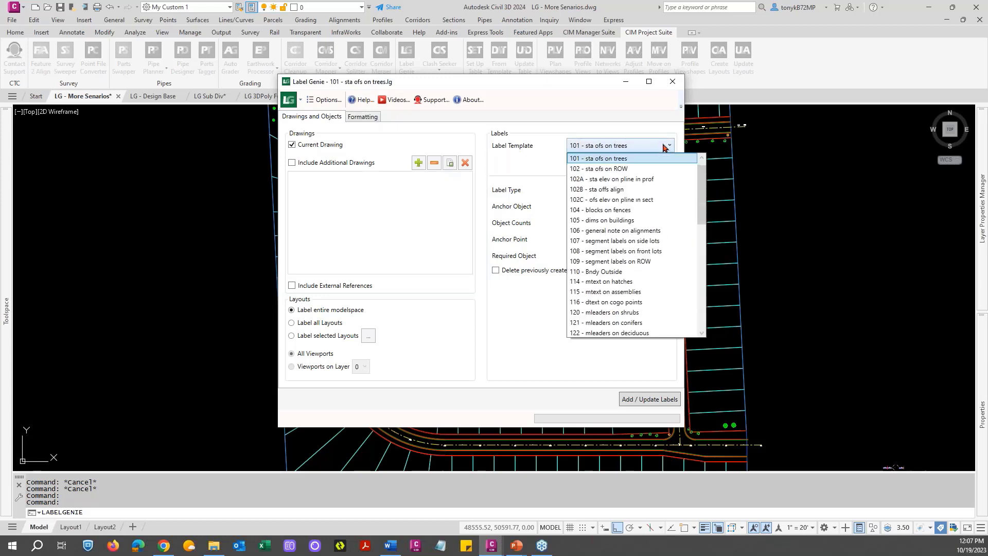
{"action": "left_click", "coordinate": [625, 156]}
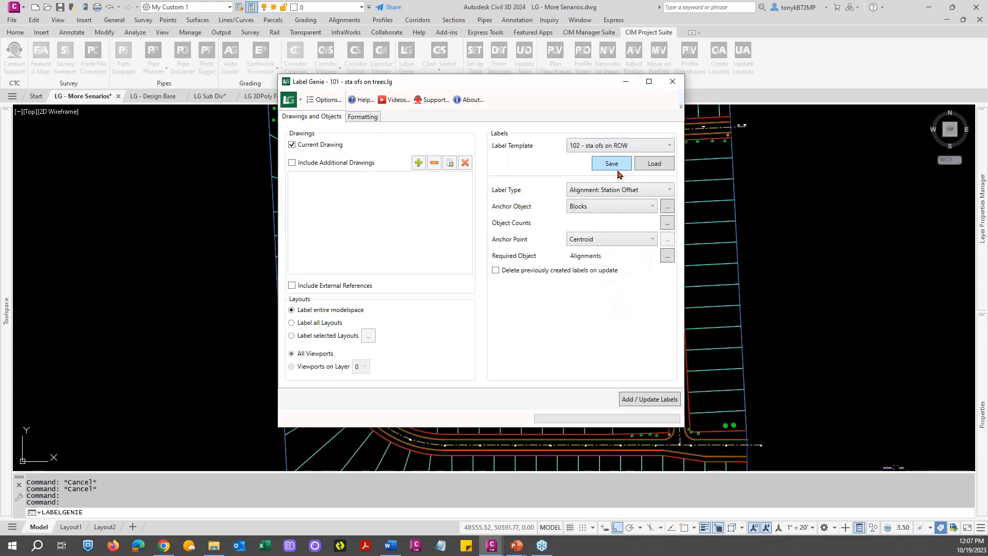
{"action": "left_click", "coordinate": [655, 164]}
{"action": "left_click", "coordinate": [663, 148]}
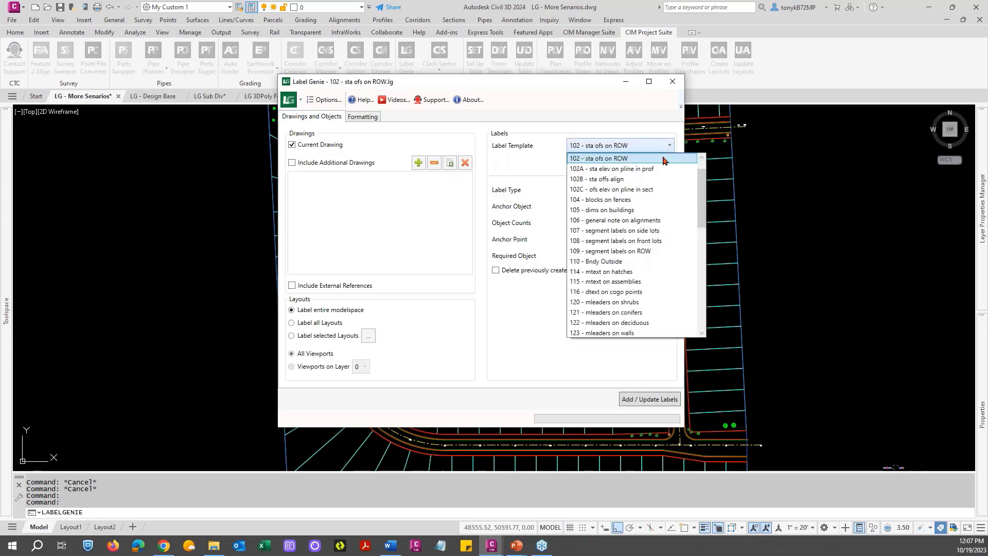
{"action": "scroll", "coordinate": [663, 160], "scroll_direction": "up", "scroll_amount": 1}
{"action": "left_click", "coordinate": [629, 170]}
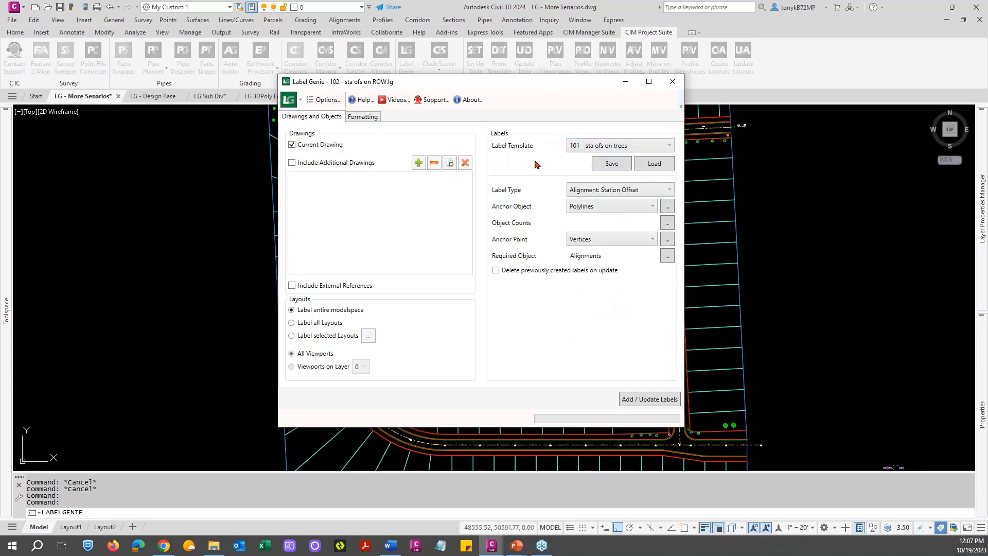
{"action": "left_click", "coordinate": [651, 169]}
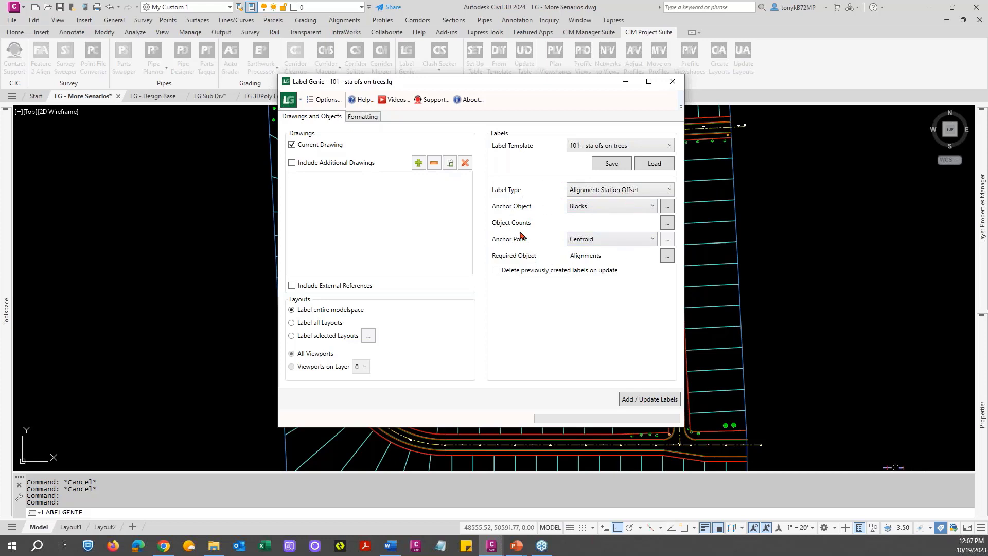
Step: Review the tree template's formatting, including the available station offset label styles and the text component choices
{"action": "left_click", "coordinate": [360, 117]}
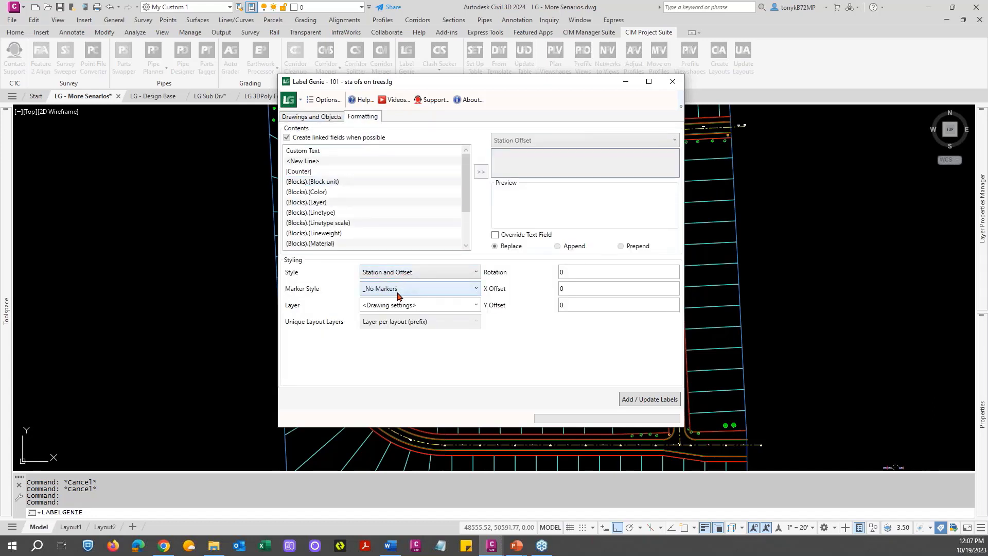
{"action": "left_click", "coordinate": [460, 272]}
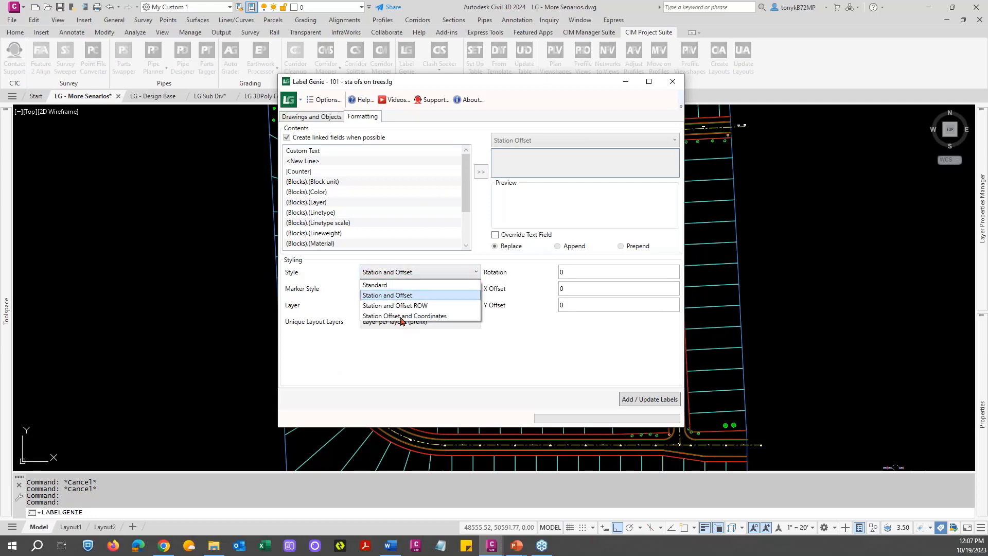
{"action": "left_click", "coordinate": [434, 272]}
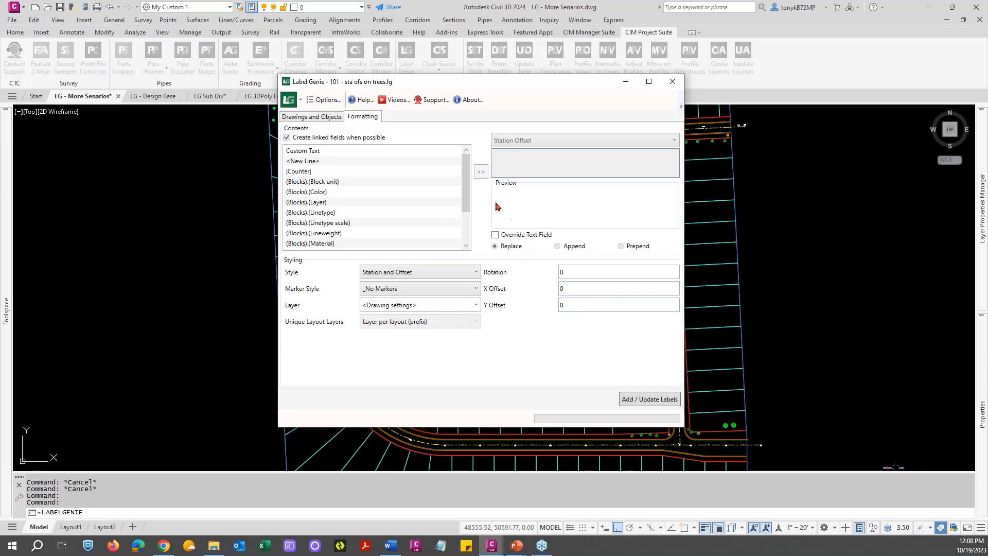
{"action": "left_click", "coordinate": [353, 202]}
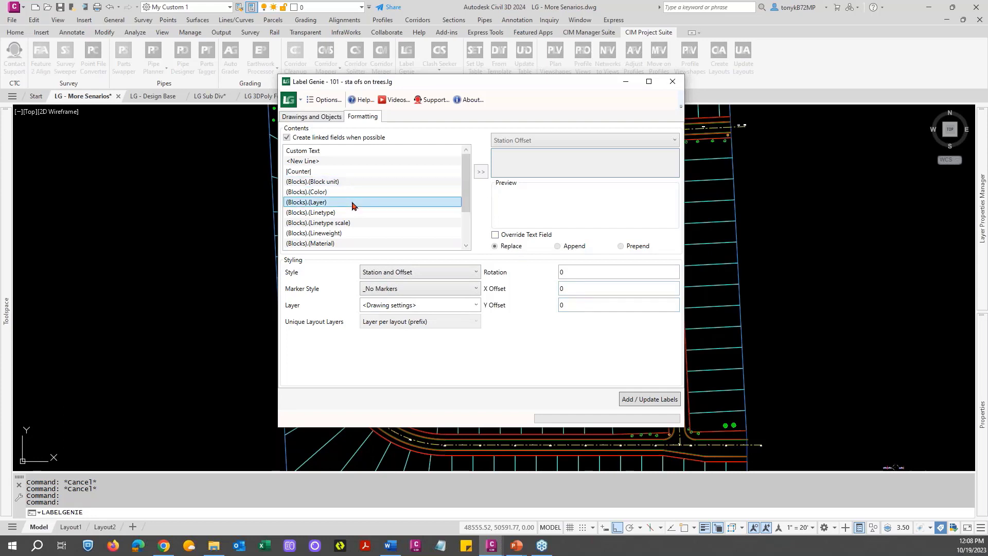
{"action": "left_click", "coordinate": [541, 140]}
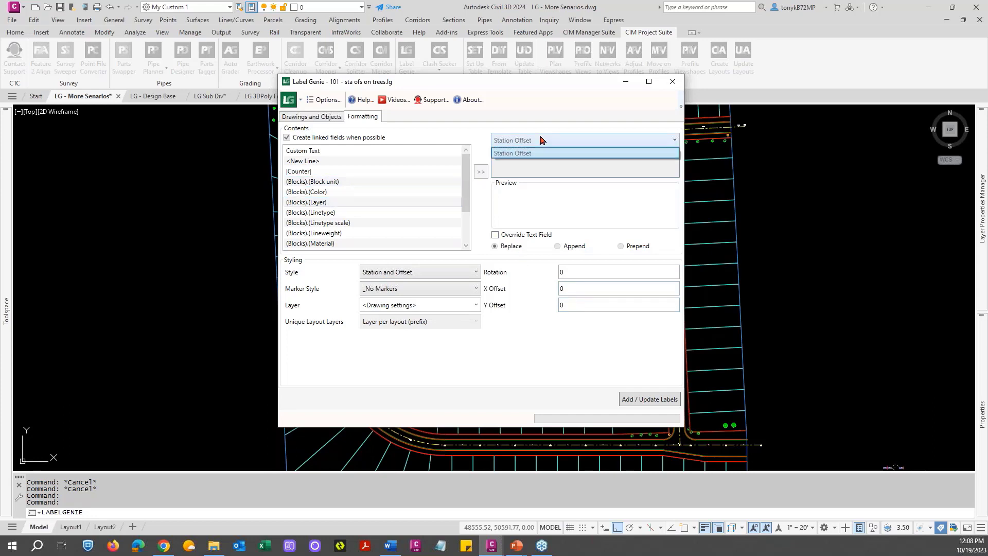
{"action": "left_click", "coordinate": [542, 140]}
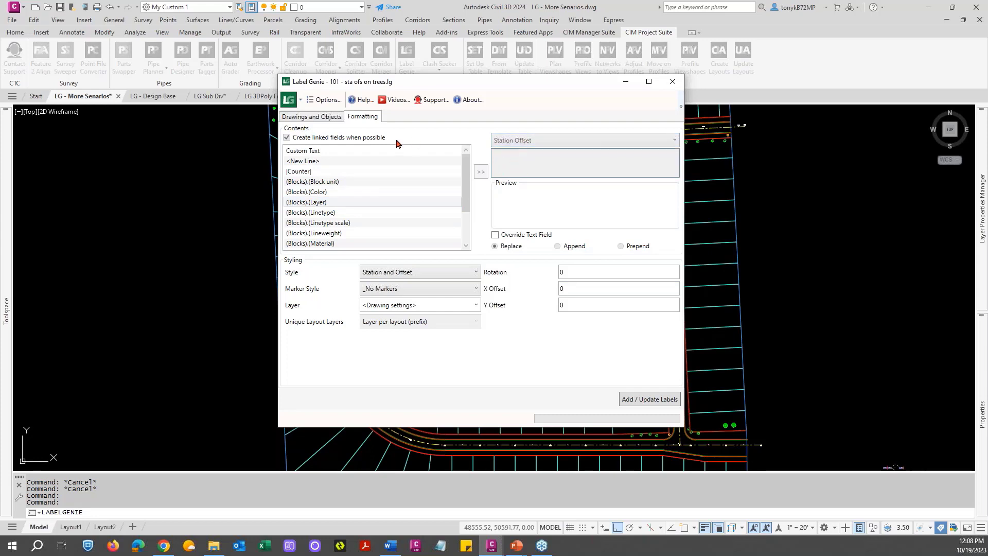
Step: Review the available label types and anchor object types, keeping Alignment: Station Offset on Blocks
{"action": "left_click", "coordinate": [318, 118]}
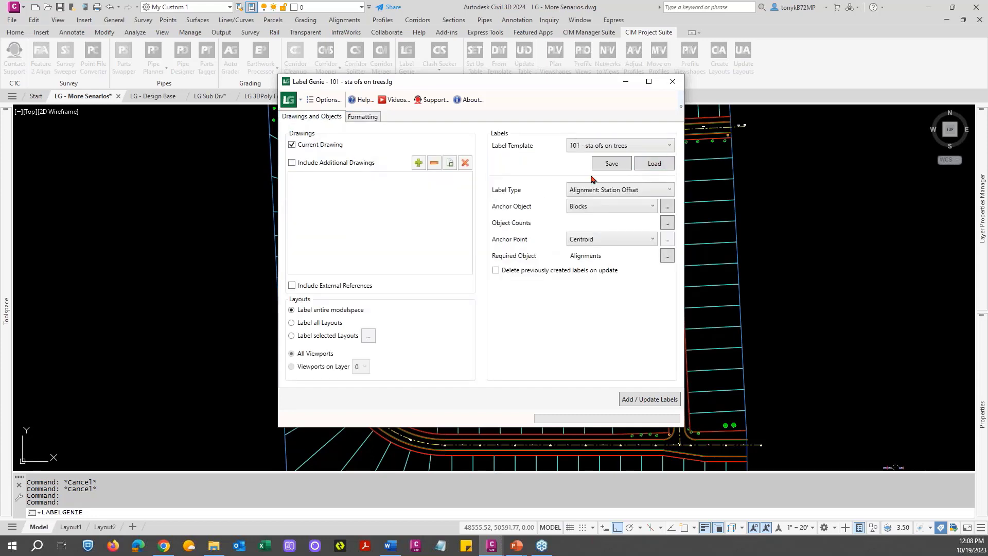
{"action": "left_click", "coordinate": [619, 190]}
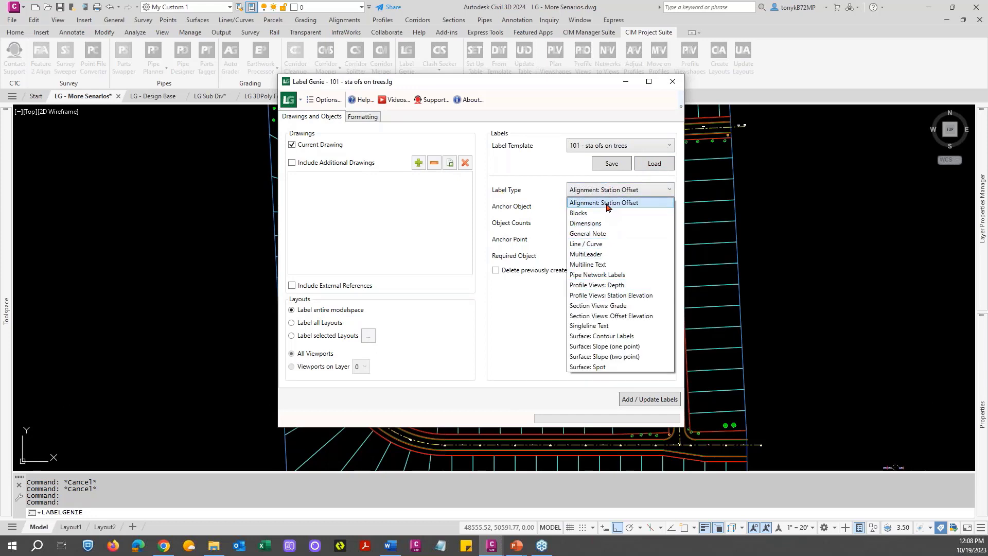
{"action": "left_click", "coordinate": [606, 201]}
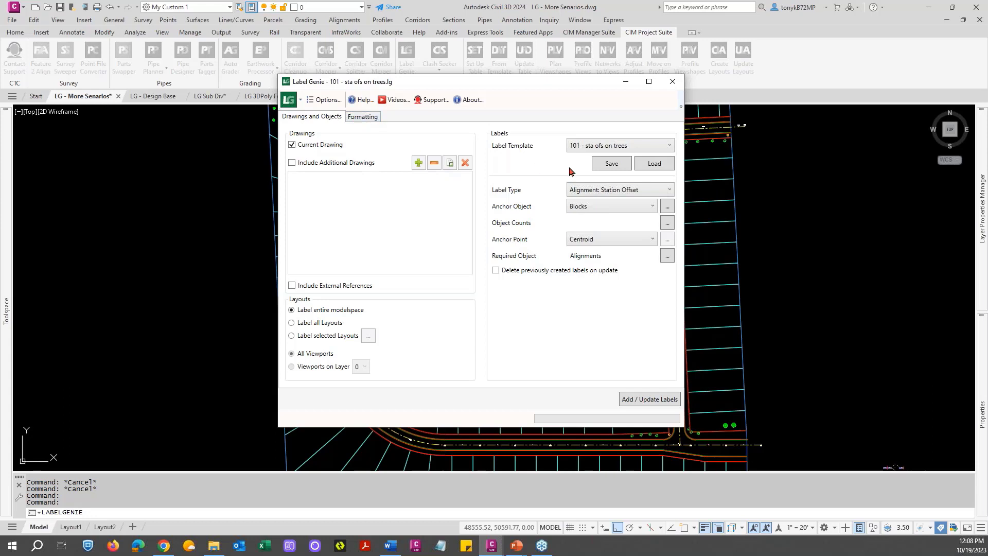
{"action": "left_click", "coordinate": [635, 208]}
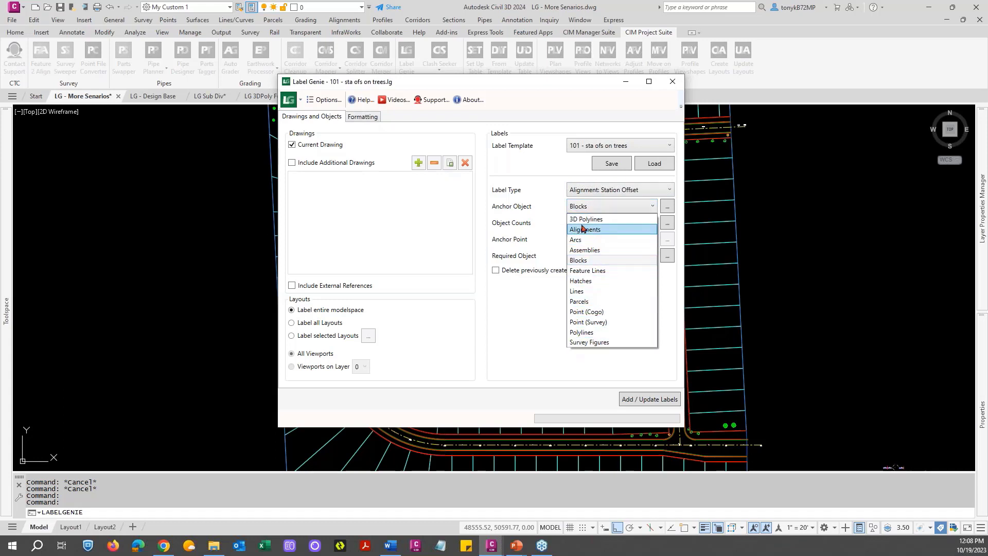
{"action": "left_click", "coordinate": [603, 208]}
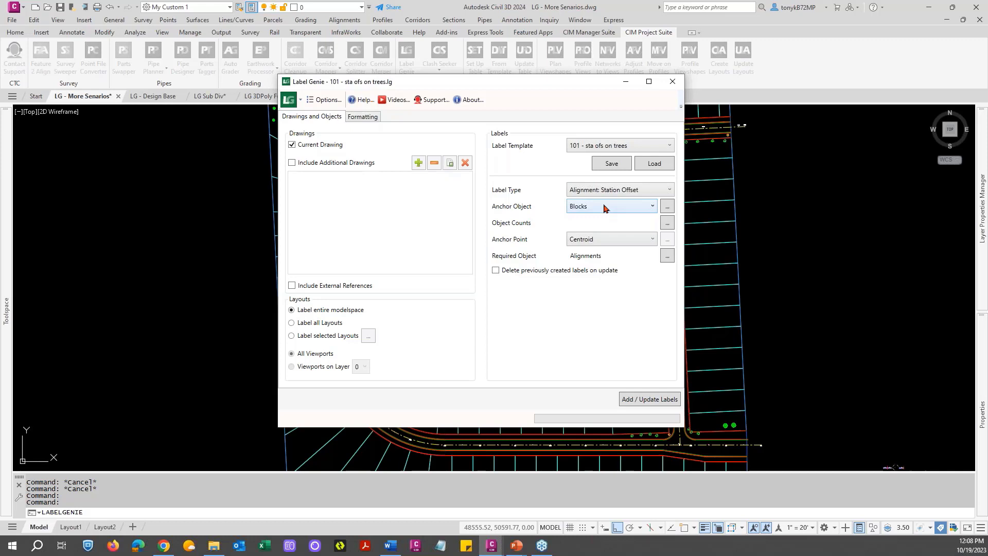
Step: Clear the anchor block query and try to pick the layer to include from a tree symbol near the cul-de-sac
{"action": "left_click", "coordinate": [666, 207]}
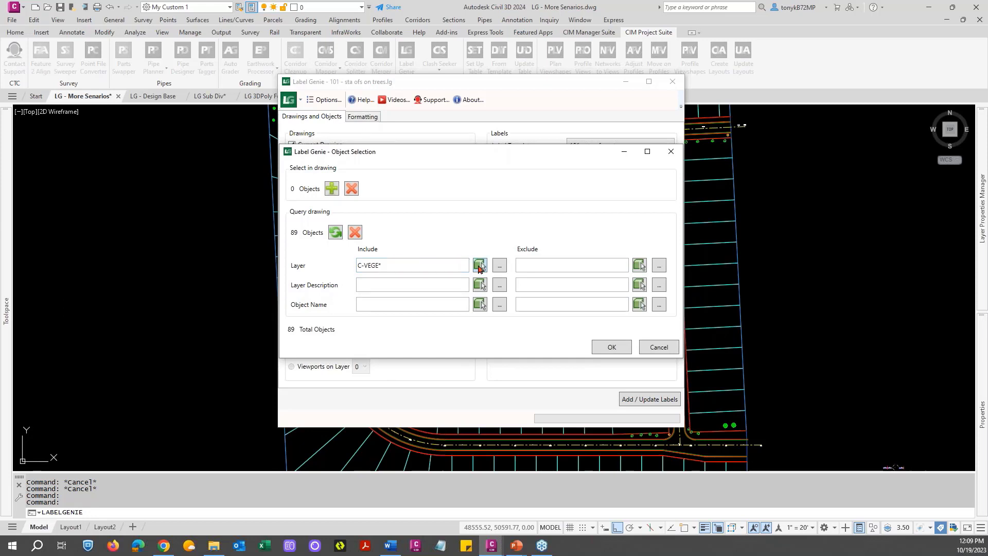
{"action": "left_click", "coordinate": [355, 234]}
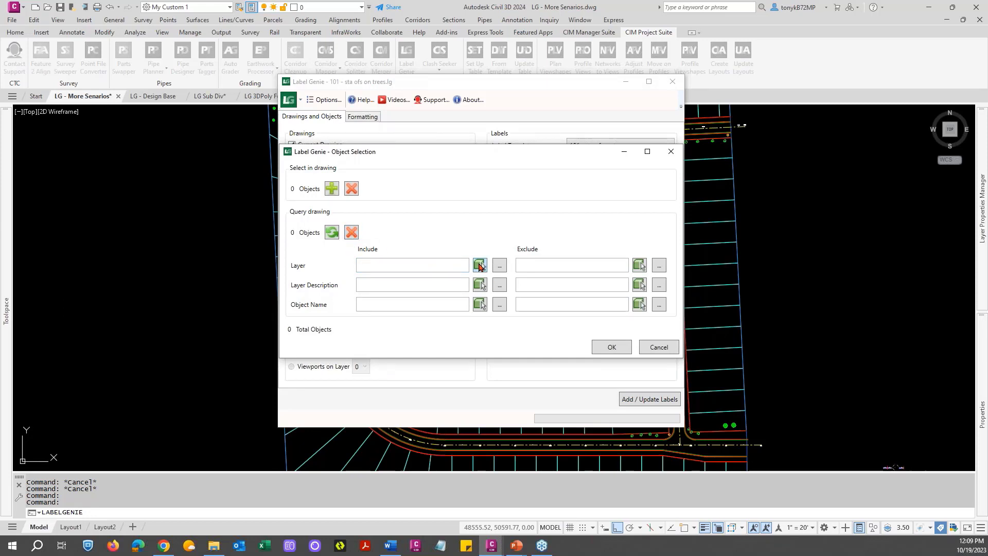
{"action": "left_click", "coordinate": [479, 265]}
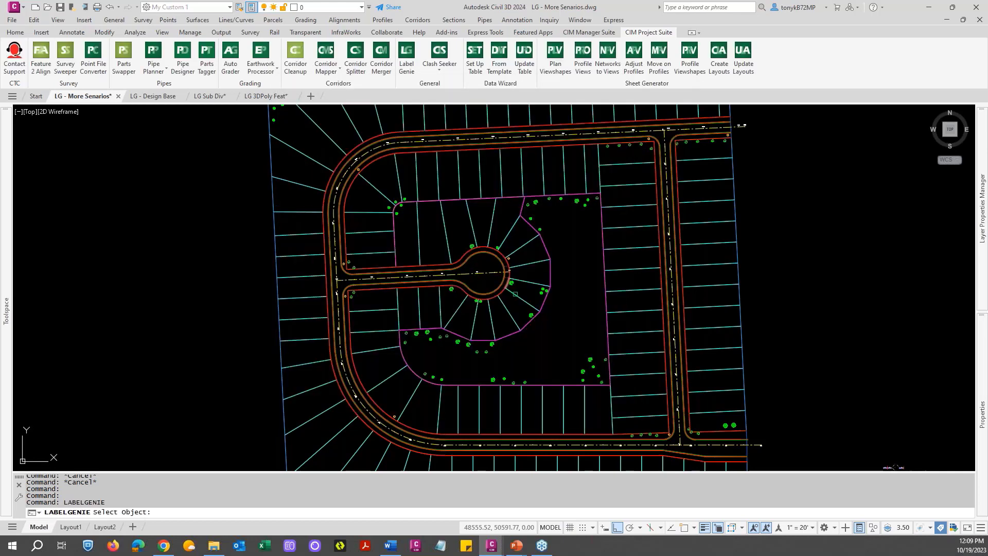
{"action": "left_click", "coordinate": [511, 283]}
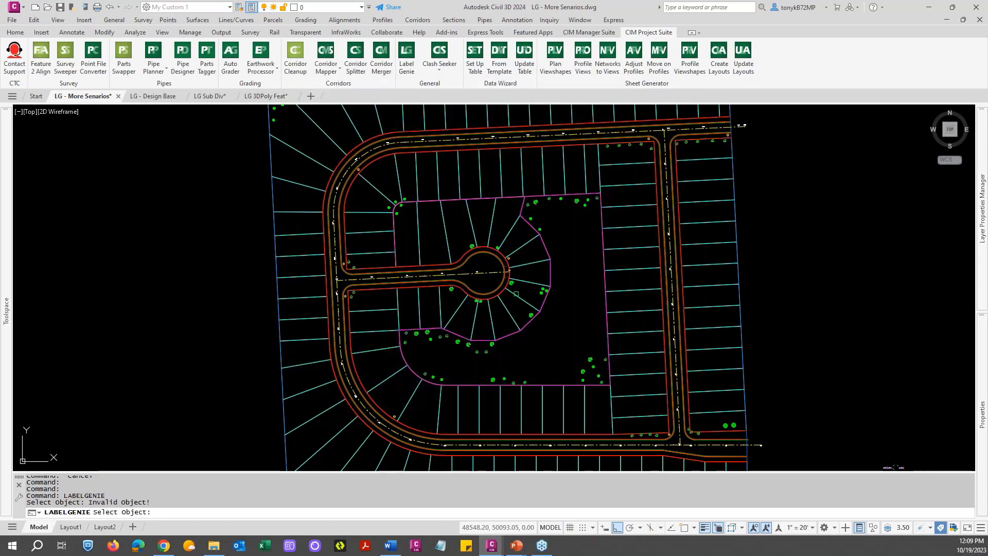
{"action": "scroll", "coordinate": [476, 303], "scroll_direction": "up", "scroll_amount": 4}
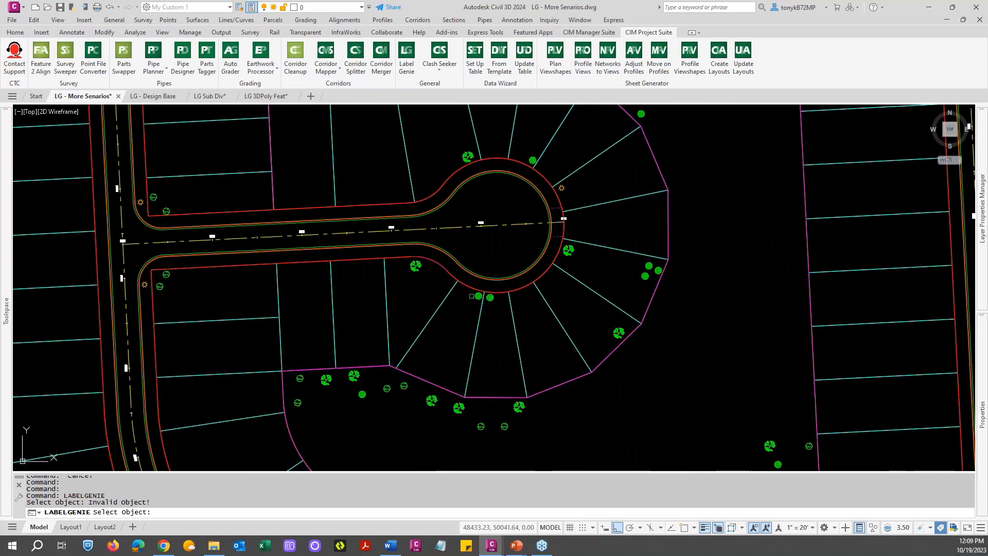
{"action": "left_click", "coordinate": [479, 296]}
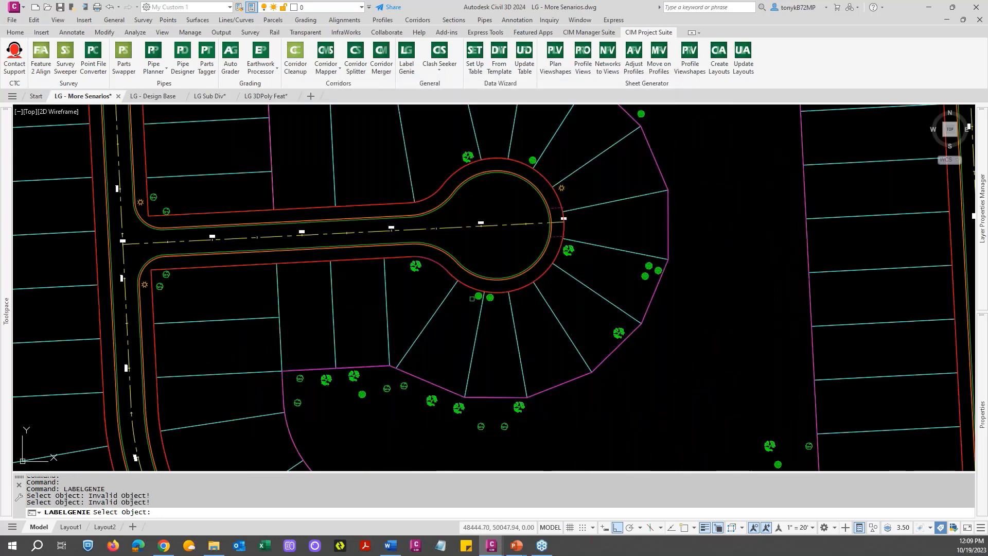
{"action": "key", "text": "Escape"}
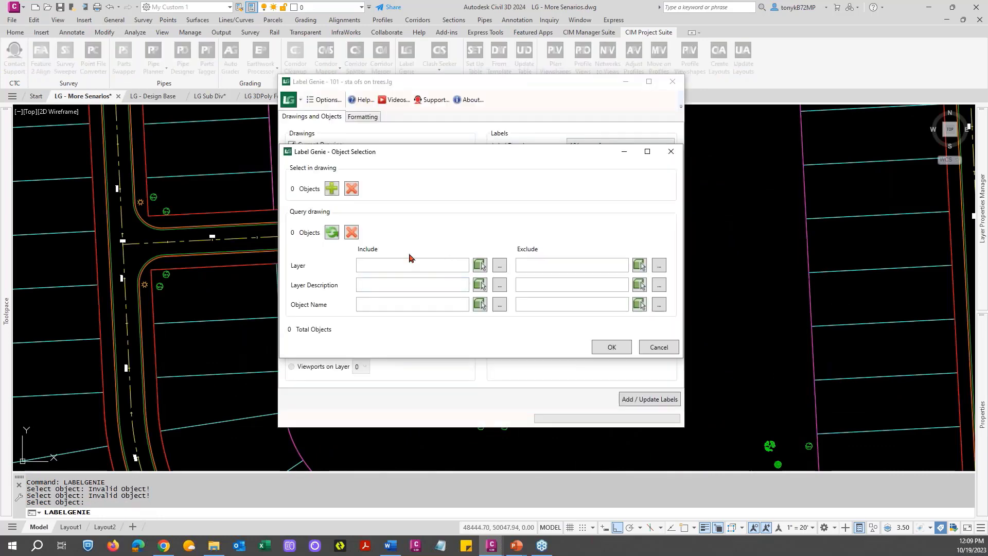
Step: Try to pick the object name to include from a tree symbol along the lower road, and discard the object selection changes
{"action": "left_click", "coordinate": [479, 305]}
{"action": "scroll", "coordinate": [440, 309], "scroll_direction": "down", "scroll_amount": 2}
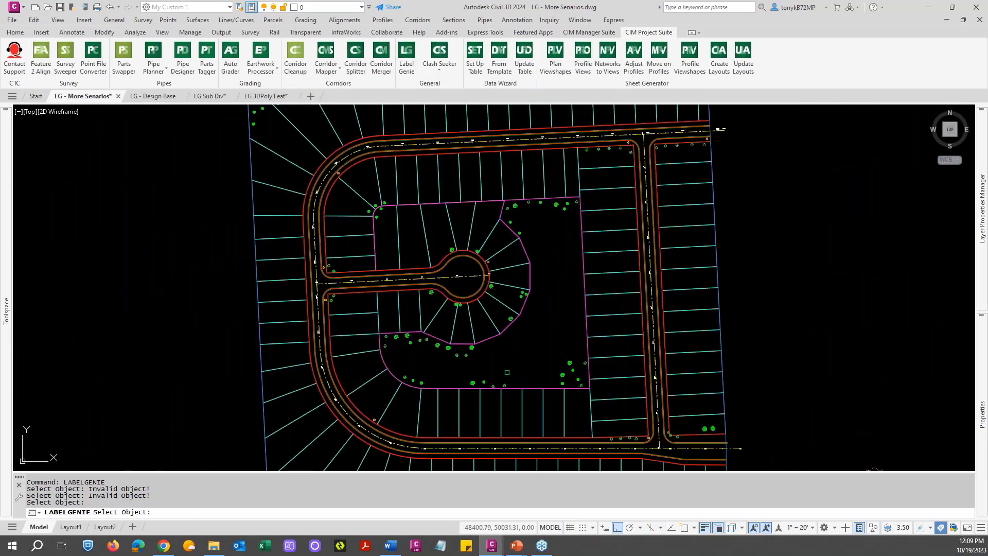
{"action": "scroll", "coordinate": [558, 383], "scroll_direction": "up", "scroll_amount": 2}
{"action": "middle_click_drag", "start_coordinate": [536, 362], "coordinate": [324, 170]}
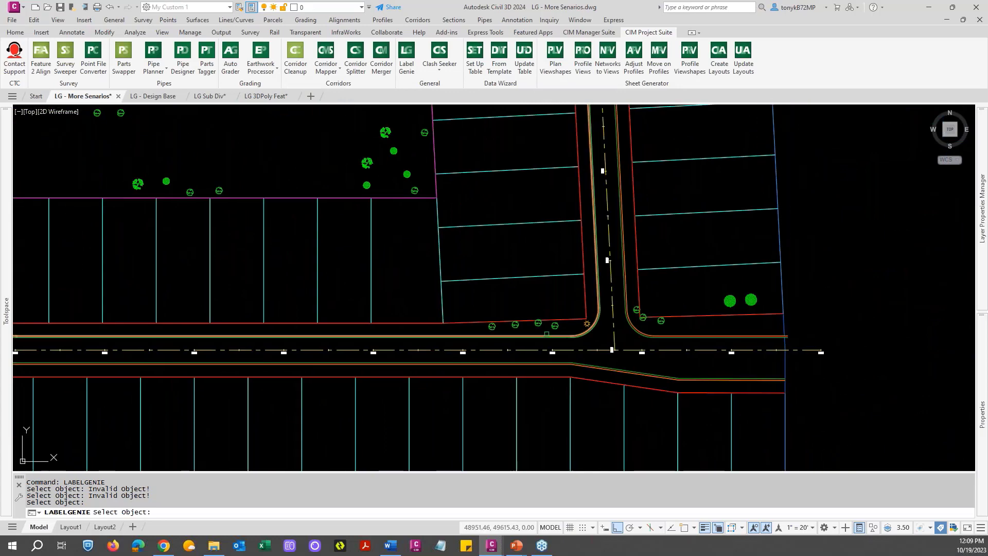
{"action": "scroll", "coordinate": [550, 313], "scroll_direction": "up", "scroll_amount": 4}
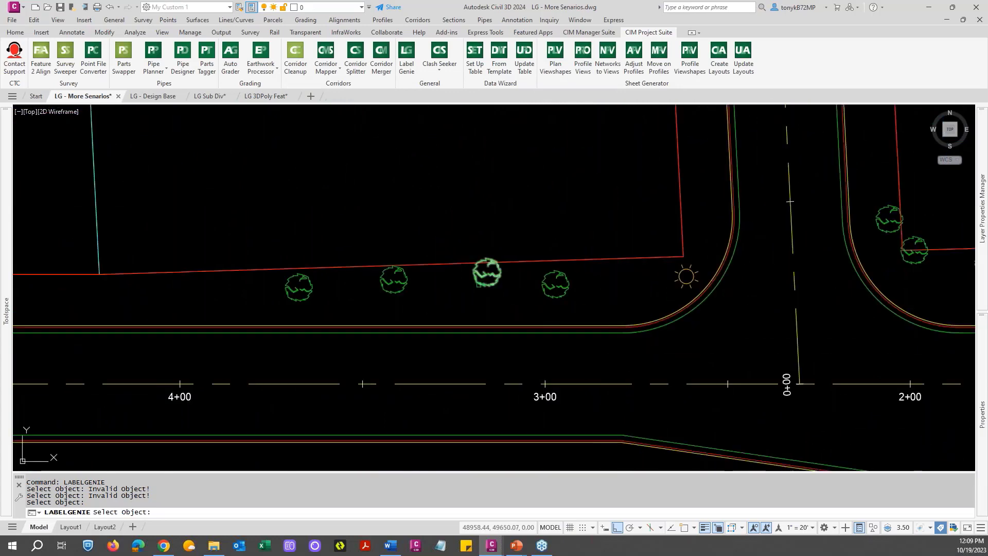
{"action": "left_click", "coordinate": [500, 269]}
{"action": "left_click", "coordinate": [497, 266]}
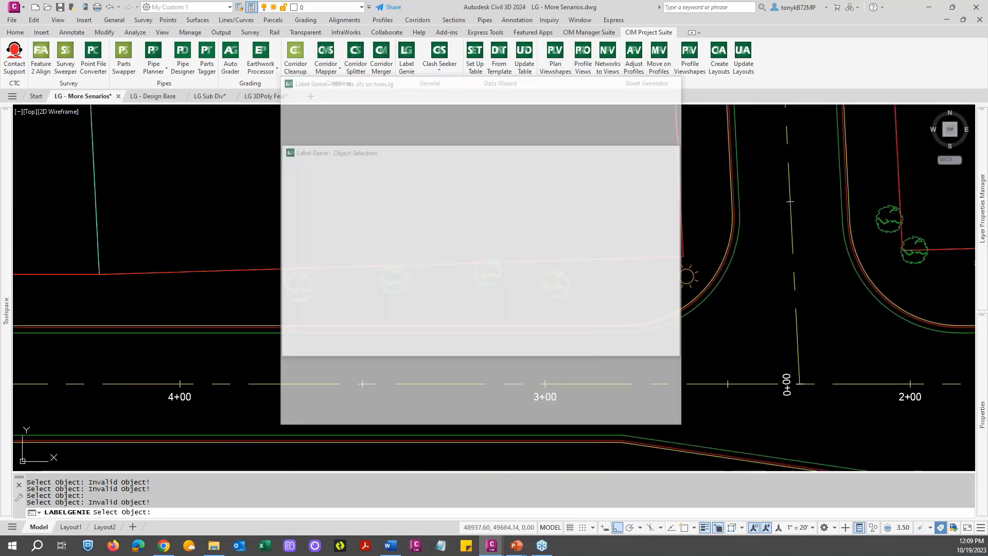
{"action": "key", "text": "Escape"}
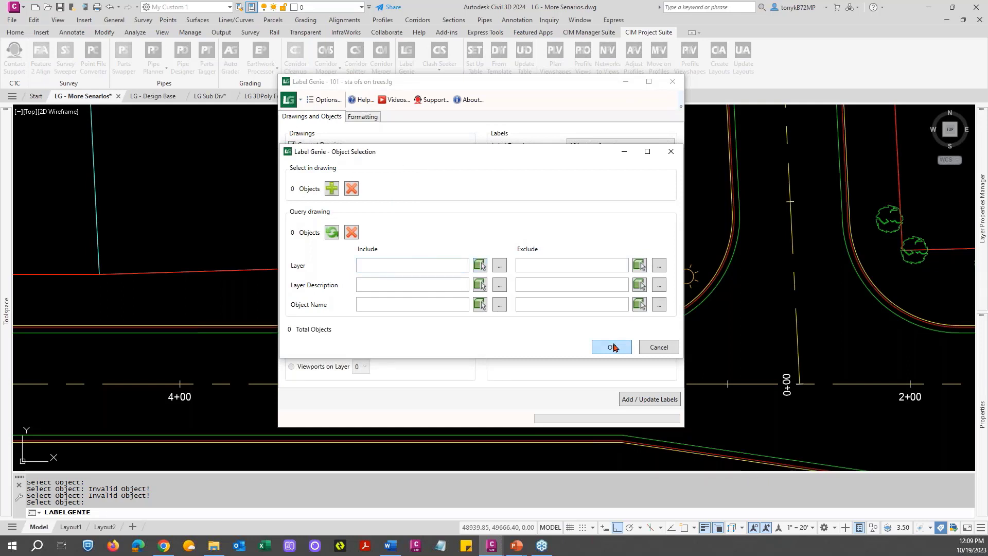
{"action": "left_click", "coordinate": [659, 348]}
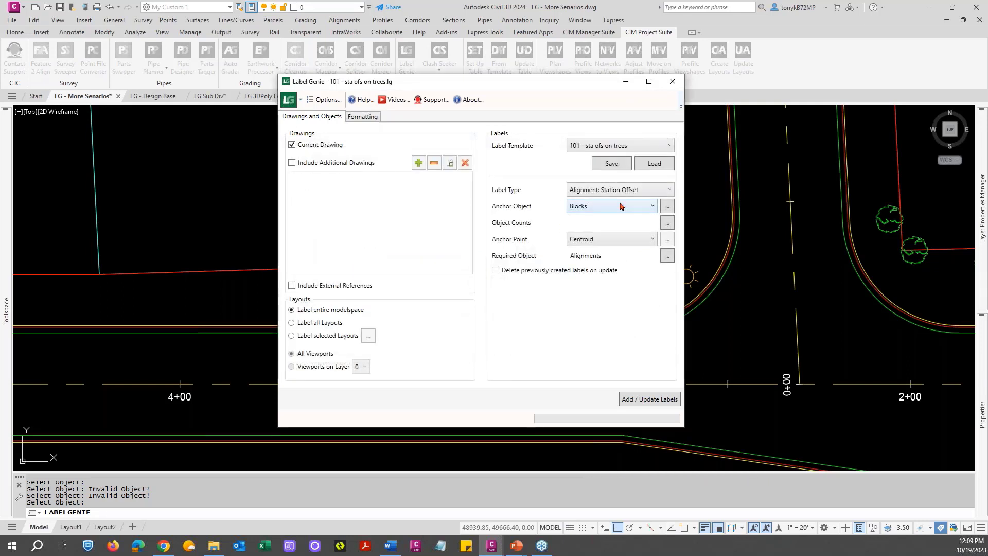
Step: Check the anchor block query and accept it with the included layer filter C-VEGE*
{"action": "left_click", "coordinate": [667, 208]}
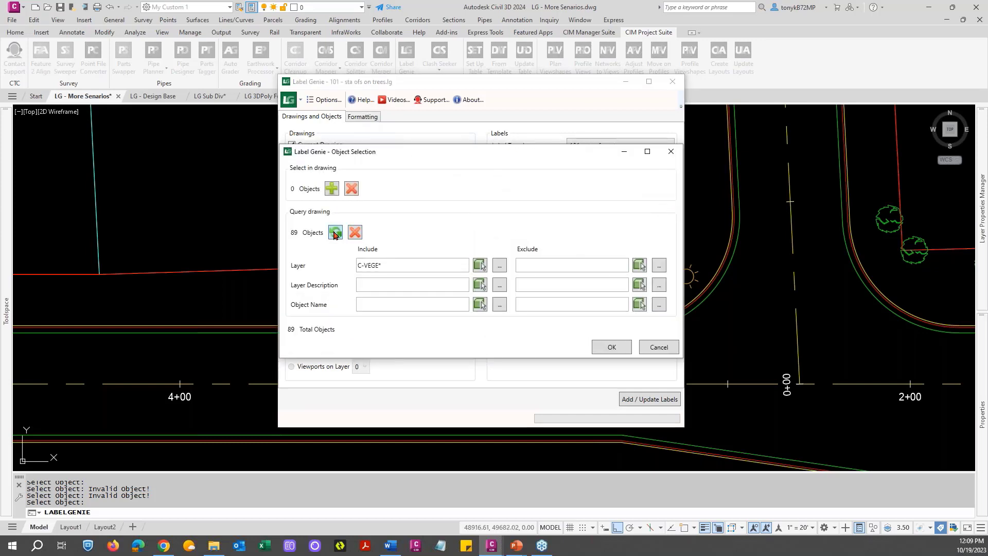
{"action": "left_click", "coordinate": [611, 347]}
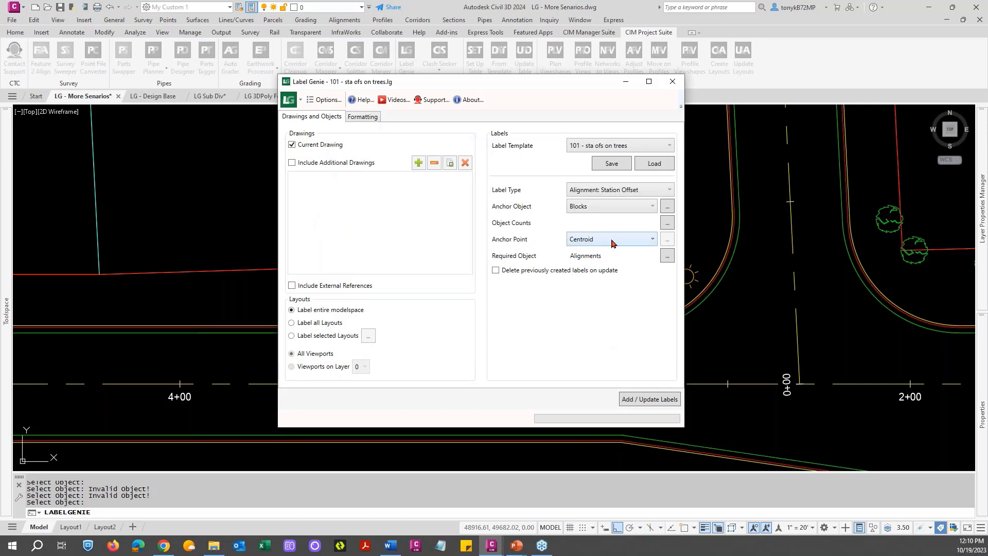
Step: Clear the required alignments query and try to pick the object name to include from the lower road's centerline
{"action": "left_click", "coordinate": [667, 256]}
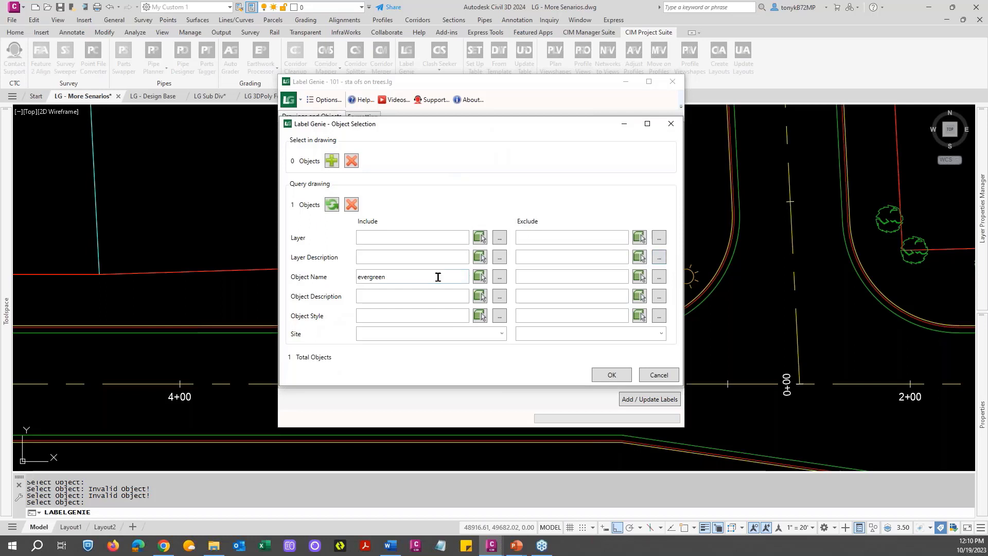
{"action": "left_click_drag", "start_coordinate": [430, 278], "coordinate": [323, 284]}
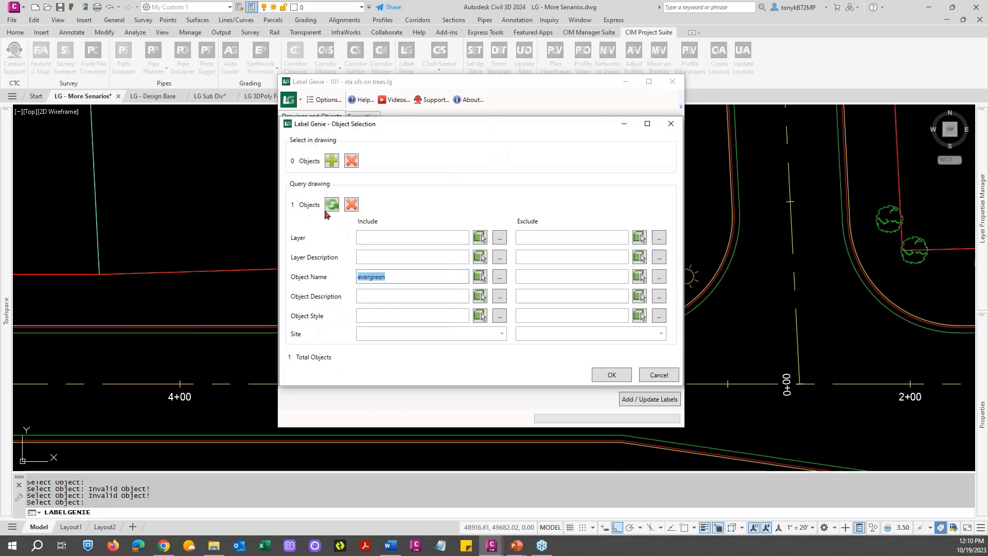
{"action": "left_click", "coordinate": [355, 208]}
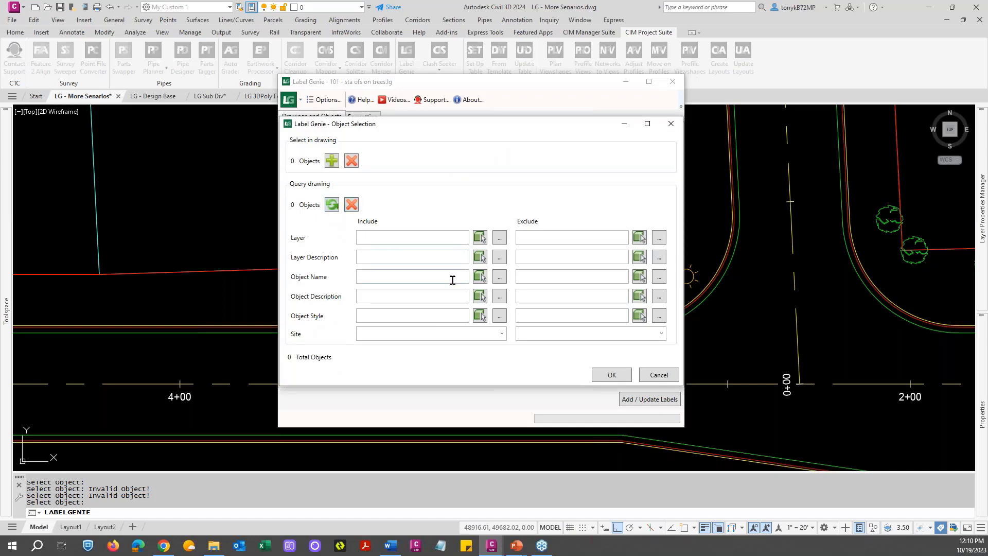
{"action": "left_click", "coordinate": [480, 277]}
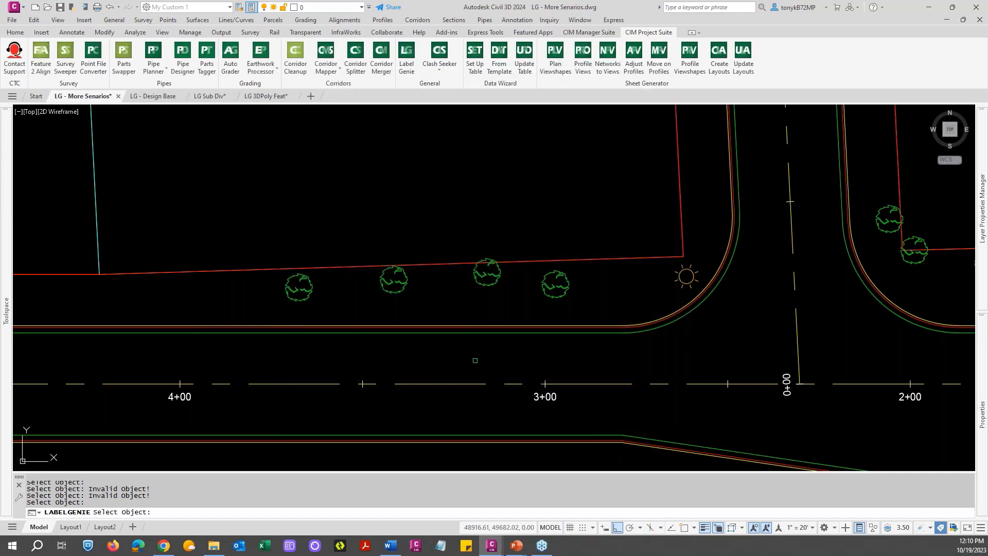
{"action": "left_click", "coordinate": [465, 382]}
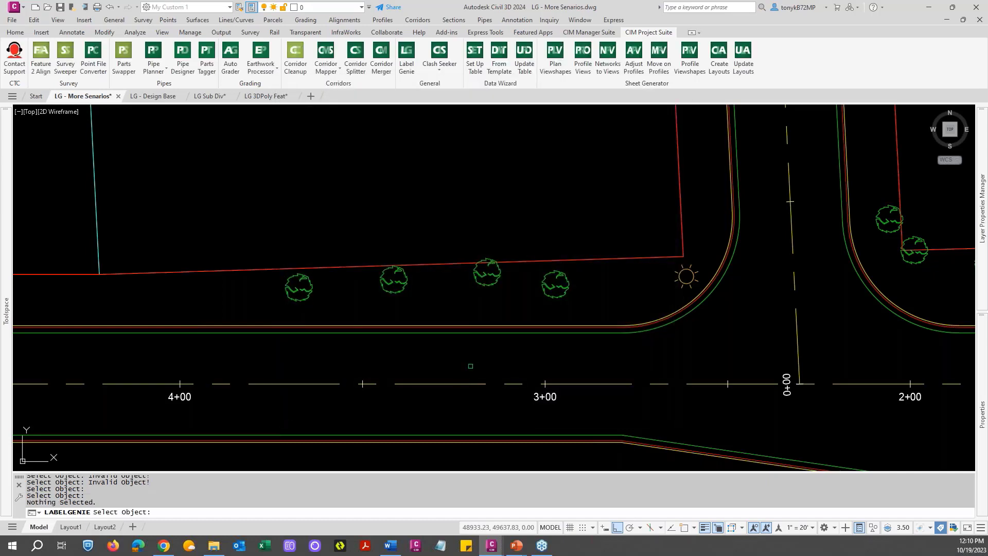
{"action": "key", "text": "Return"}
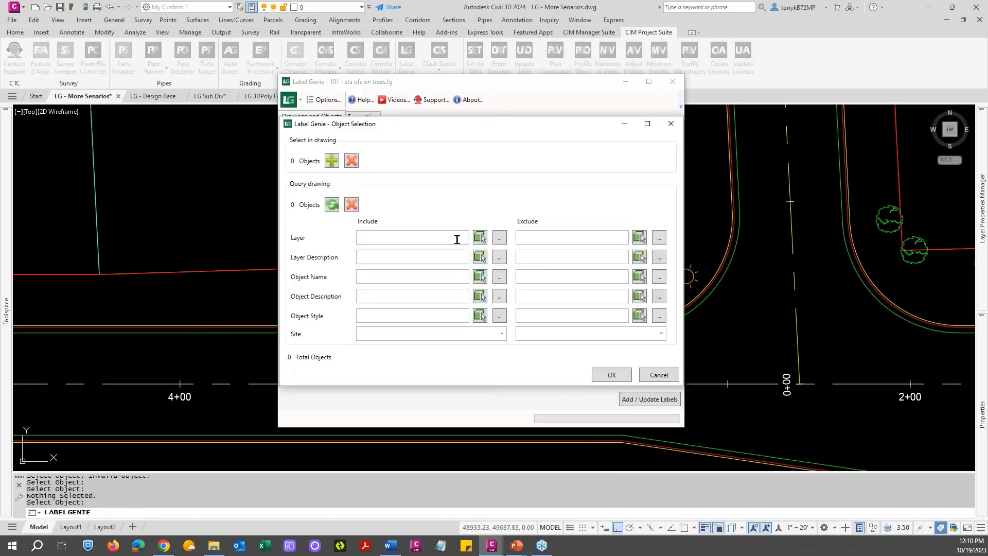
Step: Select the lower road's centerline alignment directly in the drawing as the required object
{"action": "left_click", "coordinate": [332, 161]}
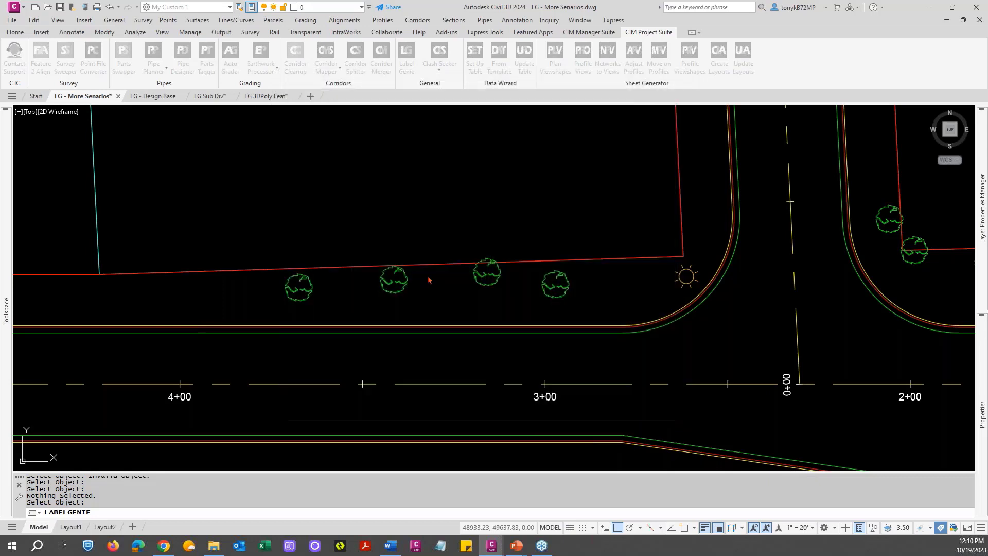
{"action": "left_click", "coordinate": [450, 381]}
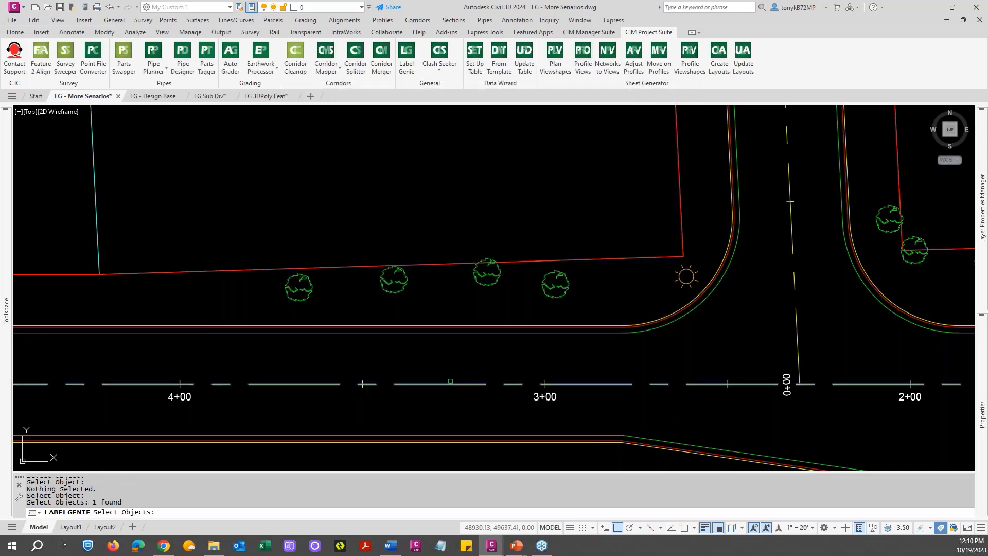
{"action": "key", "text": "Return"}
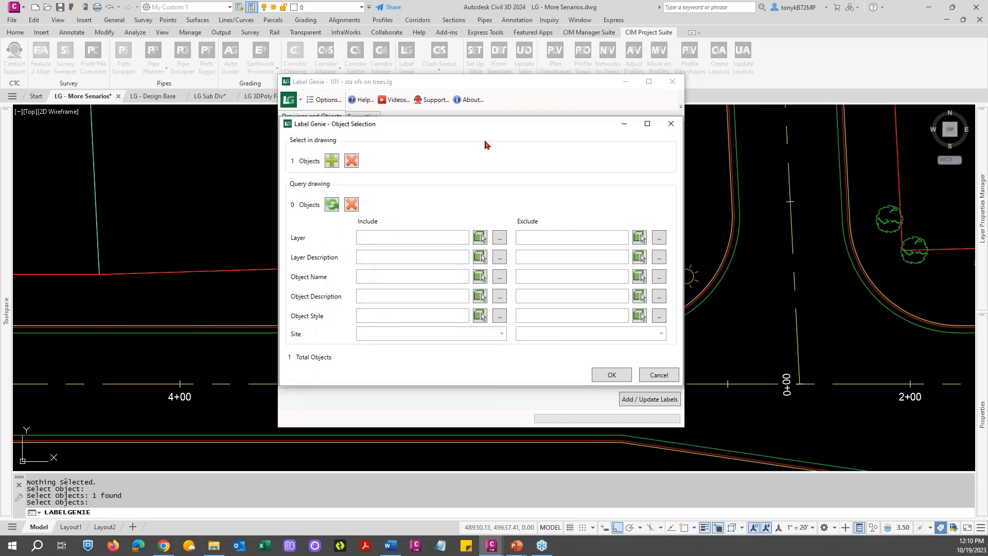
Step: Include the alignment object name Evergreen by picking the lower road's centerline, and accept the required object selection
{"action": "left_click_drag", "start_coordinate": [460, 130], "coordinate": [331, 133]}
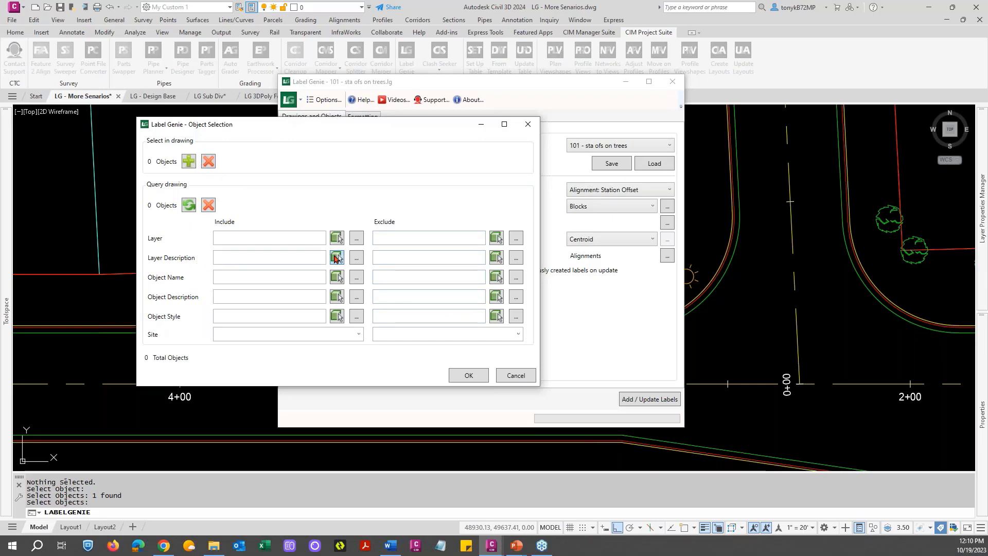
{"action": "left_click", "coordinate": [335, 258]}
{"action": "key", "text": "Escape"}
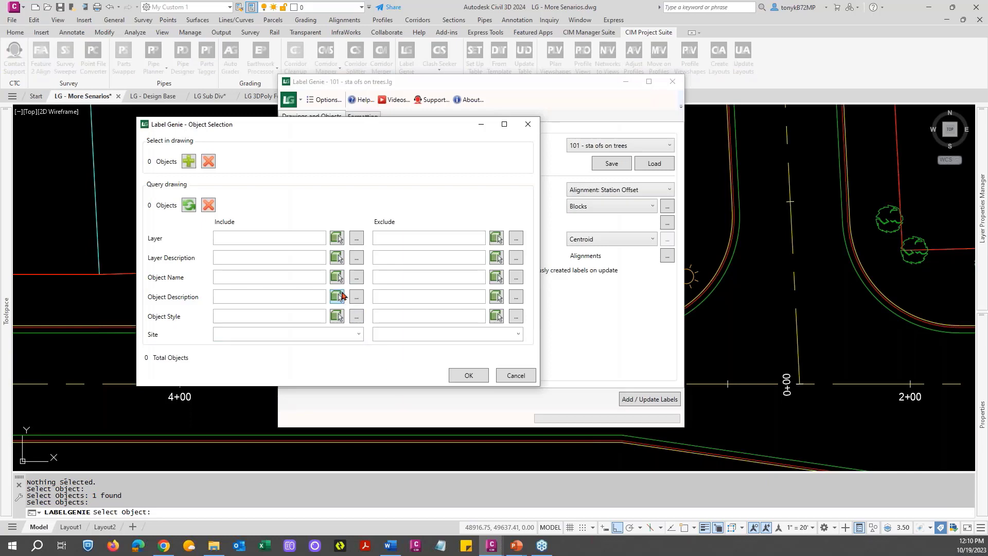
{"action": "left_click", "coordinate": [341, 297]}
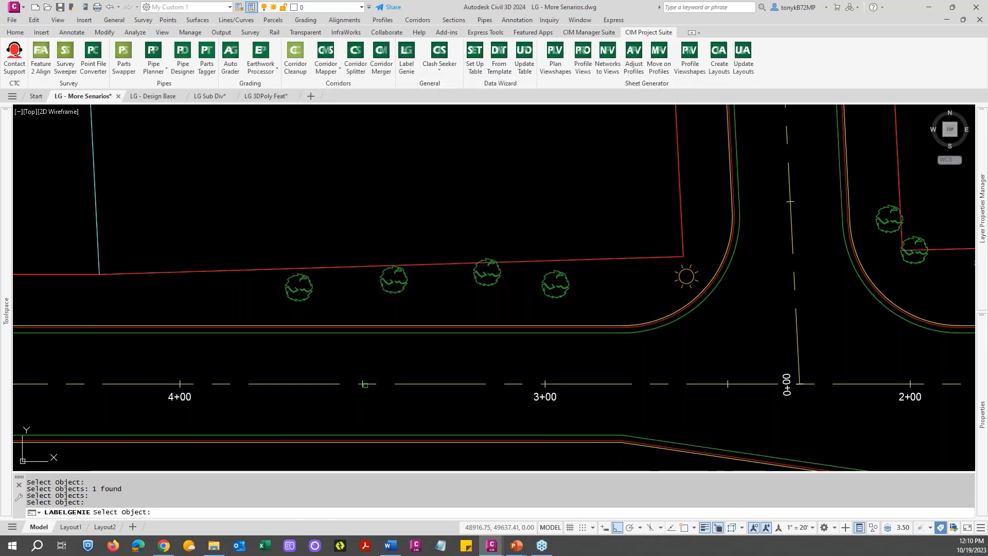
{"action": "left_click", "coordinate": [367, 385]}
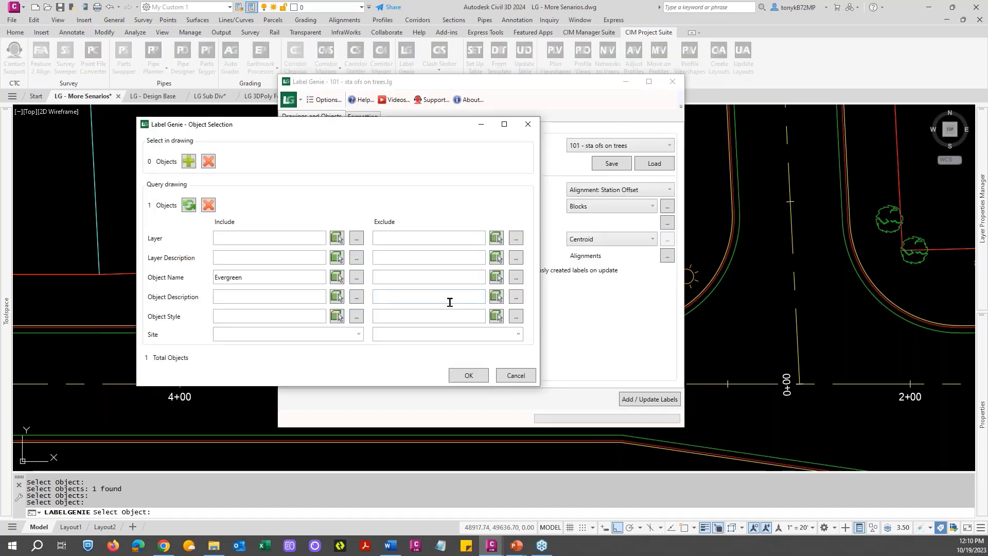
{"action": "left_click", "coordinate": [470, 376]}
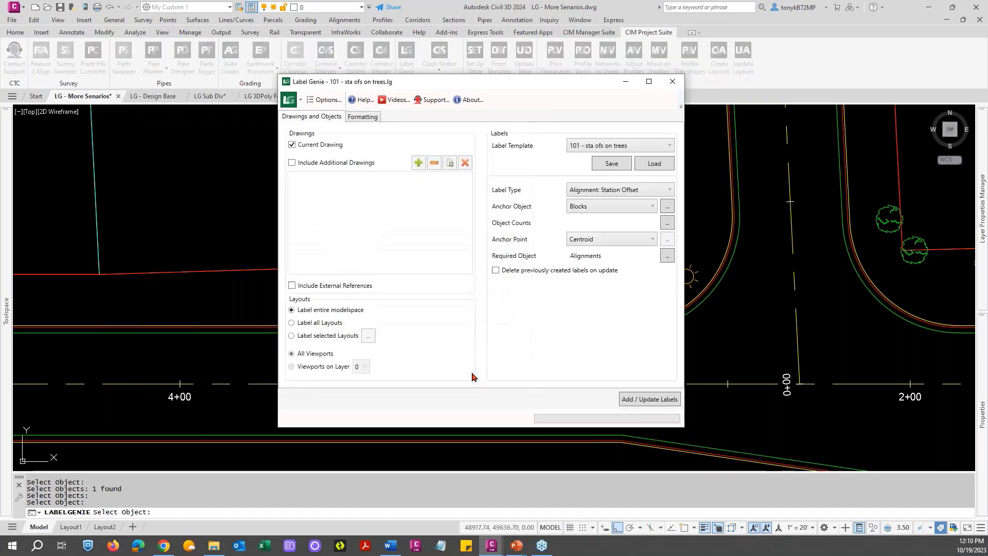
Step: Review the label formatting settings, keeping the Station and Offset style and the zero rotation
{"action": "left_click_drag", "start_coordinate": [521, 87], "coordinate": [534, 101]}
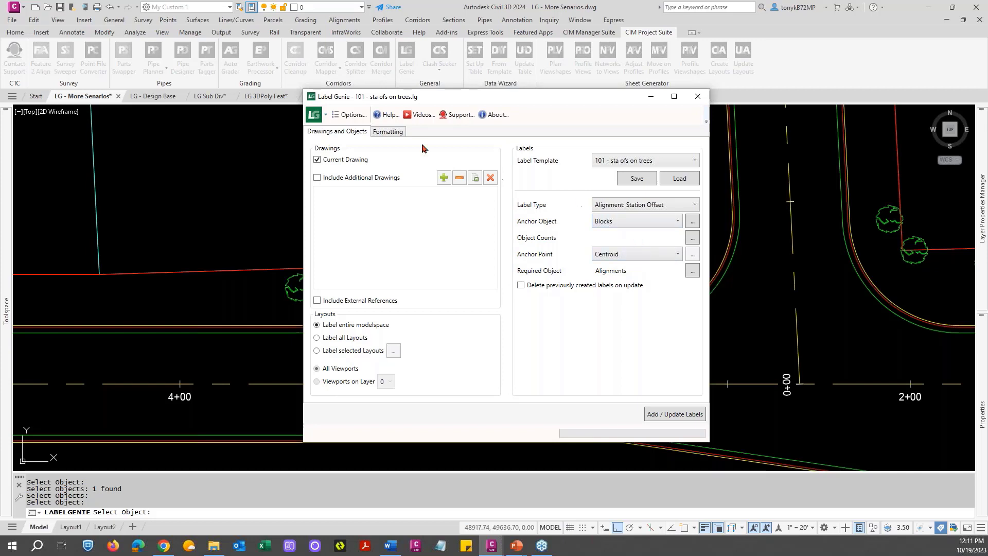
{"action": "left_click", "coordinate": [394, 133]}
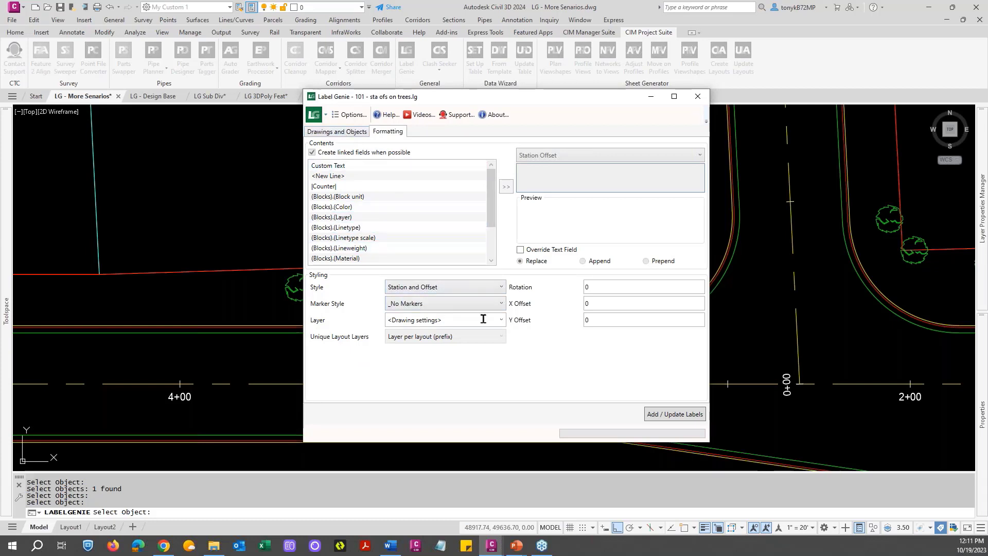
{"action": "left_click", "coordinate": [597, 287]}
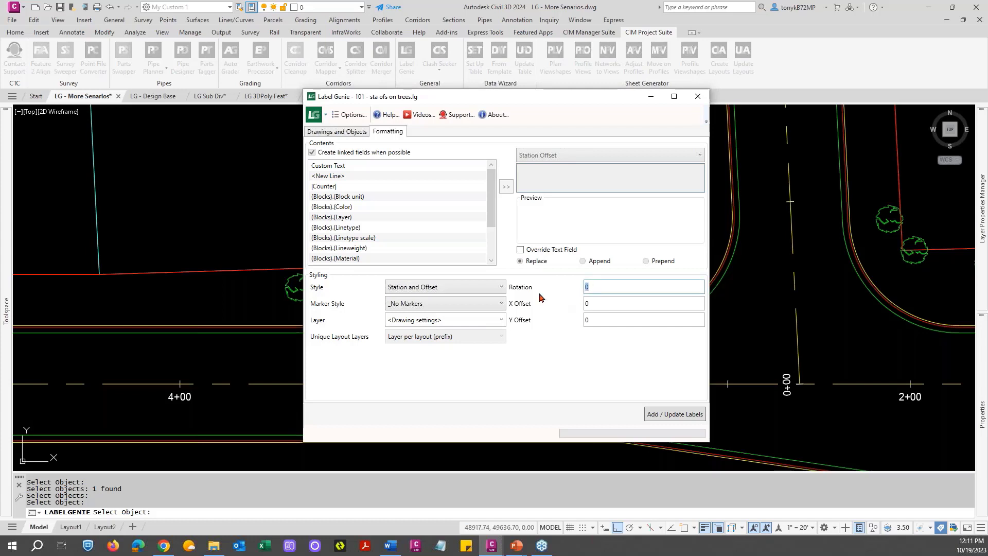
{"action": "left_click", "coordinate": [481, 288]}
{"action": "left_click", "coordinate": [480, 287]}
{"action": "left_click", "coordinate": [431, 311]}
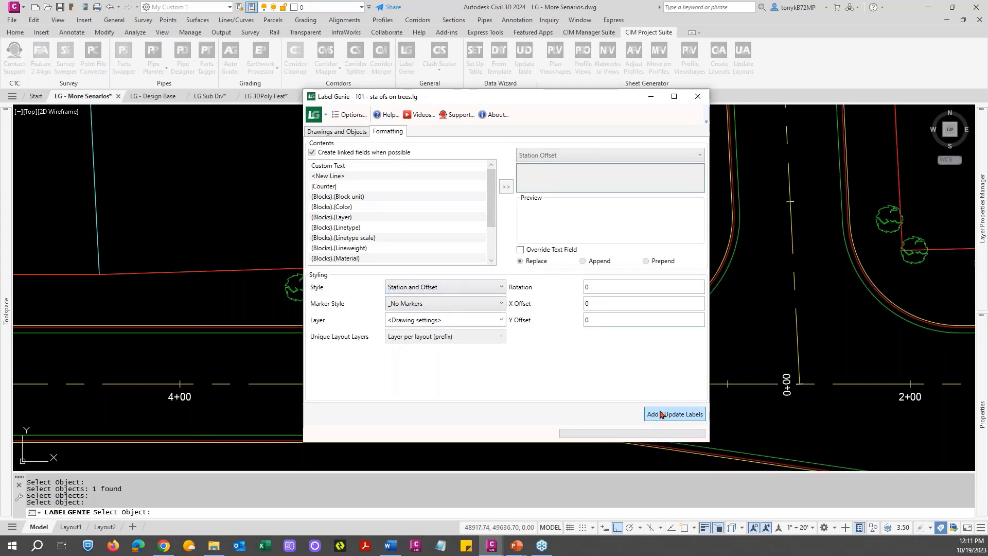
{"action": "left_click", "coordinate": [341, 133]}
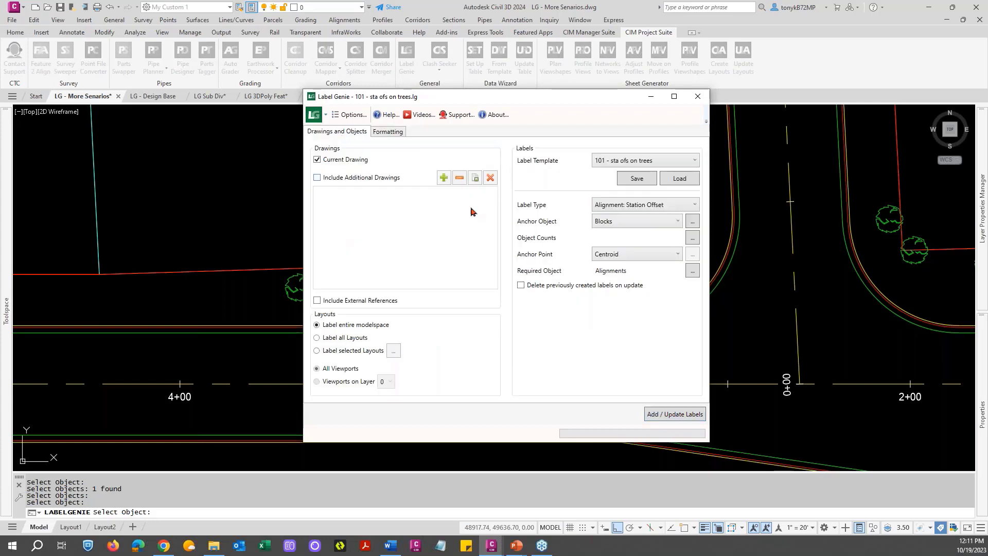
Step: Set the anchor point to Origin / Insertion Point and add the station offset labels to the tree blocks
{"action": "left_click", "coordinate": [647, 257]}
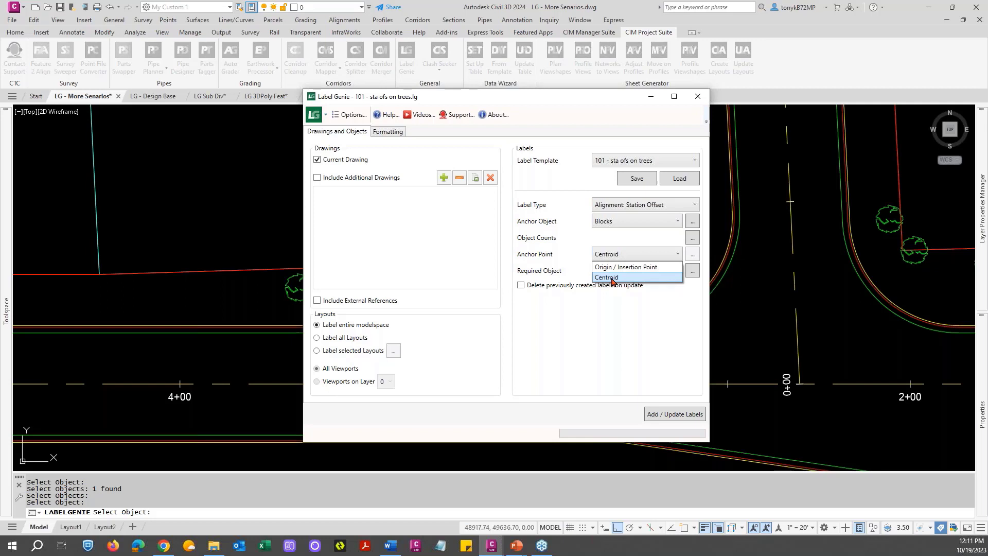
{"action": "left_click", "coordinate": [636, 269]}
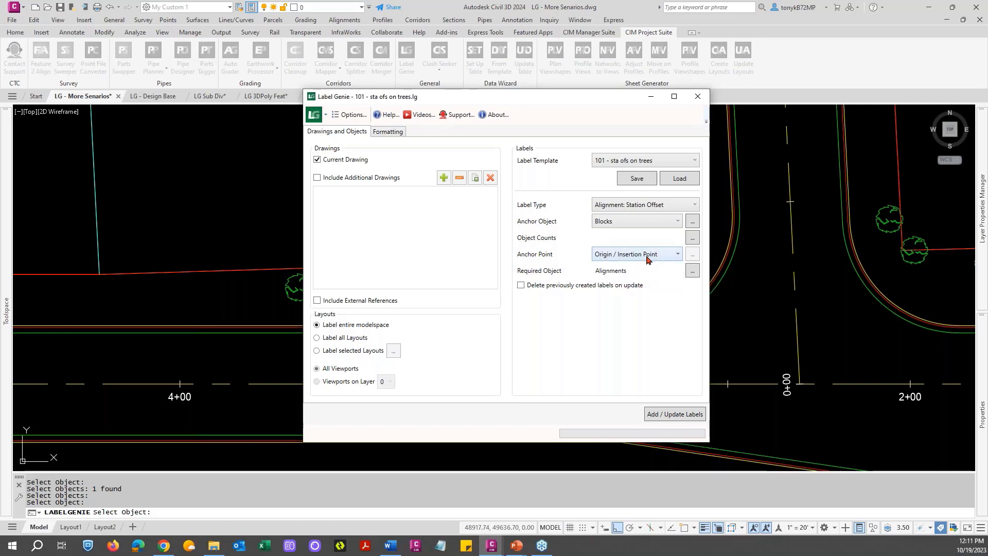
{"action": "left_click_drag", "start_coordinate": [577, 107], "coordinate": [343, 28]}
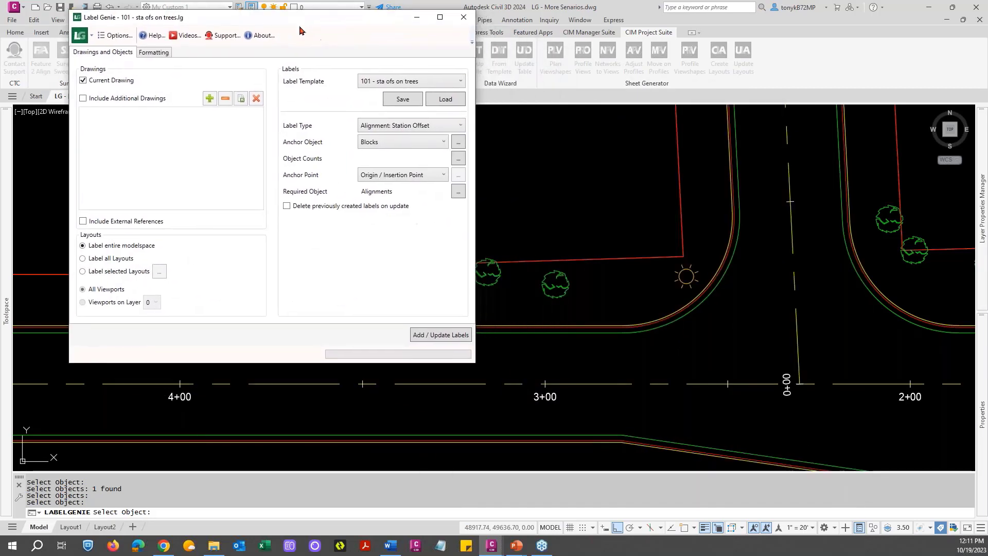
{"action": "left_click", "coordinate": [424, 335]}
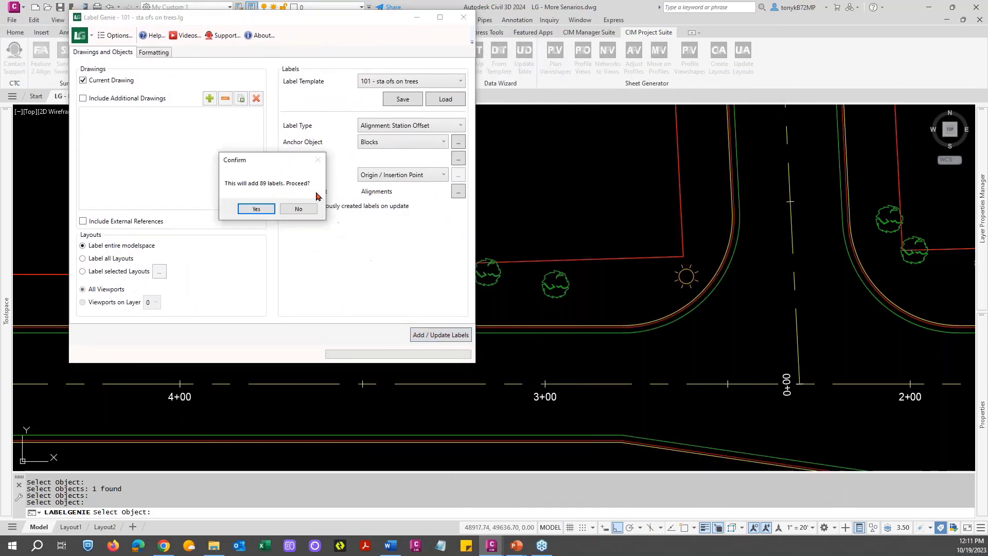
{"action": "left_click", "coordinate": [254, 210]}
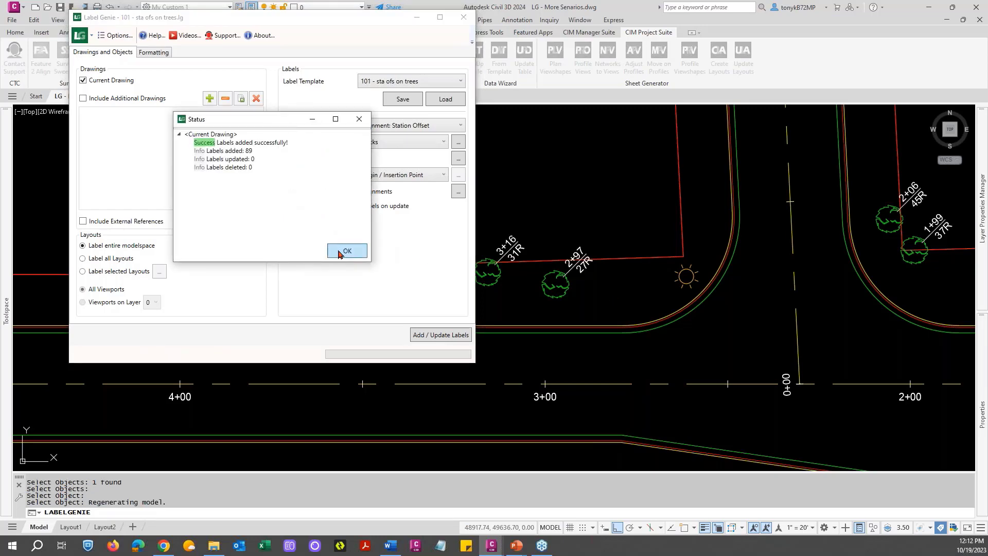
{"action": "left_click", "coordinate": [340, 252]}
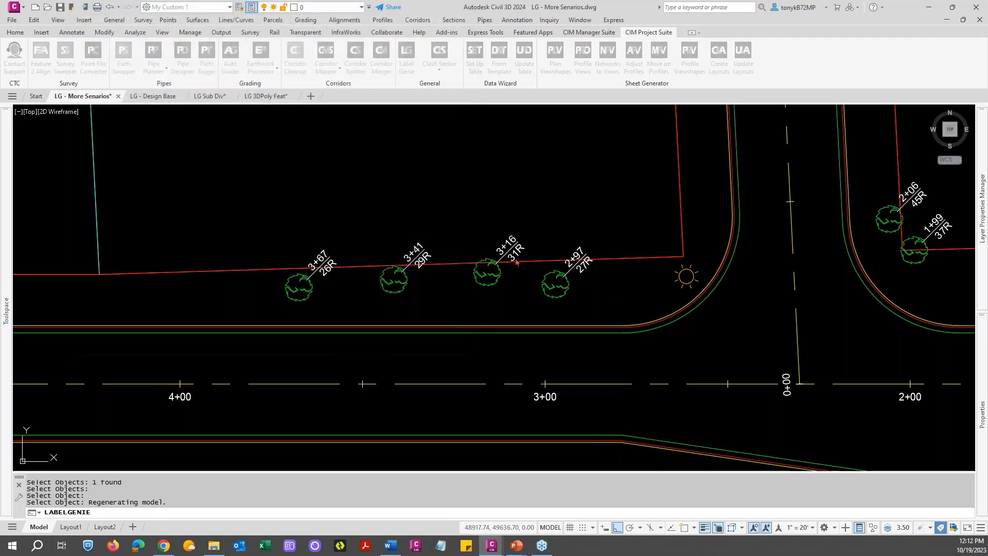
Step: Examine the new station offset labels on the trees across the subdivision and along the lower road
{"action": "left_click", "coordinate": [514, 300]}
{"action": "scroll", "coordinate": [514, 300], "scroll_direction": "down", "scroll_amount": 8}
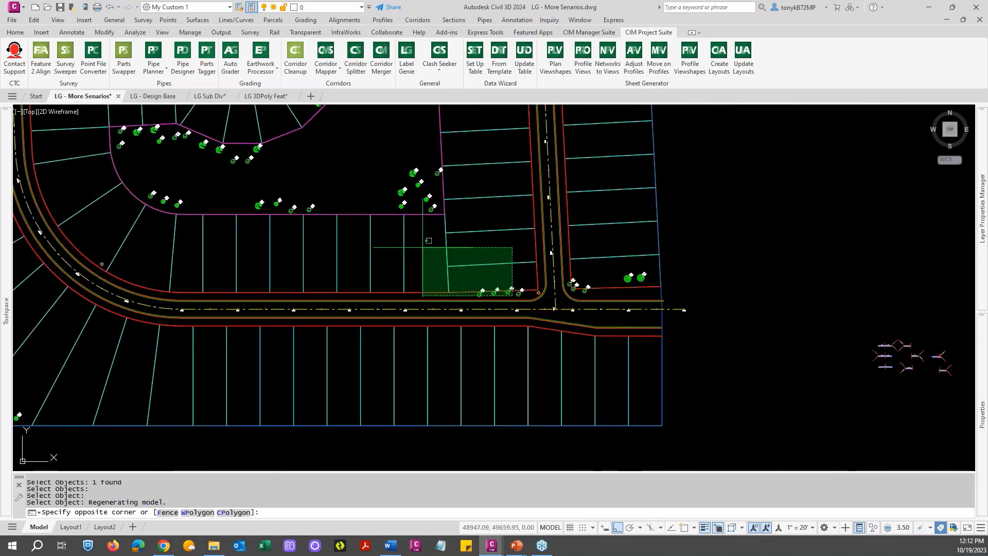
{"action": "key", "text": "Escape"}
{"action": "key", "text": "Escape"}
{"action": "scroll", "coordinate": [430, 190], "scroll_direction": "up", "scroll_amount": 5}
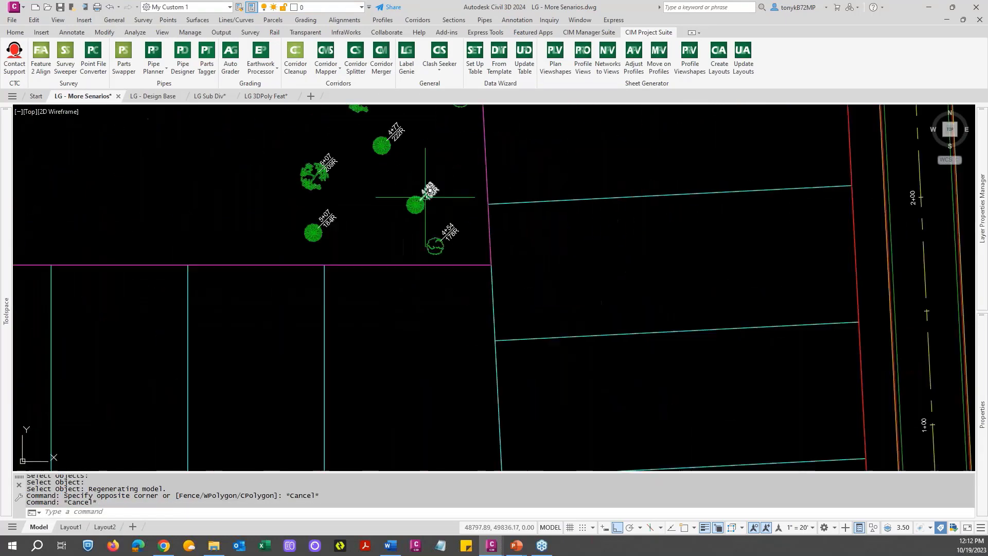
{"action": "scroll", "coordinate": [430, 191], "scroll_direction": "up", "scroll_amount": 3}
{"action": "scroll", "coordinate": [417, 206], "scroll_direction": "down", "scroll_amount": 6}
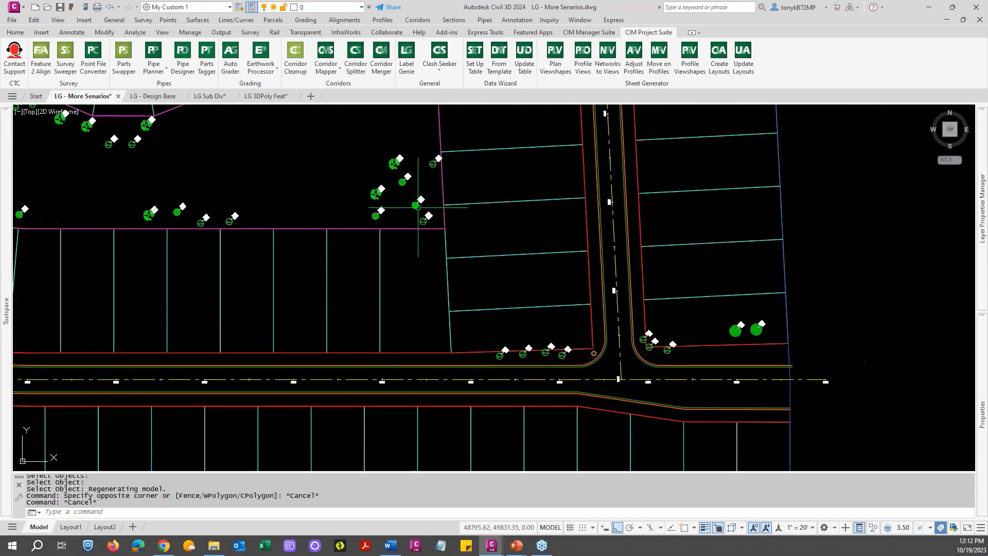
{"action": "scroll", "coordinate": [418, 207], "scroll_direction": "down", "scroll_amount": 4}
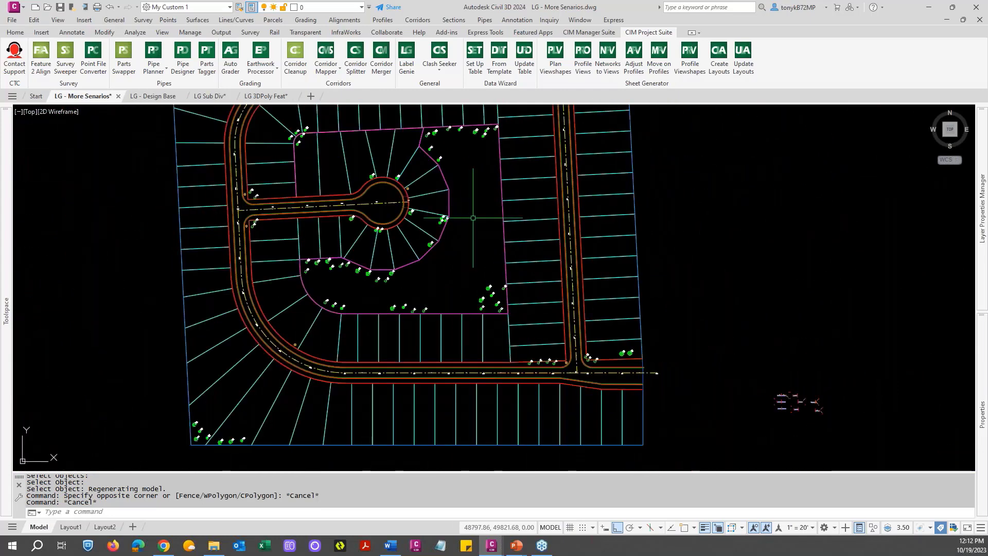
{"action": "mouse_move", "coordinate": [473, 219]}
{"action": "middle_mouse_down"}
{"action": "mouse_move", "coordinate": [468, 288]}
{"action": "mouse_move", "coordinate": [477, 192]}
{"action": "middle_mouse_up"}
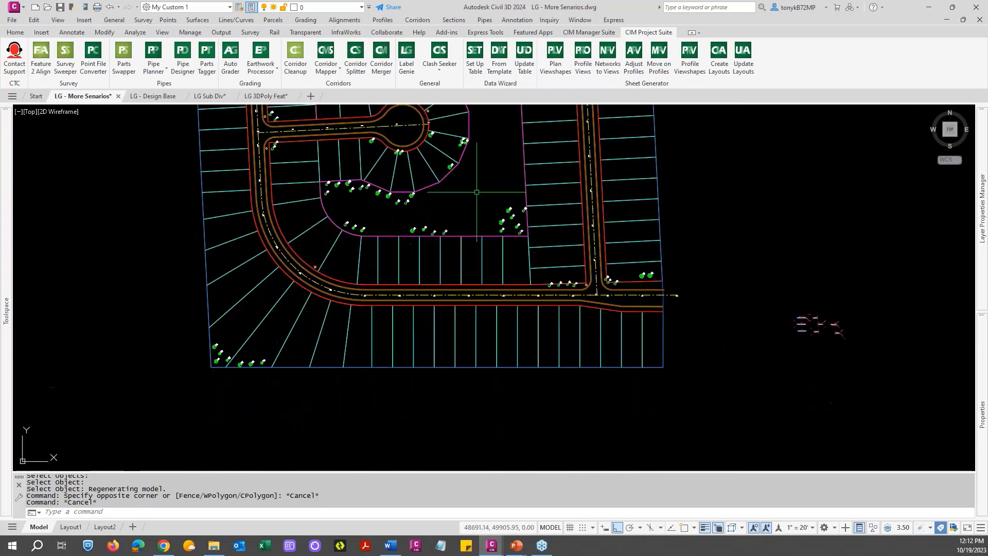
{"action": "scroll", "coordinate": [571, 273], "scroll_direction": "up", "scroll_amount": 6}
{"action": "scroll", "coordinate": [556, 268], "scroll_direction": "down", "scroll_amount": 2}
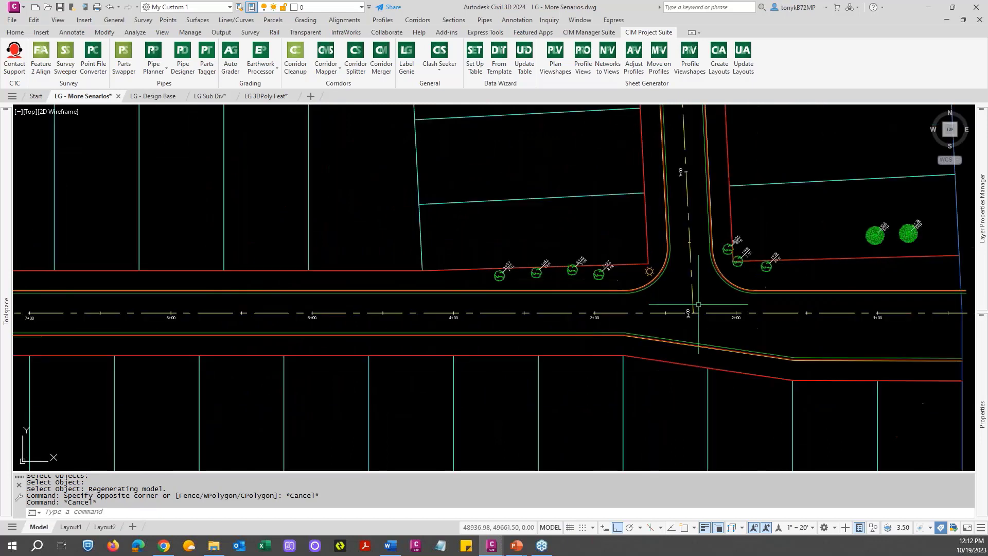
{"action": "scroll", "coordinate": [762, 265], "scroll_direction": "down", "scroll_amount": 2}
{"action": "key", "text": "Escape"}
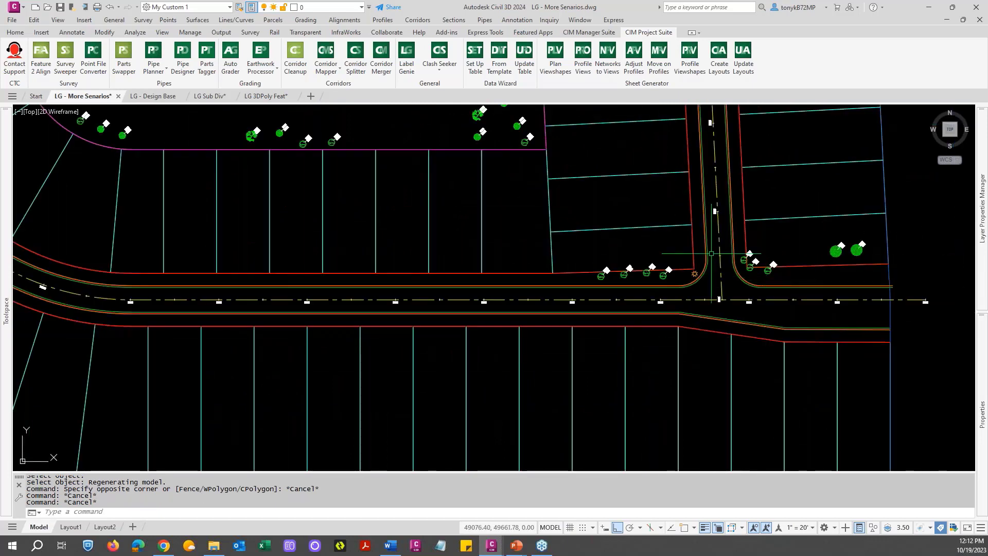
Step: Reopen Label Genie and clear the C-VEGE* layer query from the Blocks anchor object selection
{"action": "left_click", "coordinate": [406, 61]}
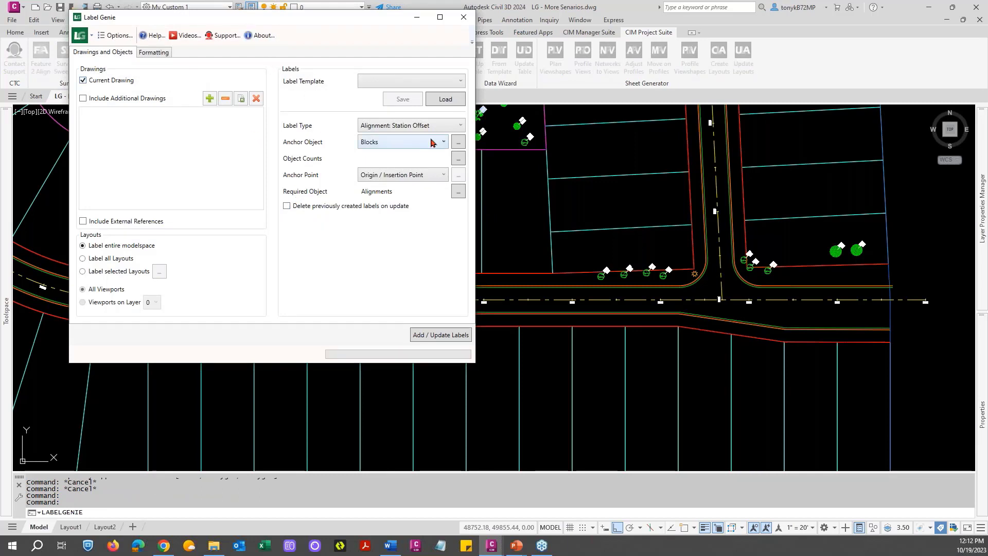
{"action": "left_click", "coordinate": [458, 142]}
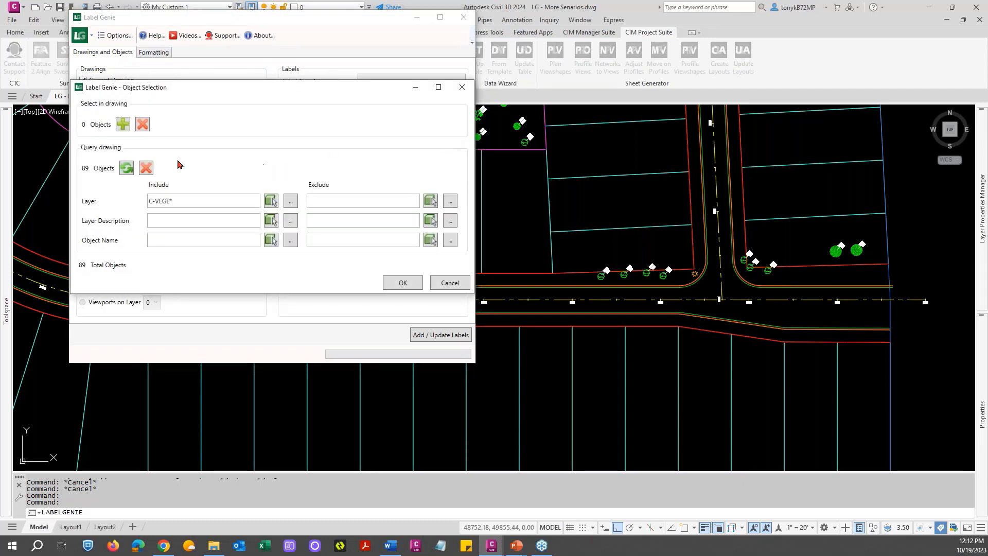
{"action": "left_click", "coordinate": [143, 170]}
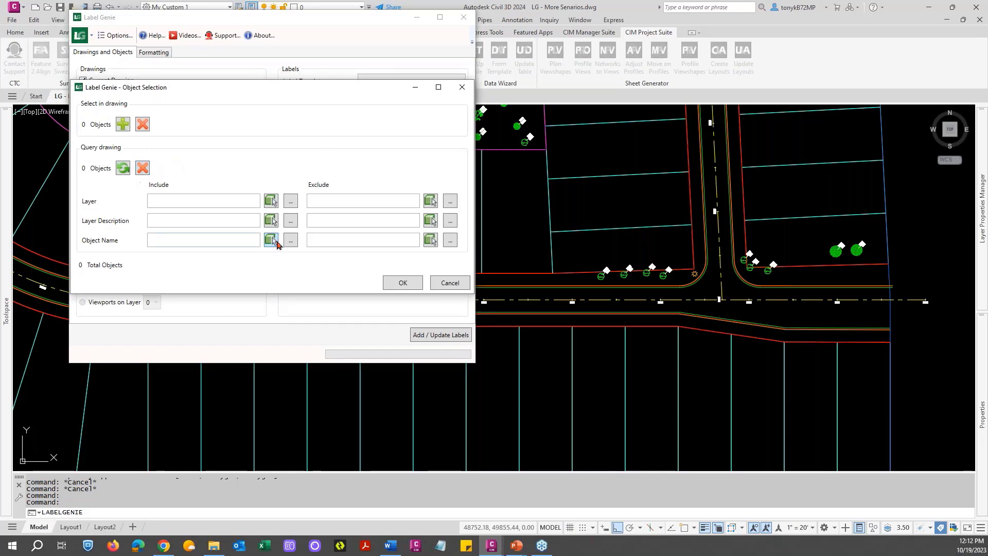
{"action": "left_click", "coordinate": [271, 240]}
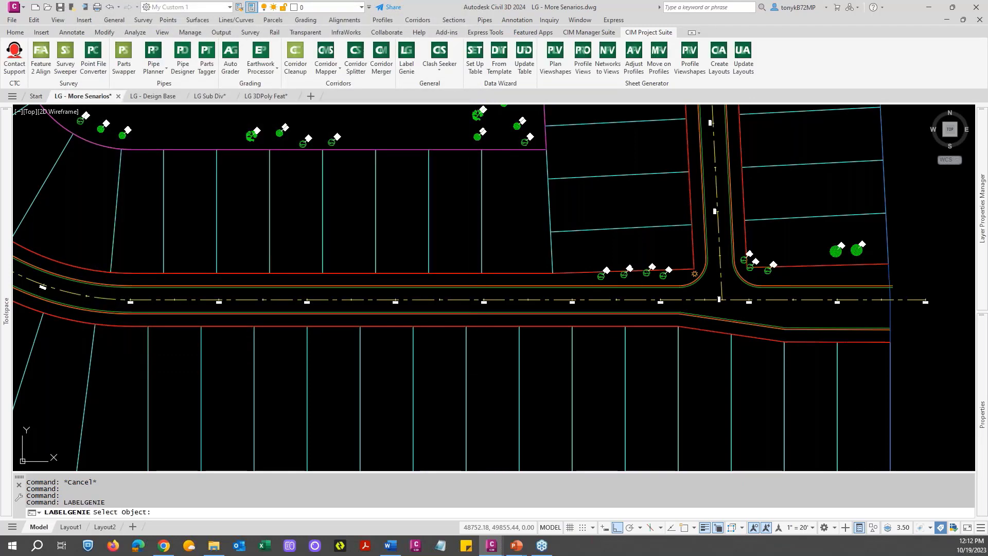
{"action": "left_click", "coordinate": [449, 255]}
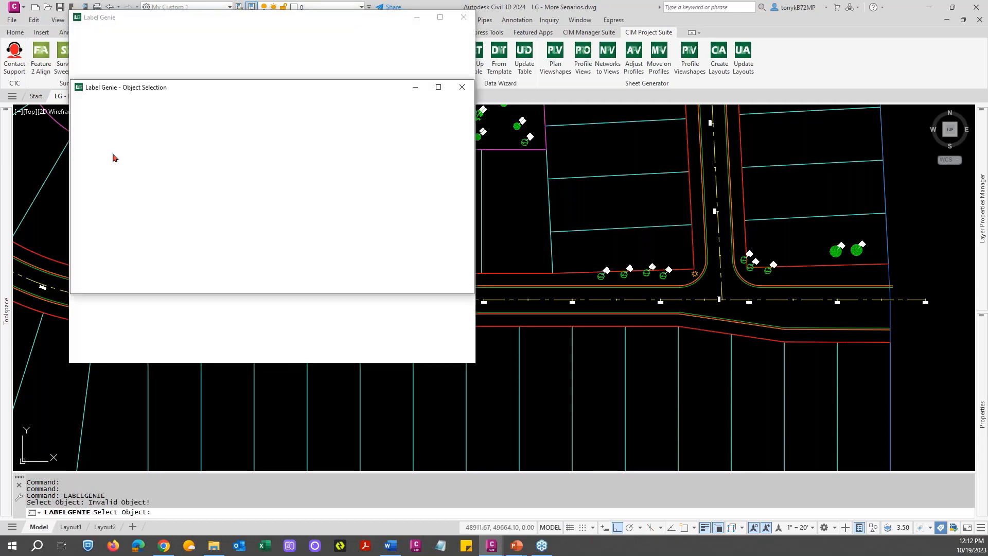
Step: Select in the drawing the four trees just west and the three trees just east of the lower road intersection as anchor blocks
{"action": "left_click", "coordinate": [122, 124]}
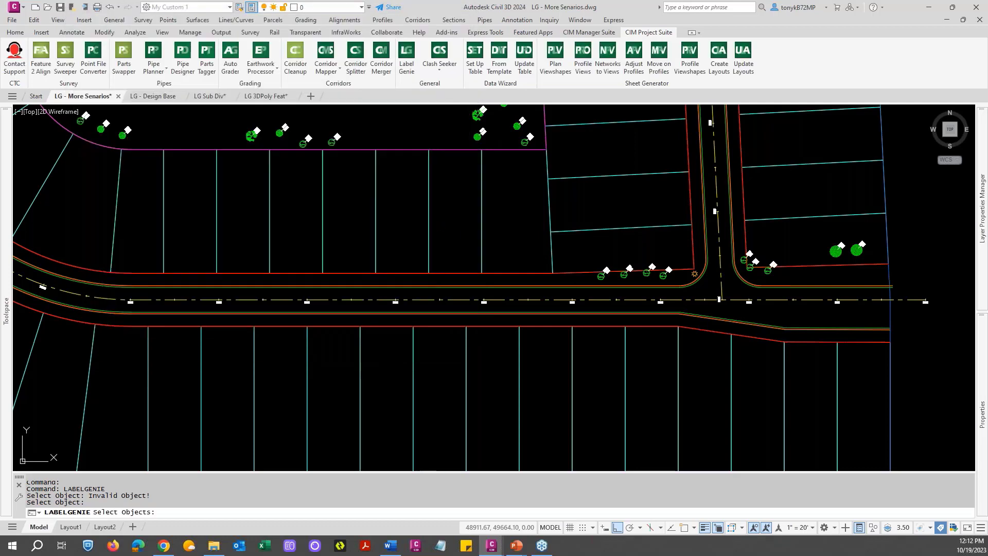
{"action": "left_click", "coordinate": [124, 149]}
{"action": "key", "text": "Escape"}
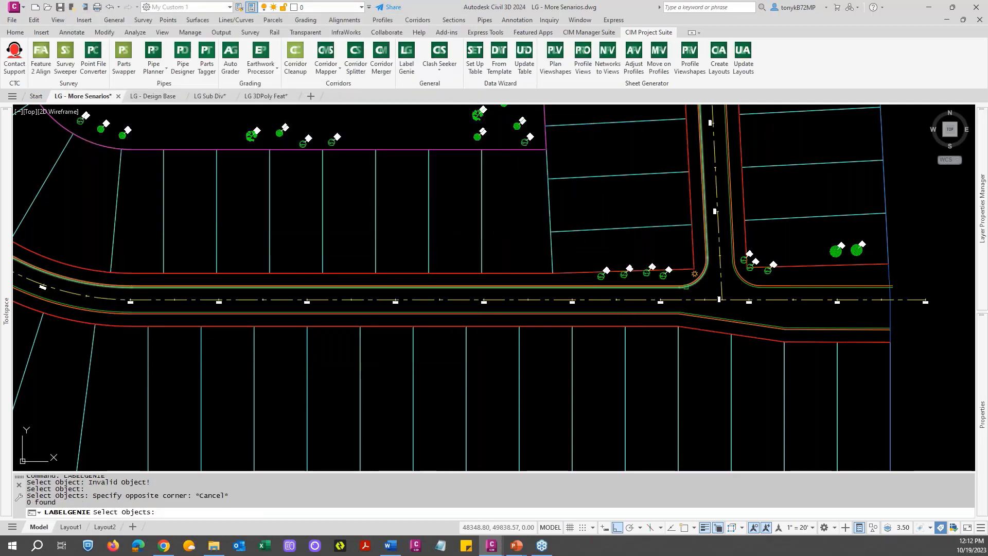
{"action": "left_click", "coordinate": [674, 281]}
{"action": "left_click", "coordinate": [582, 251]}
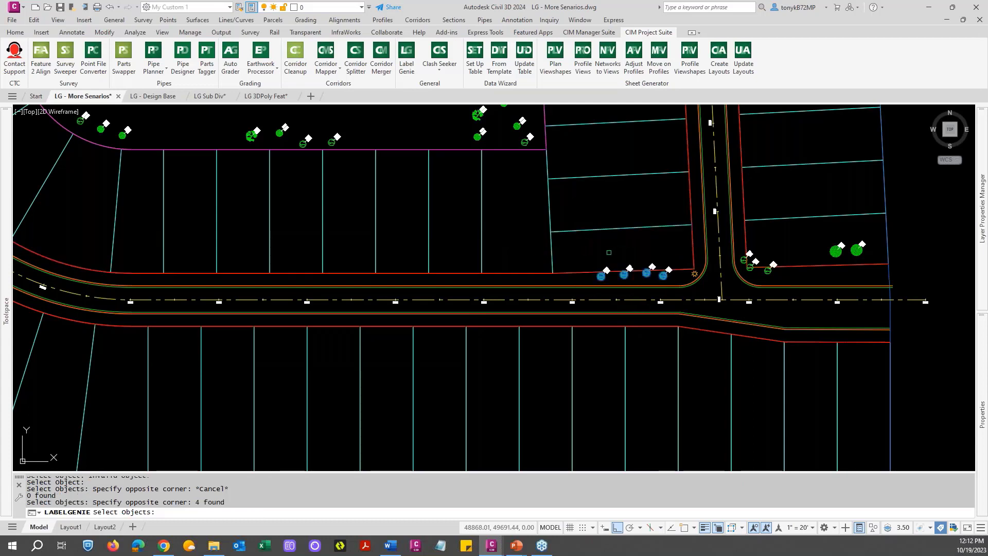
{"action": "left_click", "coordinate": [785, 278]}
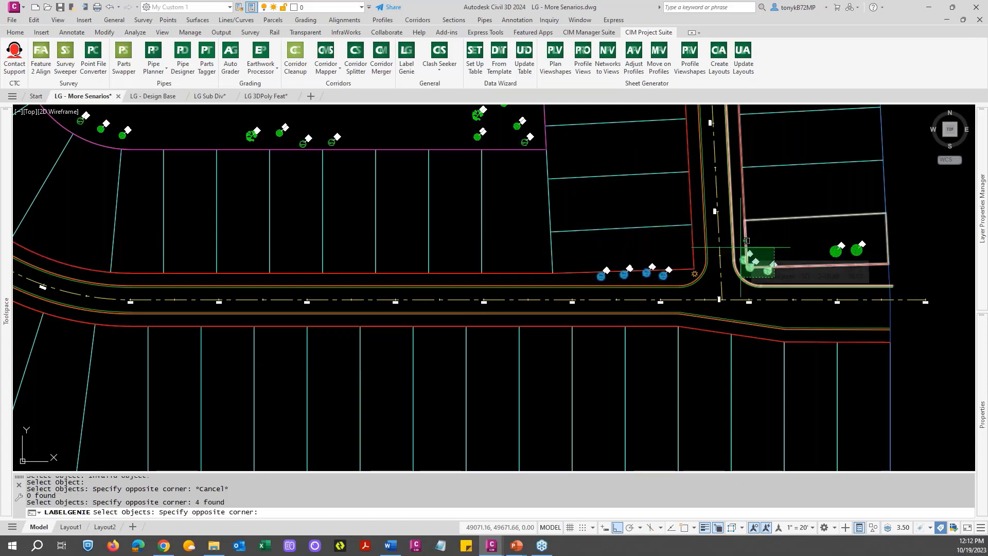
{"action": "left_click", "coordinate": [740, 247]}
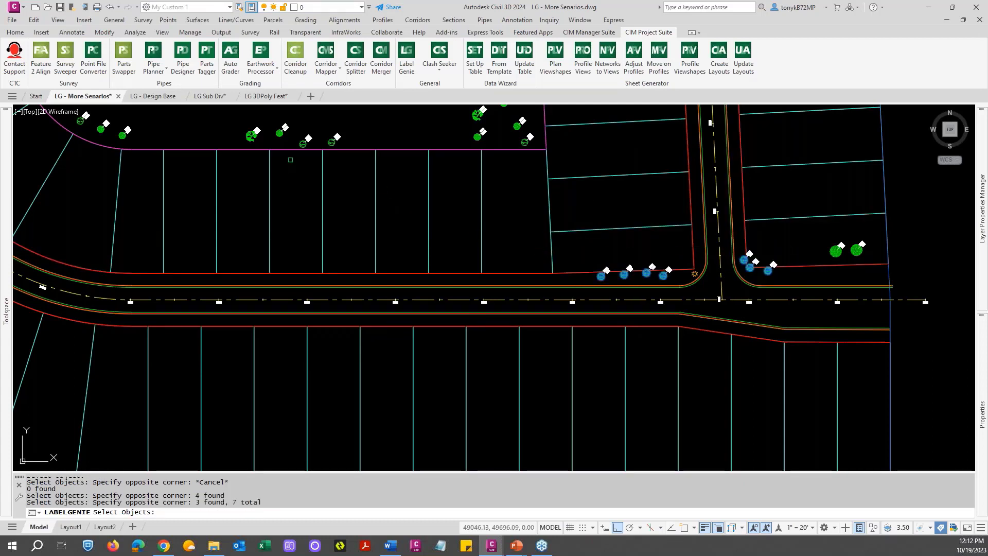
Step: Add the two adjacent outlined trees above the lots along the magenta boundary to the anchor block selection
{"action": "scroll", "coordinate": [312, 157], "scroll_direction": "up", "scroll_amount": 2}
{"action": "middle_click_drag", "start_coordinate": [321, 178], "coordinate": [356, 271]}
{"action": "left_click", "coordinate": [403, 229]}
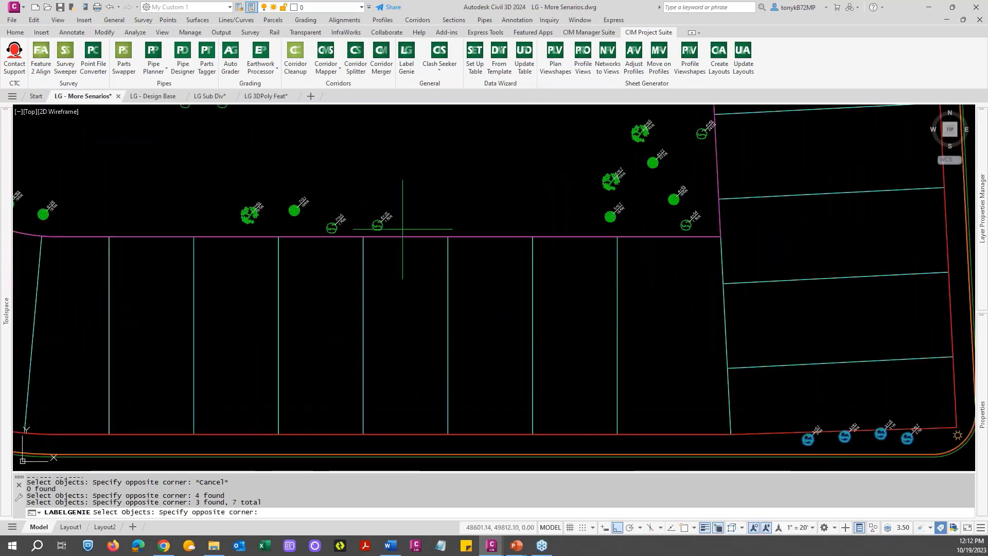
{"action": "left_click", "coordinate": [335, 216]}
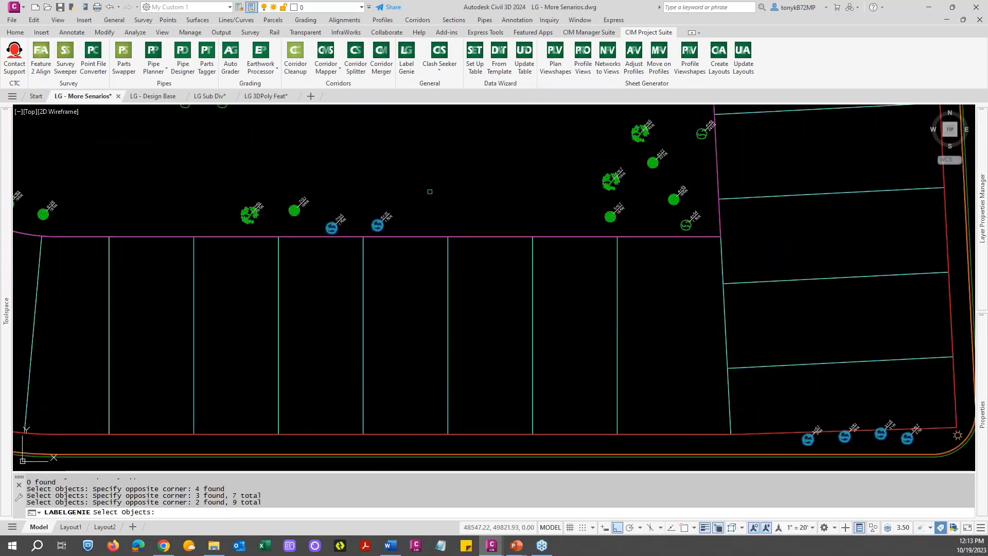
Step: Remove the two outlined trees along the magenta boundary from the anchor block selection
{"action": "scroll", "coordinate": [430, 191], "scroll_direction": "down", "scroll_amount": 4}
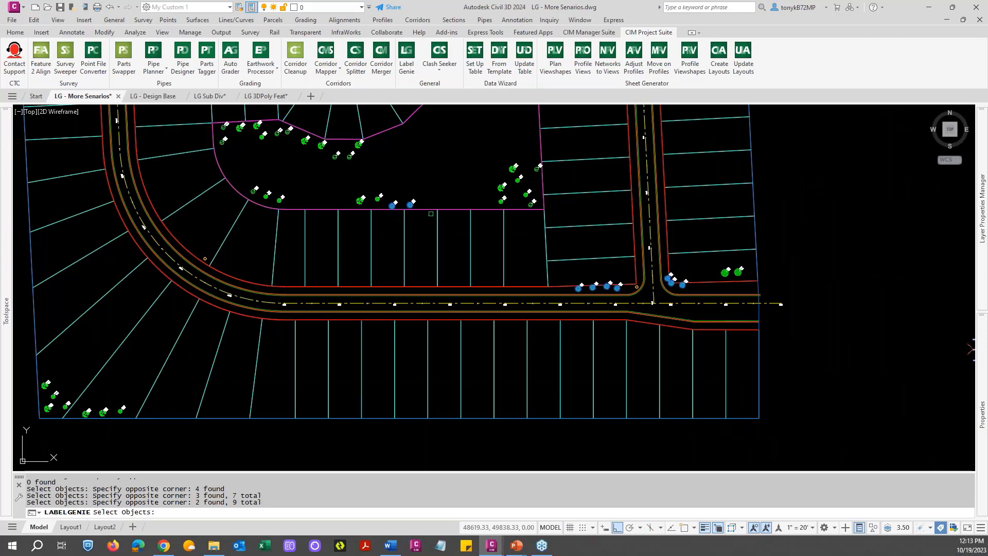
{"action": "scroll", "coordinate": [432, 213], "scroll_direction": "up", "scroll_amount": 4}
{"action": "type", "text": "r"}
{"action": "key", "text": "Return"}
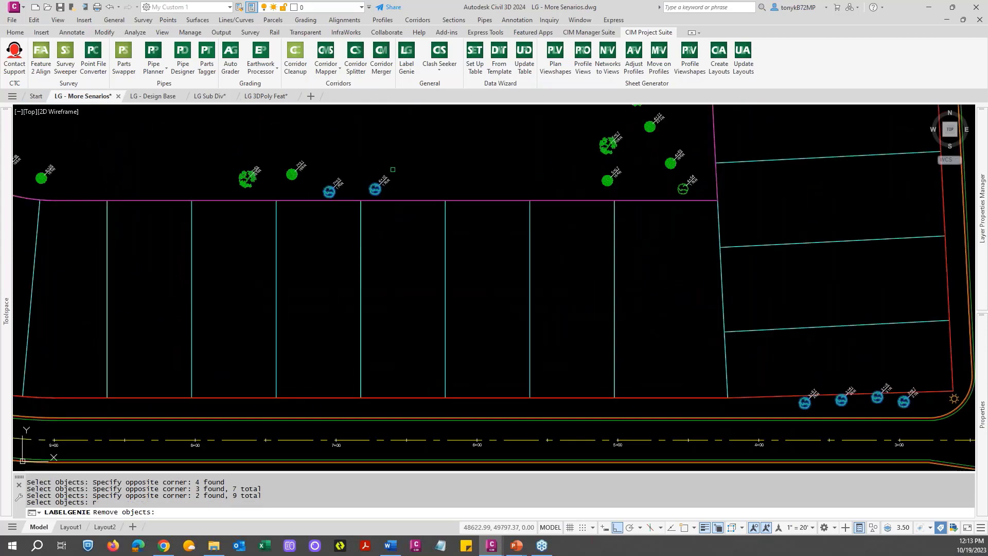
{"action": "left_click", "coordinate": [372, 189]}
{"action": "left_click", "coordinate": [329, 191]}
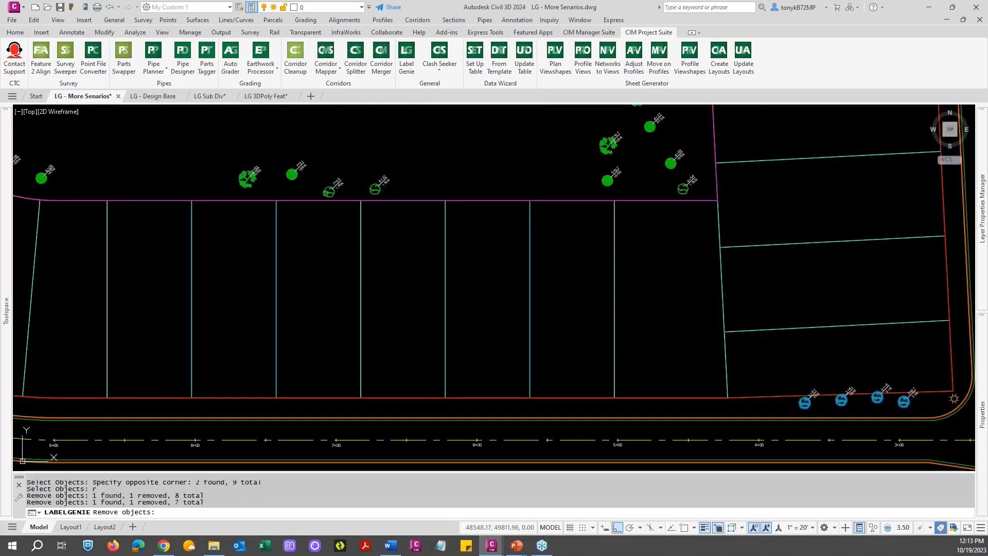
Step: Accept the tree selection and update the station offset labels with Delete previously created labels on update enabled
{"action": "key", "text": "Return"}
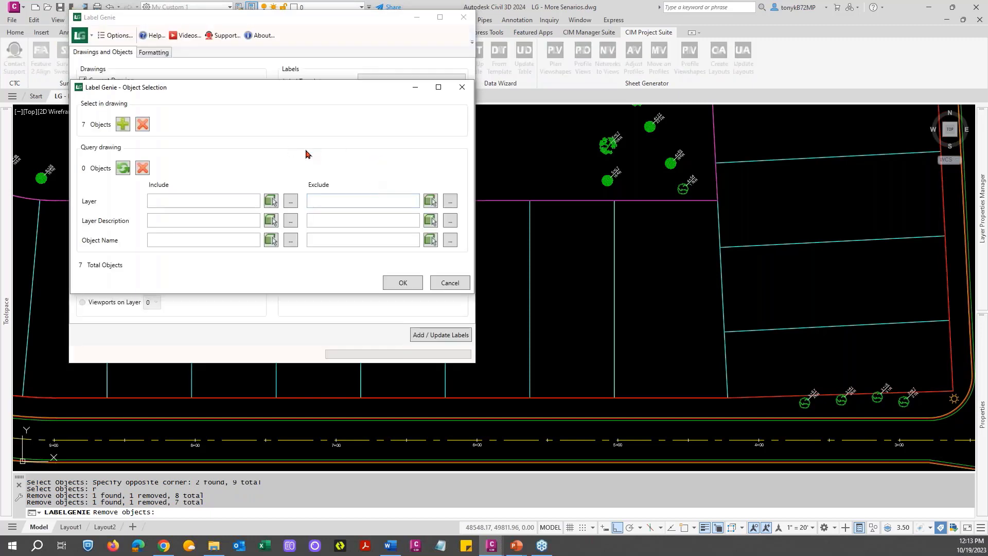
{"action": "left_click", "coordinate": [402, 282]}
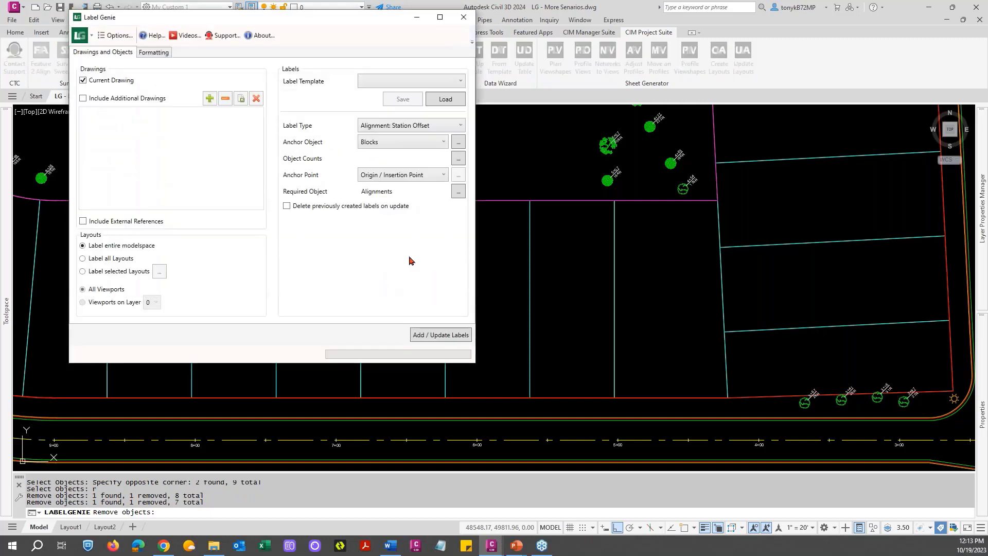
{"action": "left_click_drag", "start_coordinate": [309, 21], "coordinate": [277, 13]}
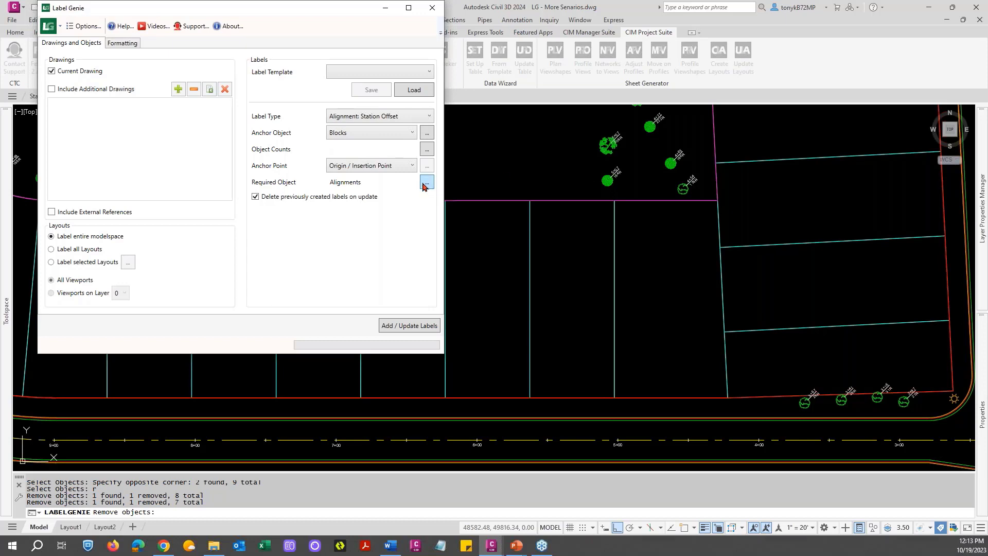
{"action": "left_click", "coordinate": [389, 326]}
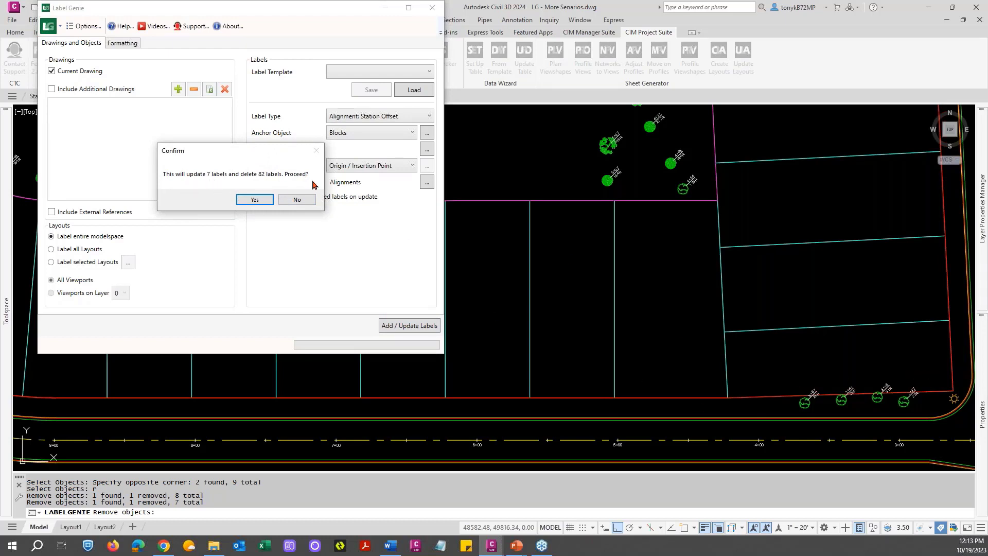
{"action": "left_click", "coordinate": [255, 199]}
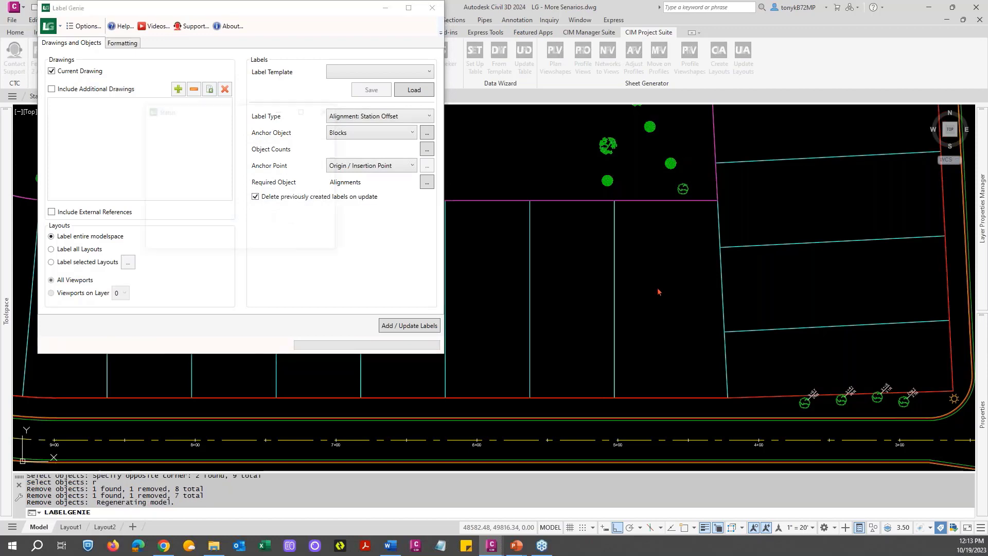
{"action": "left_click", "coordinate": [324, 247]}
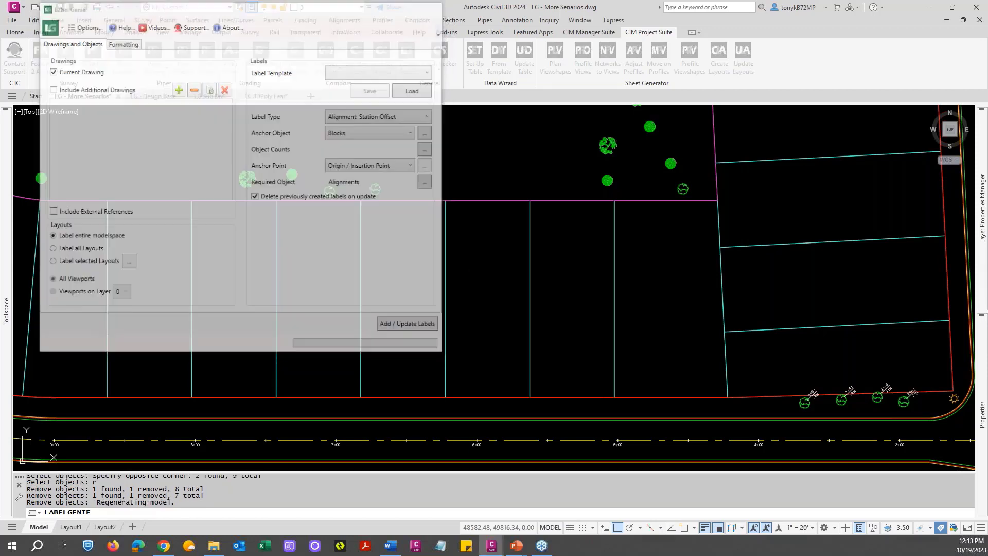
Step: Examine which trees carry station offset labels around the lower road intersection and across the subdivision
{"action": "left_click", "coordinate": [558, 287]}
{"action": "scroll", "coordinate": [563, 287], "scroll_direction": "down", "scroll_amount": 4}
{"action": "middle_click_drag", "start_coordinate": [562, 286], "coordinate": [514, 260]}
{"action": "scroll", "coordinate": [515, 260], "scroll_direction": "up", "scroll_amount": 2}
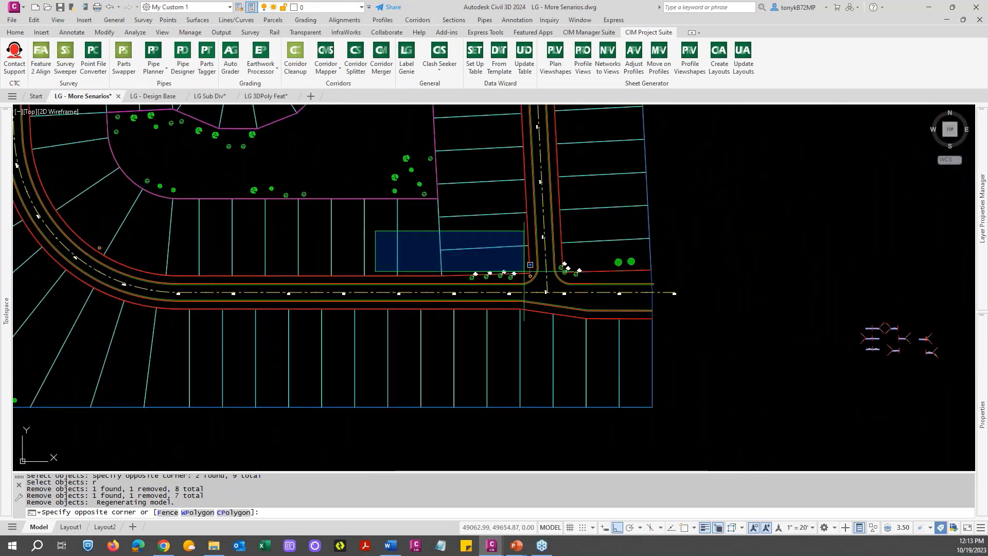
{"action": "scroll", "coordinate": [420, 242], "scroll_direction": "up", "scroll_amount": 2}
{"action": "key", "text": "Escape"}
{"action": "key", "text": "Escape"}
{"action": "key", "text": "Escape"}
{"action": "scroll", "coordinate": [626, 276], "scroll_direction": "up", "scroll_amount": 1}
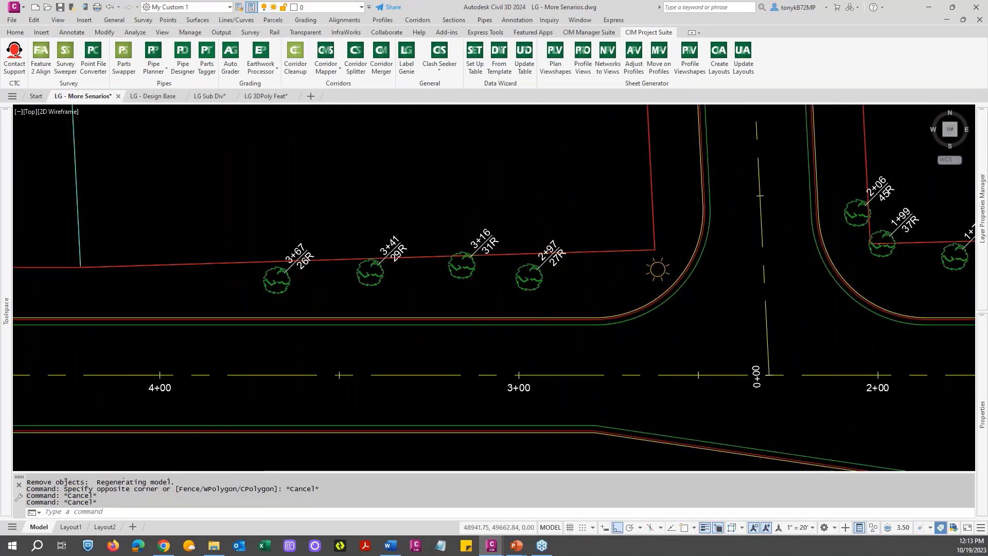
{"action": "scroll", "coordinate": [830, 272], "scroll_direction": "down", "scroll_amount": 3}
{"action": "middle_click_drag", "start_coordinate": [830, 257], "coordinate": [582, 261]}
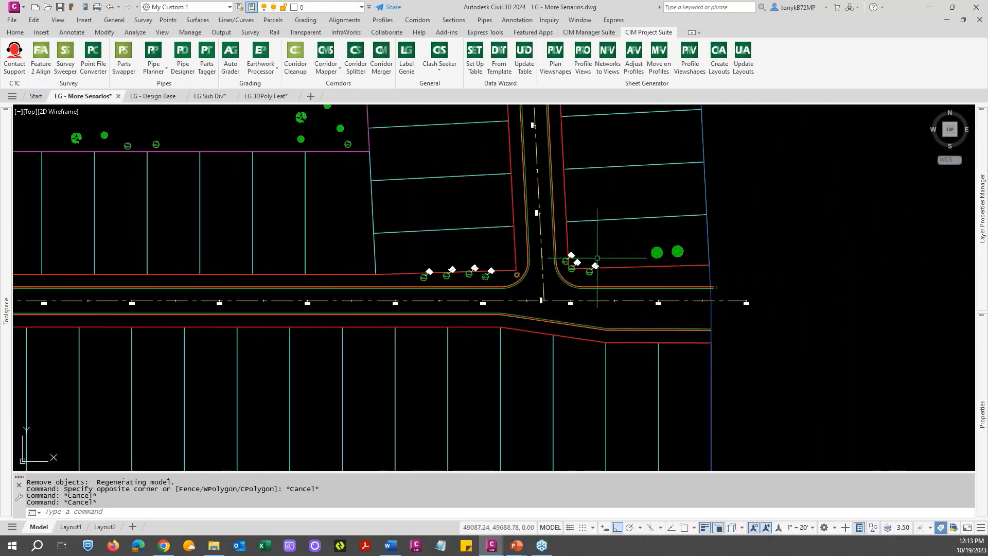
{"action": "scroll", "coordinate": [623, 270], "scroll_direction": "up", "scroll_amount": 3}
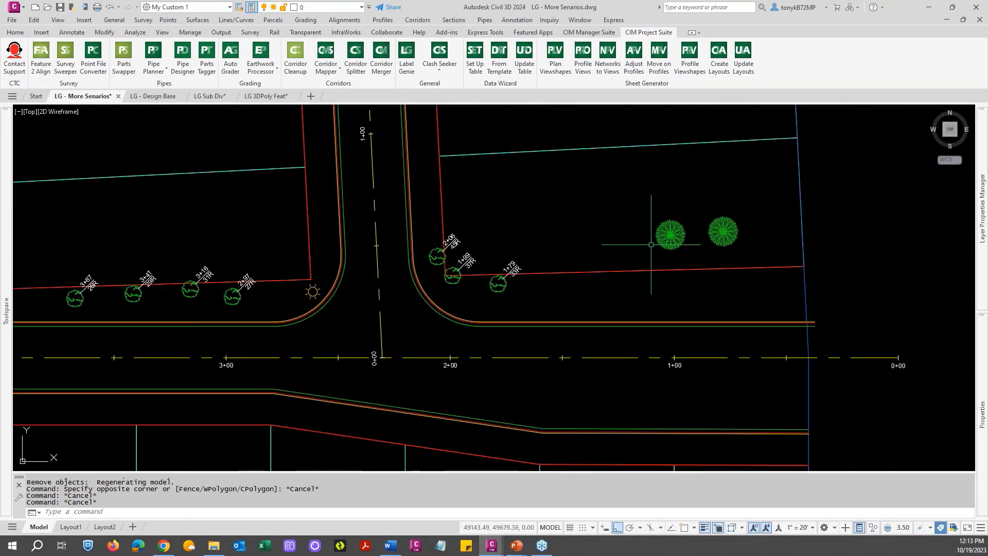
{"action": "scroll", "coordinate": [660, 239], "scroll_direction": "down", "scroll_amount": 5}
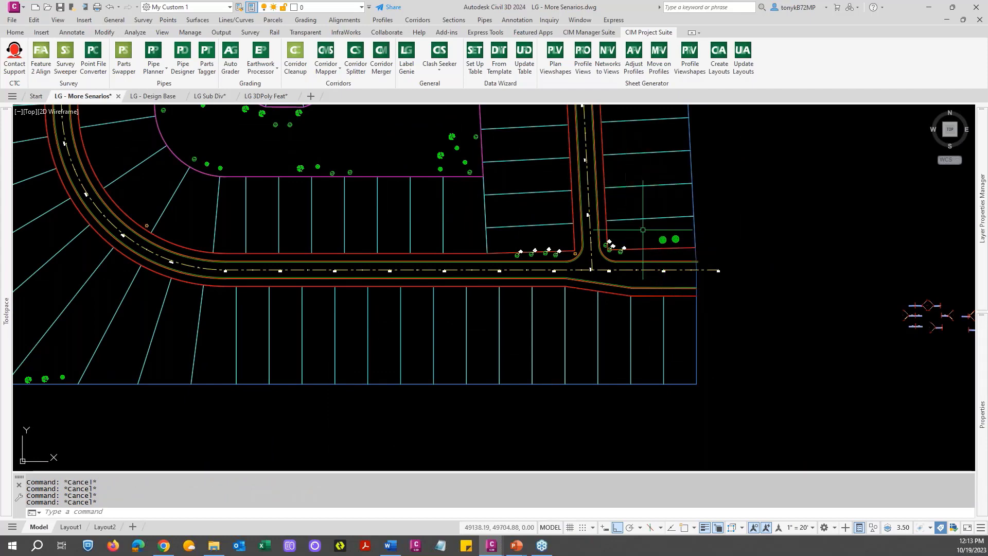
{"action": "scroll", "coordinate": [643, 242], "scroll_direction": "up", "scroll_amount": 4}
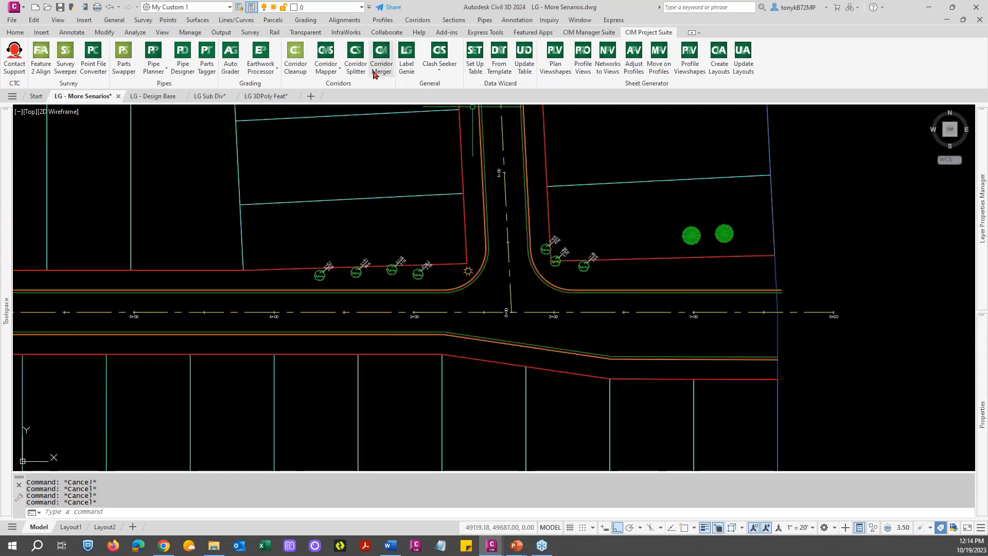
Step: Reopen Label Genie and open the object selection for the Blocks anchor object
{"action": "left_click", "coordinate": [407, 66]}
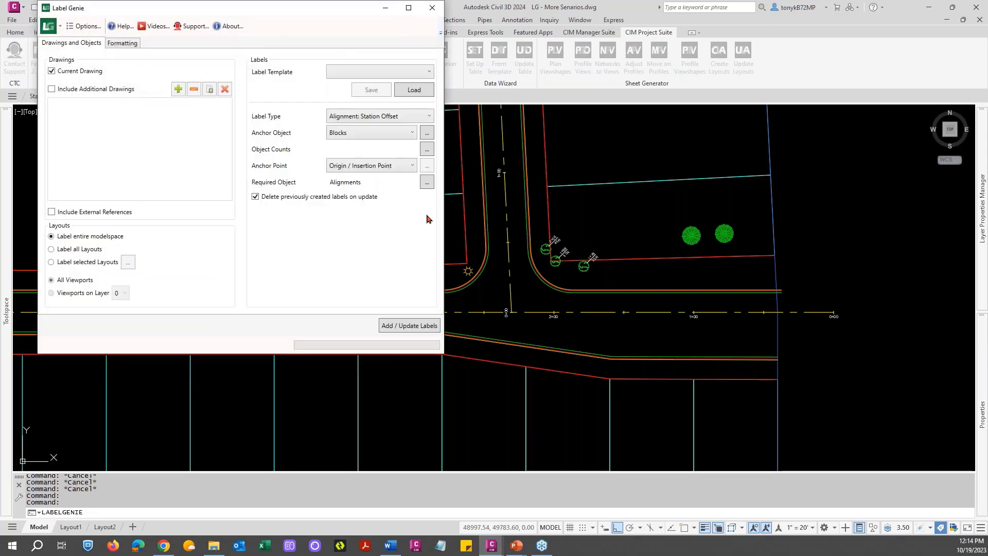
{"action": "left_click", "coordinate": [426, 133]}
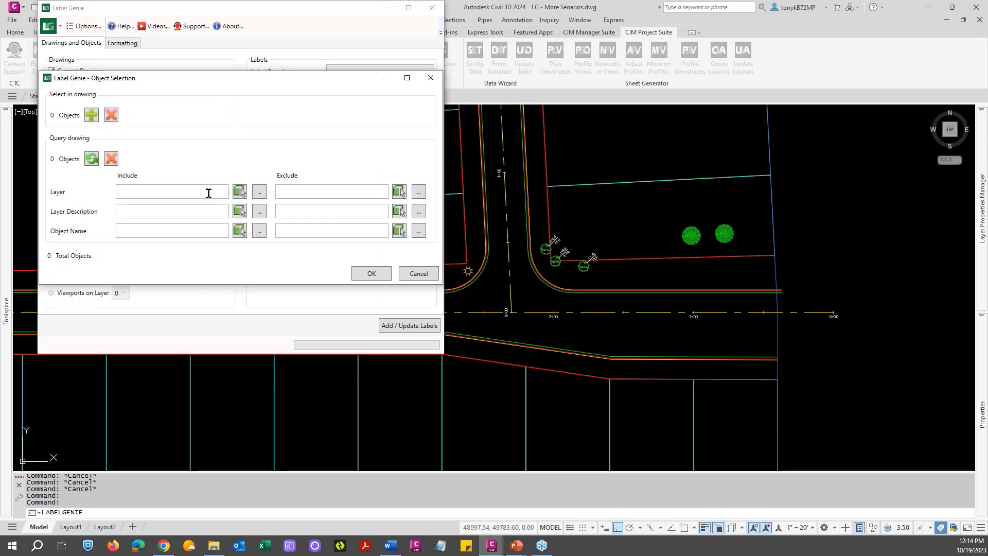
Step: Try to fill the included layer and object name filters by picking a large tree east of the intersection
{"action": "left_click", "coordinate": [236, 194]}
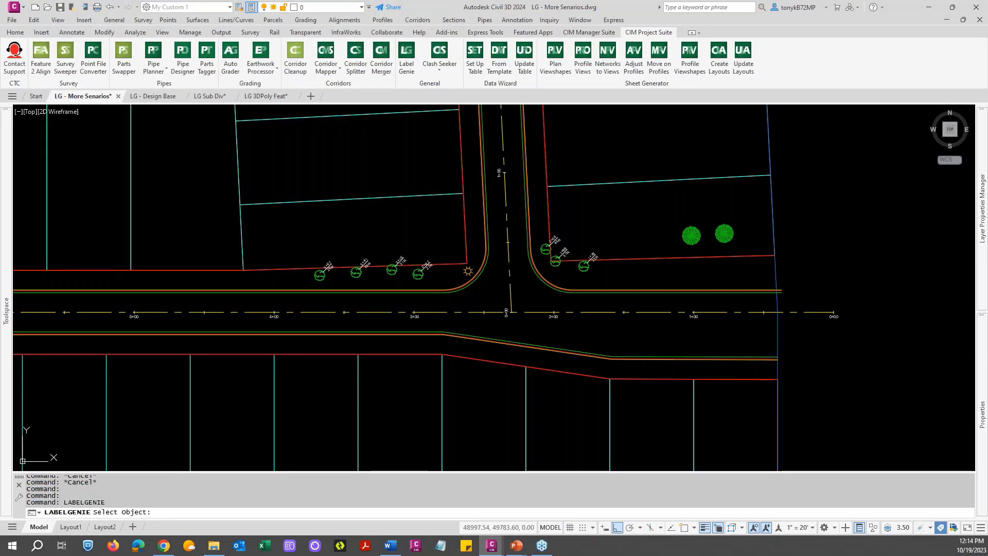
{"action": "left_click", "coordinate": [604, 232]}
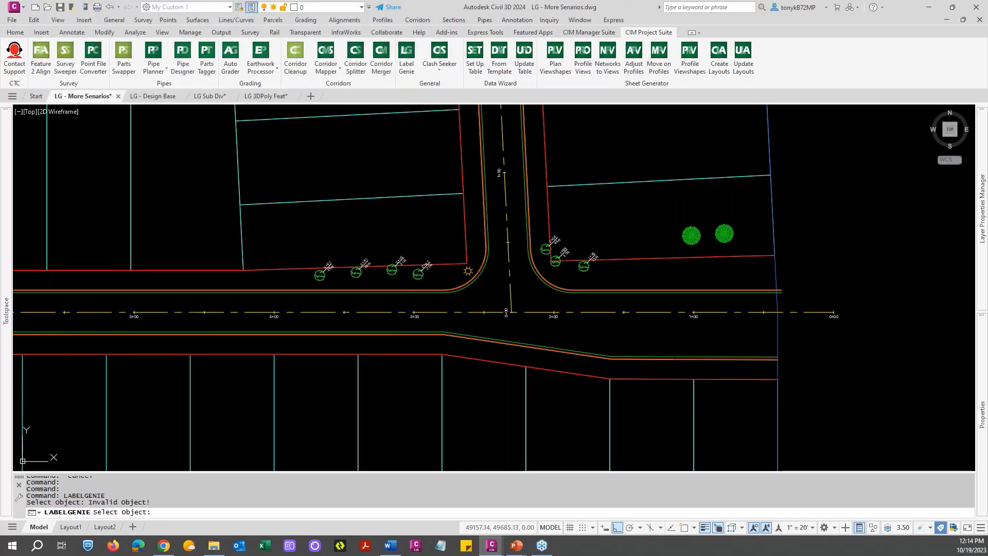
{"action": "key", "text": "Escape"}
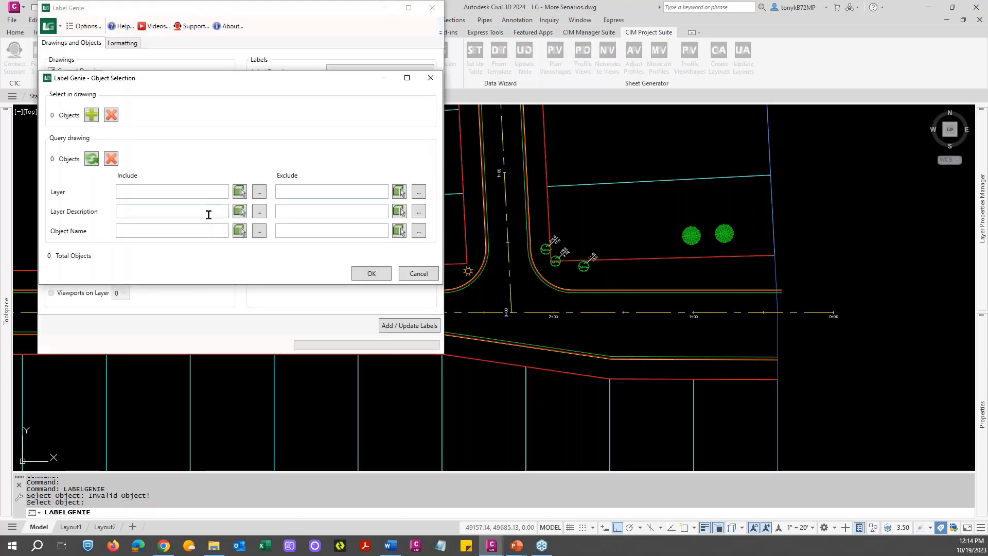
{"action": "left_click", "coordinate": [242, 233]}
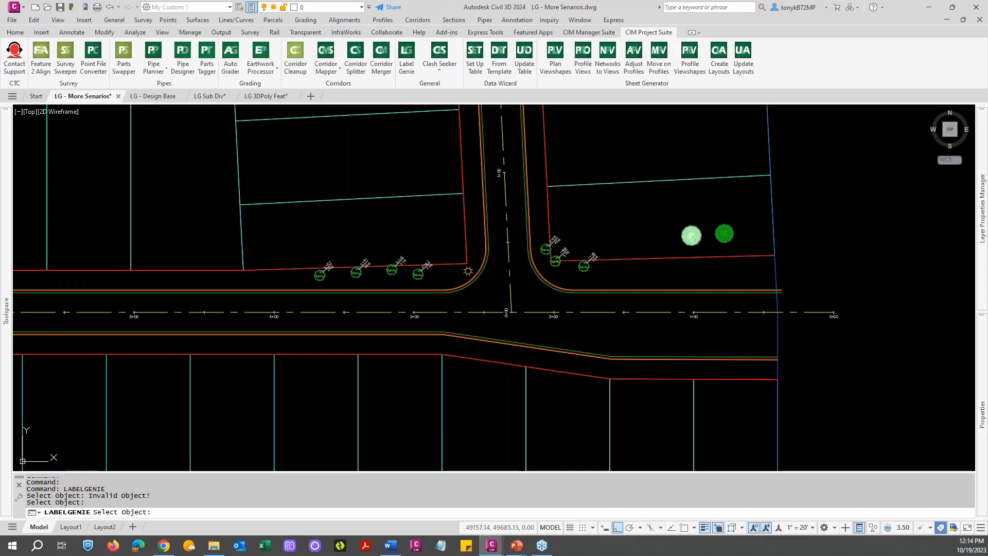
{"action": "left_click", "coordinate": [692, 235]}
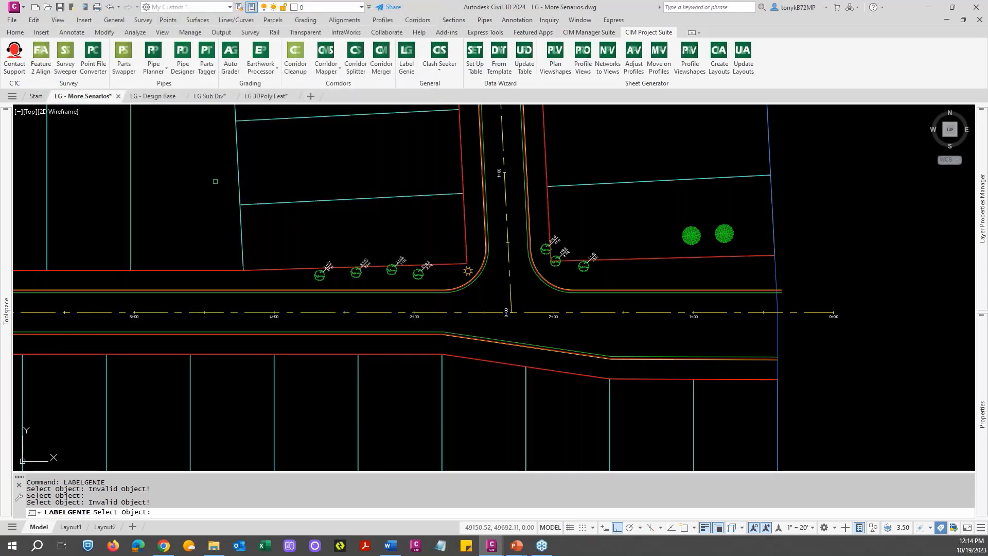
{"action": "key", "text": "Escape"}
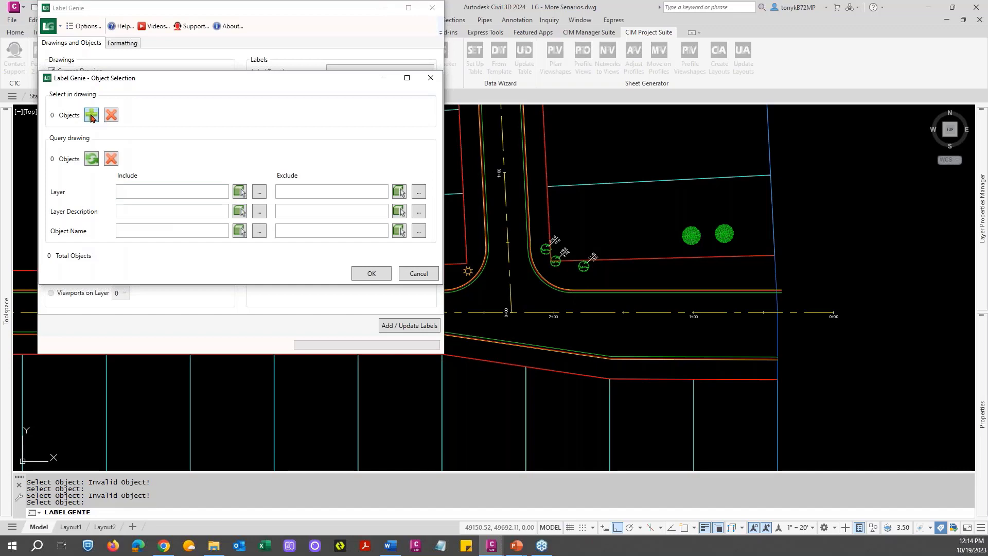
Step: Hand-select the two large trees east of the intersection as the anchor blocks and accept the selection
{"action": "left_click", "coordinate": [91, 116]}
{"action": "left_click", "coordinate": [736, 249]}
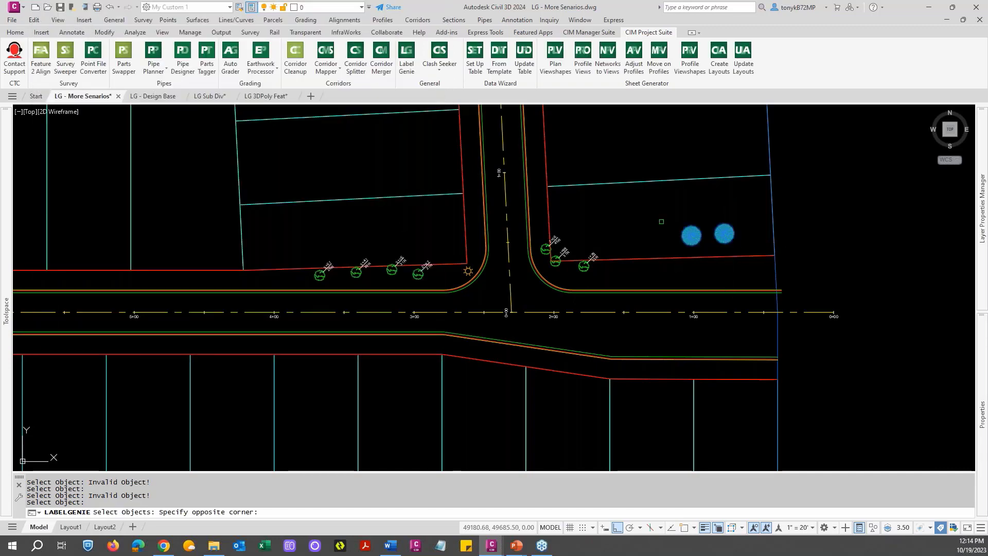
{"action": "left_click", "coordinate": [661, 221]}
{"action": "key", "text": "Return"}
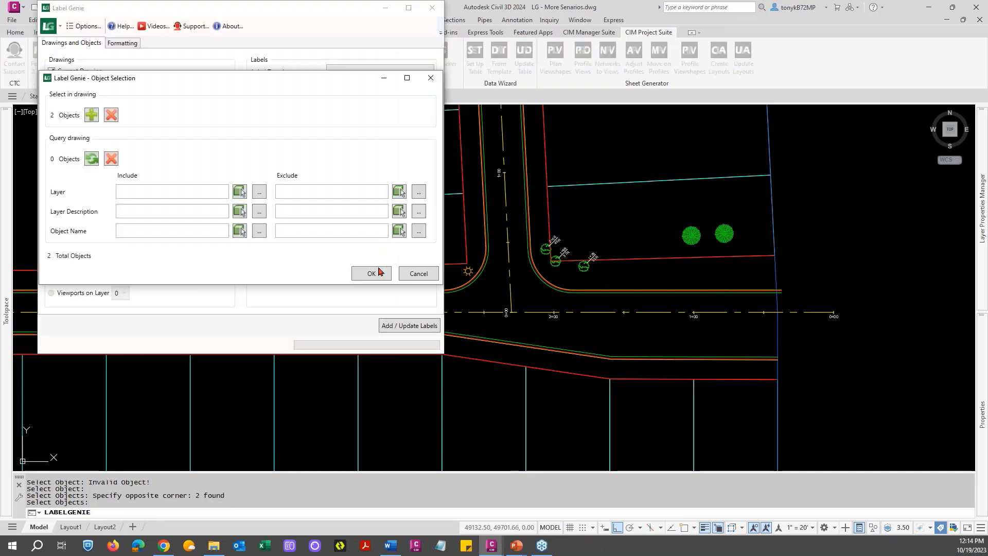
{"action": "left_click", "coordinate": [373, 273]}
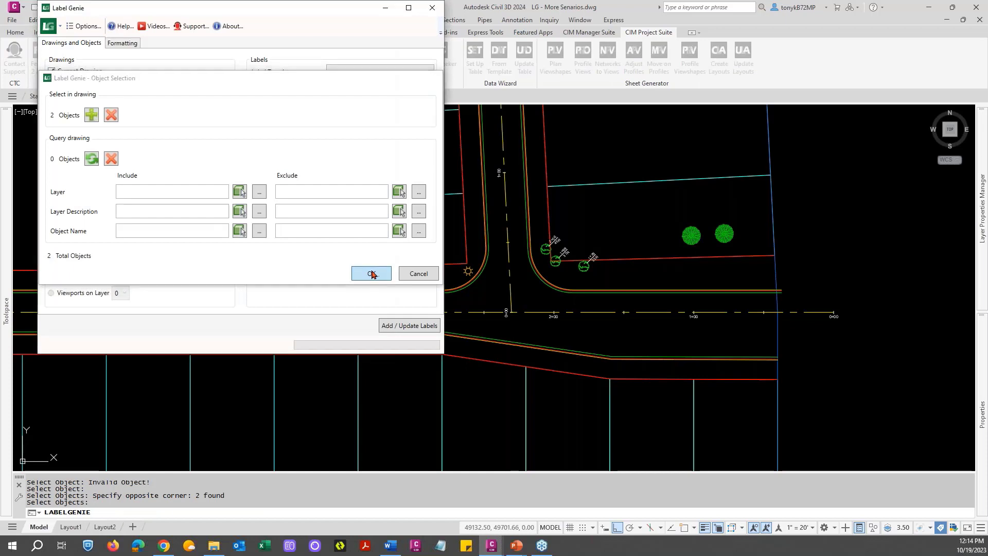
Step: Turn off Delete previously created labels on update and add station offset labels to the two large trees
{"action": "left_click", "coordinate": [399, 326]}
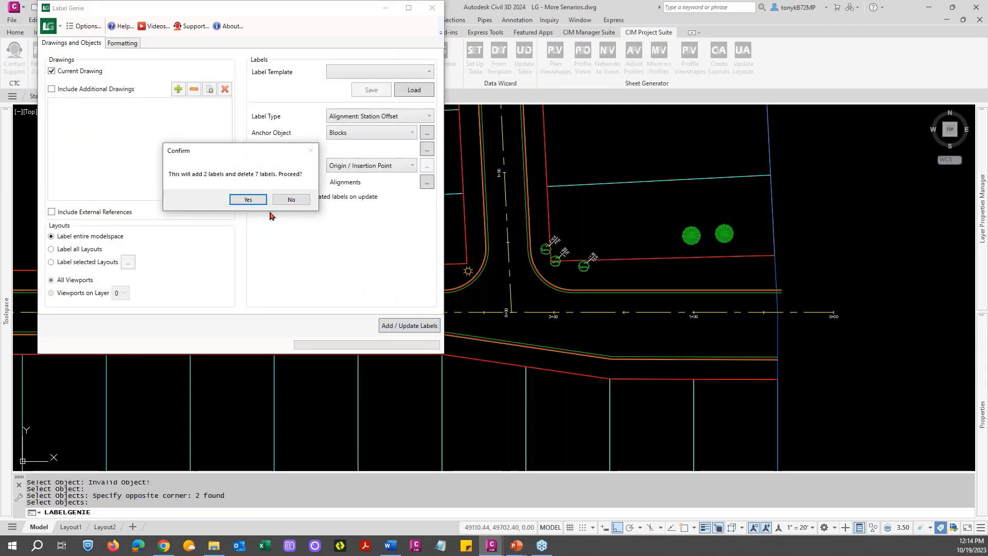
{"action": "left_click", "coordinate": [293, 198]}
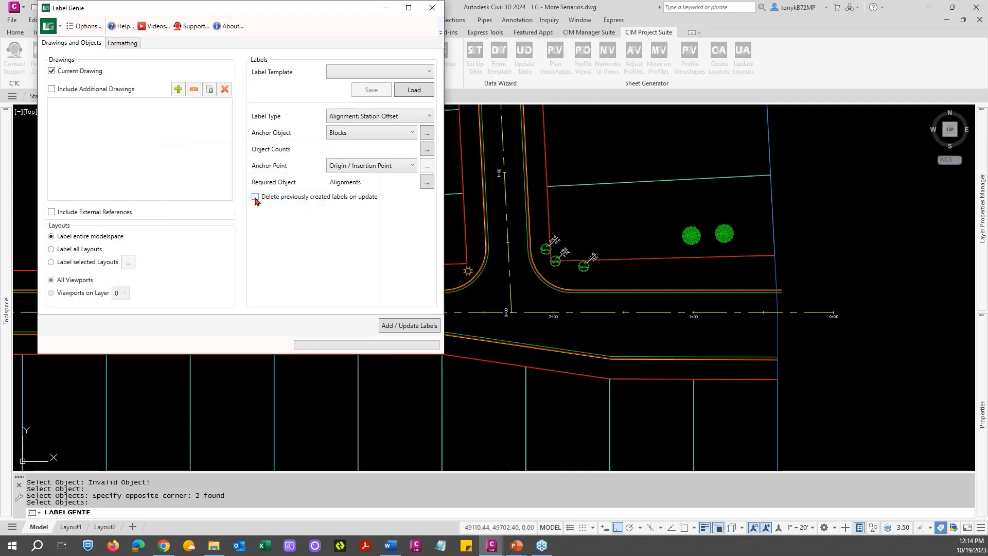
{"action": "left_click", "coordinate": [400, 325]}
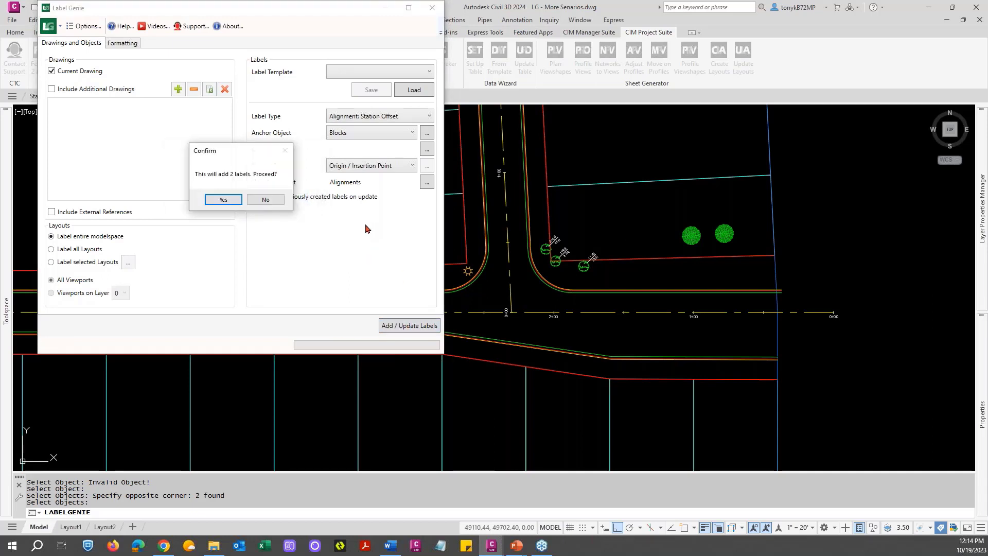
{"action": "left_click", "coordinate": [222, 200]}
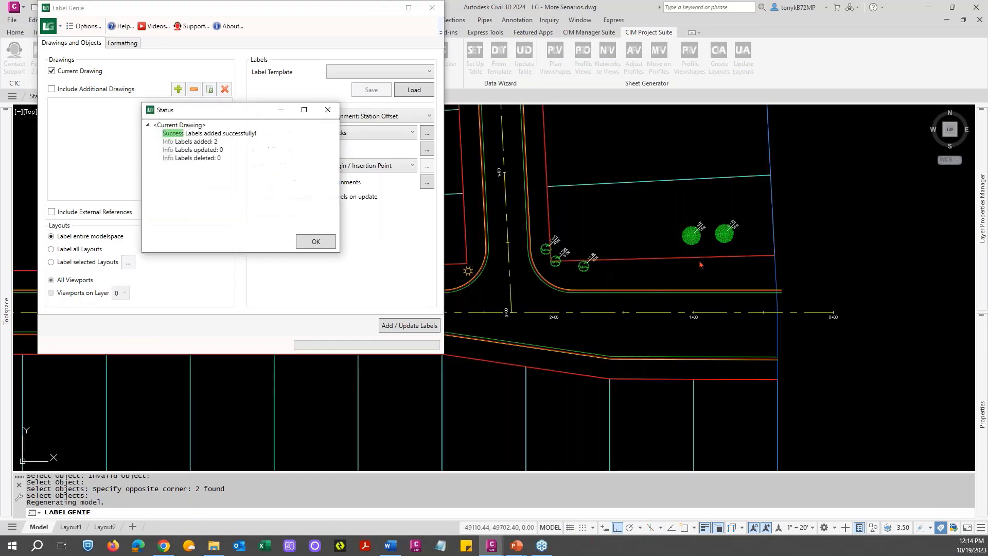
{"action": "left_click", "coordinate": [318, 242]}
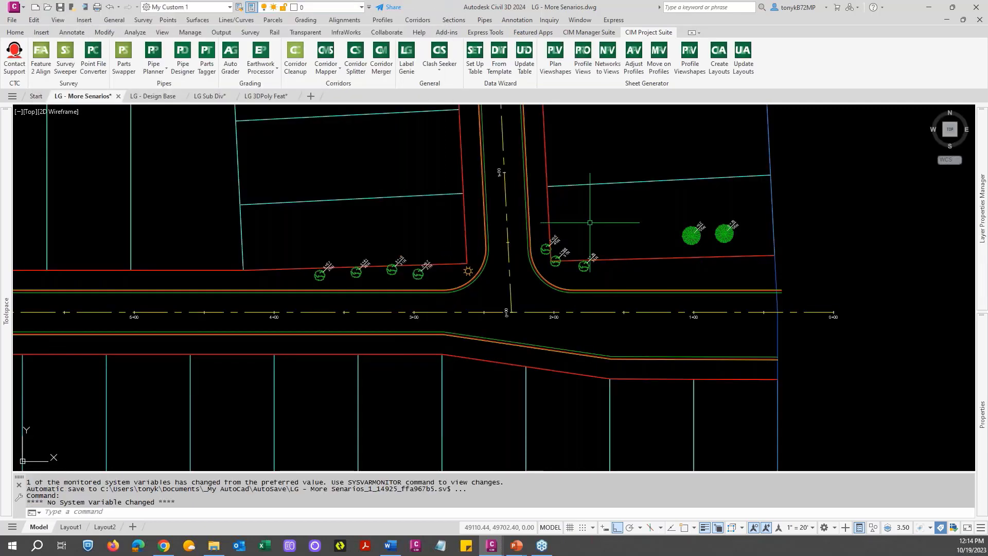
{"action": "scroll", "coordinate": [698, 248], "scroll_direction": "up", "scroll_amount": 4}
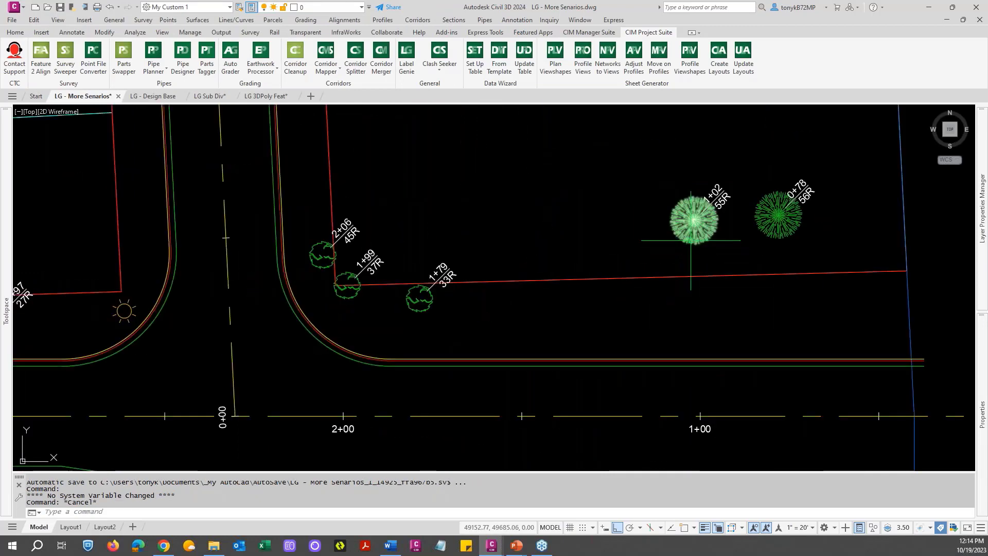
{"action": "scroll", "coordinate": [690, 240], "scroll_direction": "down", "scroll_amount": 4}
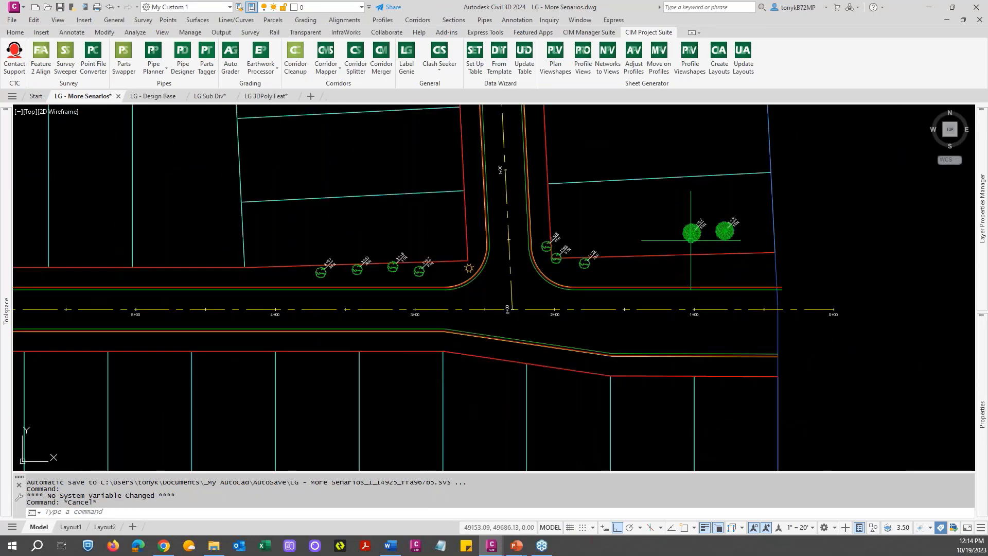
{"action": "key", "text": "Escape"}
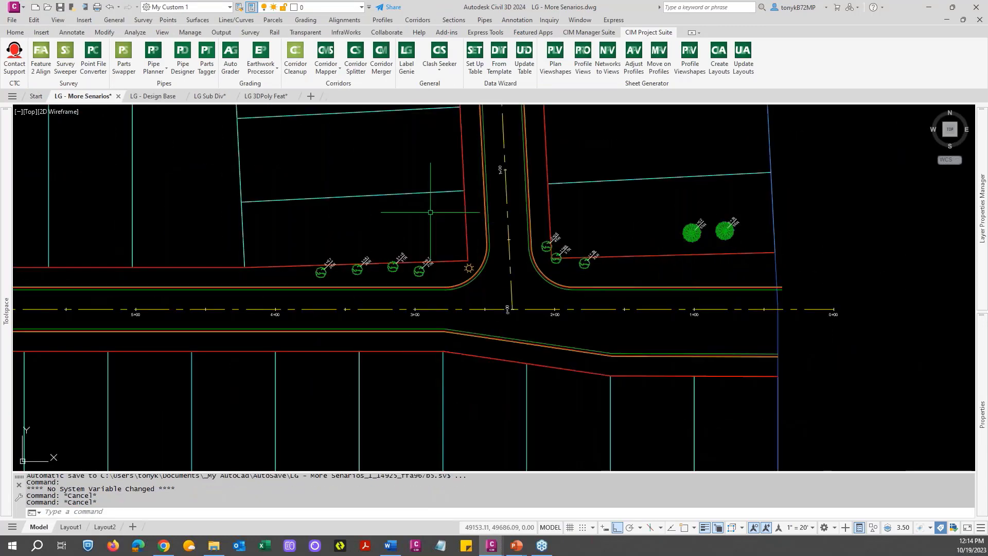
{"action": "left_click", "coordinate": [404, 70]}
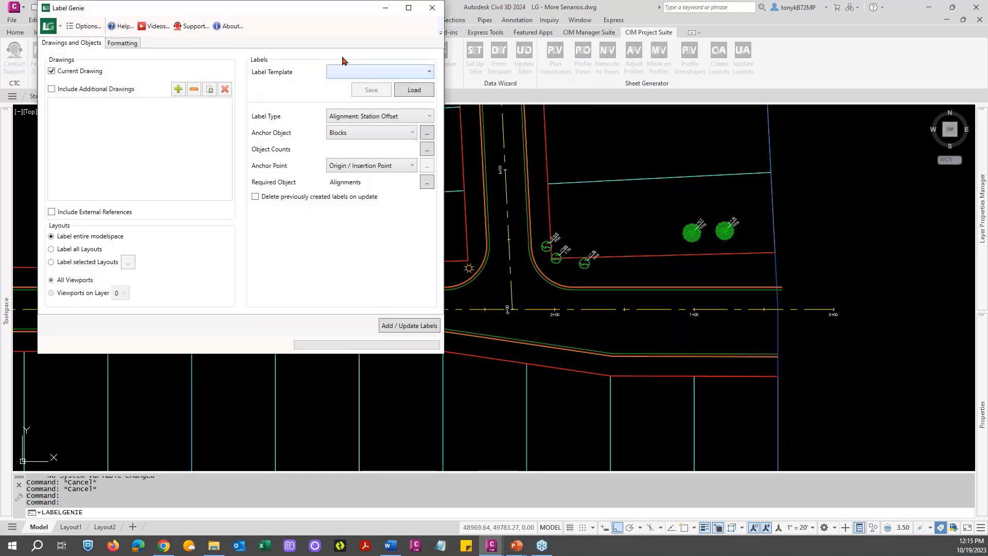
{"action": "left_click", "coordinate": [408, 117]}
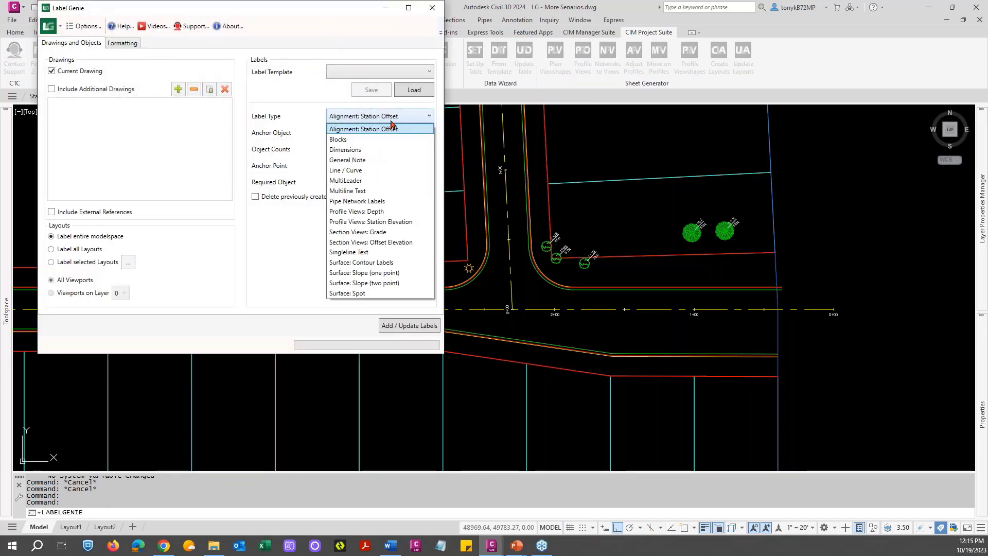
{"action": "left_click", "coordinate": [407, 118]}
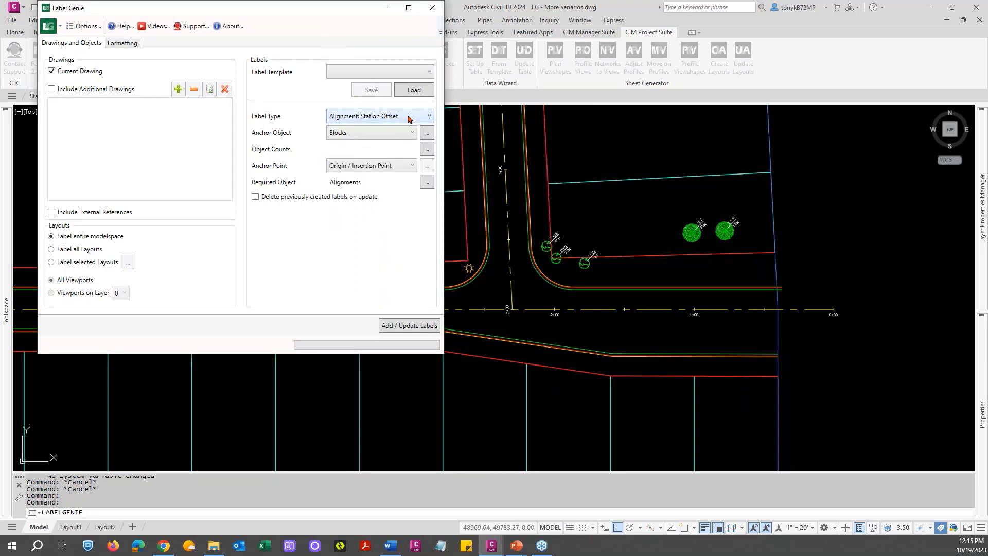
{"action": "left_click", "coordinate": [408, 118]}
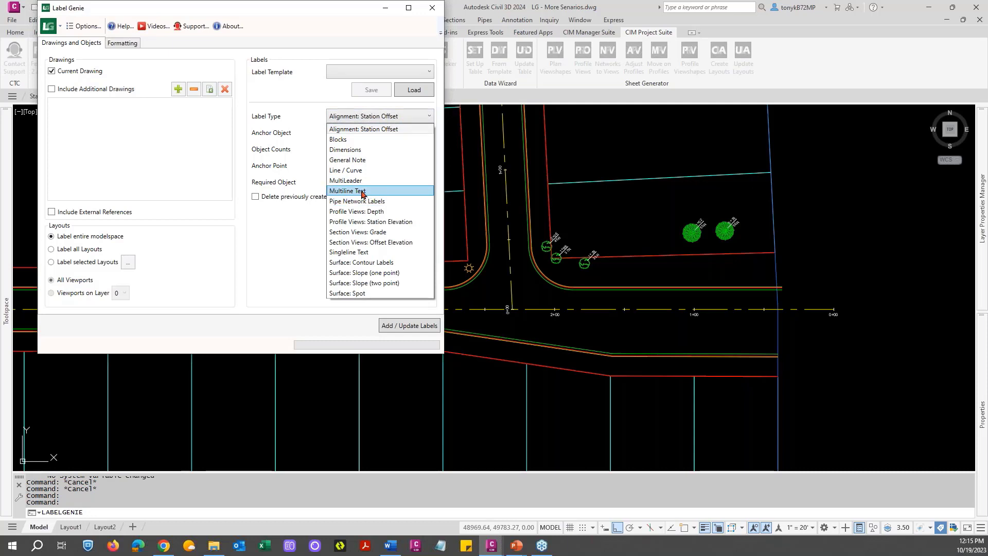
{"action": "left_click", "coordinate": [402, 118]}
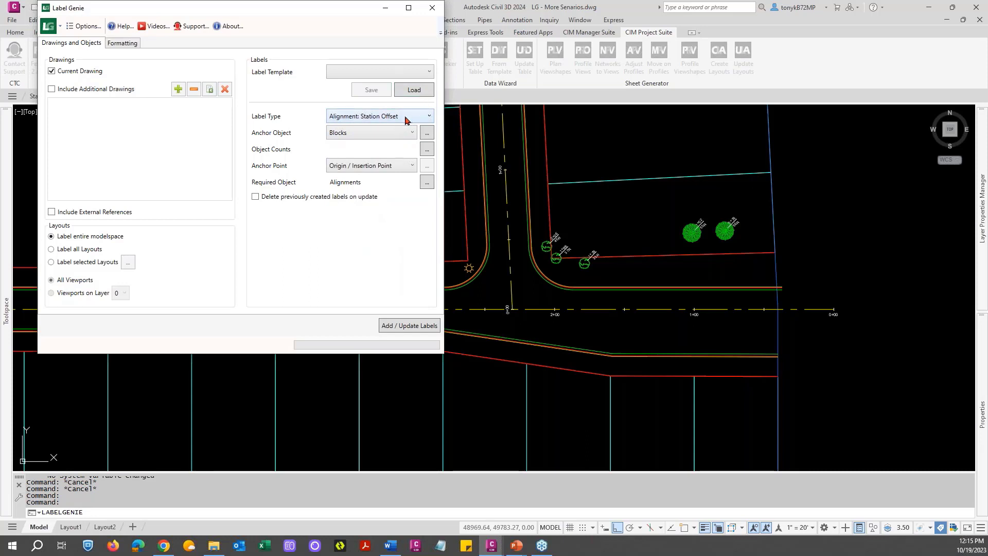
{"action": "left_click", "coordinate": [397, 118]}
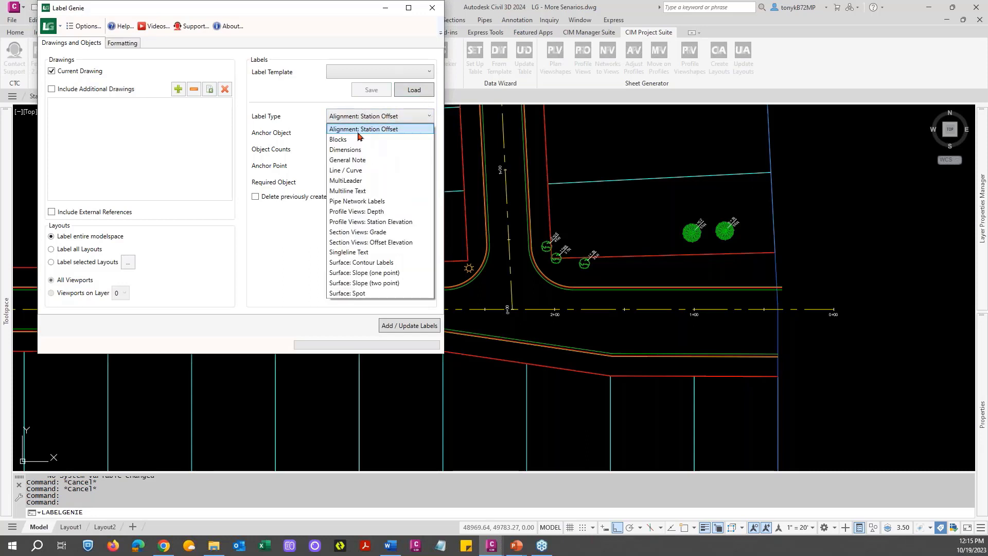
{"action": "left_click", "coordinate": [363, 190]}
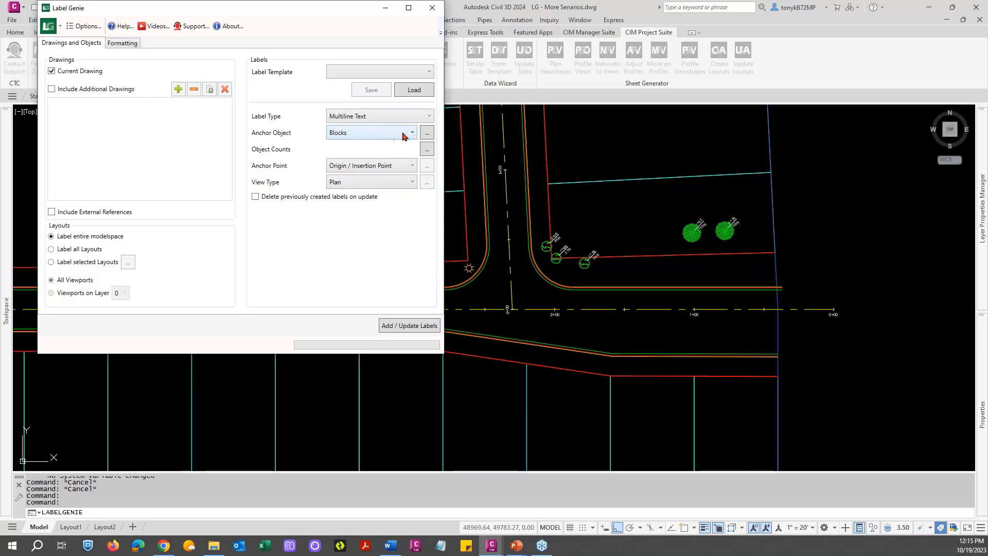
{"action": "left_click", "coordinate": [432, 8]}
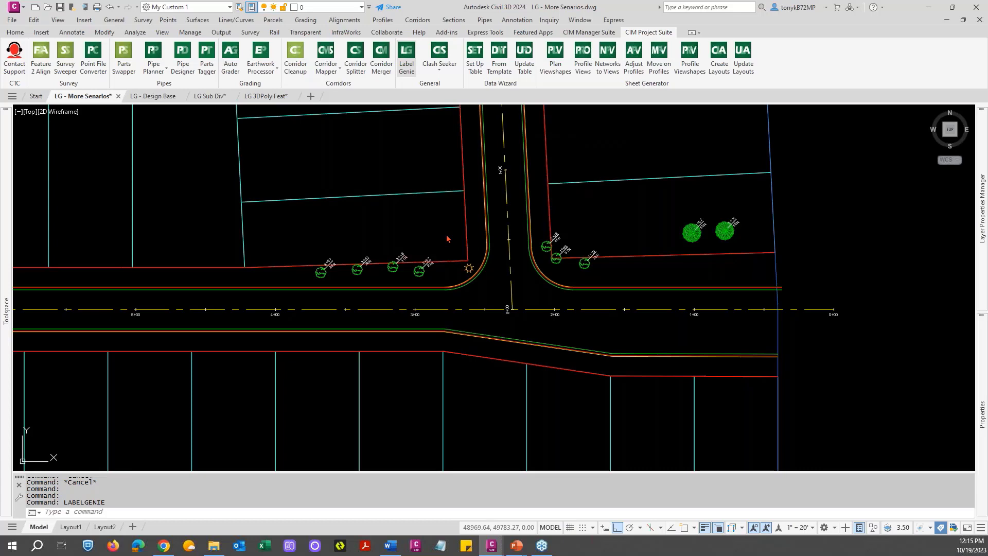
Step: Reopen Label Genie and save the current station offset settings as a new label template named 911 Trees Sta OFF
{"action": "left_click", "coordinate": [407, 56]}
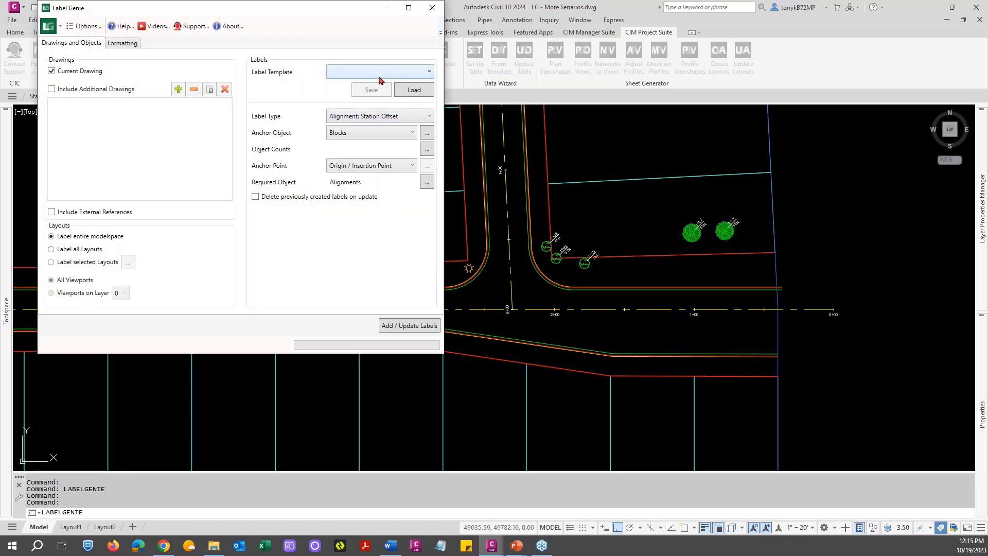
{"action": "left_click", "coordinate": [380, 72]}
{"action": "left_click", "coordinate": [363, 82]}
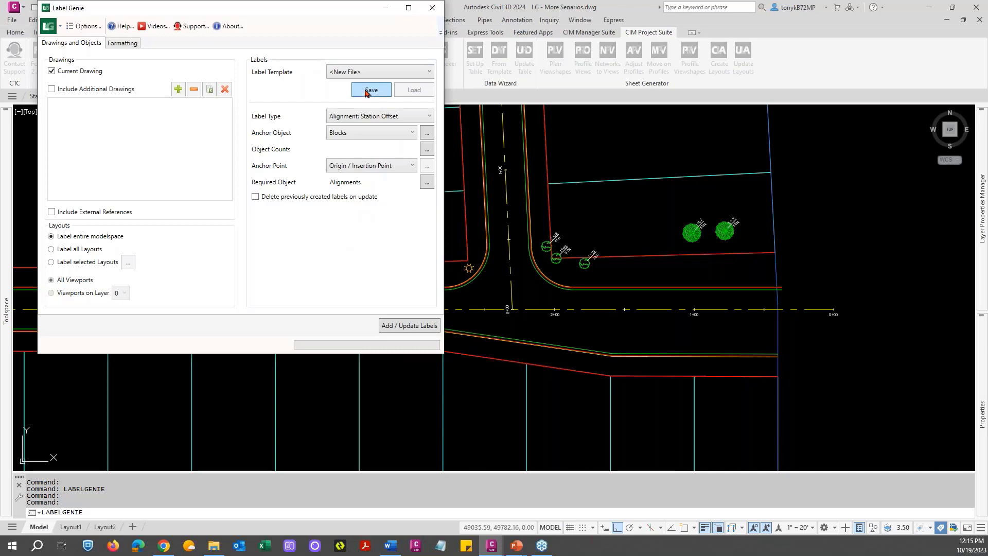
{"action": "left_click", "coordinate": [363, 94]}
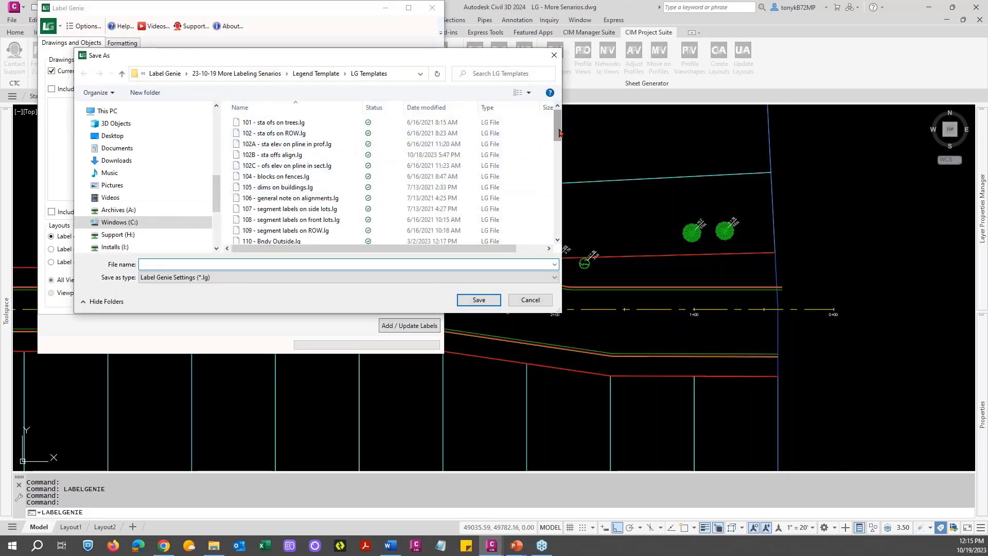
{"action": "scroll", "coordinate": [558, 177], "scroll_direction": "down", "scroll_amount": 3}
{"action": "scroll", "coordinate": [558, 177], "scroll_direction": "down", "scroll_amount": 10}
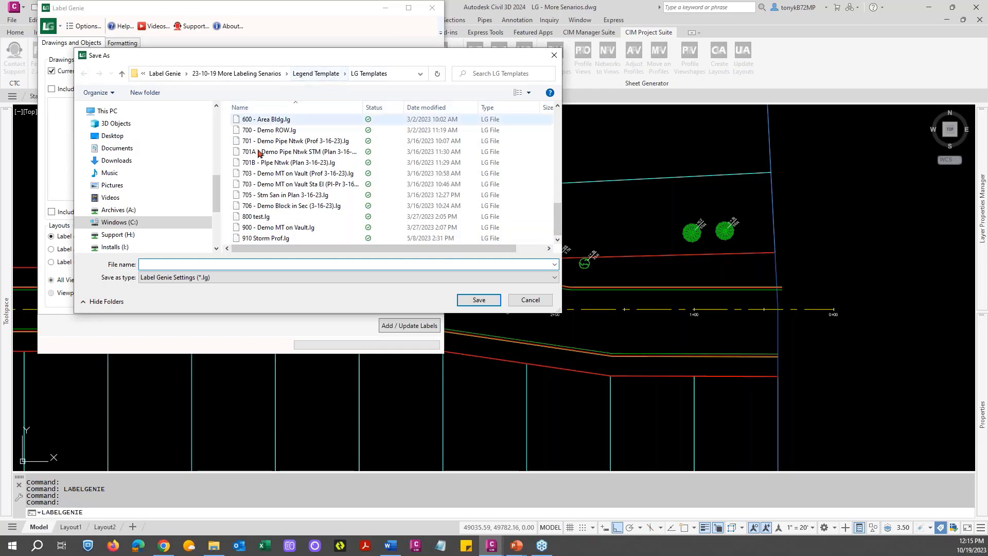
{"action": "left_click", "coordinate": [217, 263]}
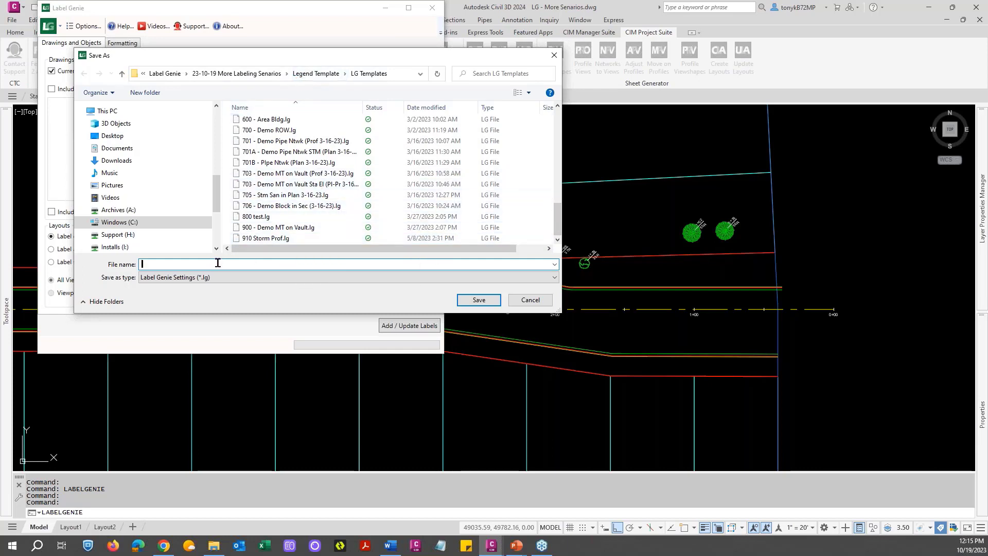
{"action": "type", "text": "911 Trees Sta OFF"}
{"action": "left_click", "coordinate": [478, 300]}
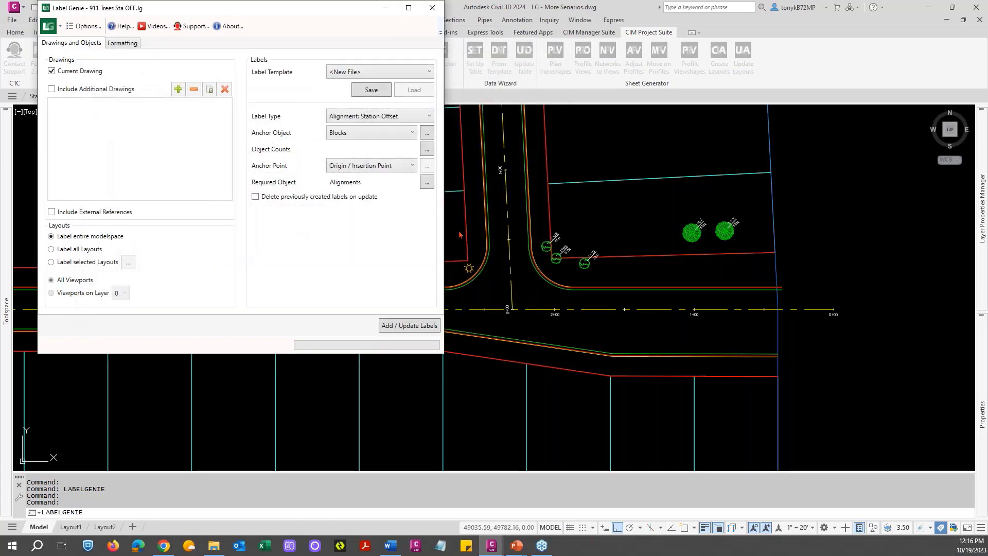
Step: Set the label type to Multiline Text and keep Blocks as the anchor object
{"action": "left_click", "coordinate": [398, 121]}
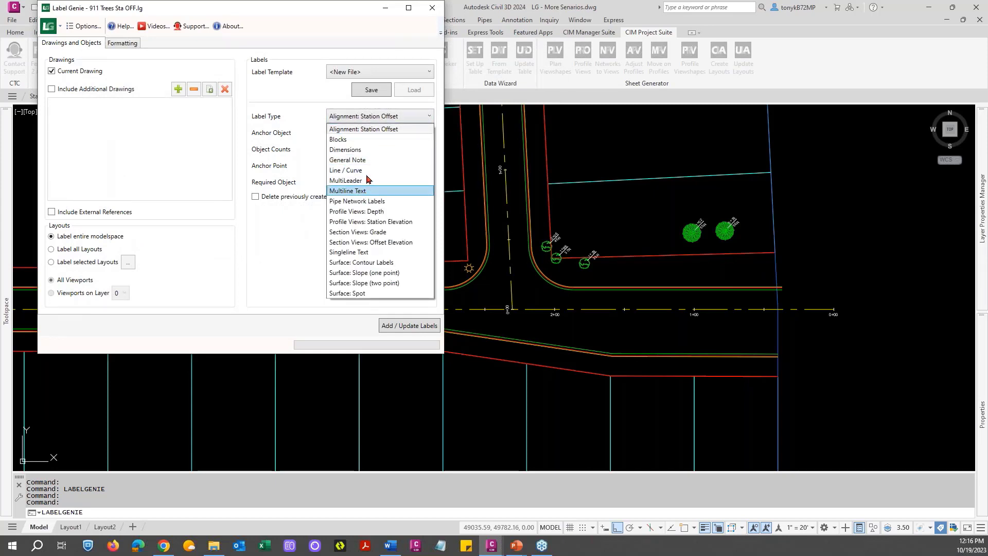
{"action": "left_click", "coordinate": [363, 192]}
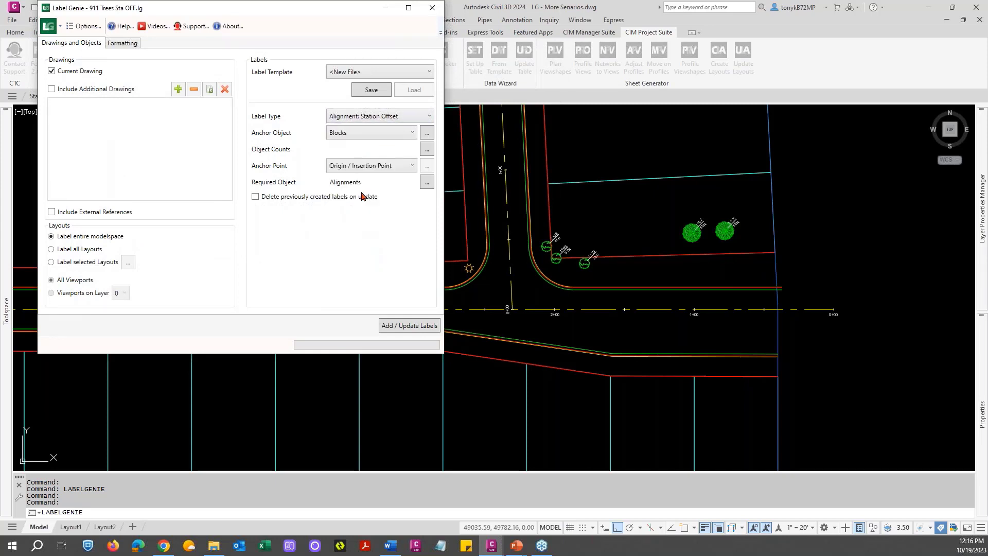
{"action": "left_click", "coordinate": [387, 135]}
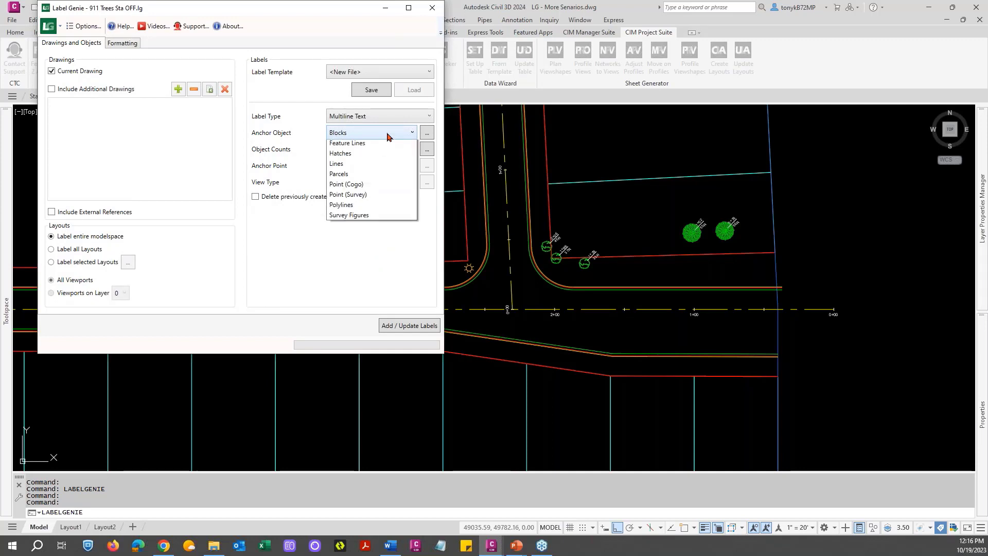
{"action": "left_click", "coordinate": [389, 135]}
Step: Hand-select the two large trees, the three small trees east of the intersection and three west of it as anchor blocks
{"action": "left_click", "coordinate": [426, 134]}
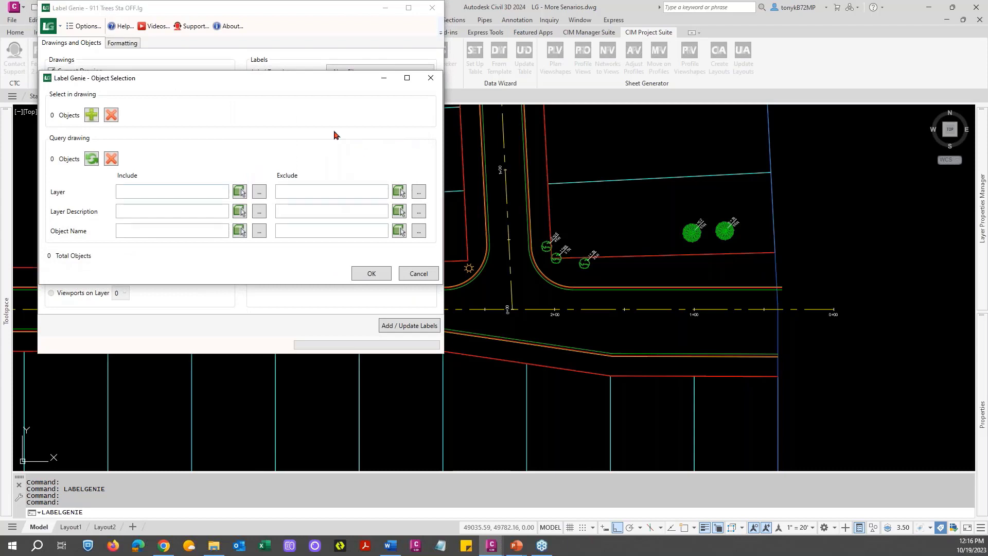
{"action": "left_click", "coordinate": [90, 116]}
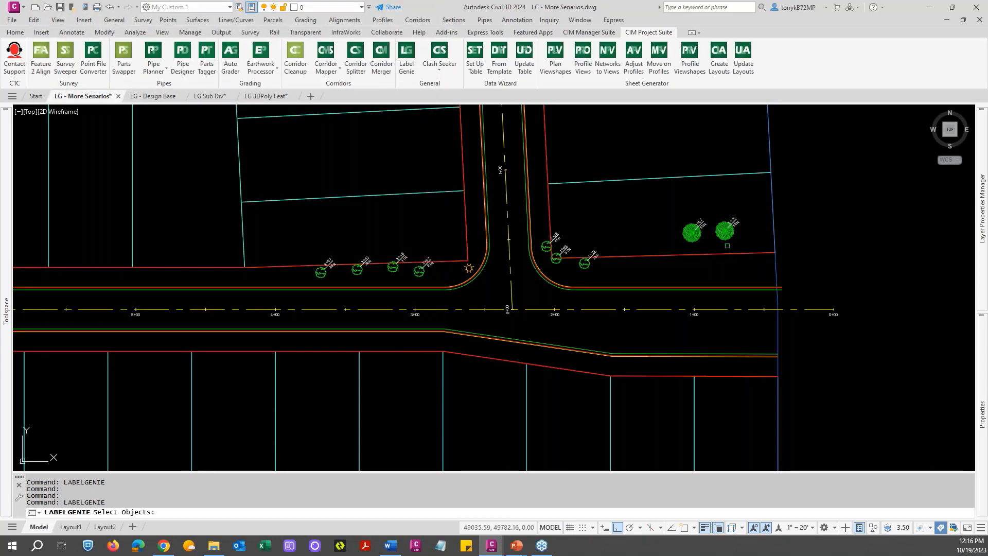
{"action": "left_click", "coordinate": [727, 246]}
{"action": "left_click", "coordinate": [678, 224]}
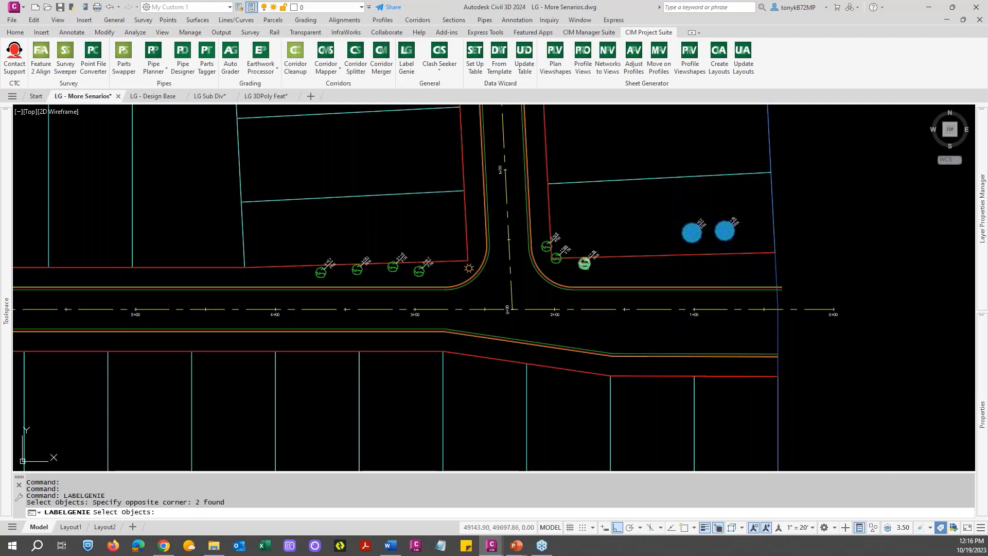
{"action": "left_click", "coordinate": [584, 264]}
{"action": "left_click", "coordinate": [558, 258]}
{"action": "left_click", "coordinate": [547, 246]}
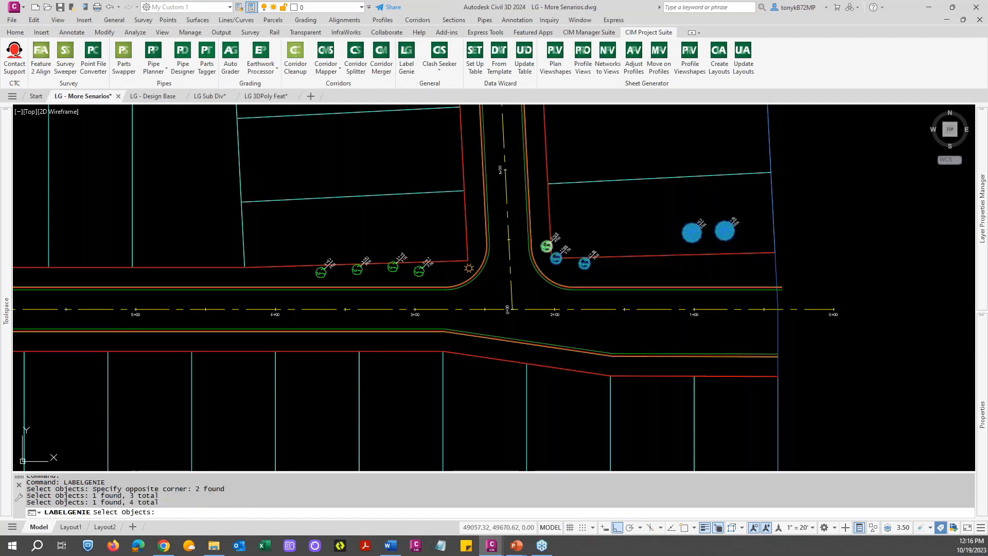
{"action": "left_click", "coordinate": [426, 280]}
{"action": "left_click", "coordinate": [309, 261]}
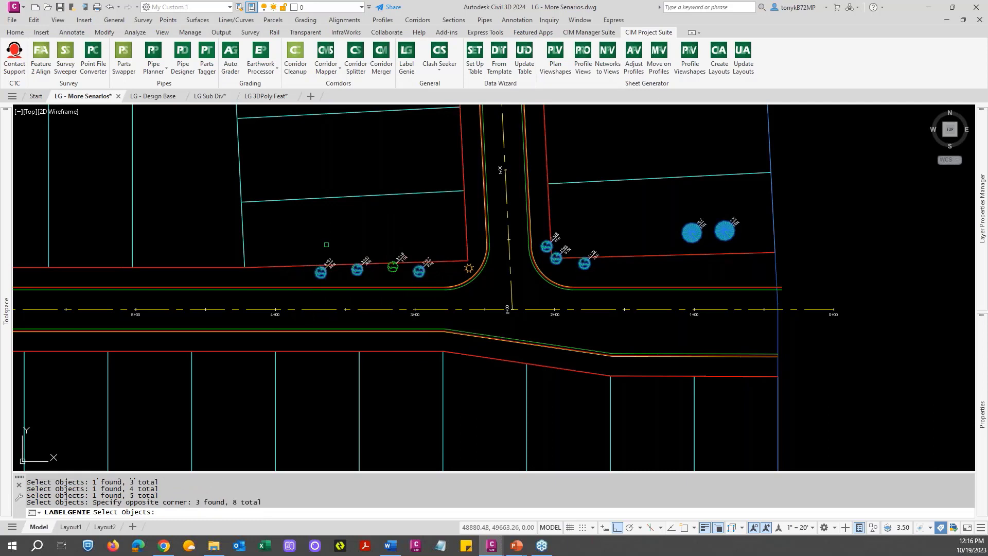
{"action": "key", "text": "Return"}
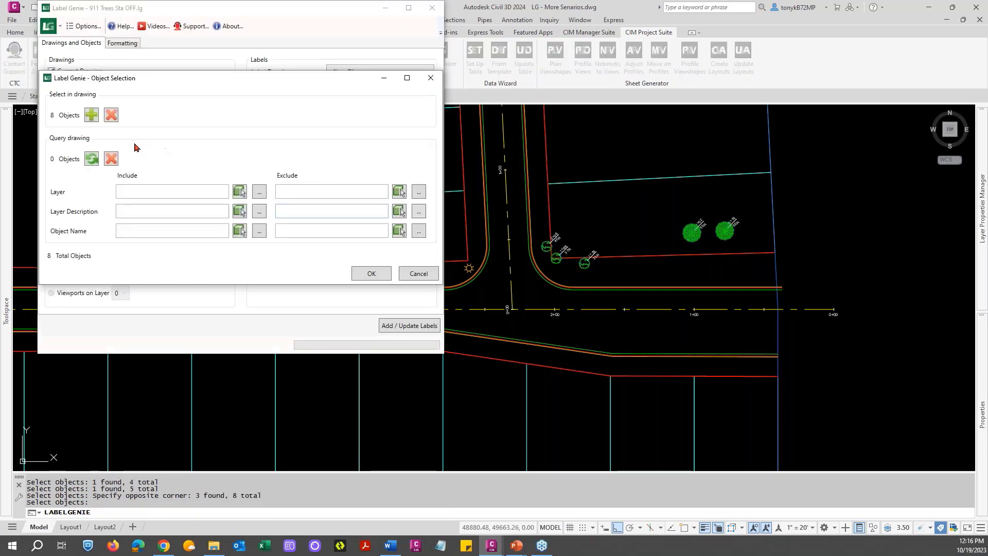
{"action": "left_click", "coordinate": [366, 272]}
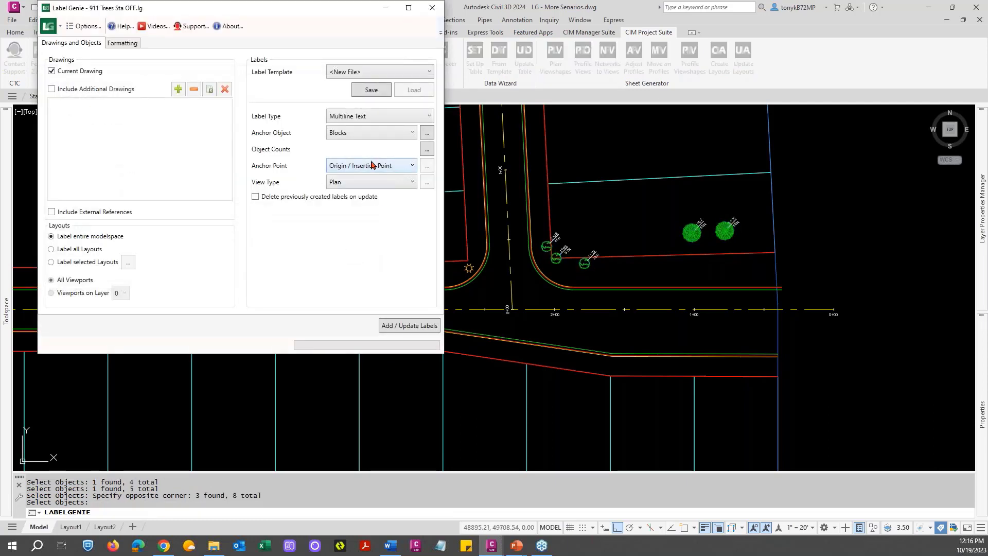
Step: Examine the anchor point and view type options and the formatting contents of the multiline text label
{"action": "left_click", "coordinate": [377, 167]}
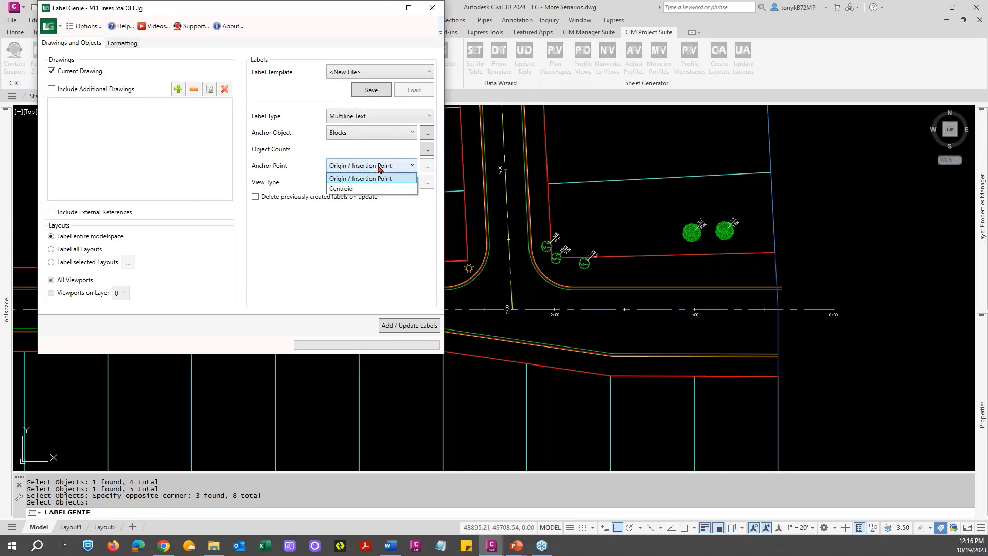
{"action": "left_click", "coordinate": [378, 167]}
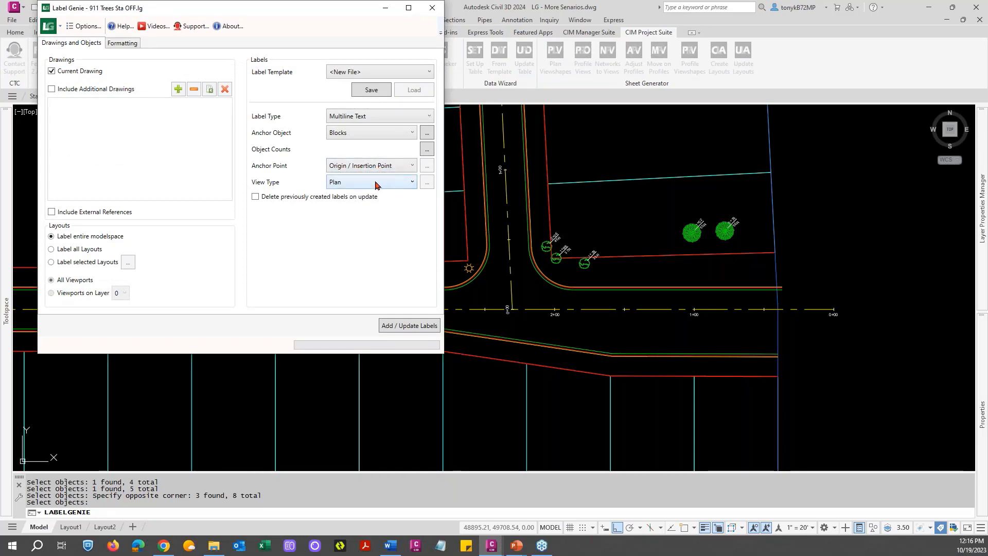
{"action": "left_click", "coordinate": [375, 183]}
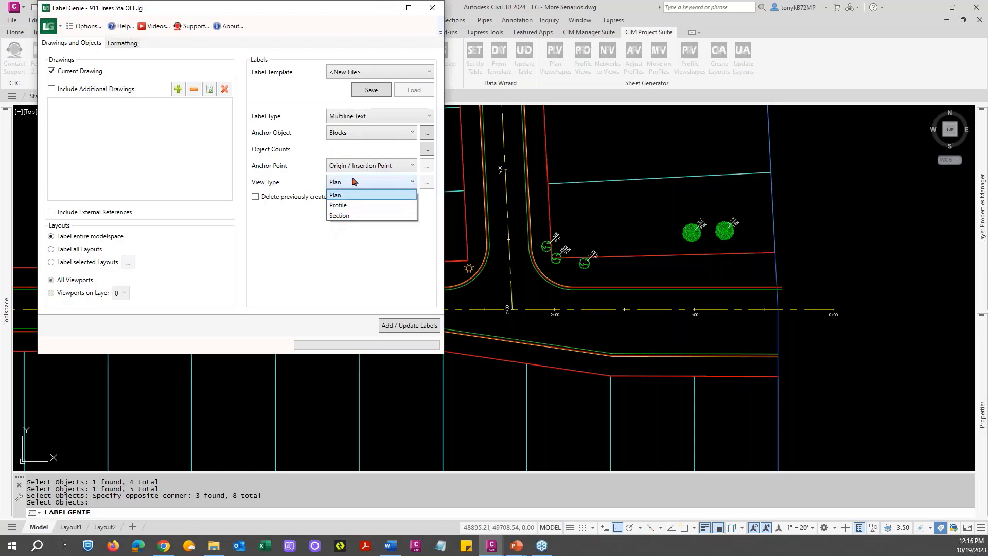
{"action": "left_click", "coordinate": [353, 183]}
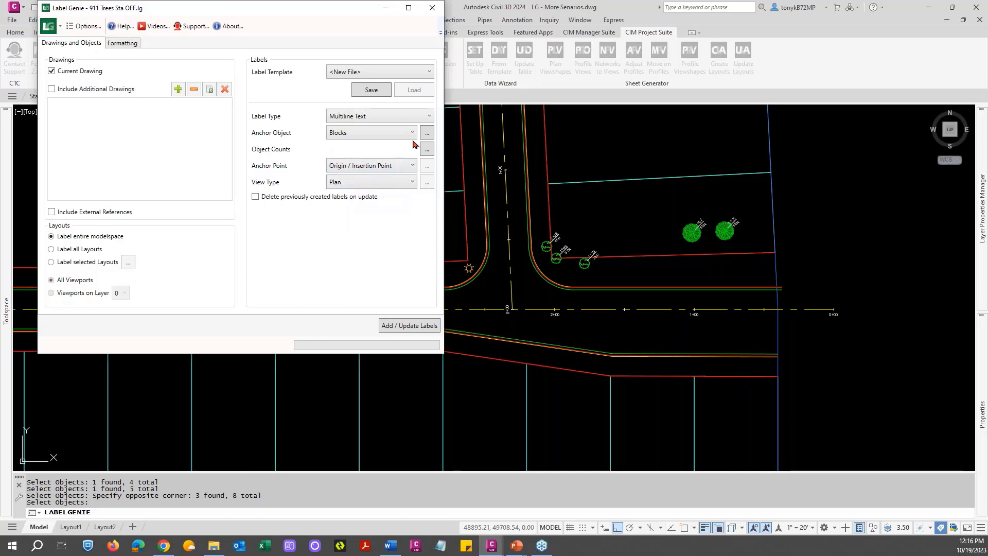
{"action": "left_click", "coordinate": [121, 43]}
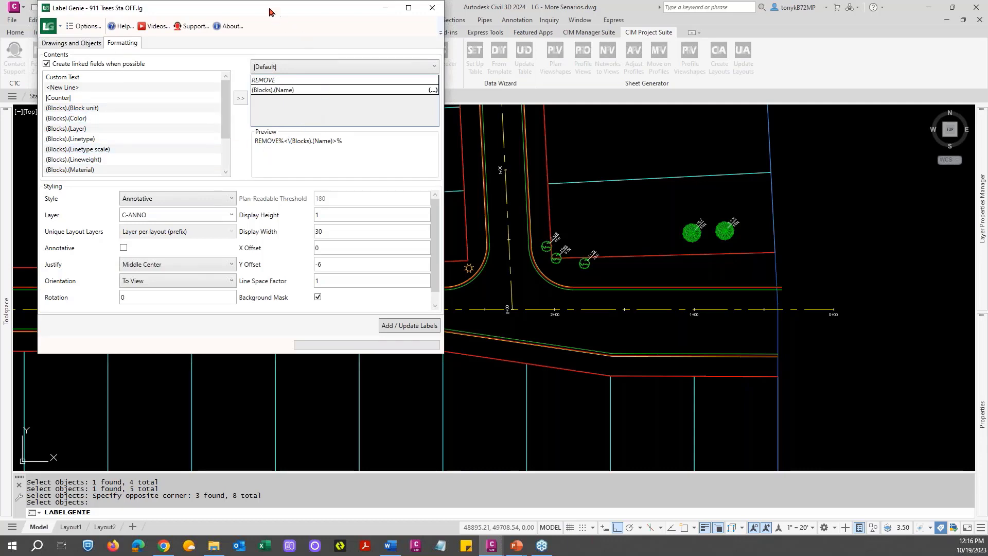
{"action": "left_click_drag", "start_coordinate": [269, 8], "coordinate": [295, 92]}
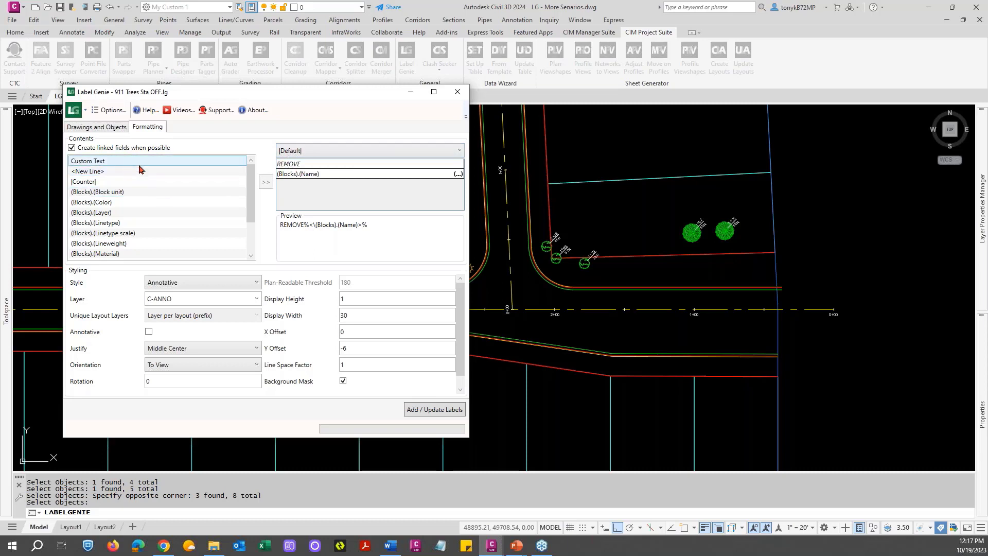
{"action": "left_click", "coordinate": [334, 164]}
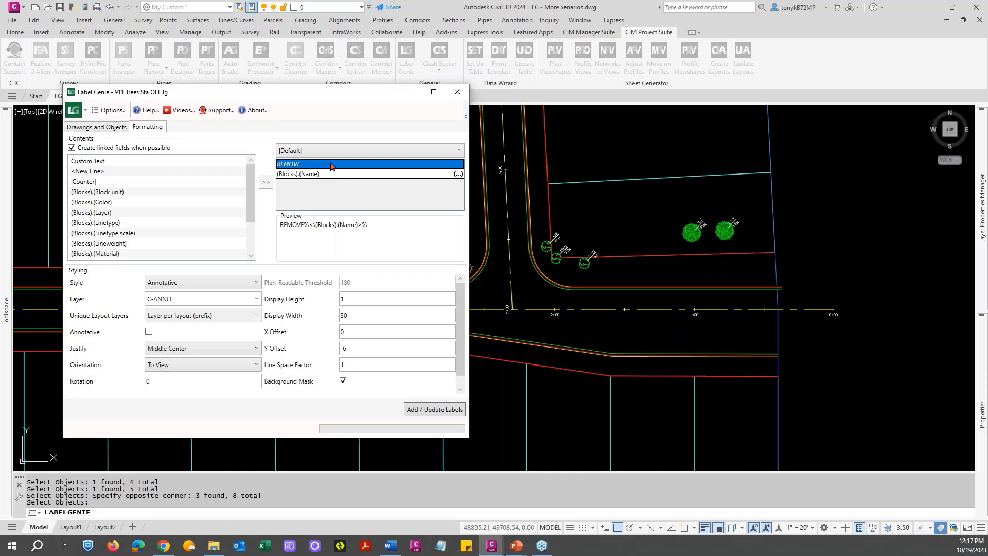
Step: Save the multiline text label settings as a new template named 912 - Remove Veg
{"action": "left_click", "coordinate": [106, 129]}
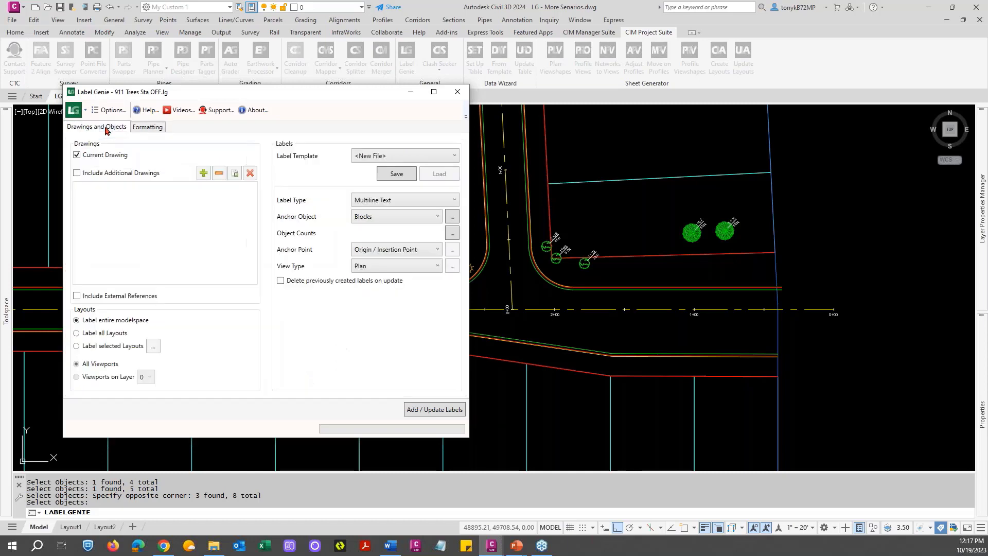
{"action": "left_click", "coordinate": [397, 174]}
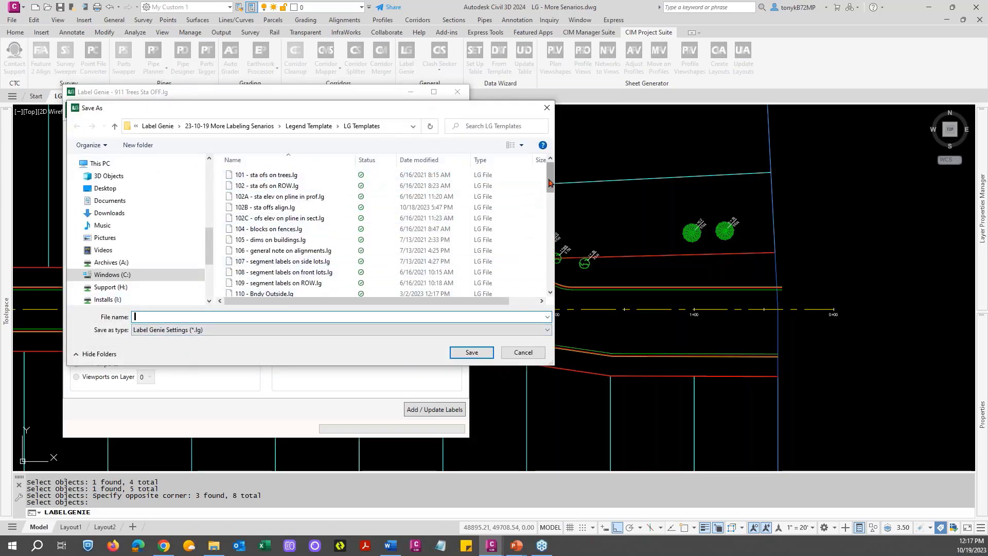
{"action": "scroll", "coordinate": [552, 232], "scroll_direction": "down", "scroll_amount": 3}
{"action": "scroll", "coordinate": [552, 233], "scroll_direction": "down", "scroll_amount": 10}
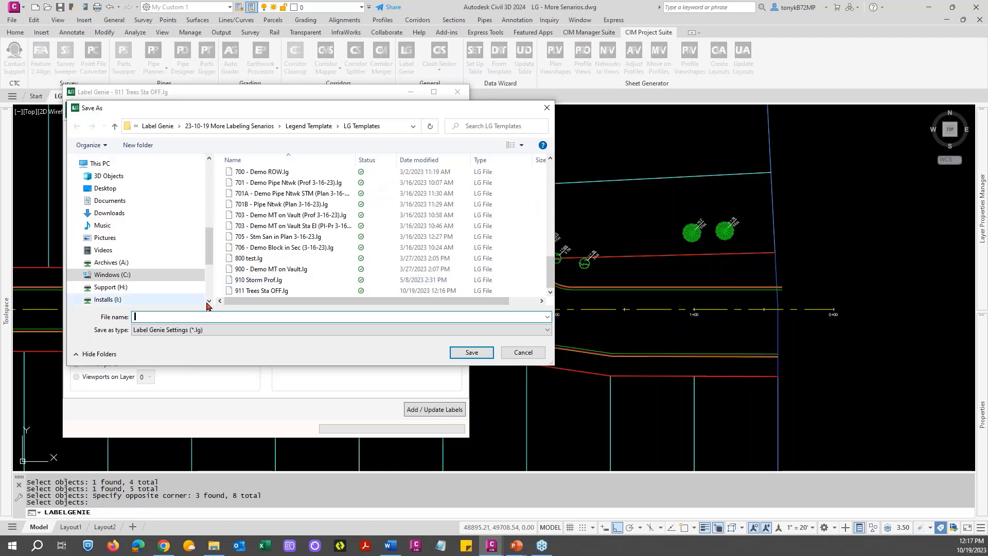
{"action": "type", "text": "912"}
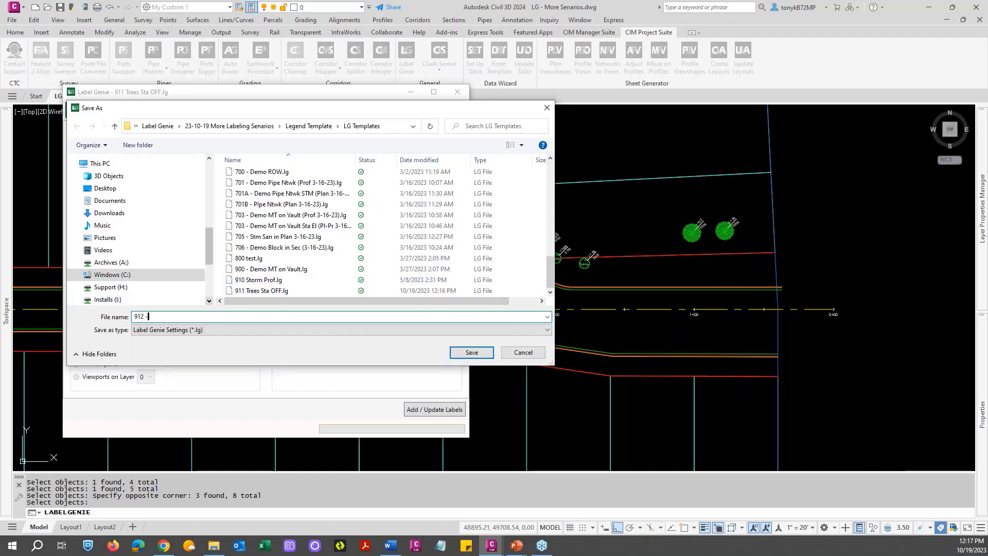
{"action": "type", "text": " - Remove Veg"}
{"action": "left_click", "coordinate": [471, 352]}
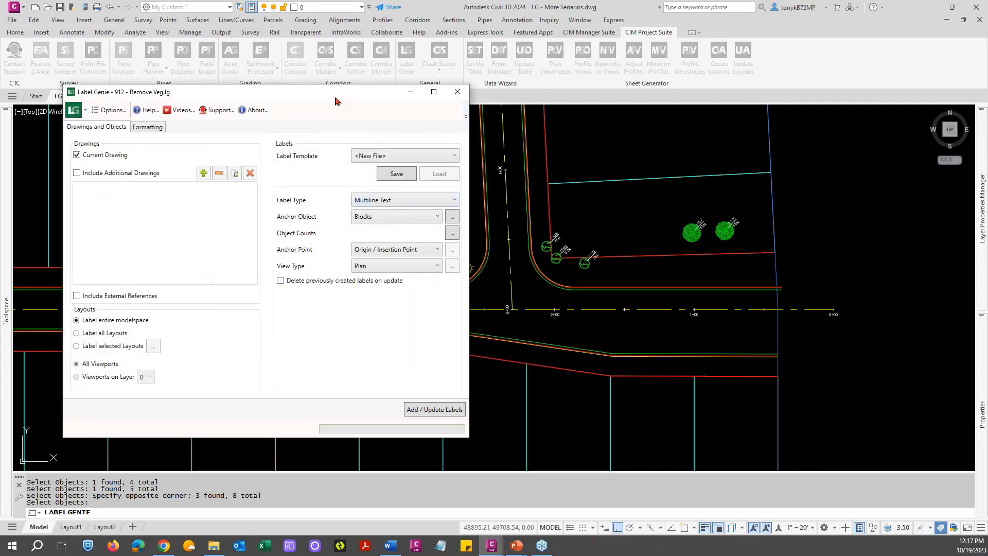
Step: Clear the label contents by deleting the REMOVE text and the (Blocks).(Name) field
{"action": "left_click_drag", "start_coordinate": [335, 98], "coordinate": [357, 98]}
{"action": "left_click", "coordinate": [169, 127]}
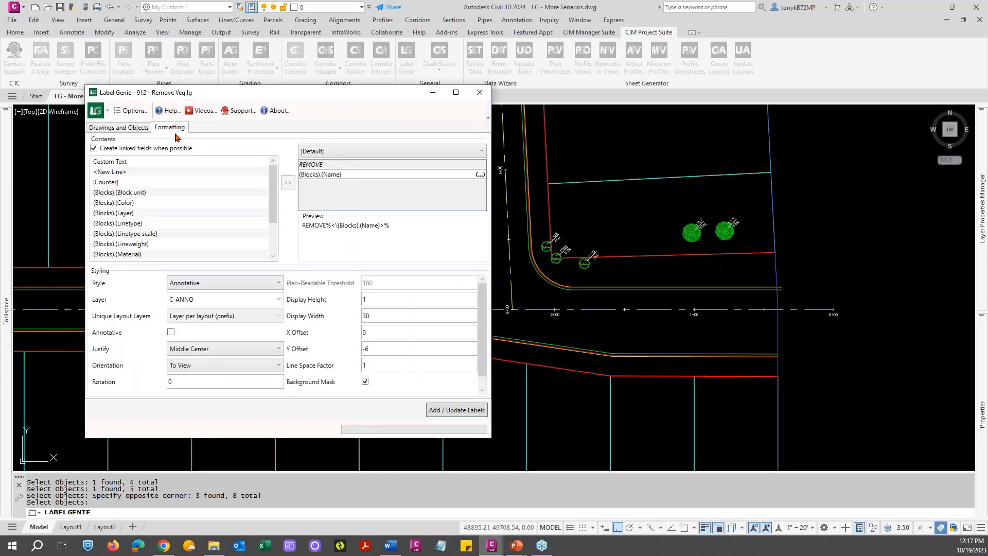
{"action": "left_click", "coordinate": [359, 162]}
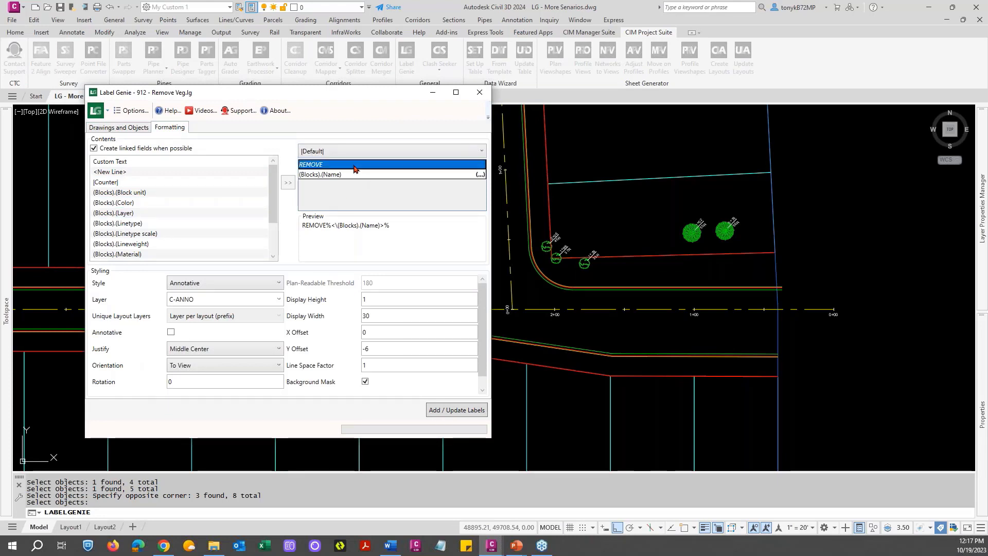
{"action": "key", "text": "Delete"}
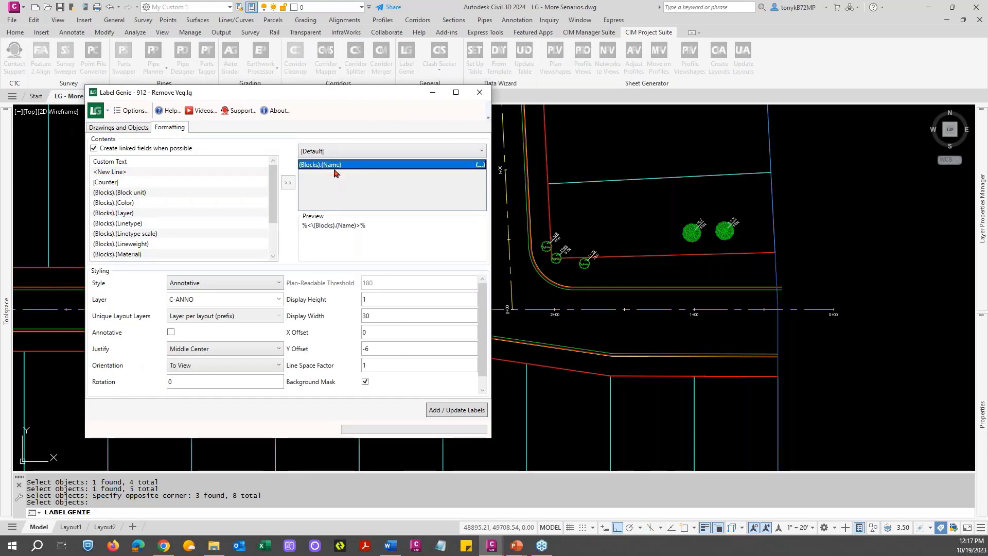
{"action": "key", "text": "Delete"}
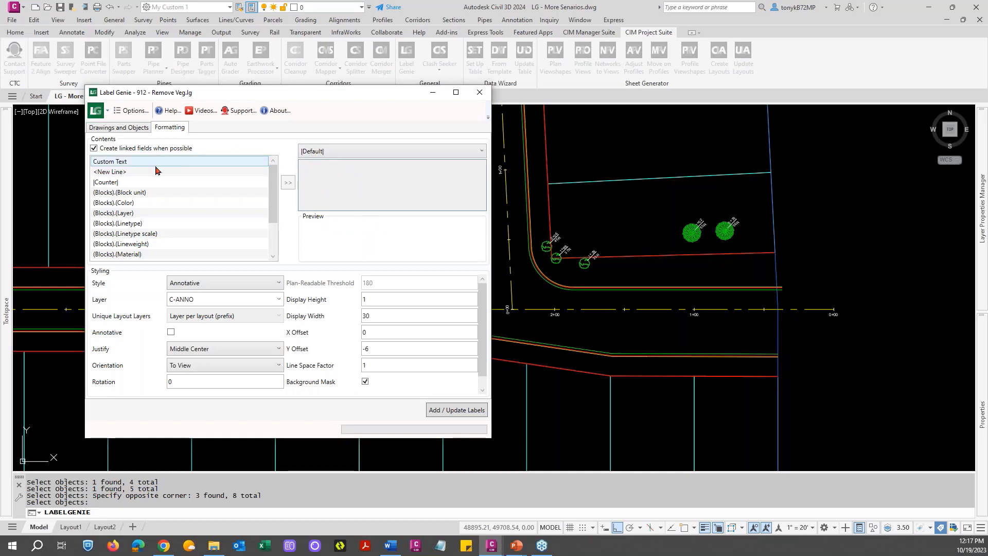
{"action": "left_click", "coordinate": [138, 174]}
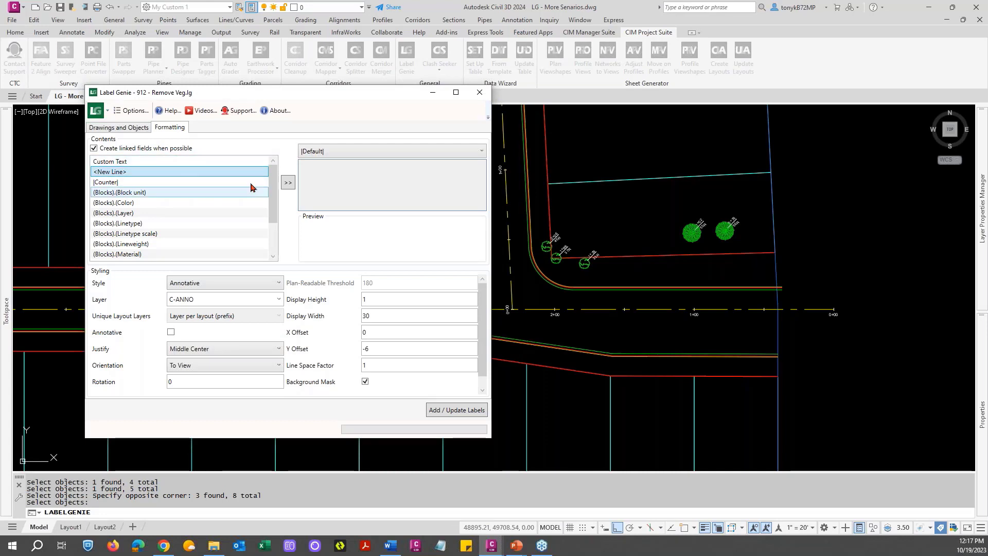
{"action": "left_click", "coordinate": [292, 186]}
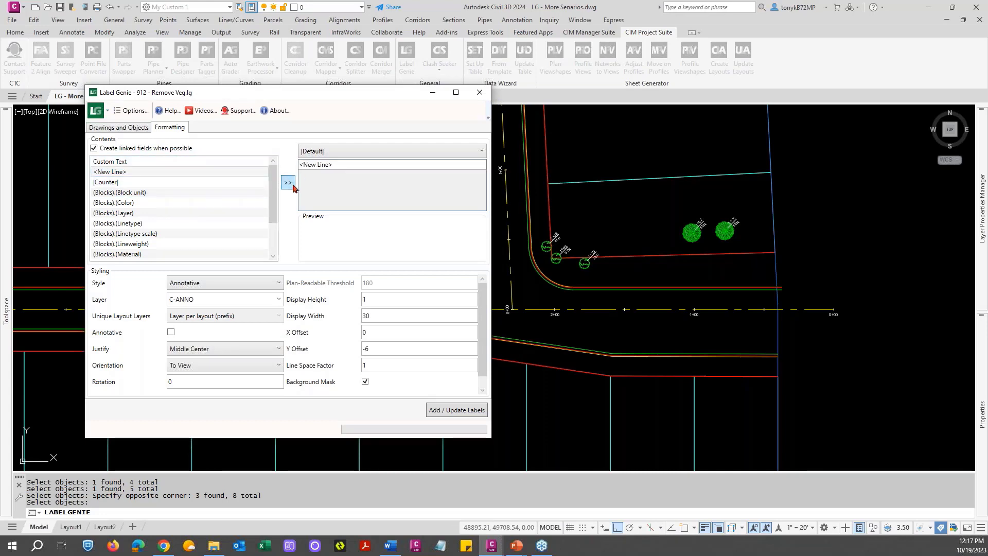
{"action": "left_click", "coordinate": [340, 166]}
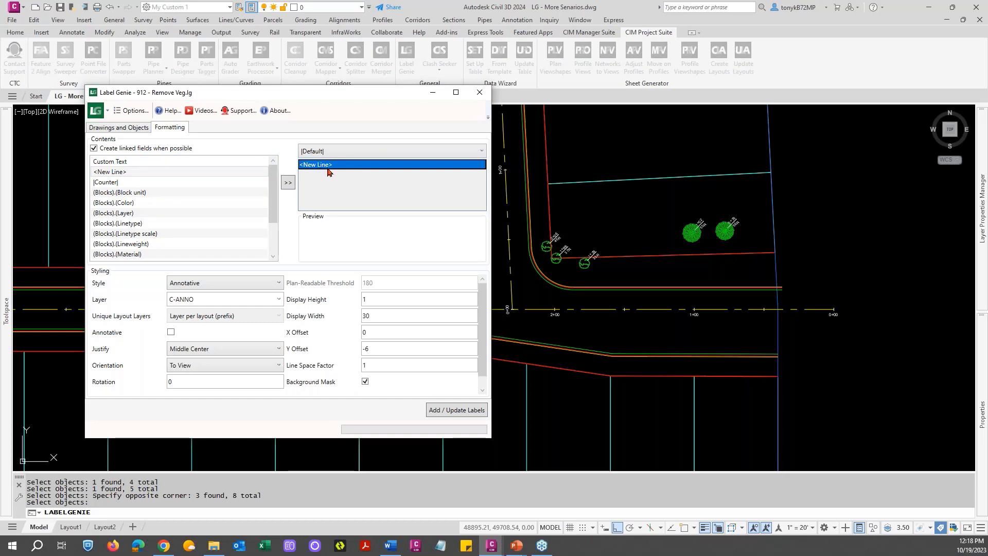
Step: Add a custom text entry reading Remove to the label contents
{"action": "left_click", "coordinate": [162, 164]}
{"action": "left_click", "coordinate": [288, 184]}
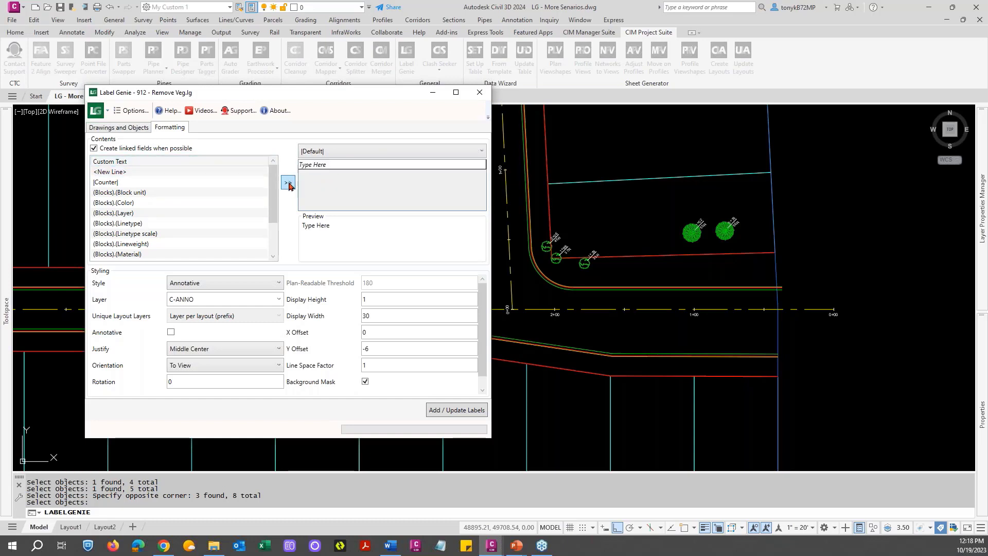
{"action": "double_click", "coordinate": [335, 165]}
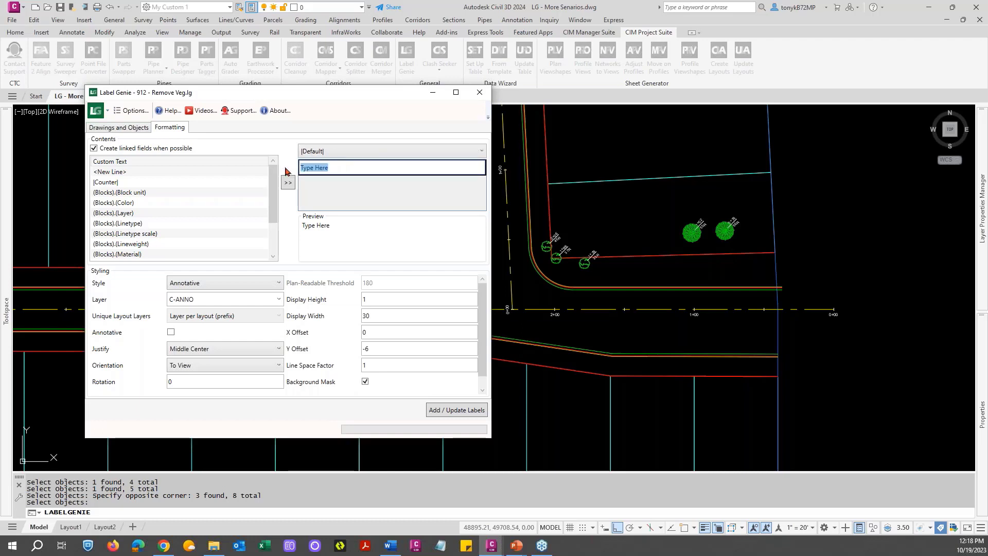
{"action": "type", "text": "Remove"}
Step: Add a new line and the (Blocks).(Name) field below the Remove text in the label contents
{"action": "left_click", "coordinate": [164, 177]}
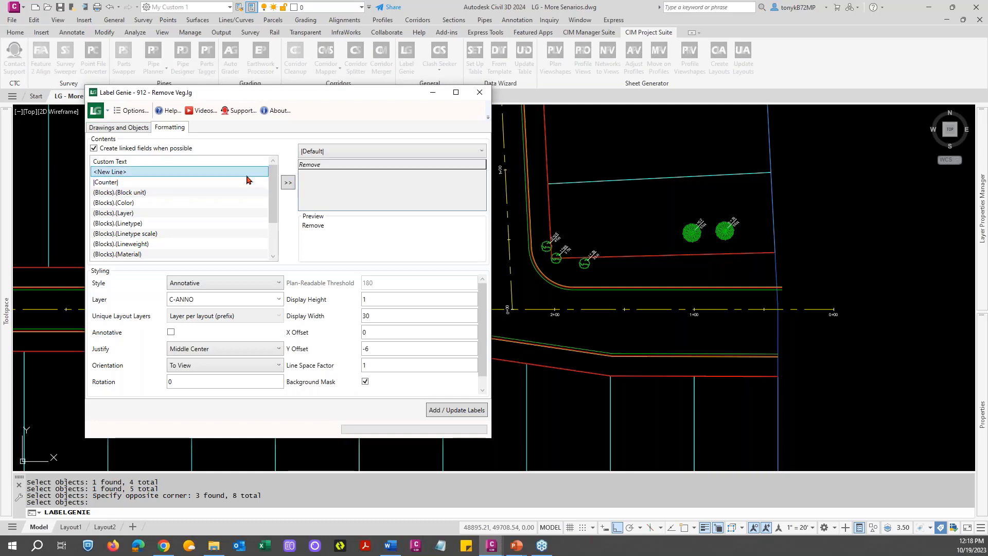
{"action": "left_click", "coordinate": [290, 182]}
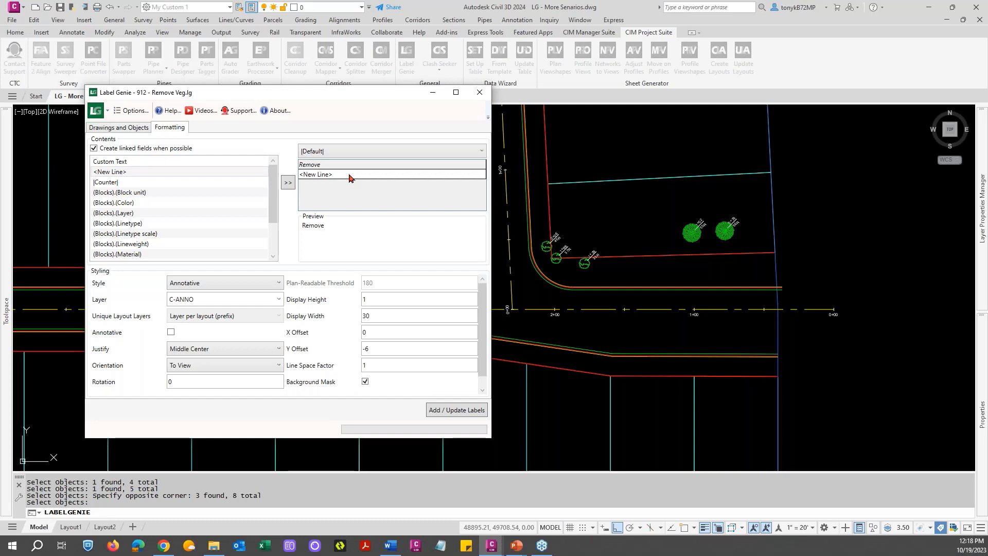
{"action": "left_click_drag", "start_coordinate": [273, 207], "coordinate": [270, 243]}
{"action": "left_click", "coordinate": [181, 213]}
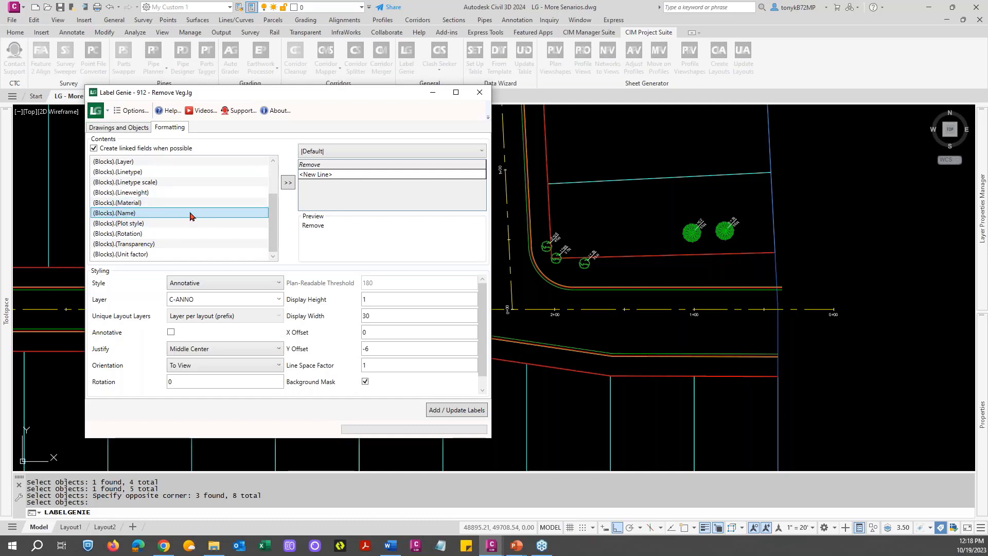
{"action": "left_click", "coordinate": [288, 186]}
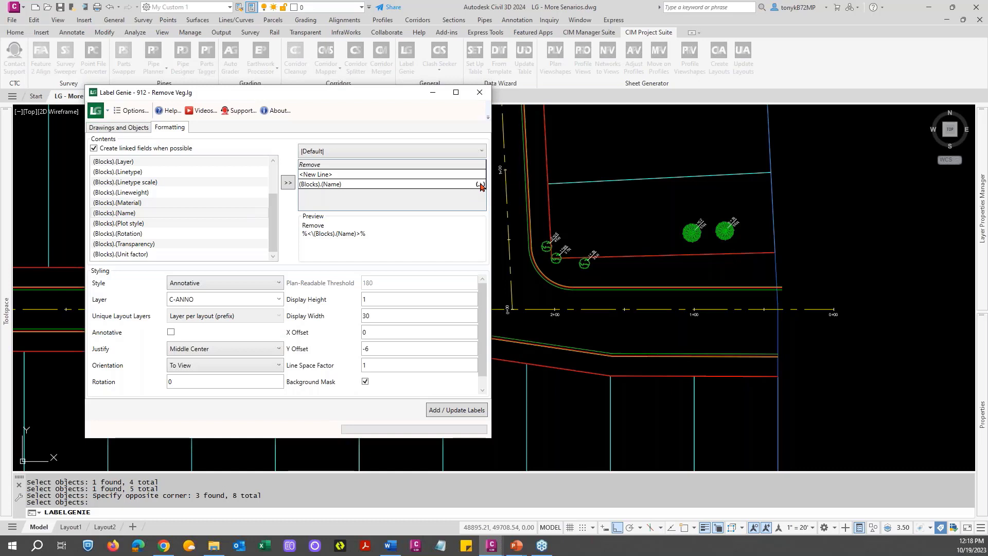
Step: Try the Uppercase format on the (Blocks).(Name) field and set it back to (none)
{"action": "left_click", "coordinate": [480, 184]}
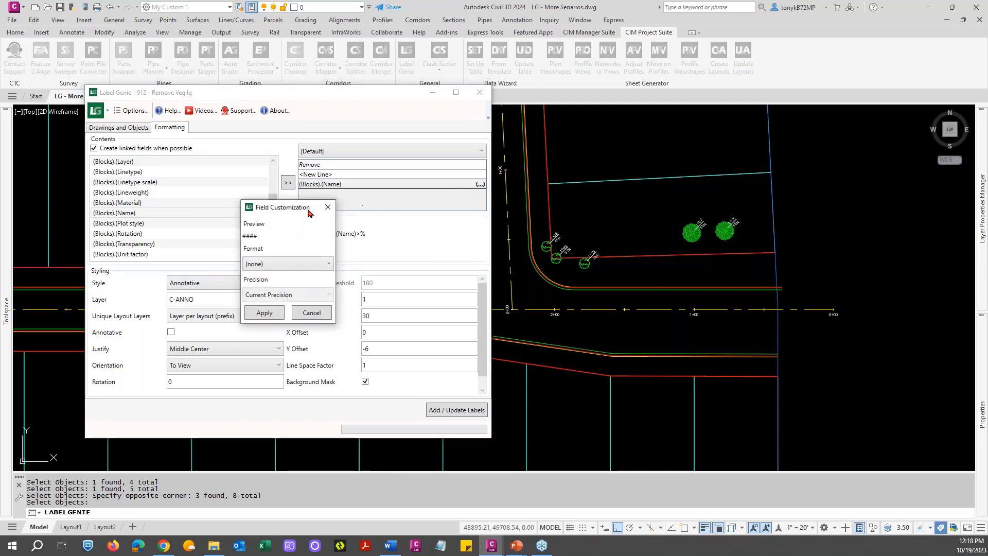
{"action": "left_click", "coordinate": [314, 265]}
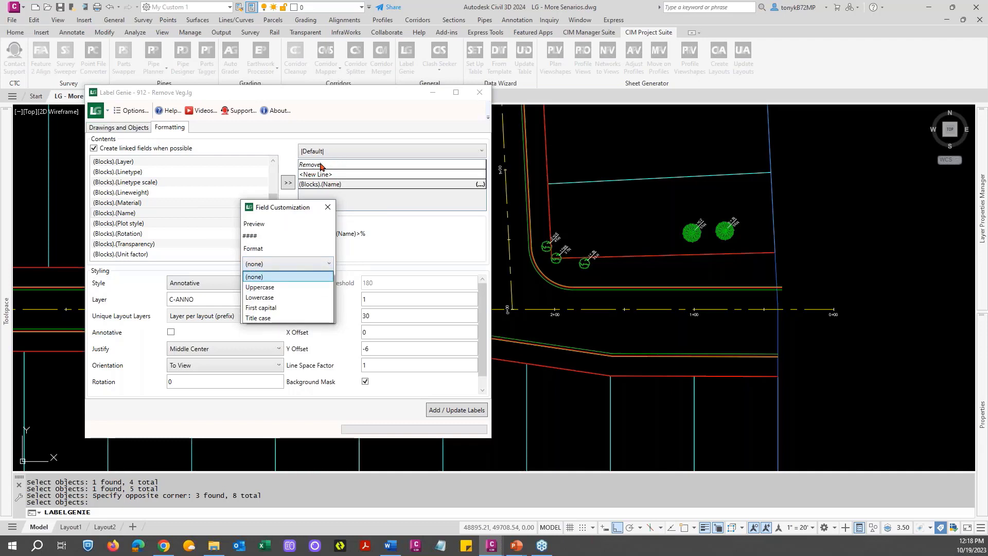
{"action": "left_click", "coordinate": [269, 288]}
{"action": "left_click", "coordinate": [296, 268]}
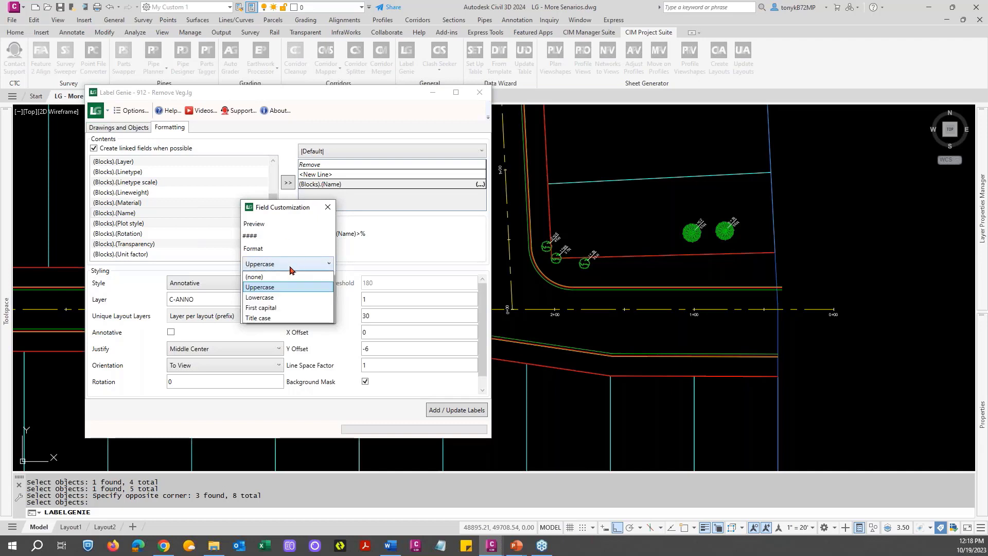
{"action": "left_click", "coordinate": [260, 279]}
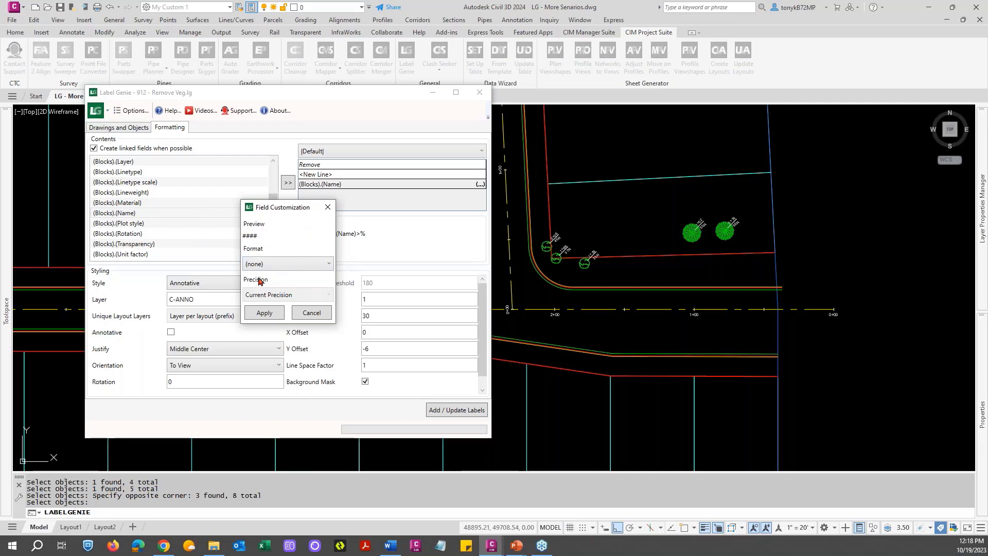
{"action": "left_click", "coordinate": [263, 313]}
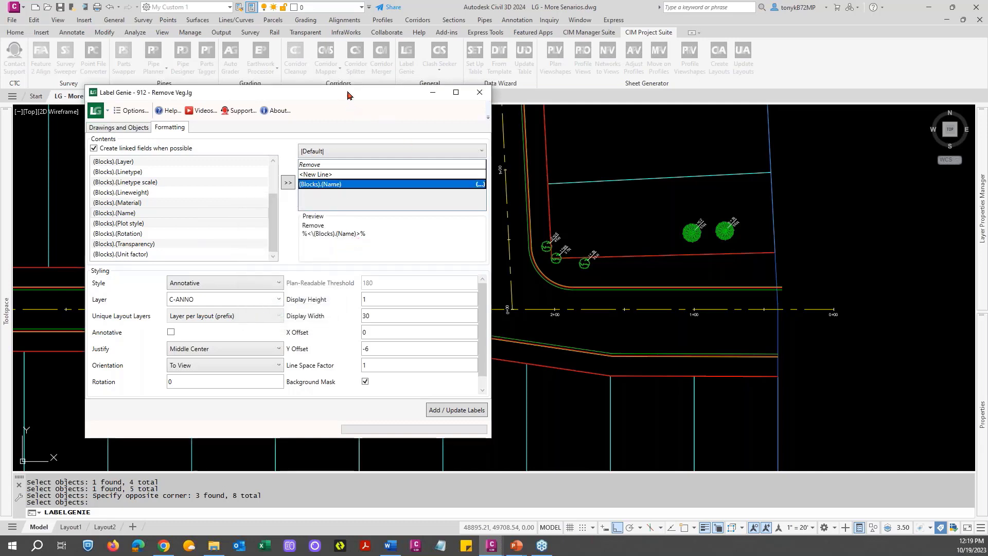
Step: Add the Remove and block name labels to the selected tree blocks in the current drawing
{"action": "left_click_drag", "start_coordinate": [346, 98], "coordinate": [362, 95]}
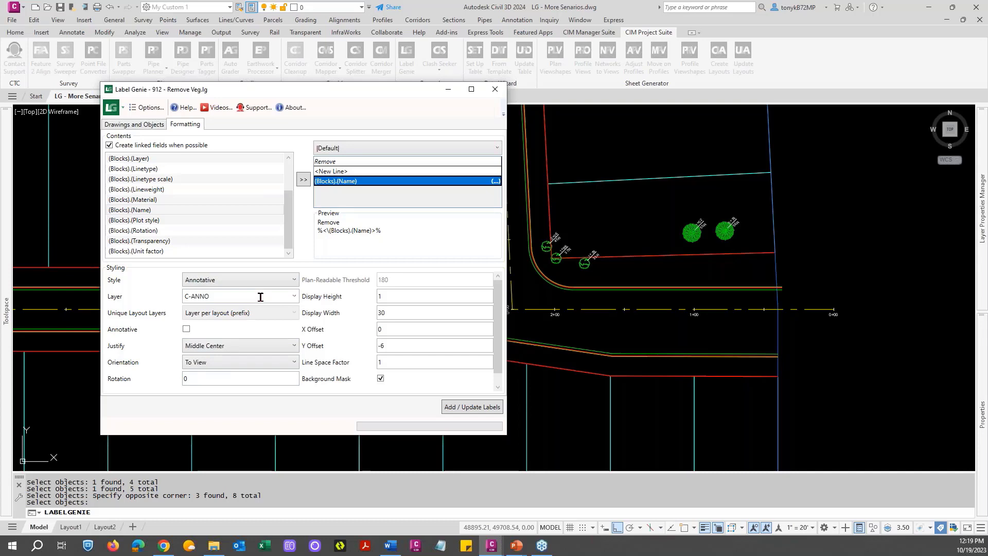
{"action": "left_click", "coordinate": [454, 407]}
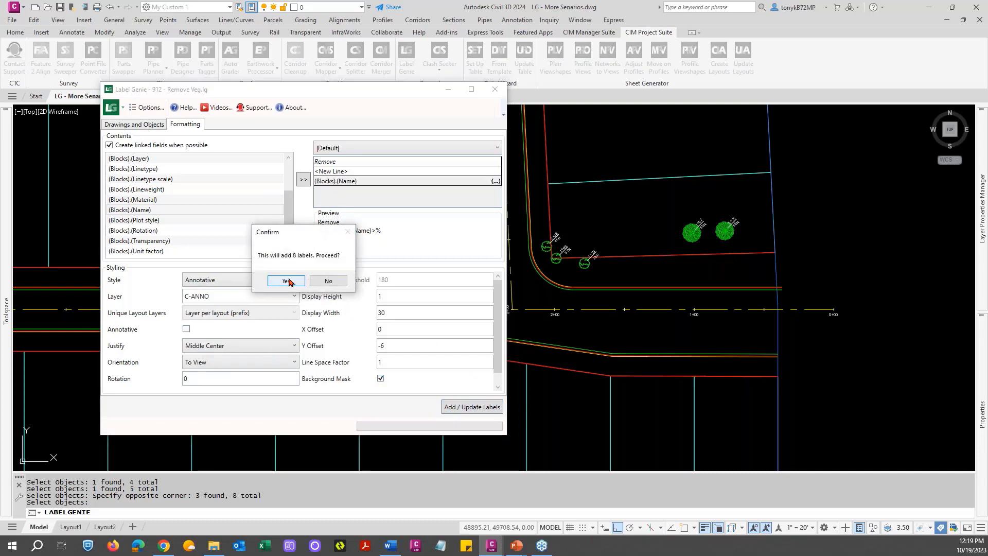
{"action": "left_click", "coordinate": [286, 281]}
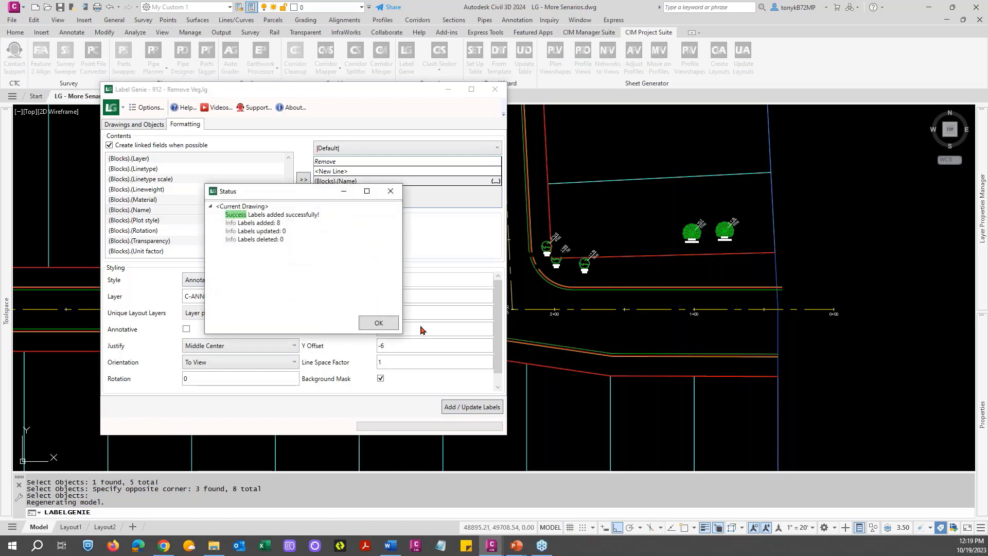
{"action": "left_click", "coordinate": [379, 323]}
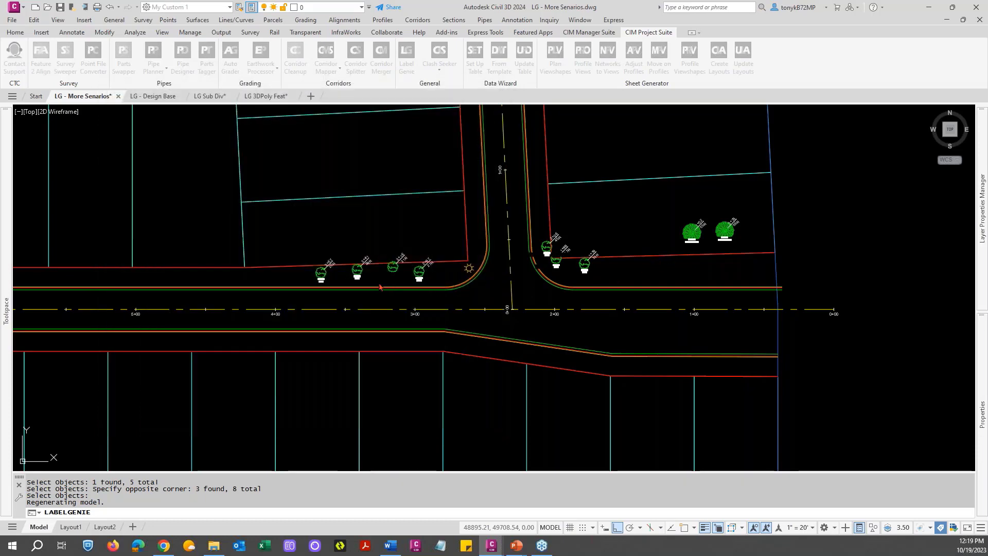
{"action": "scroll", "coordinate": [546, 260], "scroll_direction": "up", "scroll_amount": 4}
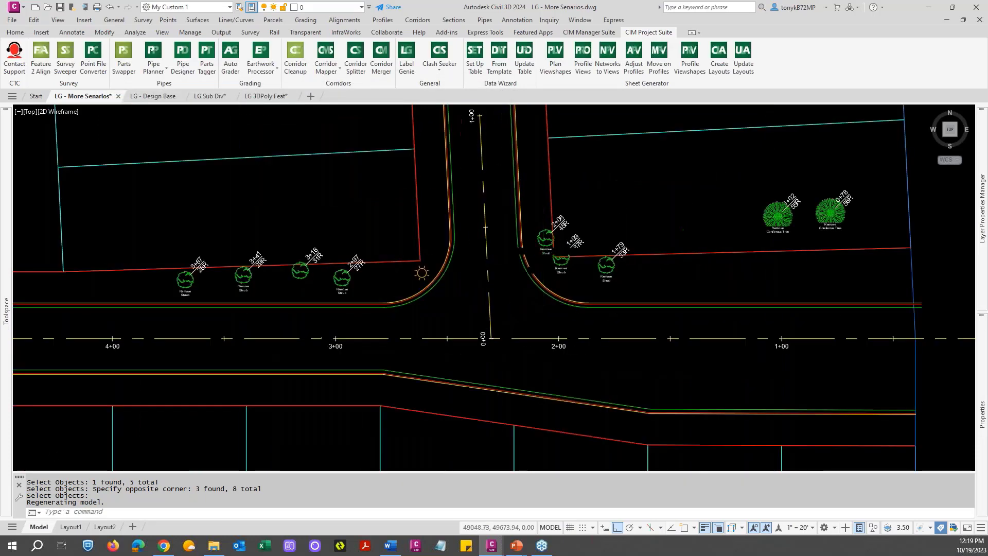
Step: Narrow the text frame of the Remove Shrub label under the 2+06 shrub to fit its text
{"action": "scroll", "coordinate": [544, 255], "scroll_direction": "up", "scroll_amount": 3}
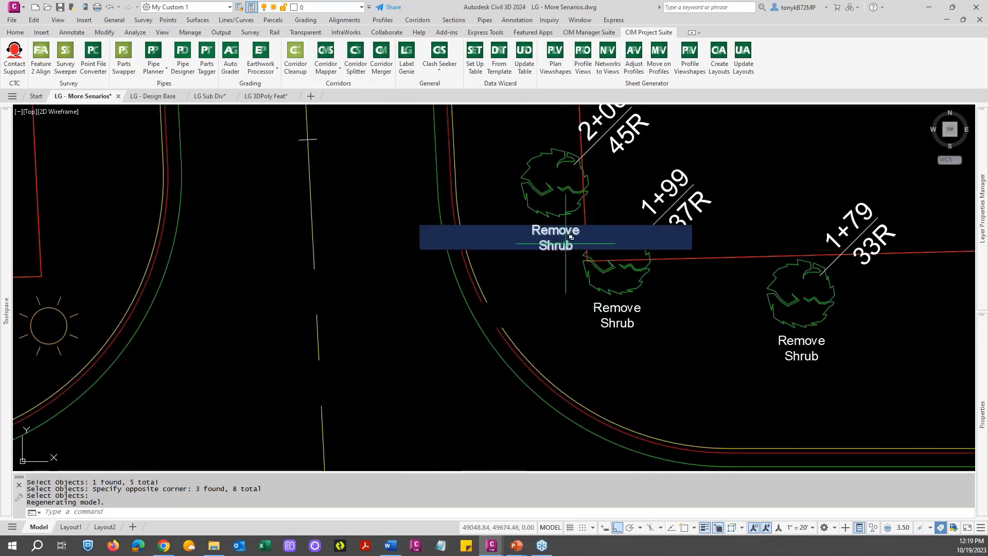
{"action": "key", "text": "Escape"}
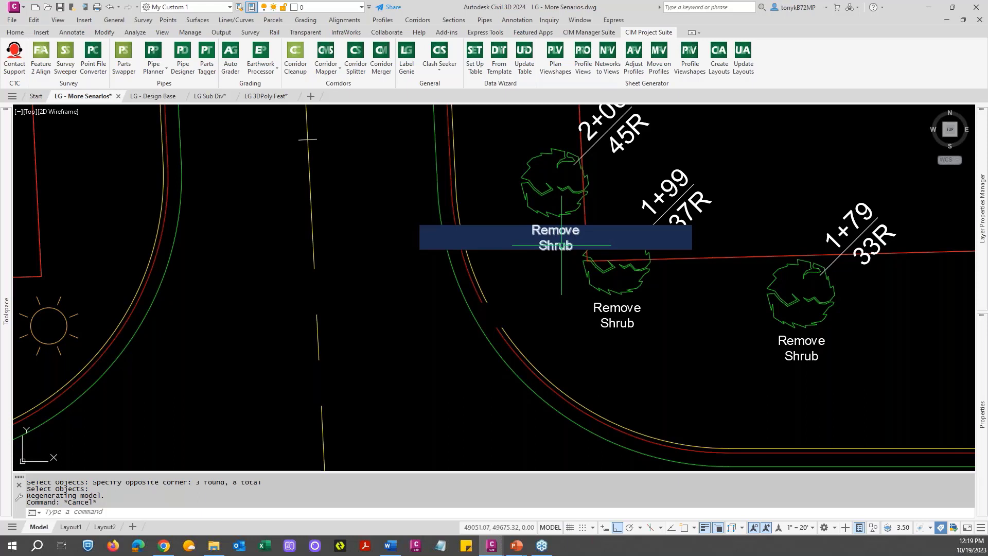
{"action": "left_click", "coordinate": [557, 237]}
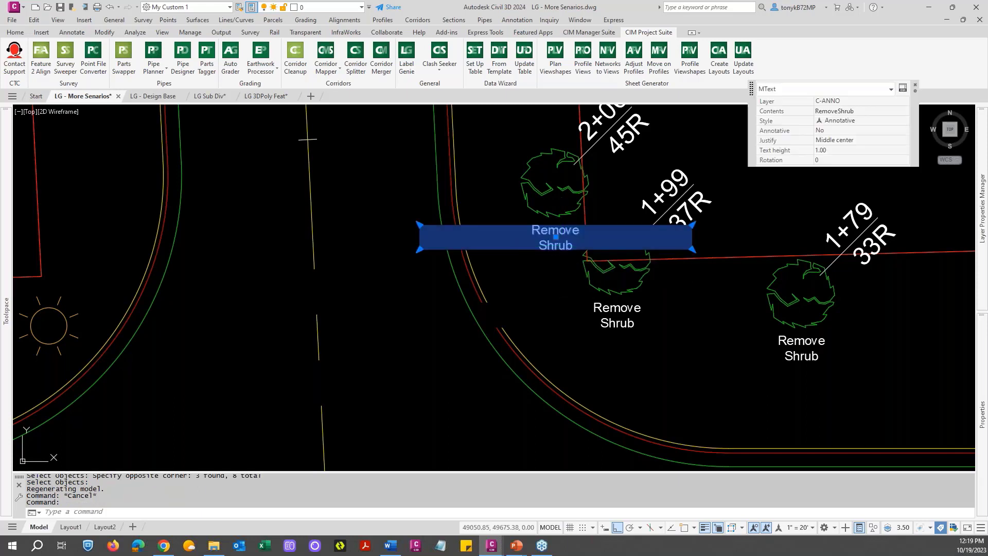
{"action": "double_click", "coordinate": [556, 242]}
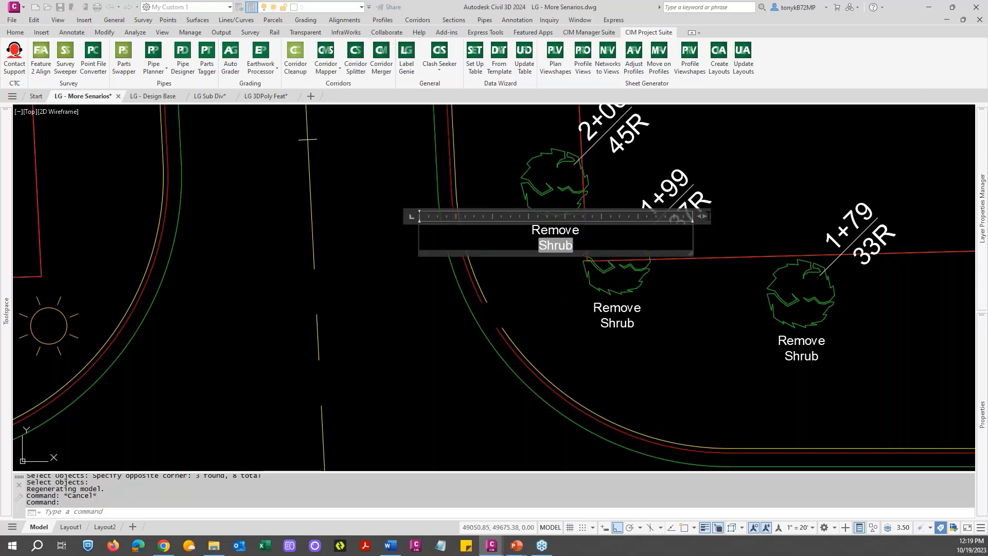
{"action": "left_click", "coordinate": [645, 279]}
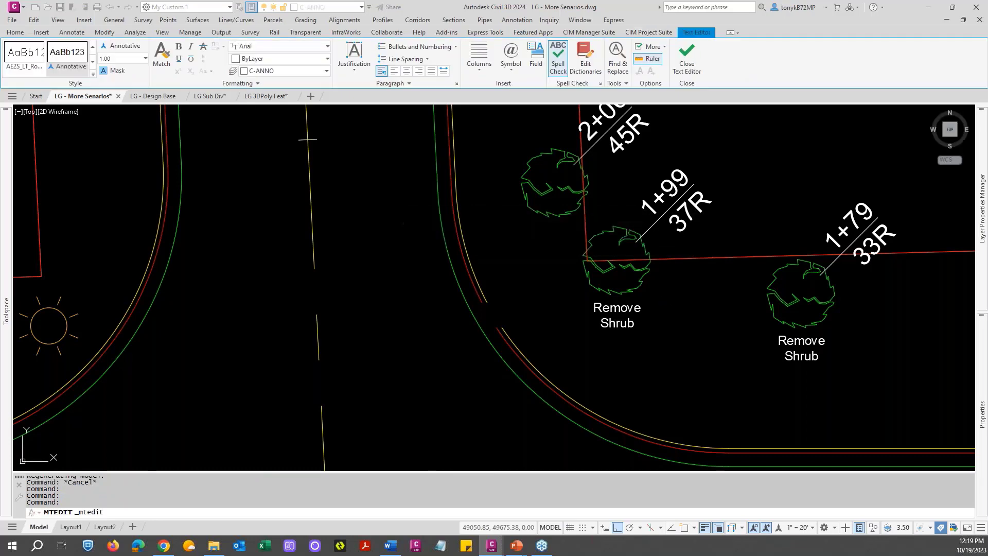
{"action": "left_click", "coordinate": [537, 226]}
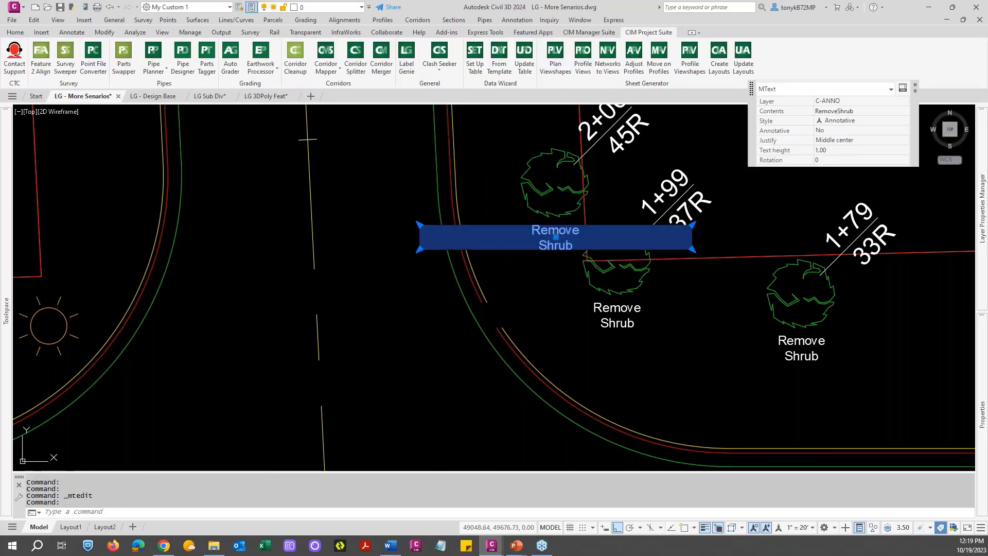
{"action": "double_click", "coordinate": [556, 241]}
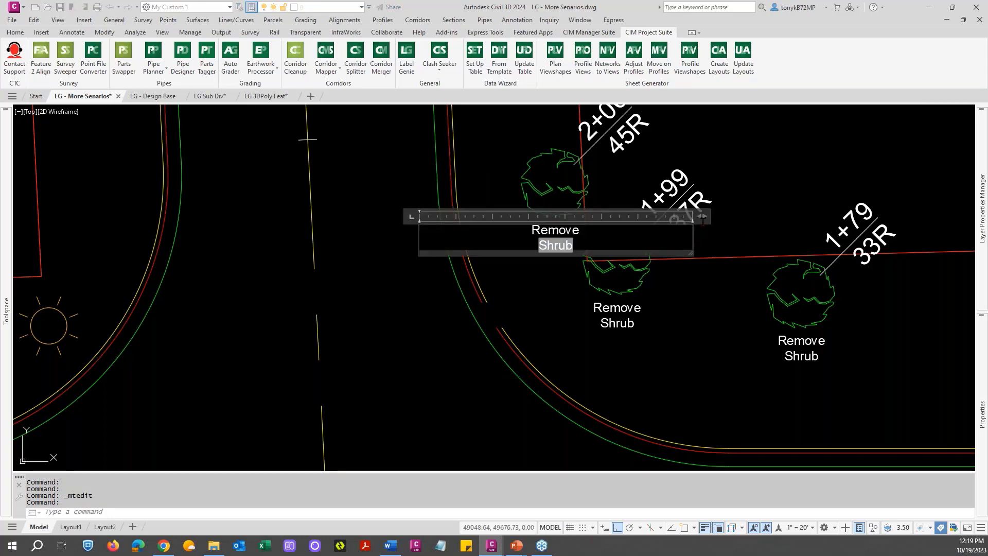
{"action": "left_click_drag", "start_coordinate": [657, 215], "coordinate": [586, 226]}
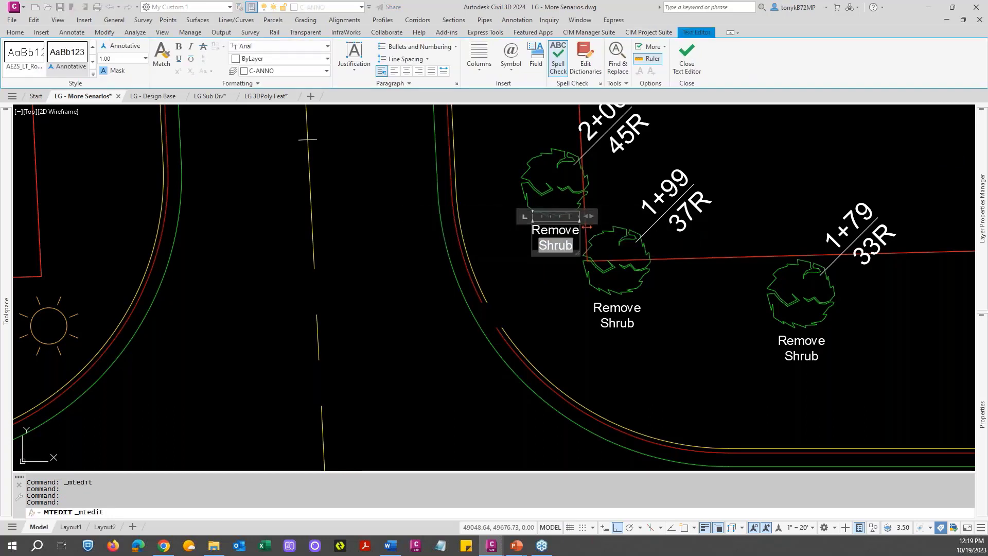
{"action": "key", "text": "Escape"}
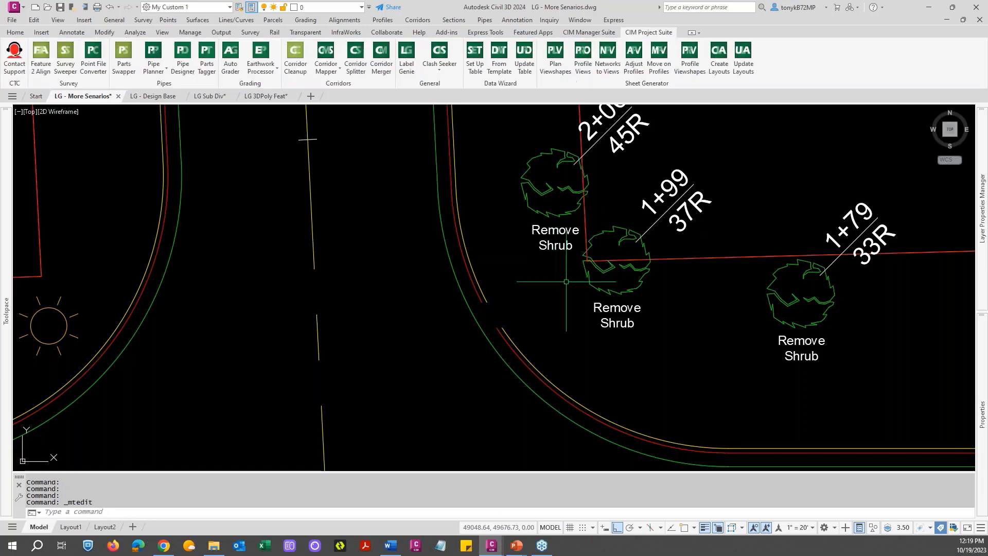
{"action": "scroll", "coordinate": [565, 282], "scroll_direction": "down", "scroll_amount": 6}
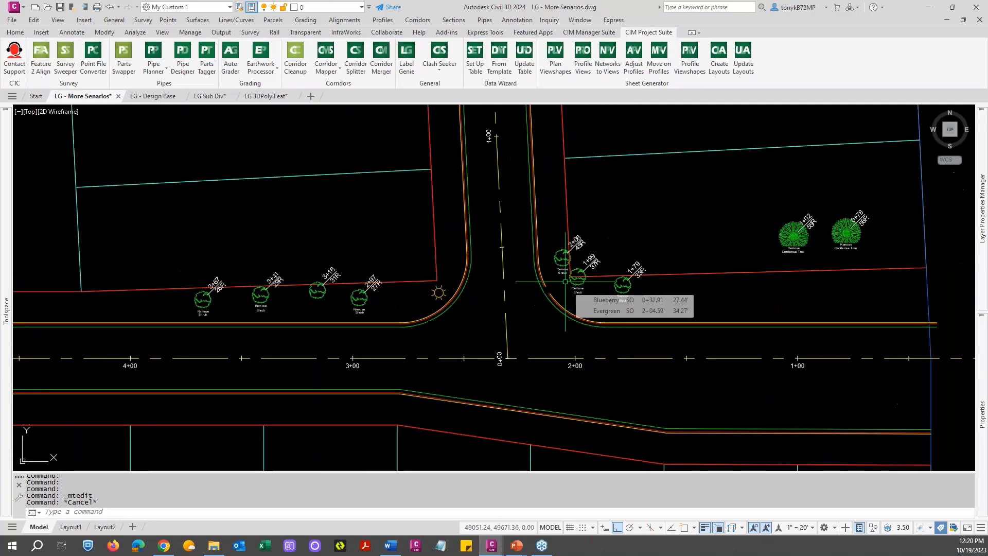
{"action": "scroll", "coordinate": [794, 252], "scroll_direction": "up", "scroll_amount": 4}
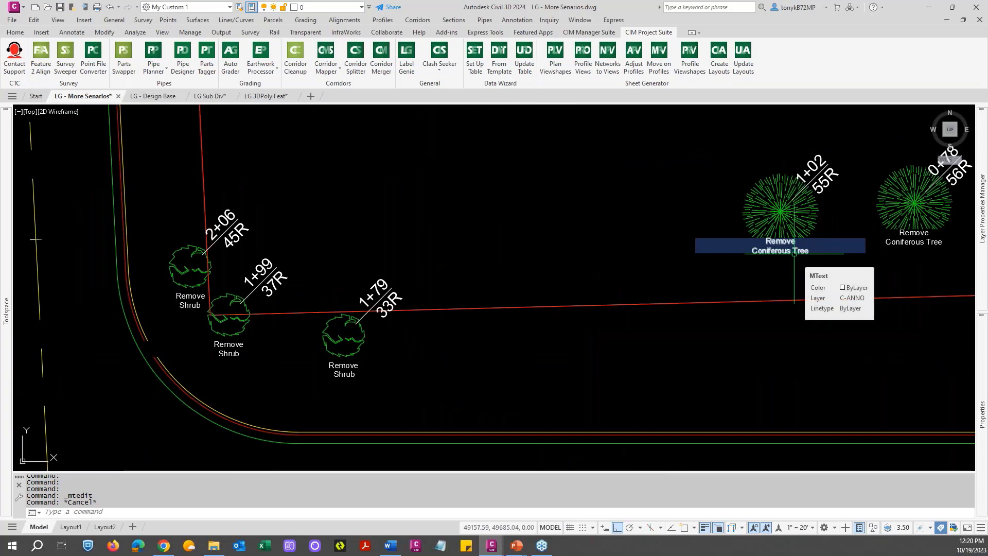
{"action": "scroll", "coordinate": [794, 252], "scroll_direction": "down", "scroll_amount": 2}
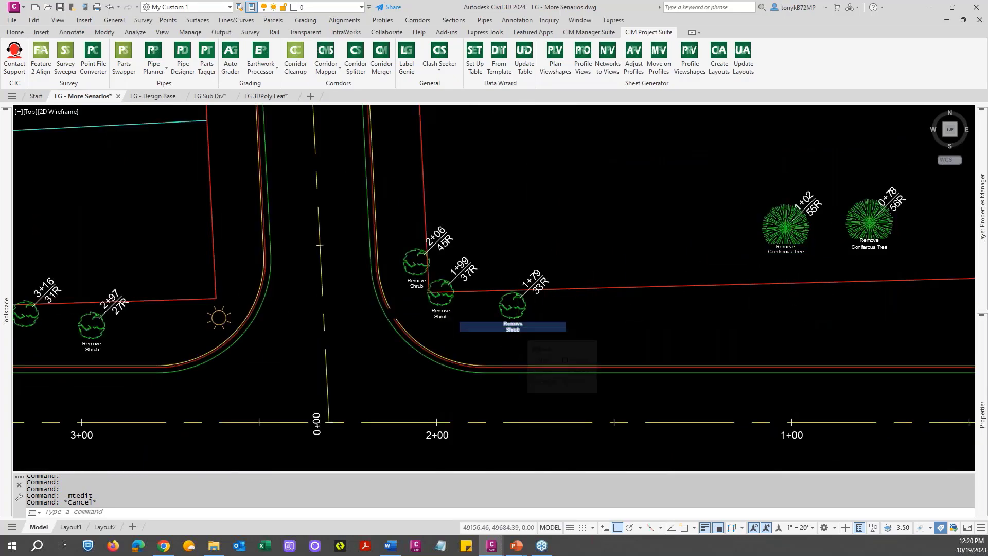
{"action": "scroll", "coordinate": [515, 324], "scroll_direction": "down", "scroll_amount": 2}
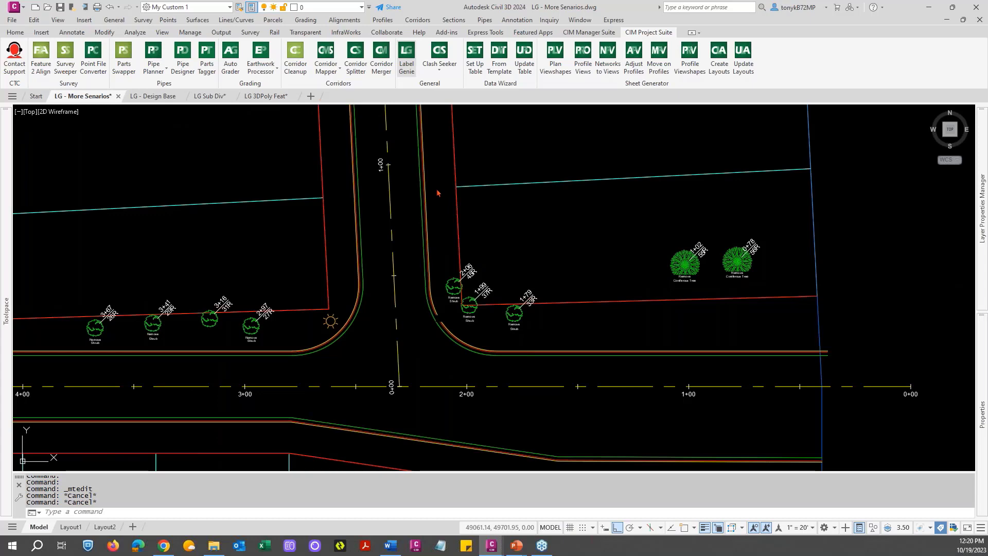
Step: Reopen Label Genie and apply the Uppercase format to the (Blocks).(Name) field in the label contents
{"action": "left_click", "coordinate": [407, 56]}
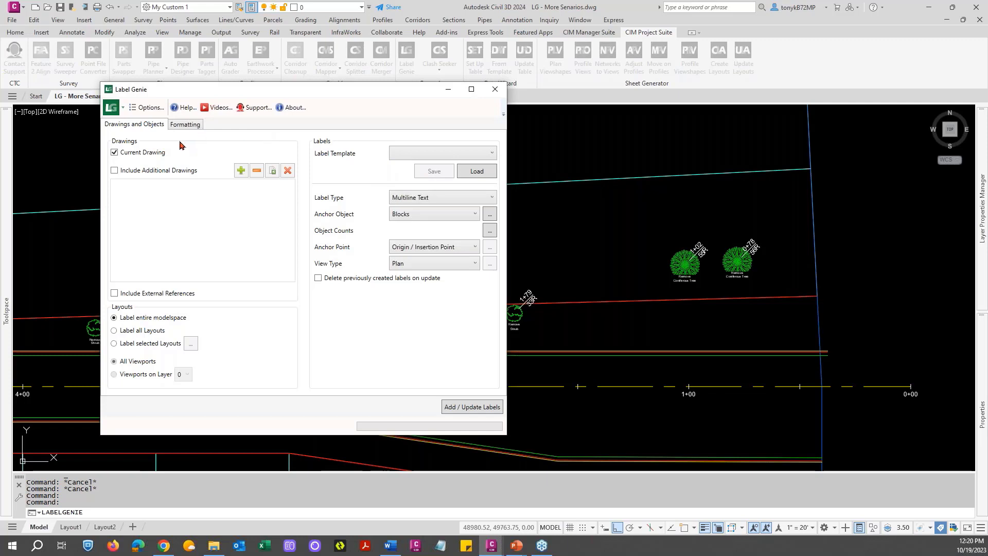
{"action": "left_click", "coordinate": [186, 126]}
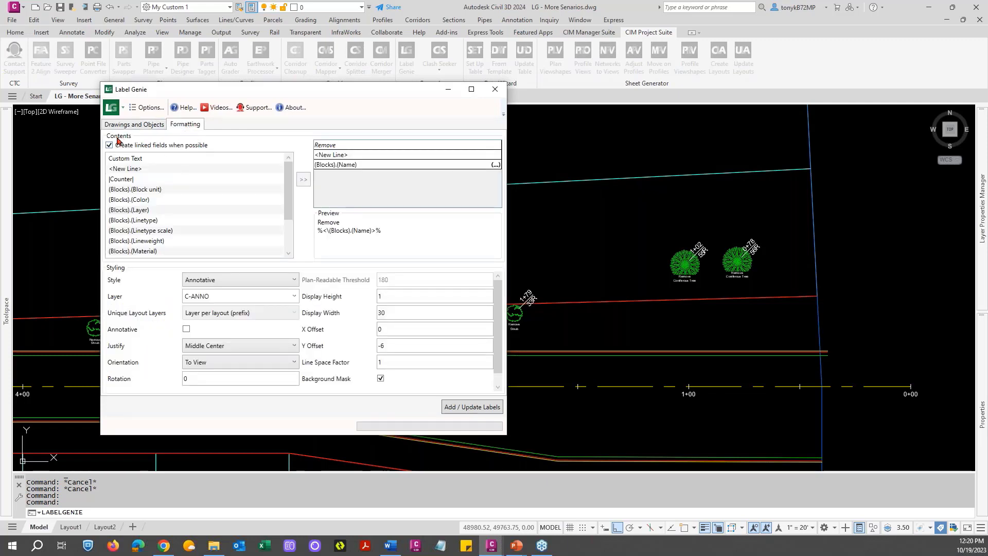
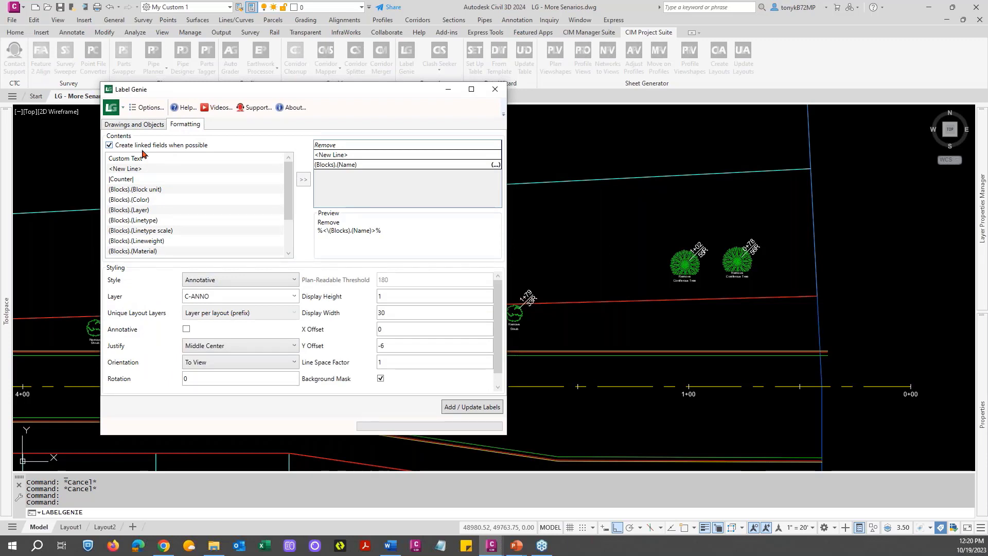
{"action": "left_click", "coordinate": [495, 165]}
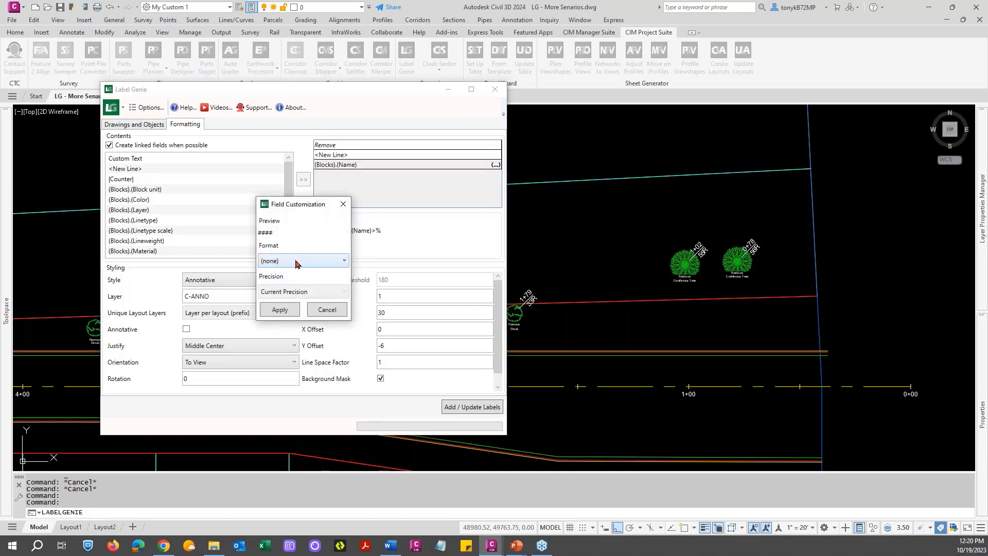
{"action": "left_click", "coordinate": [316, 261]}
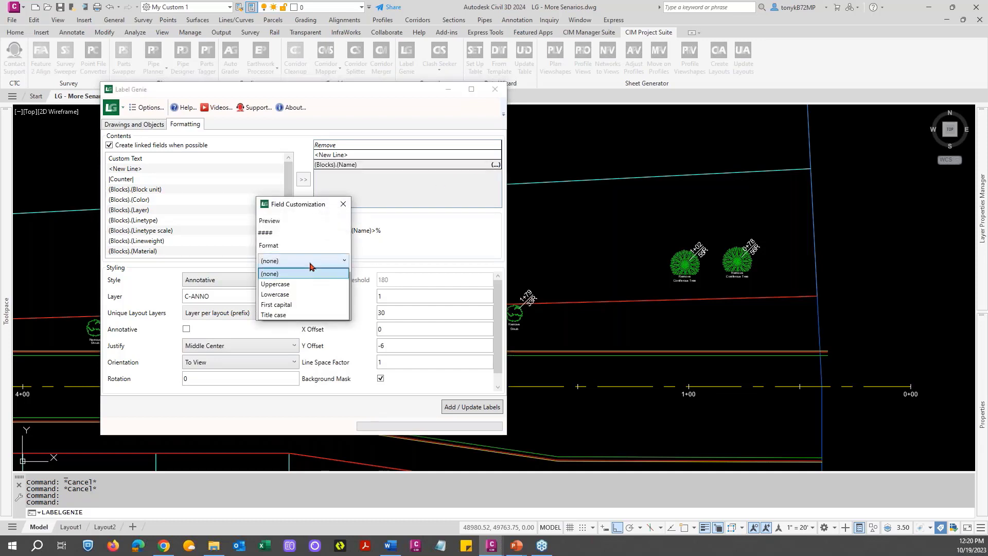
{"action": "left_click", "coordinate": [293, 283]}
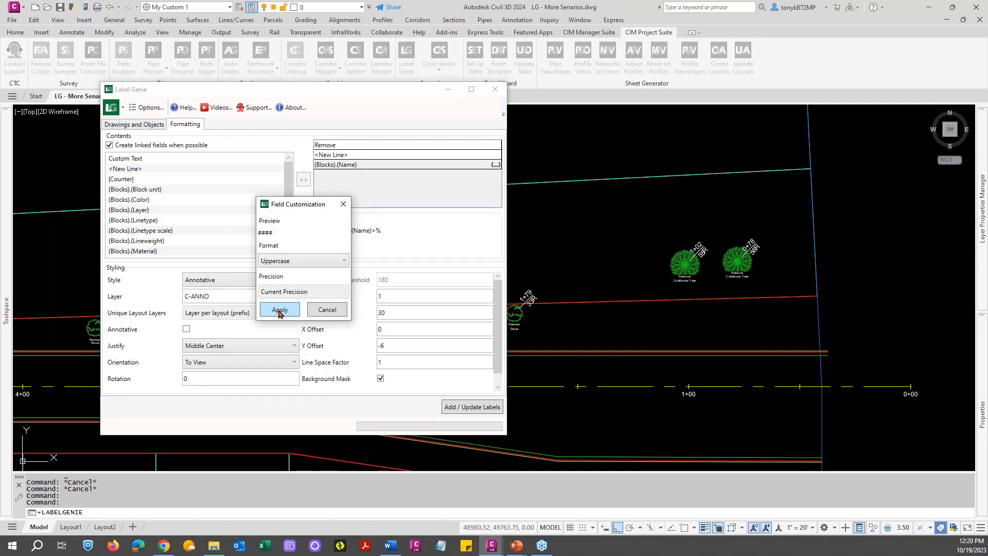
{"action": "left_click", "coordinate": [278, 310]}
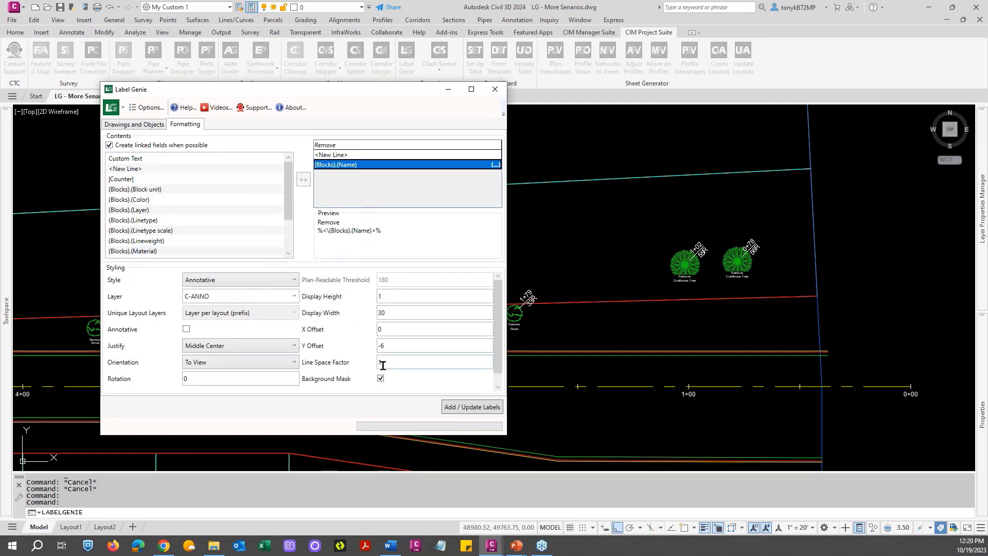
Step: Turn off the background mask for the labels and update the existing tree labels in the current drawing
{"action": "left_click", "coordinate": [380, 379]}
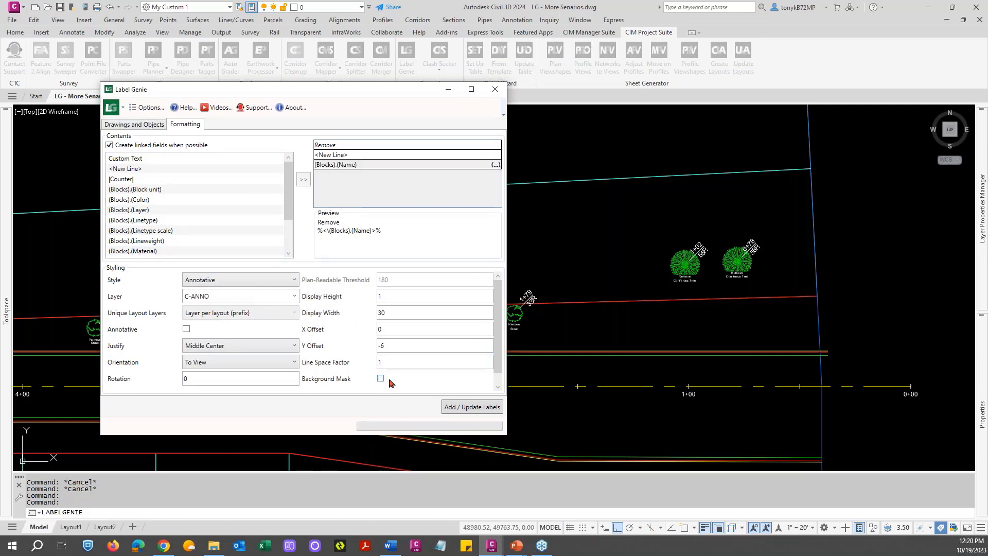
{"action": "left_click", "coordinate": [470, 408]}
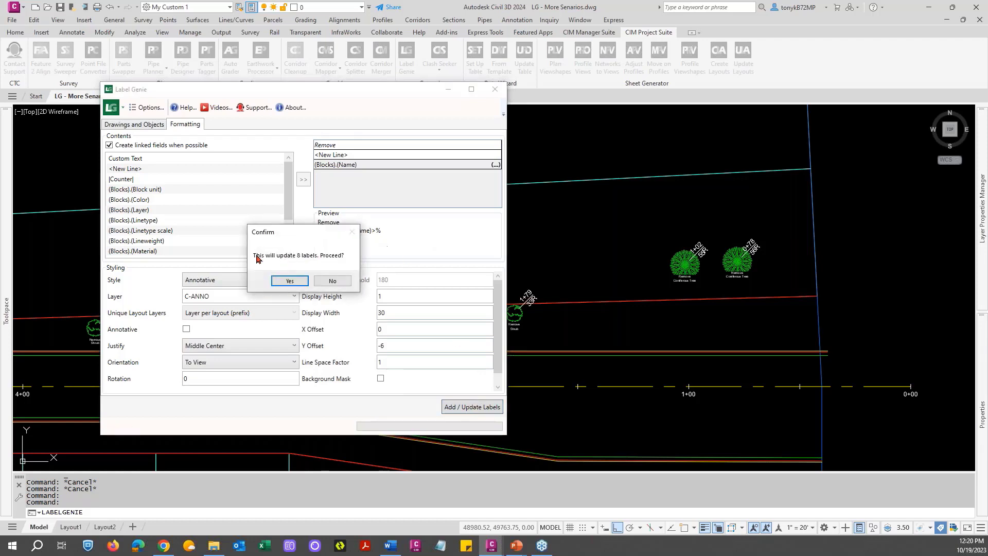
{"action": "left_click", "coordinate": [290, 281]}
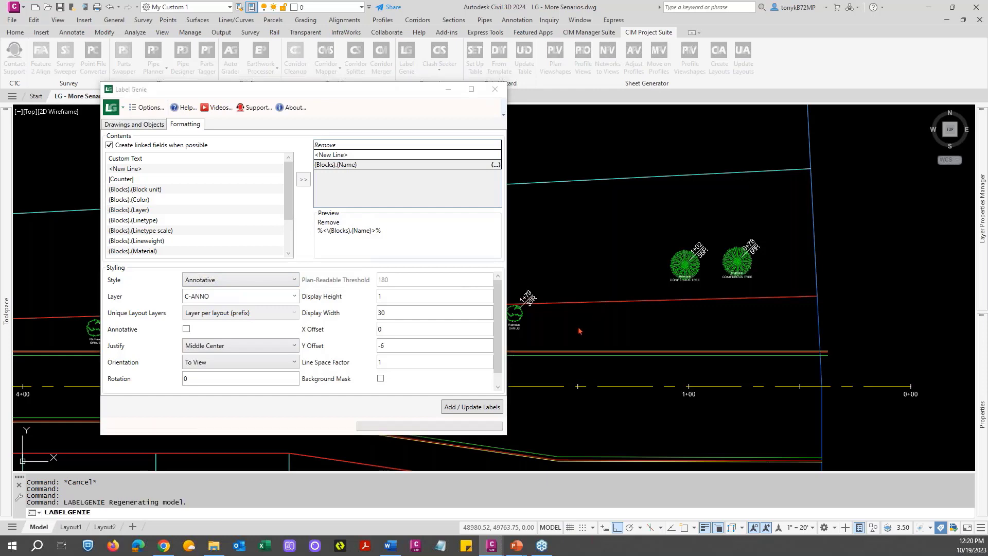
{"action": "left_click", "coordinate": [377, 323]}
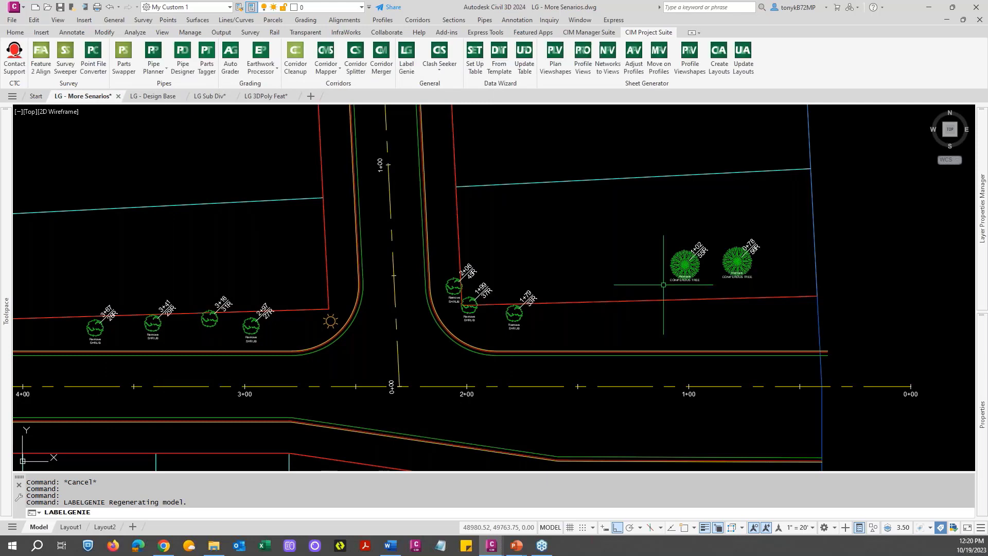
Step: Examine the updated Coniferous Tree label up close, including its properties and its contents in the text editor
{"action": "scroll", "coordinate": [684, 286], "scroll_direction": "up", "scroll_amount": 6}
{"action": "scroll", "coordinate": [693, 277], "scroll_direction": "up", "scroll_amount": 2}
{"action": "key", "text": "Escape"}
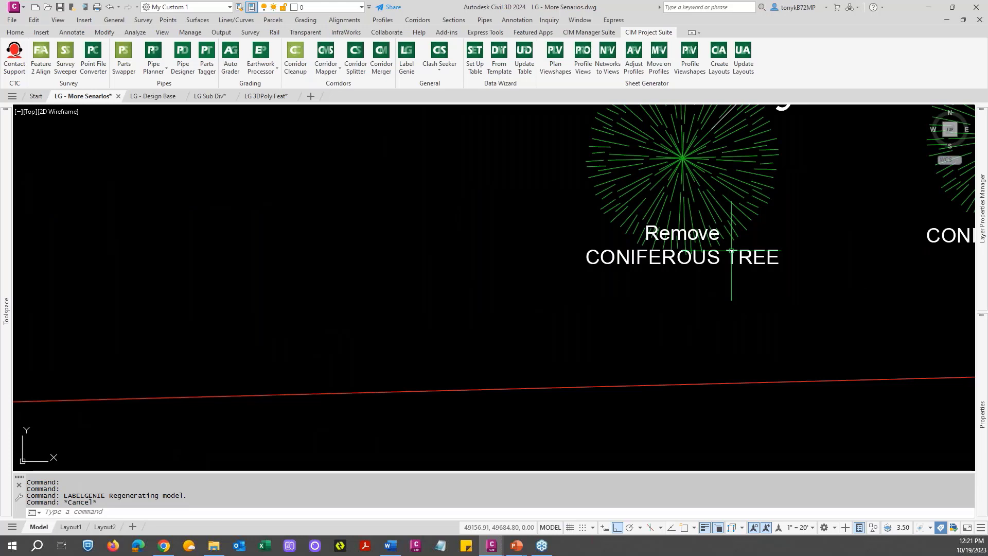
{"action": "scroll", "coordinate": [732, 250], "scroll_direction": "down", "scroll_amount": 4}
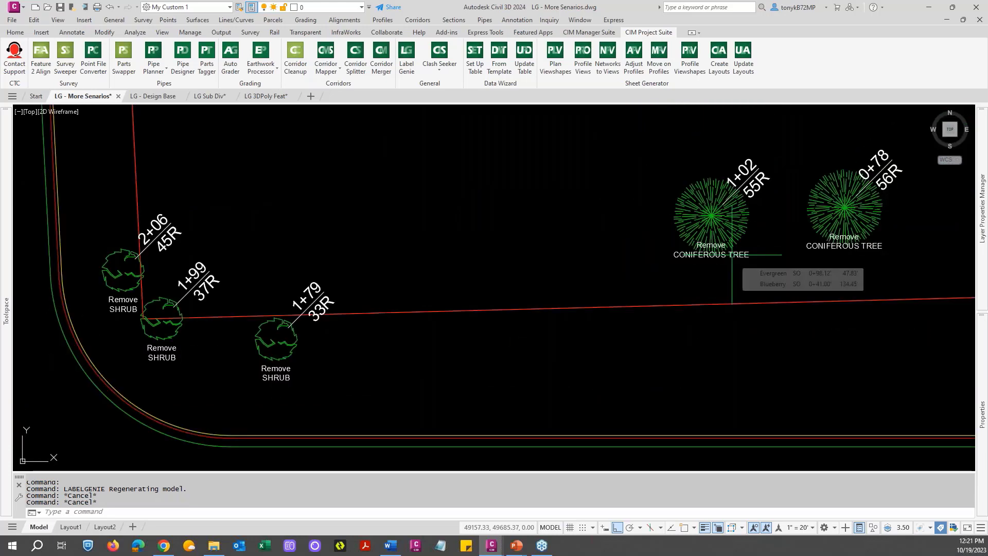
{"action": "left_click", "coordinate": [732, 254]}
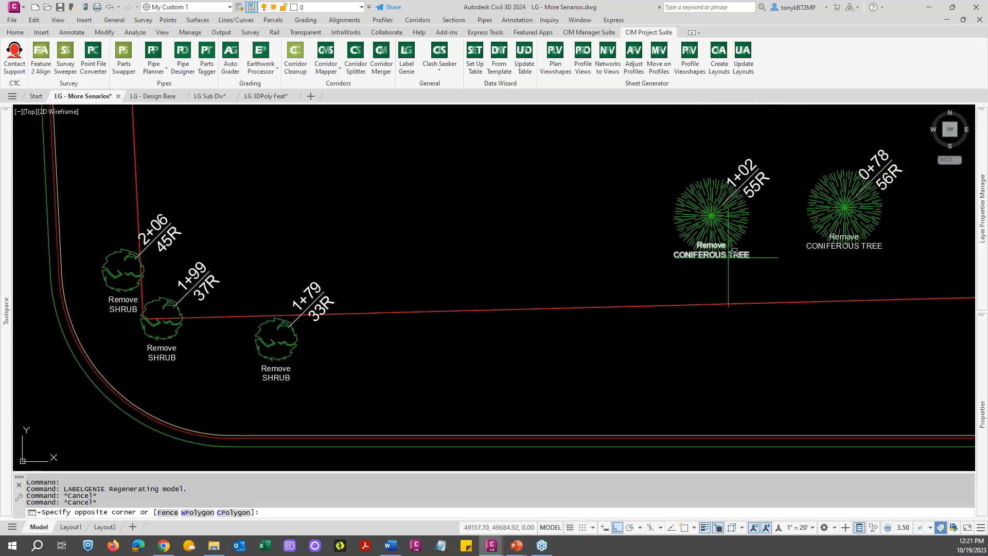
{"action": "key", "text": "Escape"}
{"action": "left_click", "coordinate": [733, 255]}
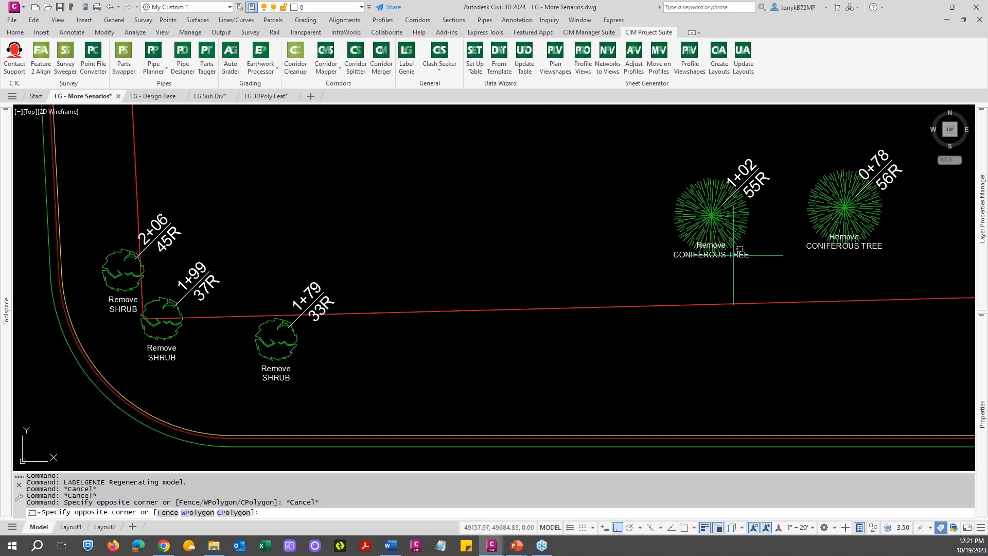
{"action": "key", "text": "Escape"}
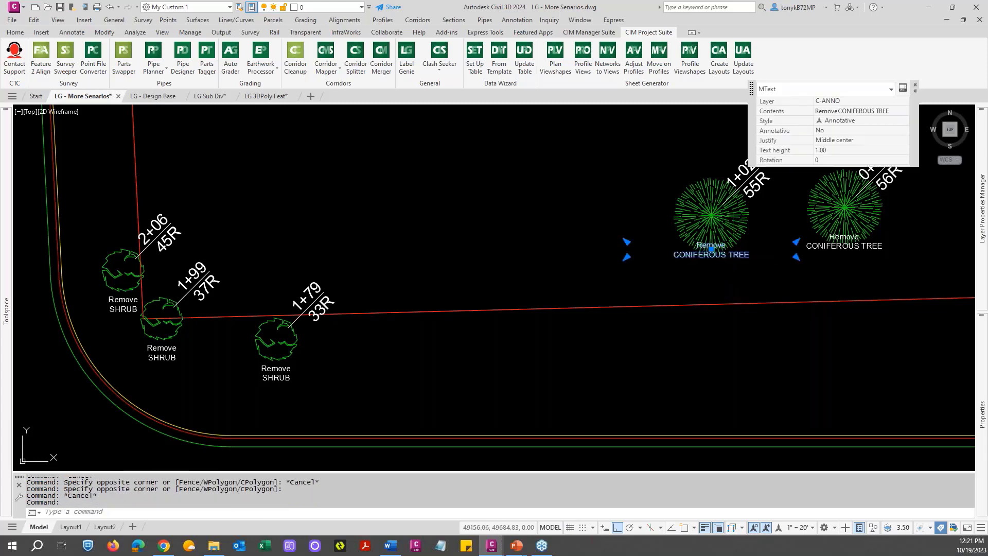
{"action": "double_click", "coordinate": [723, 254]}
{"action": "key", "text": "Escape"}
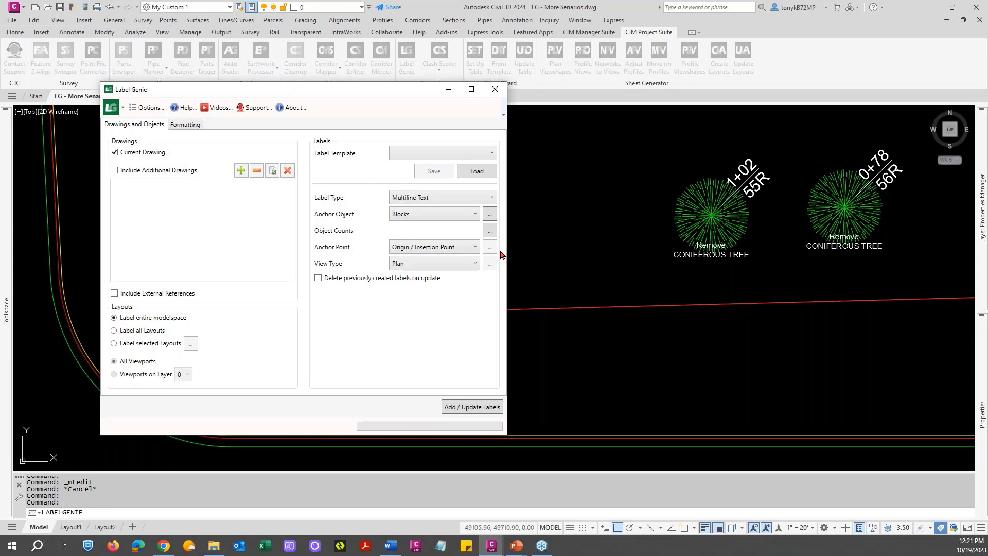
Step: Change the custom text entry in the label contents to REMOVE and update the existing tree labels
{"action": "left_click", "coordinate": [187, 126]}
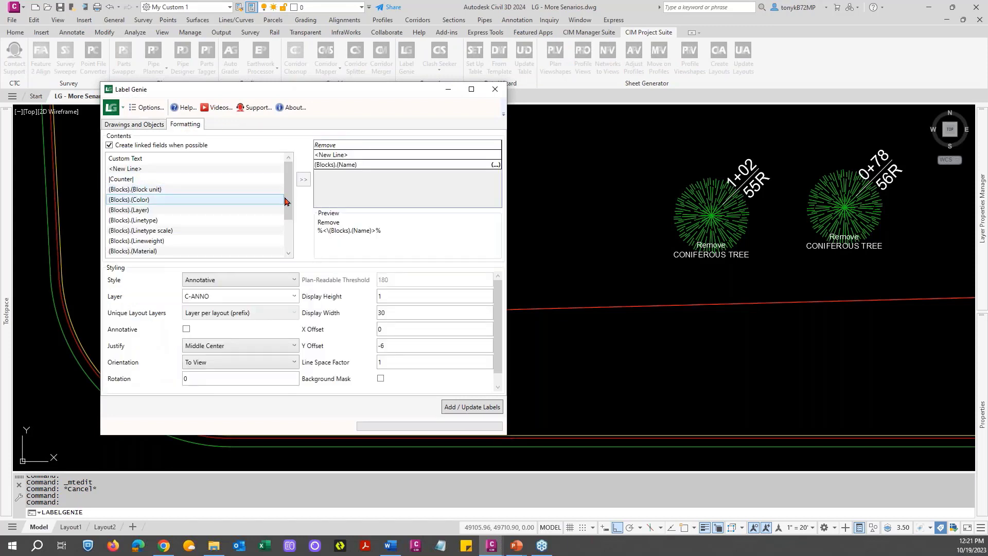
{"action": "left_click", "coordinate": [348, 146]}
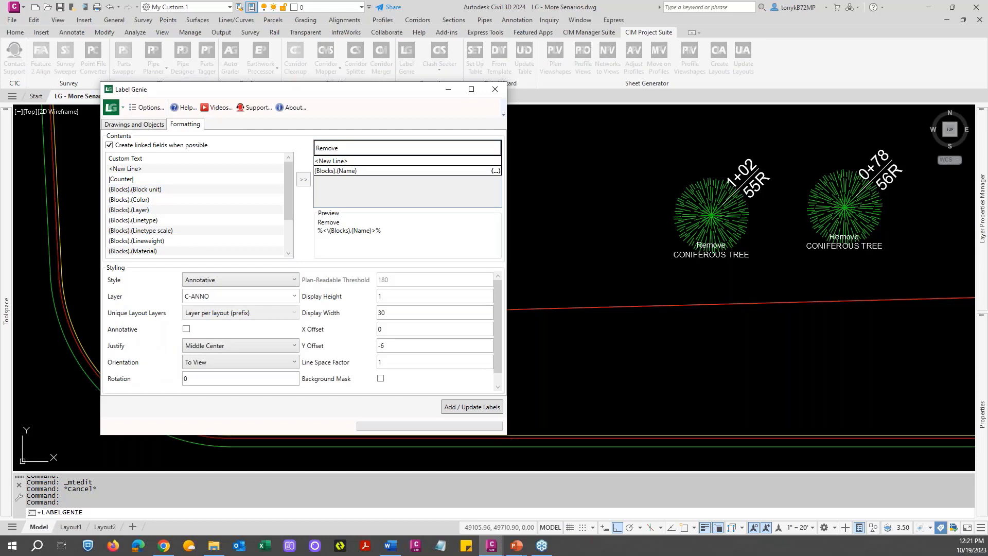
{"action": "left_click_drag", "start_coordinate": [346, 146], "coordinate": [266, 149]}
{"action": "type", "text": "REMOVE"}
{"action": "left_click", "coordinate": [471, 407]}
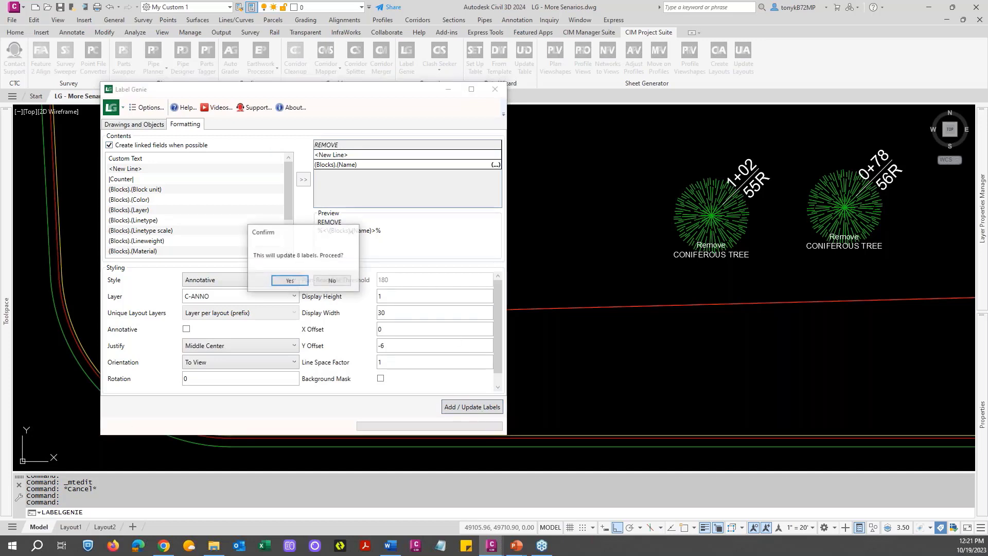
{"action": "left_click", "coordinate": [290, 281]}
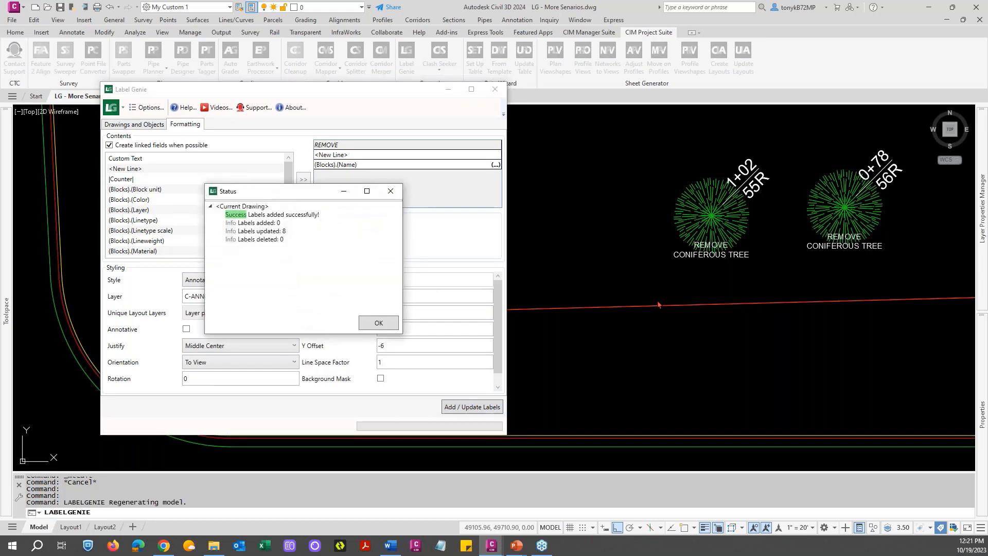
{"action": "left_click", "coordinate": [361, 323]}
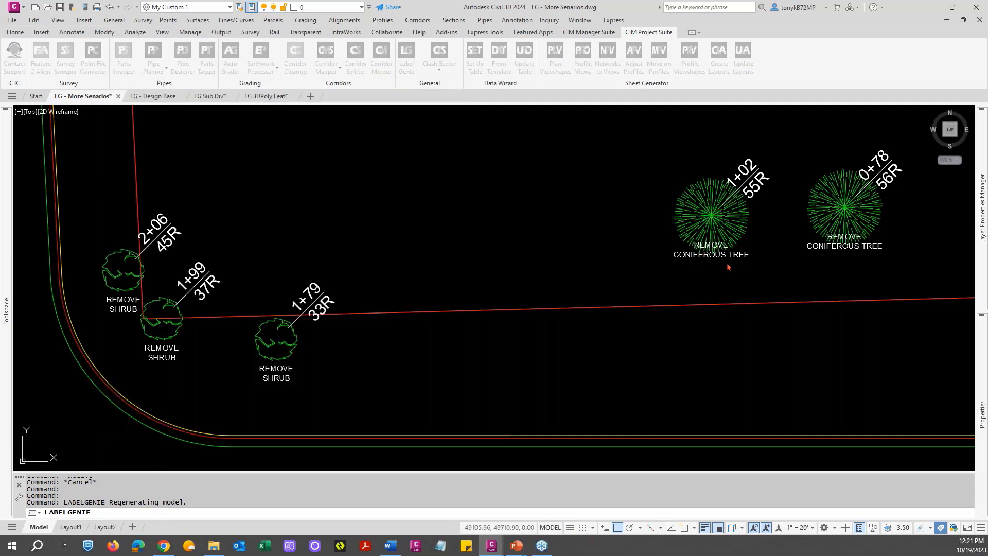
Step: Move the two REMOVE CONIFEROUS TREE labels straight down, clear of their tree symbols
{"action": "left_click", "coordinate": [728, 268]}
{"action": "key", "text": "Escape"}
{"action": "key", "text": "Escape"}
{"action": "type", "text": "m"}
{"action": "key", "text": "Return"}
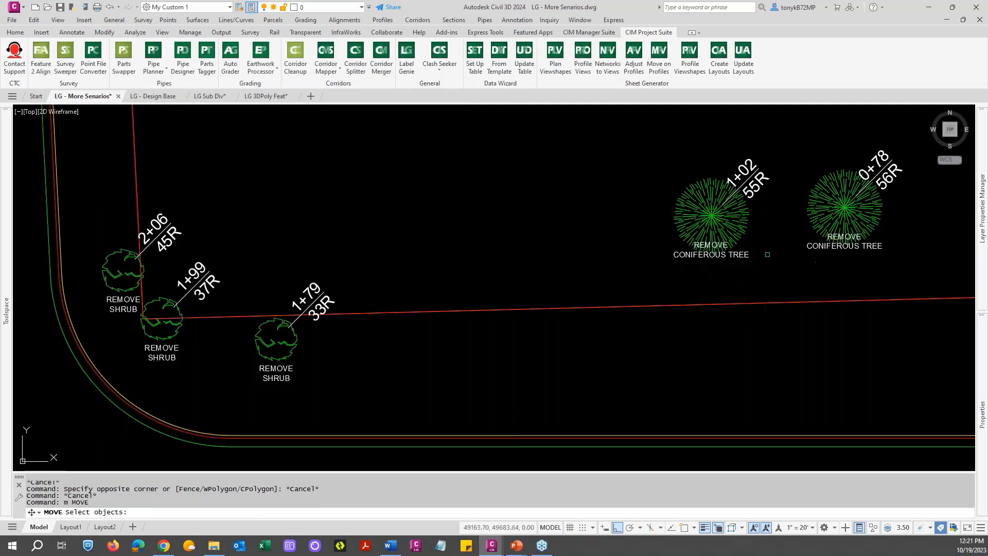
{"action": "left_click", "coordinate": [731, 258]}
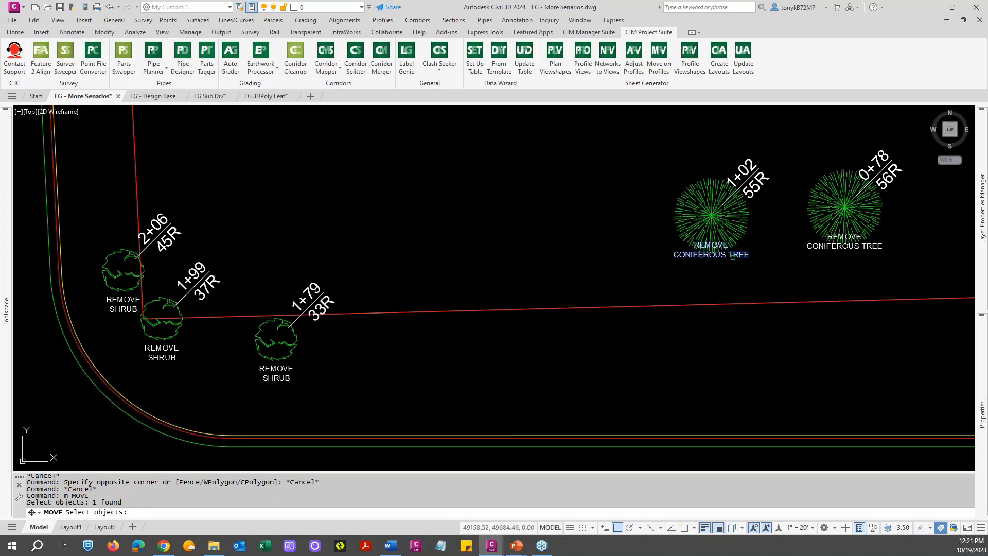
{"action": "left_click", "coordinate": [821, 246]}
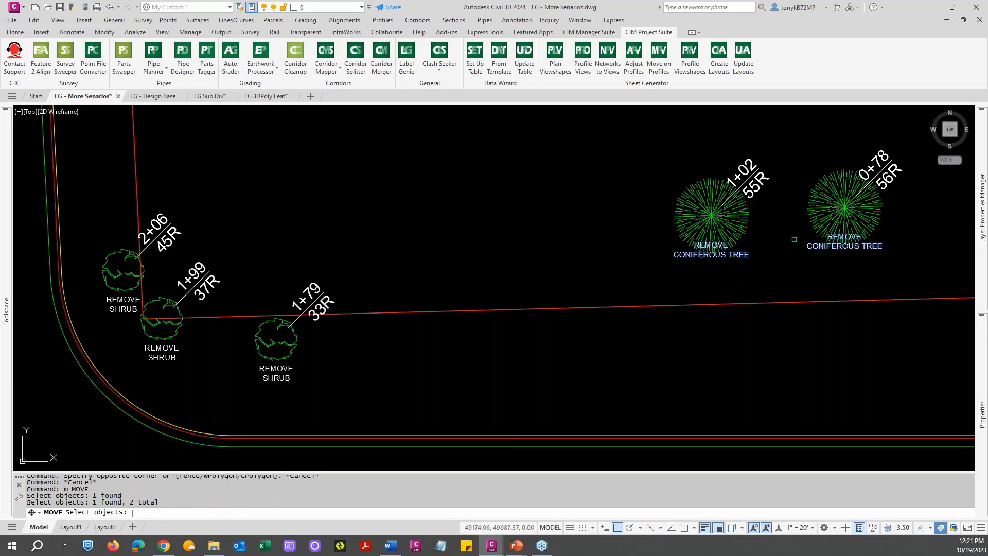
{"action": "key", "text": "Return"}
{"action": "left_click", "coordinate": [774, 252]}
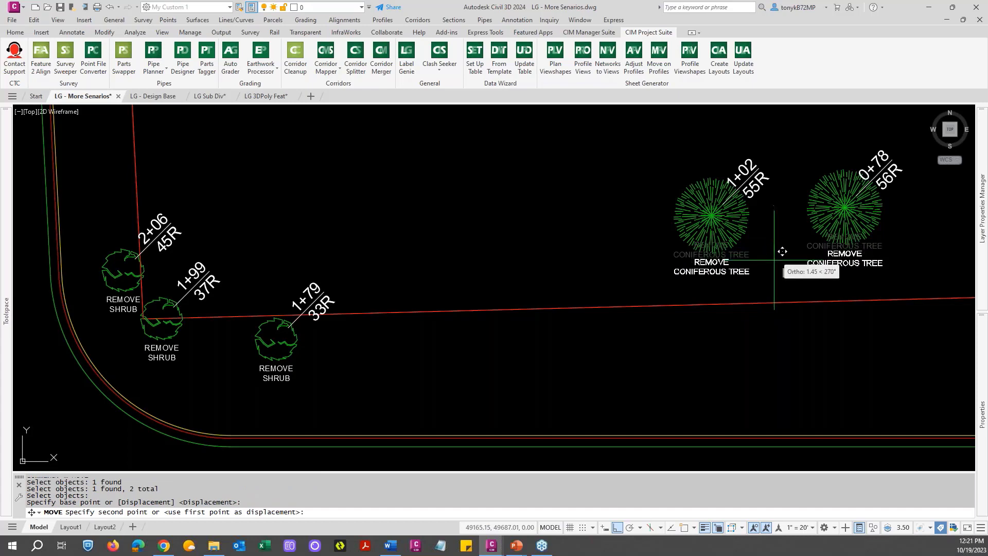
{"action": "key", "text": "Escape"}
Step: Reopen Label Genie and open the object selection for the Blocks anchor object
{"action": "scroll", "coordinate": [582, 260], "scroll_direction": "down", "scroll_amount": 6}
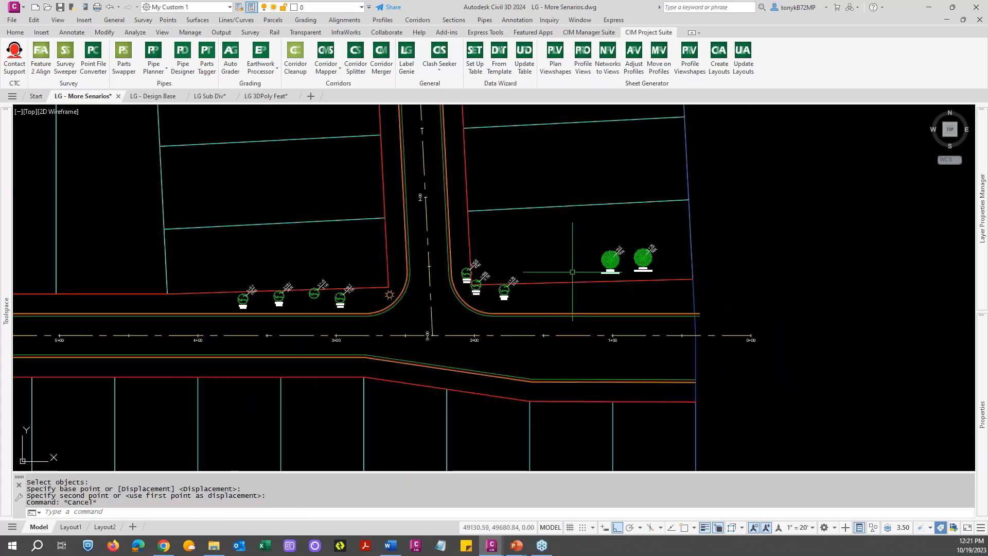
{"action": "scroll", "coordinate": [556, 264], "scroll_direction": "down", "scroll_amount": 3}
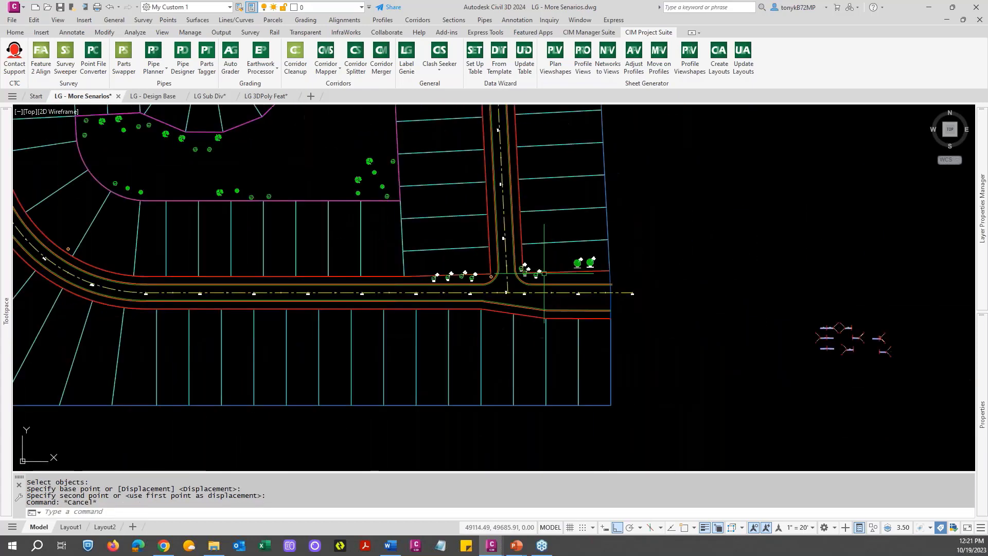
{"action": "scroll", "coordinate": [544, 273], "scroll_direction": "up", "scroll_amount": 6}
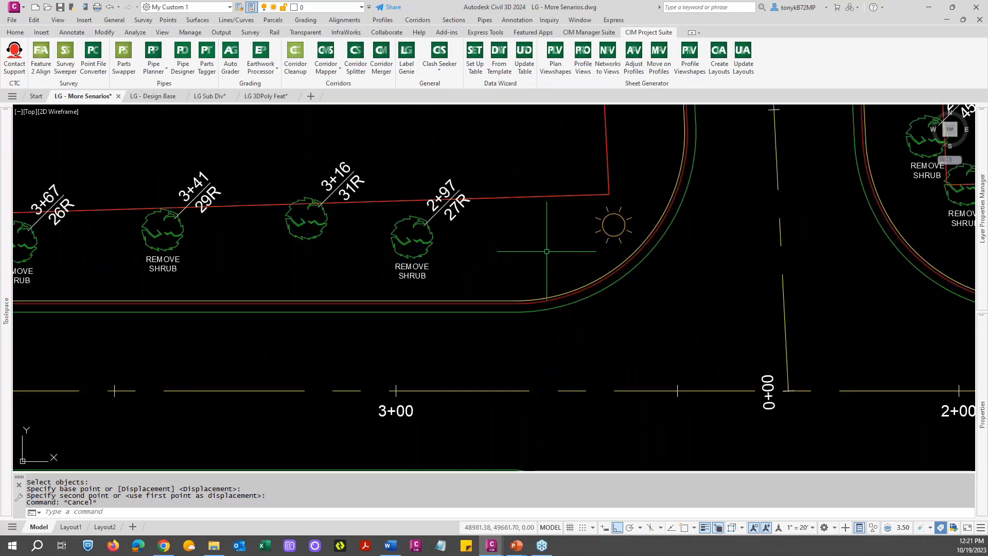
{"action": "key", "text": "Escape"}
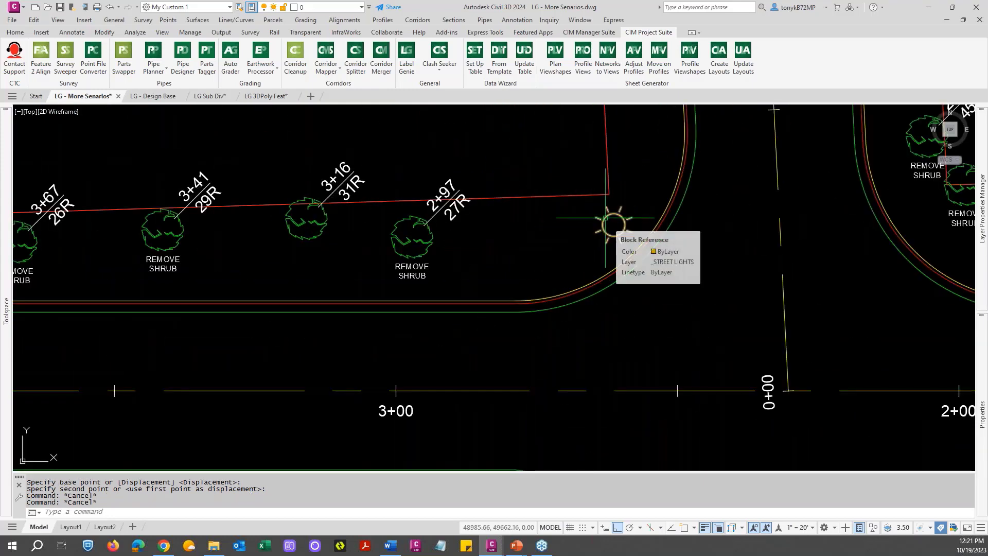
{"action": "scroll", "coordinate": [612, 224], "scroll_direction": "down", "scroll_amount": 2}
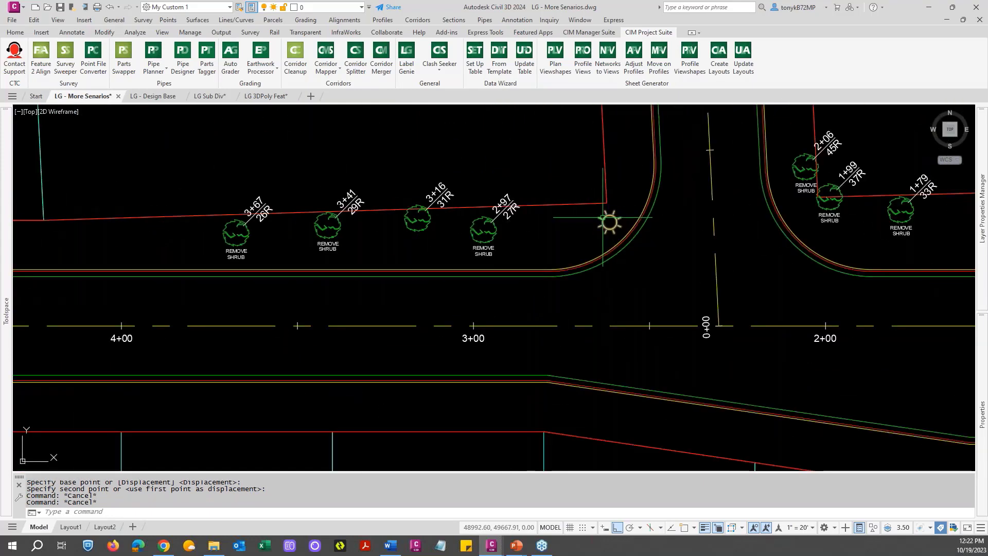
{"action": "key", "text": "Escape"}
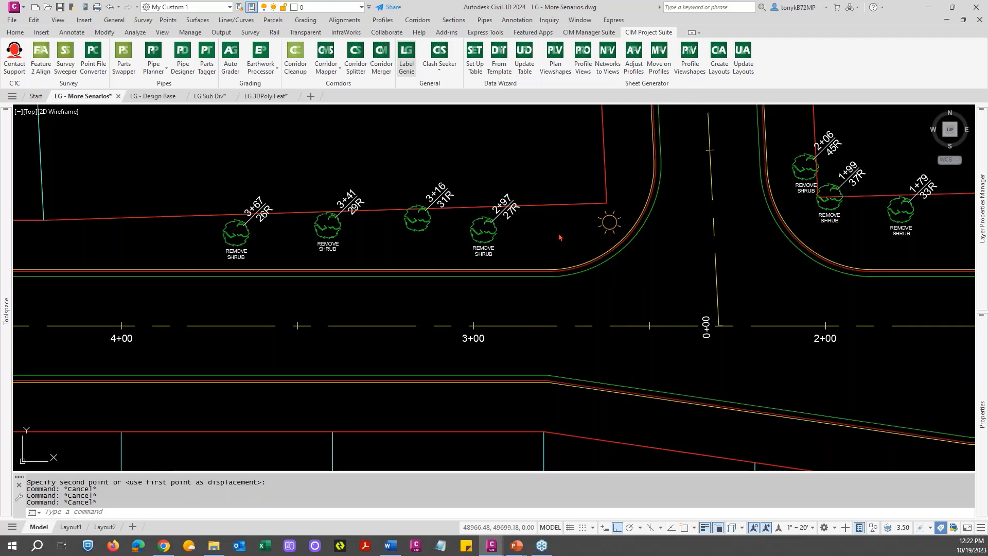
{"action": "left_click", "coordinate": [406, 56]}
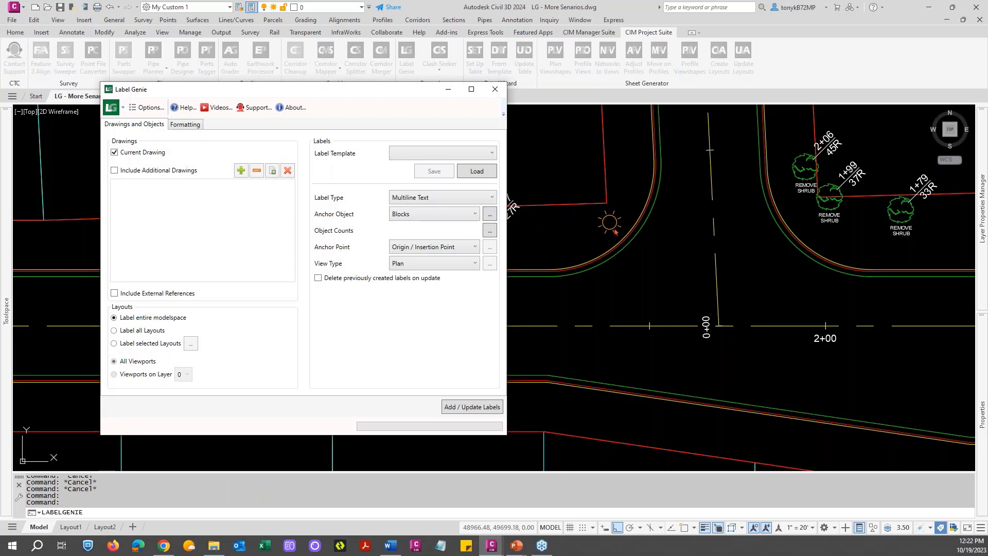
{"action": "left_click", "coordinate": [488, 218]}
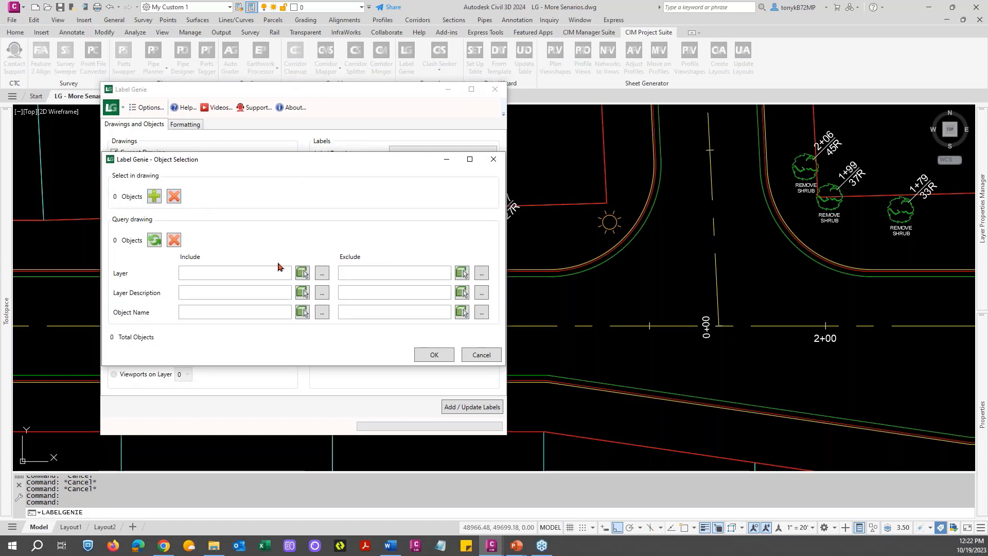
Step: Try to pick the street light near the southern intersection for the layer filter, the drawing selection and the object name filter
{"action": "left_click", "coordinate": [301, 273]}
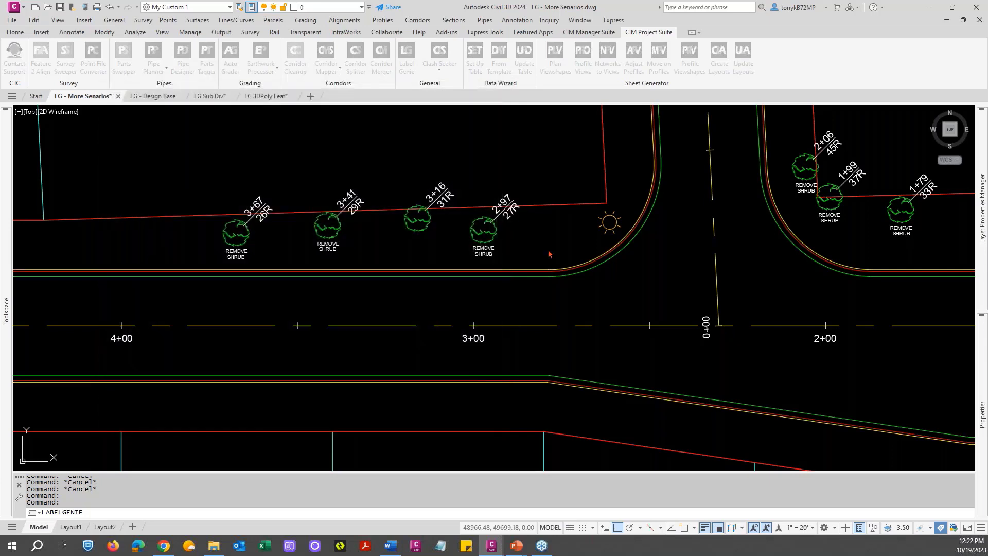
{"action": "left_click", "coordinate": [546, 248]}
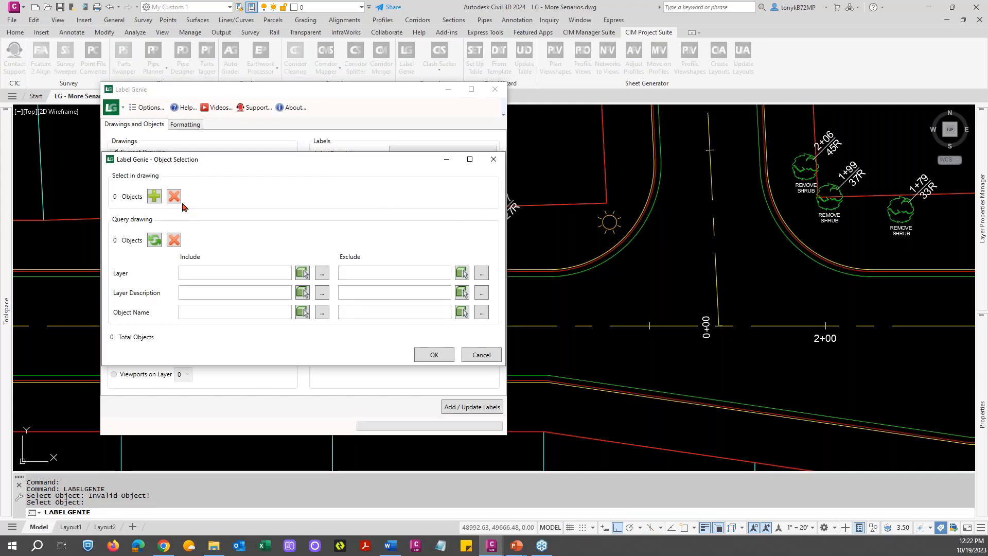
{"action": "left_click", "coordinate": [154, 197]}
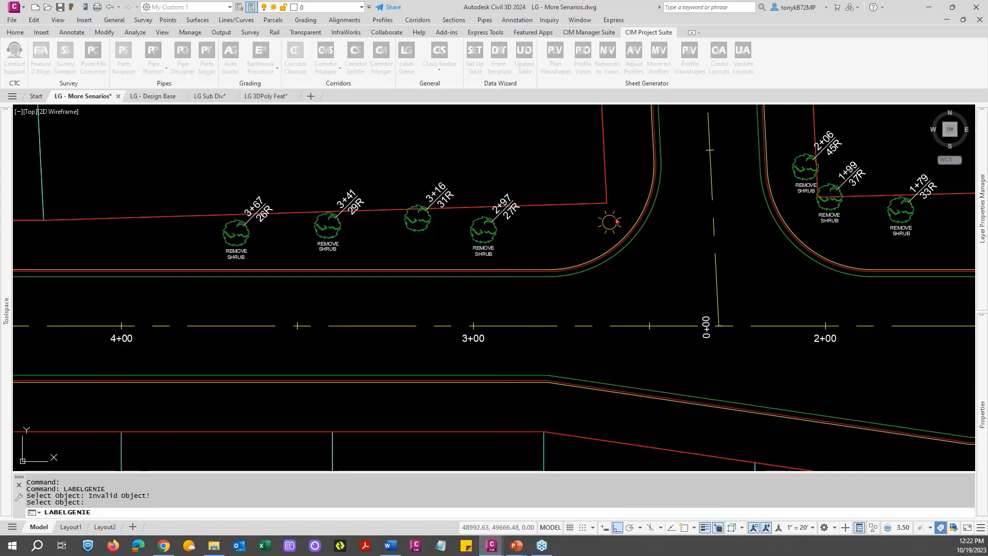
{"action": "left_click", "coordinate": [605, 222]}
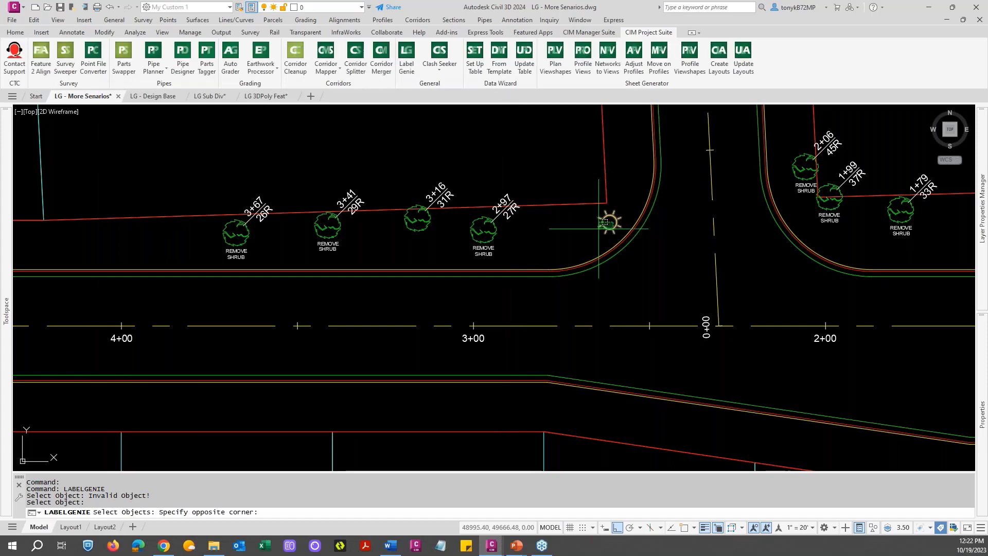
{"action": "left_click", "coordinate": [598, 229]}
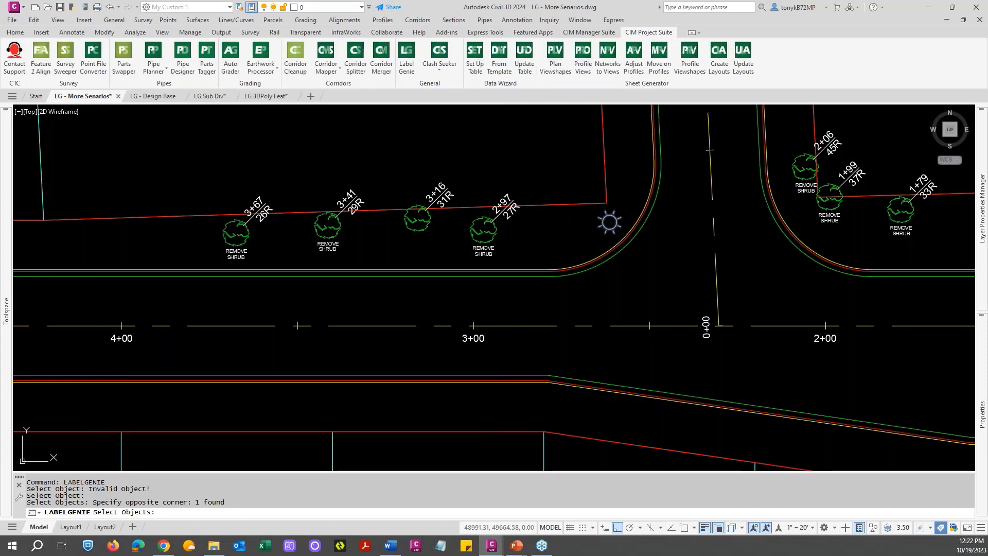
{"action": "key", "text": "Return"}
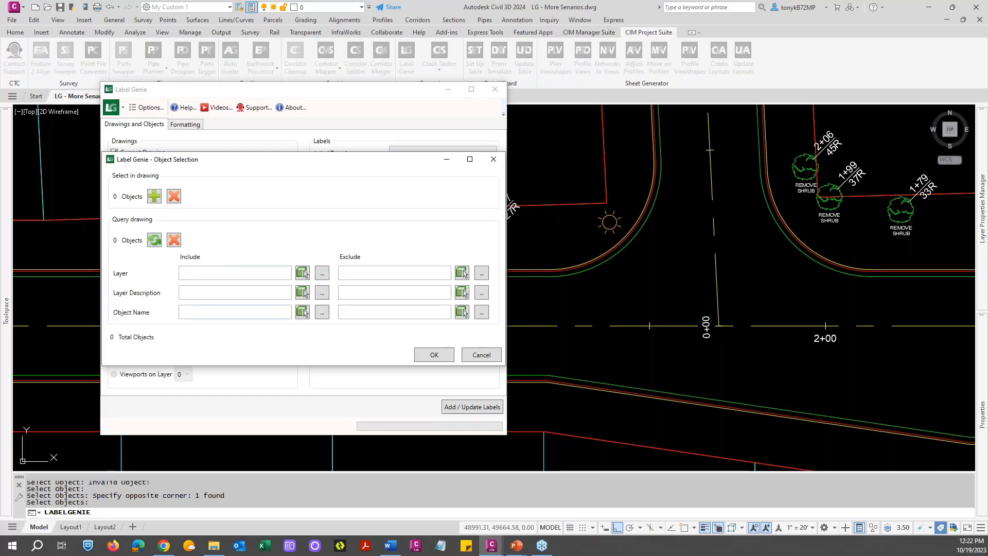
{"action": "left_click", "coordinate": [302, 313]}
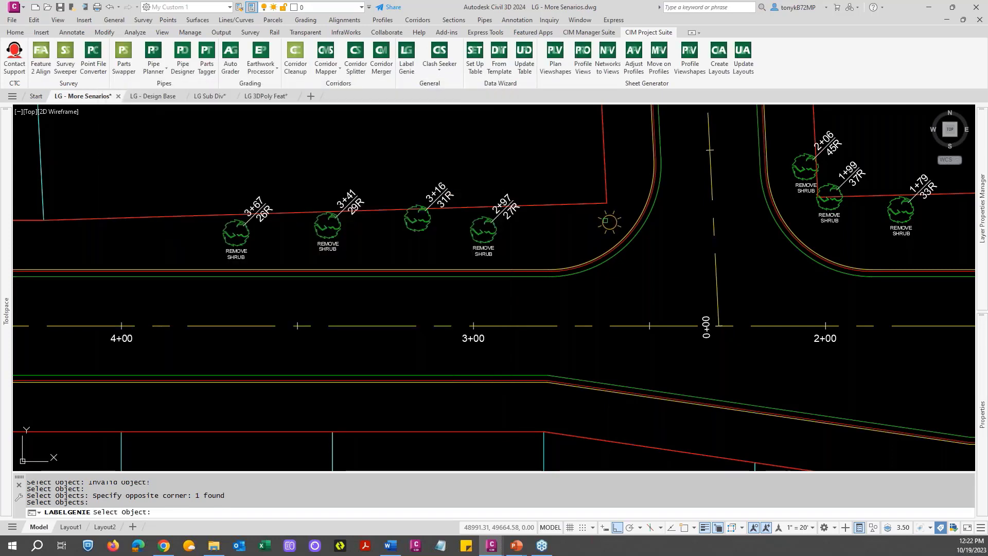
{"action": "left_click", "coordinate": [544, 246]}
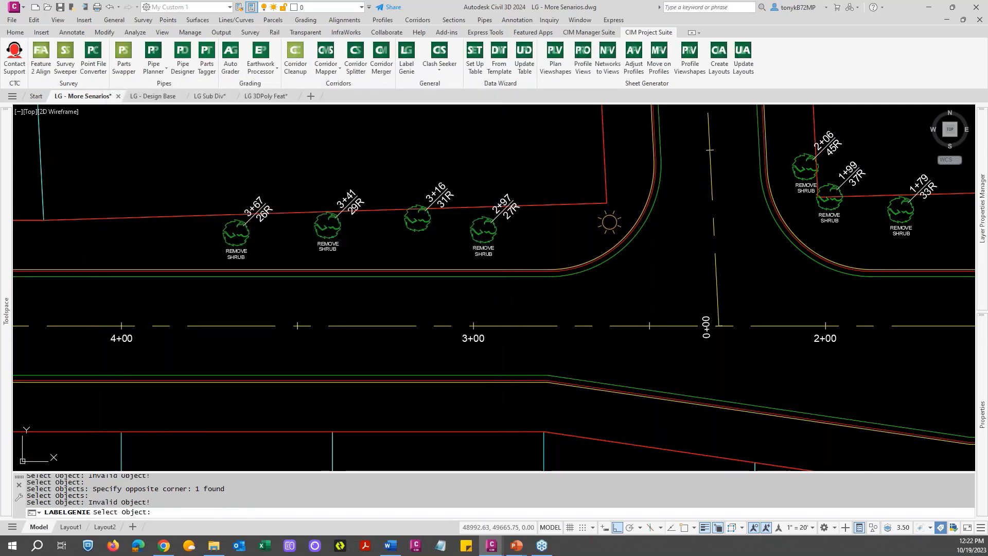
{"action": "key", "text": "Return"}
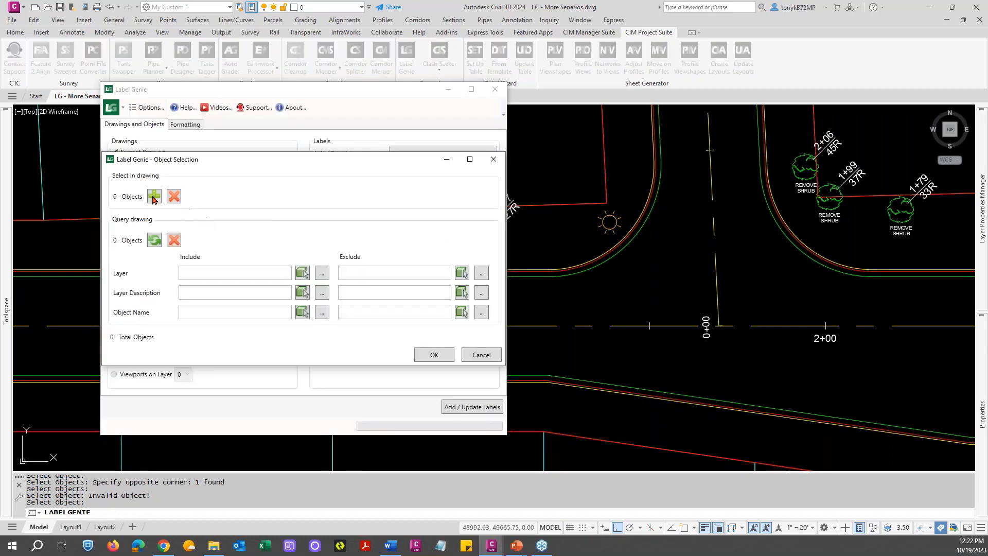
Step: Select the street lights at the southern intersection, on the southwest curve and on both corners of the cul-de-sac entrance as label objects
{"action": "left_click", "coordinate": [152, 198]}
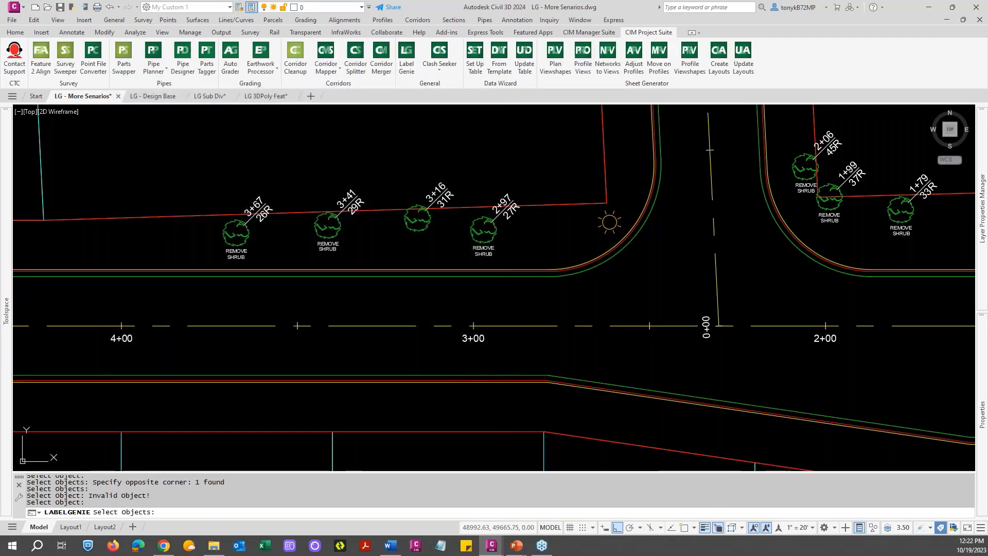
{"action": "left_click", "coordinate": [593, 231]}
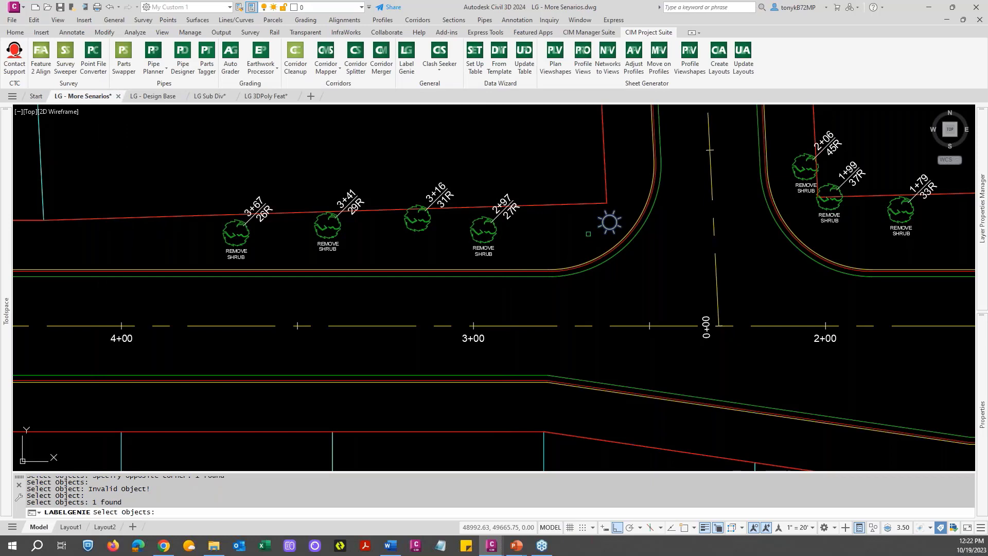
{"action": "scroll", "coordinate": [588, 233], "scroll_direction": "down", "scroll_amount": 6}
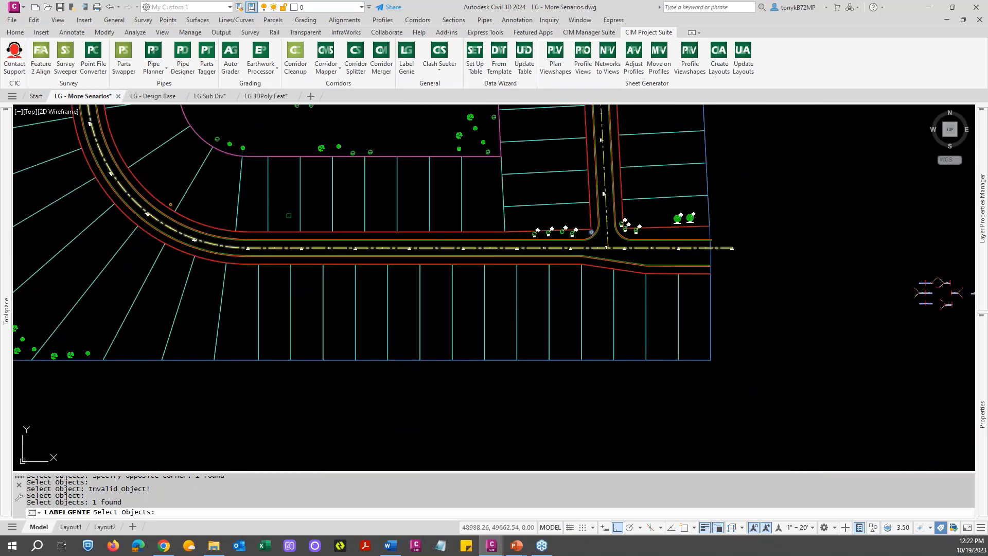
{"action": "left_click", "coordinate": [170, 204]}
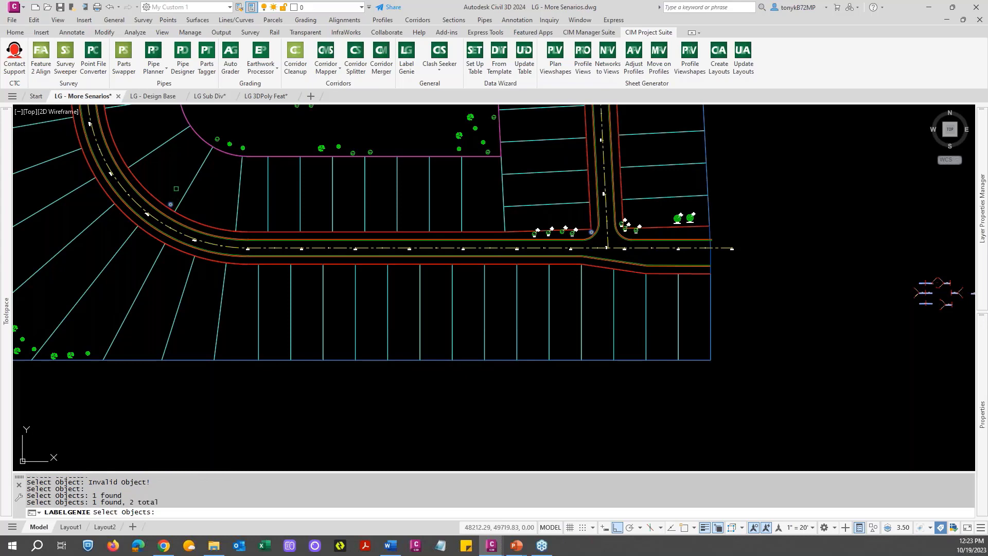
{"action": "scroll", "coordinate": [176, 176], "scroll_direction": "down", "scroll_amount": 4}
{"action": "middle_click_drag", "start_coordinate": [196, 176], "coordinate": [251, 321]}
{"action": "scroll", "coordinate": [206, 261], "scroll_direction": "up", "scroll_amount": 6}
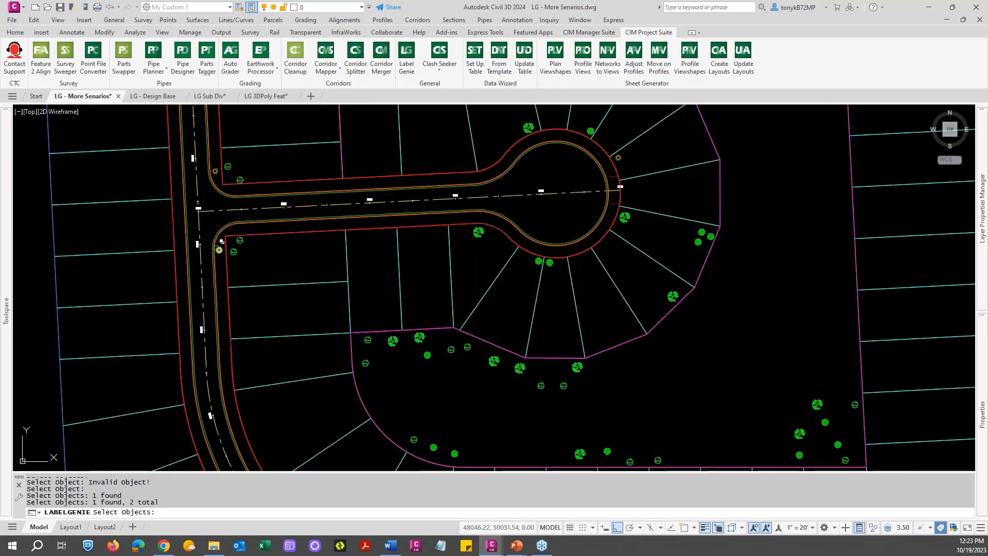
{"action": "left_click", "coordinate": [220, 249]}
{"action": "scroll", "coordinate": [218, 167], "scroll_direction": "up", "scroll_amount": 3}
{"action": "left_click", "coordinate": [211, 178]}
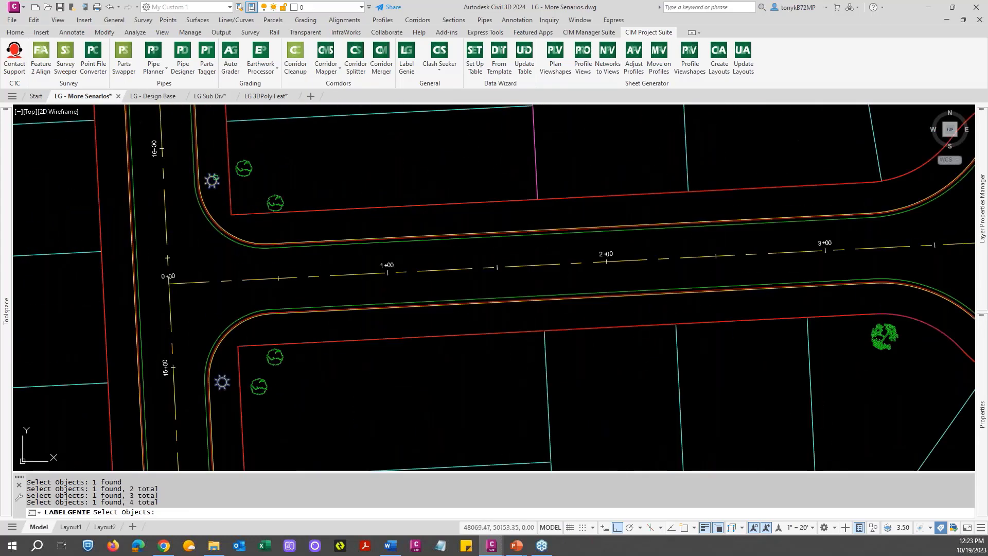
Step: Add the street lights beside the cul-de-sac bulb and on the northwest road curve to the selection
{"action": "scroll", "coordinate": [212, 180], "scroll_direction": "down", "scroll_amount": 5}
{"action": "middle_click_drag", "start_coordinate": [377, 170], "coordinate": [292, 233]}
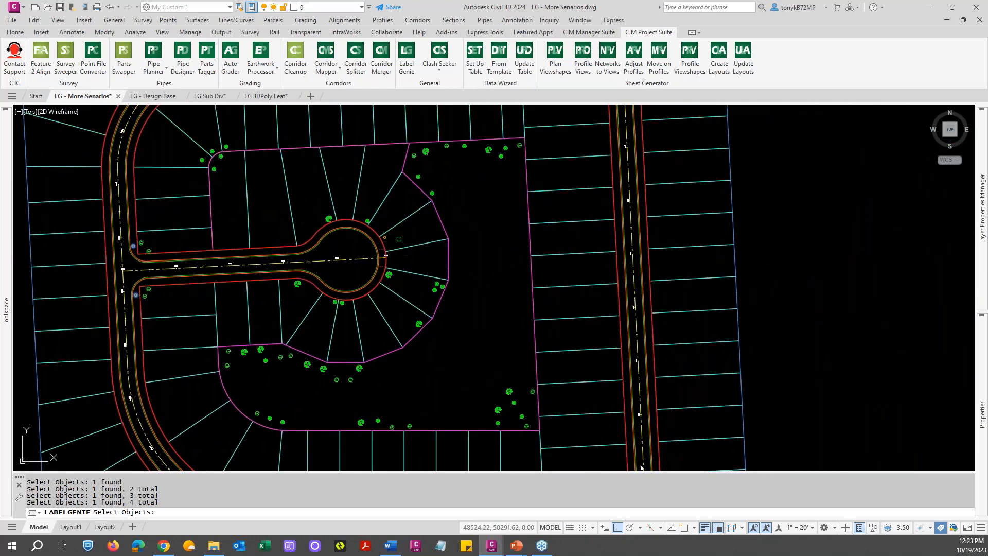
{"action": "left_click", "coordinate": [385, 237]}
{"action": "middle_click_drag", "start_coordinate": [195, 106], "coordinate": [179, 233]}
{"action": "scroll", "coordinate": [179, 234], "scroll_direction": "up", "scroll_amount": 4}
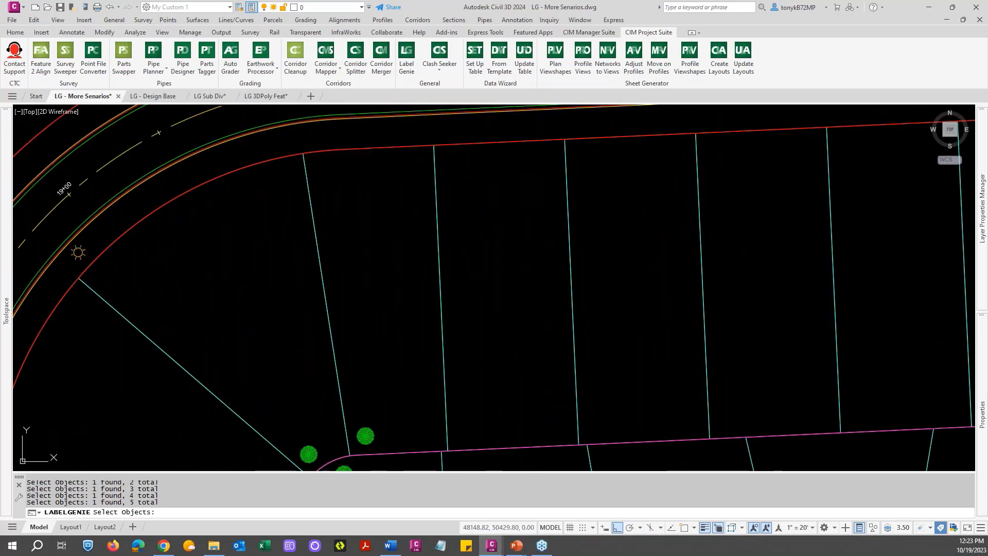
{"action": "left_click", "coordinate": [106, 251]}
Step: Add the street lights at the northern intersection and the northeast road end, and accept the object selection
{"action": "scroll", "coordinate": [106, 251], "scroll_direction": "down", "scroll_amount": 4}
{"action": "scroll", "coordinate": [410, 196], "scroll_direction": "up", "scroll_amount": 7}
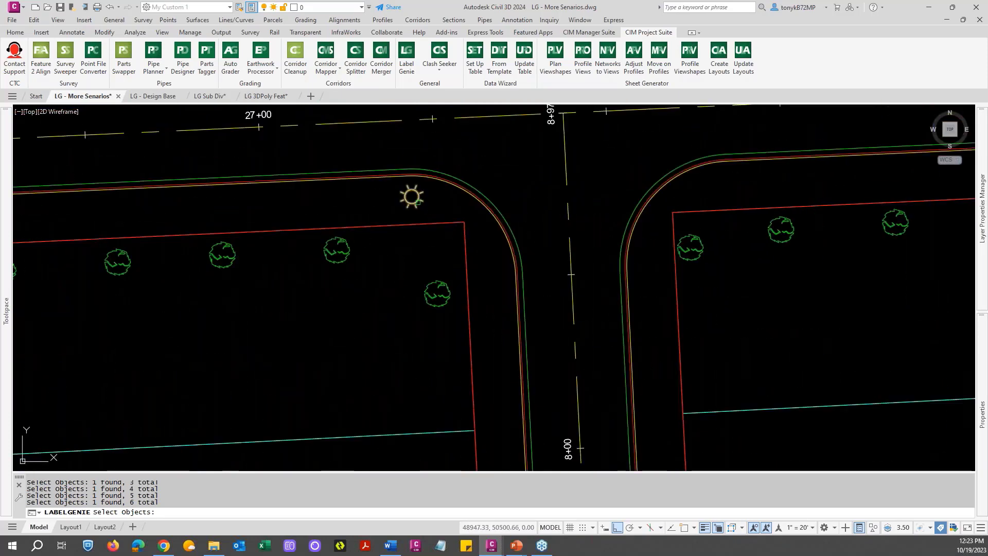
{"action": "left_click", "coordinate": [412, 197]}
{"action": "scroll", "coordinate": [411, 197], "scroll_direction": "down", "scroll_amount": 4}
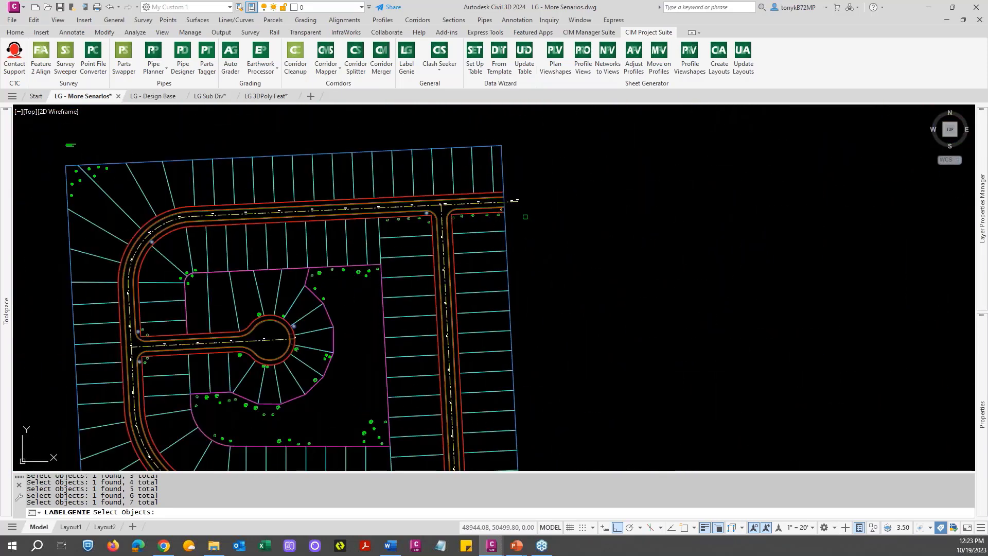
{"action": "scroll", "coordinate": [473, 209], "scroll_direction": "up", "scroll_amount": 3}
{"action": "left_click", "coordinate": [454, 215]}
{"action": "scroll", "coordinate": [453, 216], "scroll_direction": "down", "scroll_amount": 6}
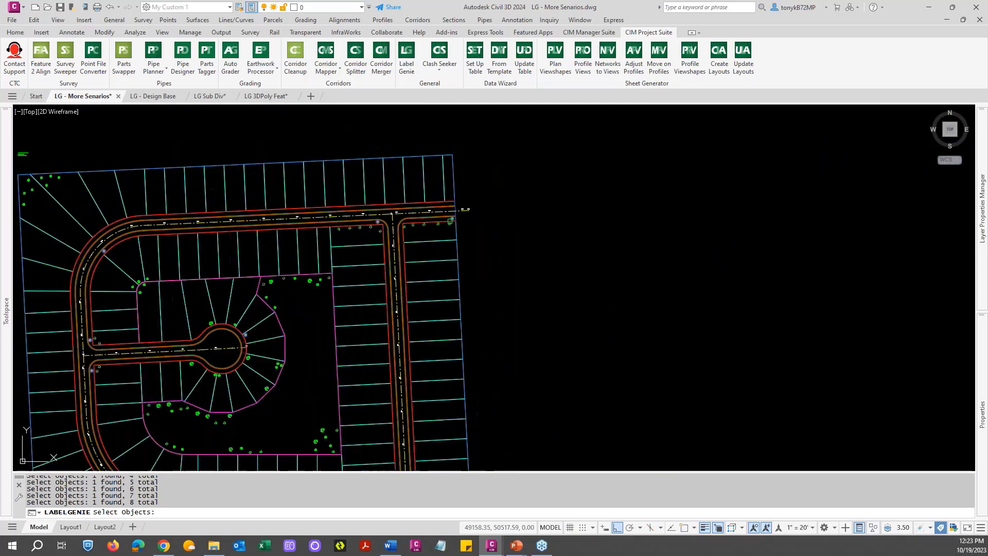
{"action": "scroll", "coordinate": [396, 209], "scroll_direction": "up", "scroll_amount": 6}
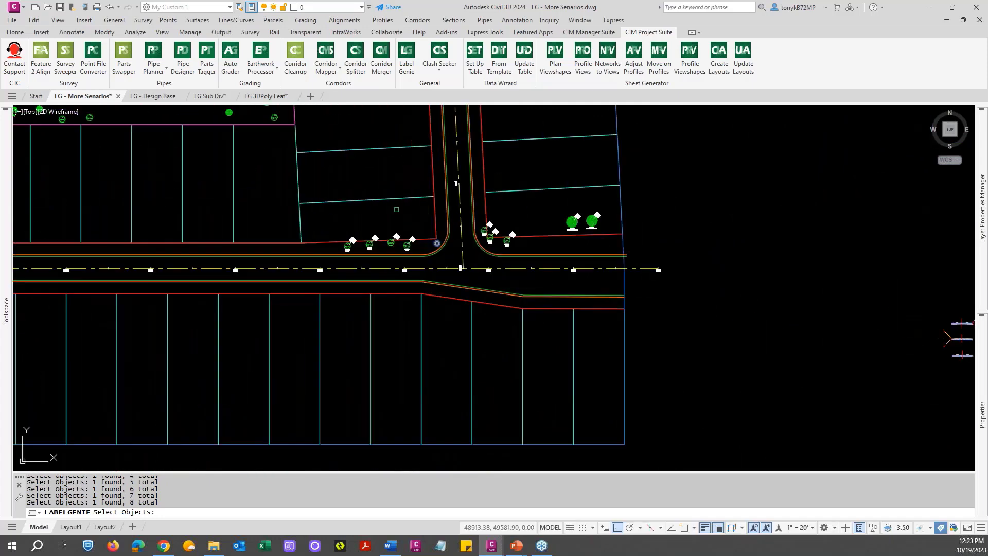
{"action": "key", "text": "Return"}
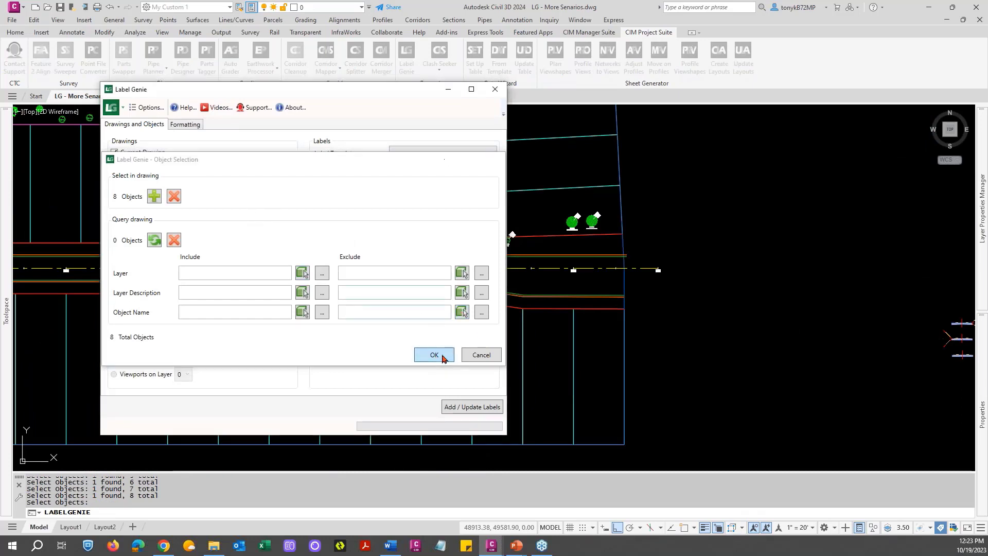
{"action": "left_click", "coordinate": [441, 356]}
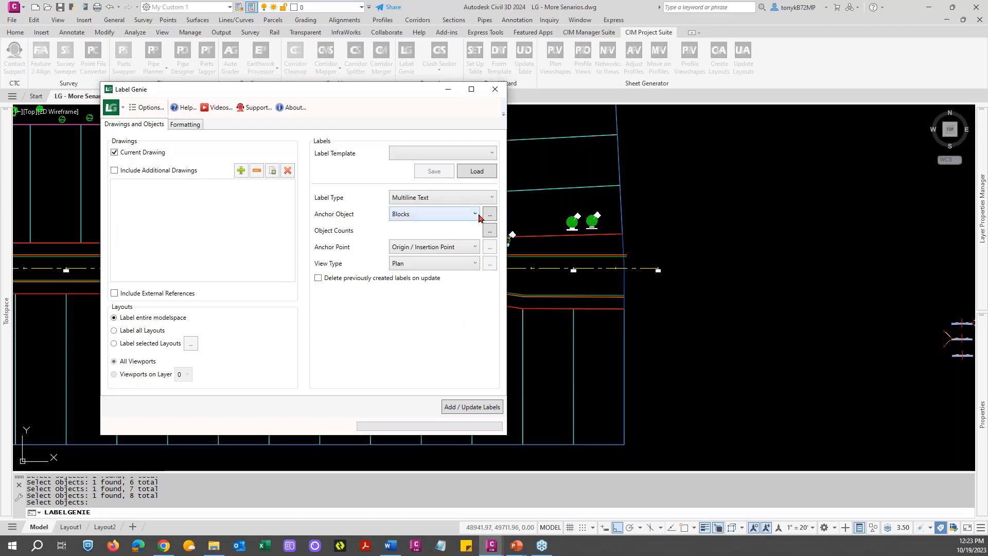
Step: Clear the REMOVE text, the line break and the block name field from the label contents
{"action": "left_click", "coordinate": [182, 125]}
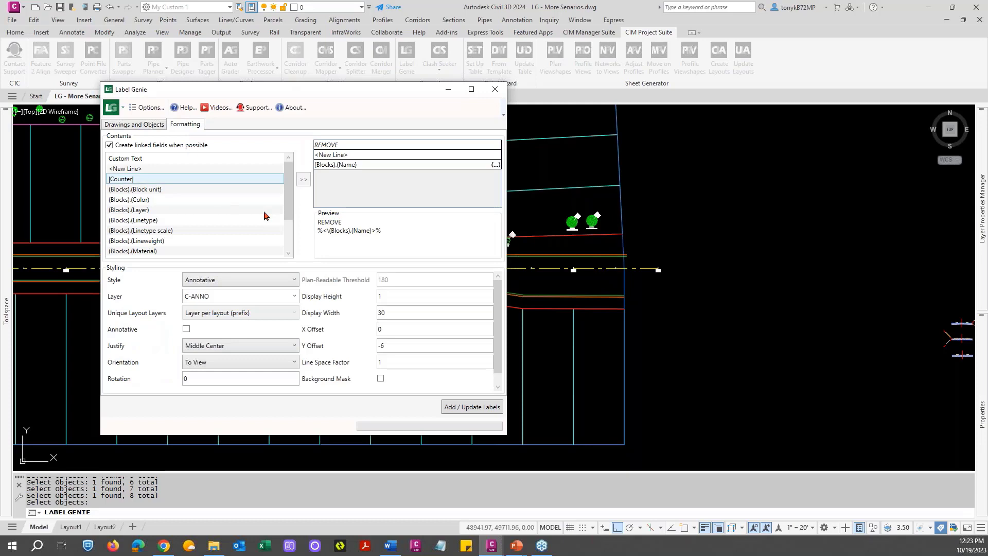
{"action": "left_click", "coordinate": [360, 166]}
{"action": "key", "text": "Delete"}
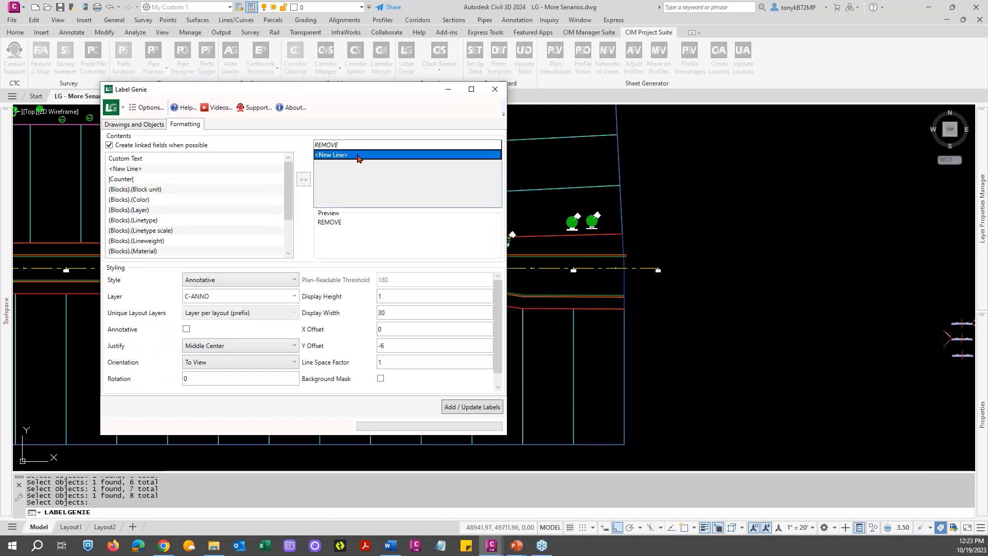
{"action": "key", "text": "Delete"}
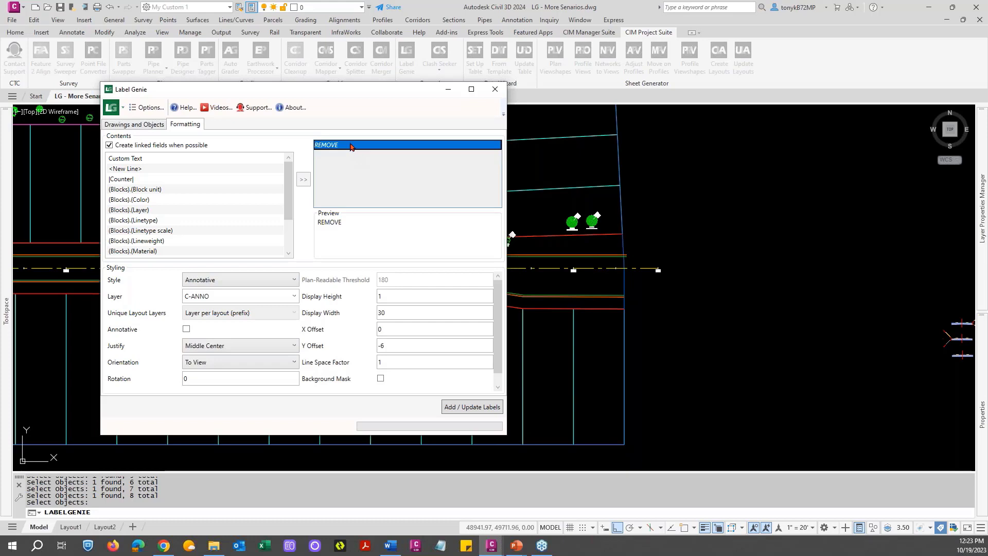
{"action": "key", "text": "Delete"}
Step: Add the block name field as the label content
{"action": "scroll", "coordinate": [287, 219], "scroll_direction": "down", "scroll_amount": 2}
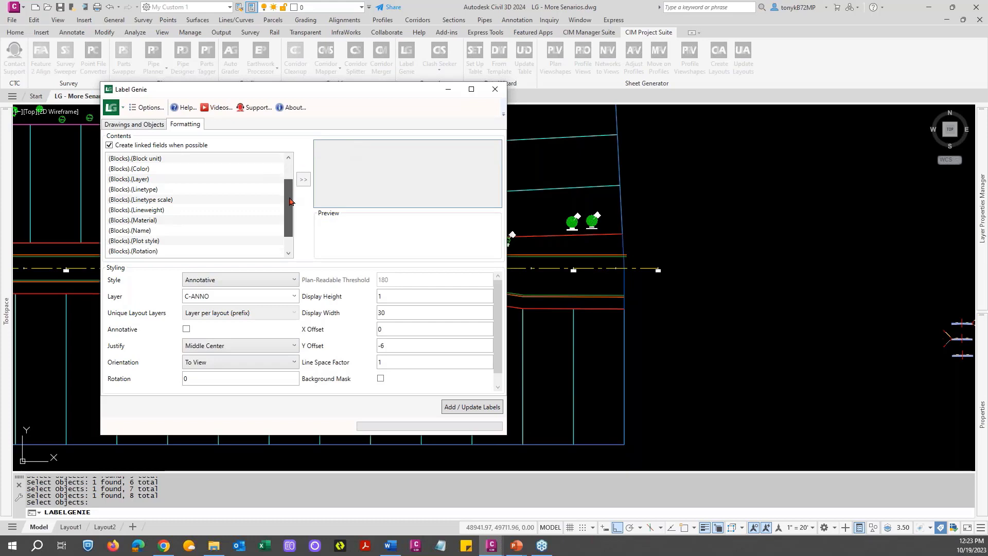
{"action": "right_click", "coordinate": [287, 221]}
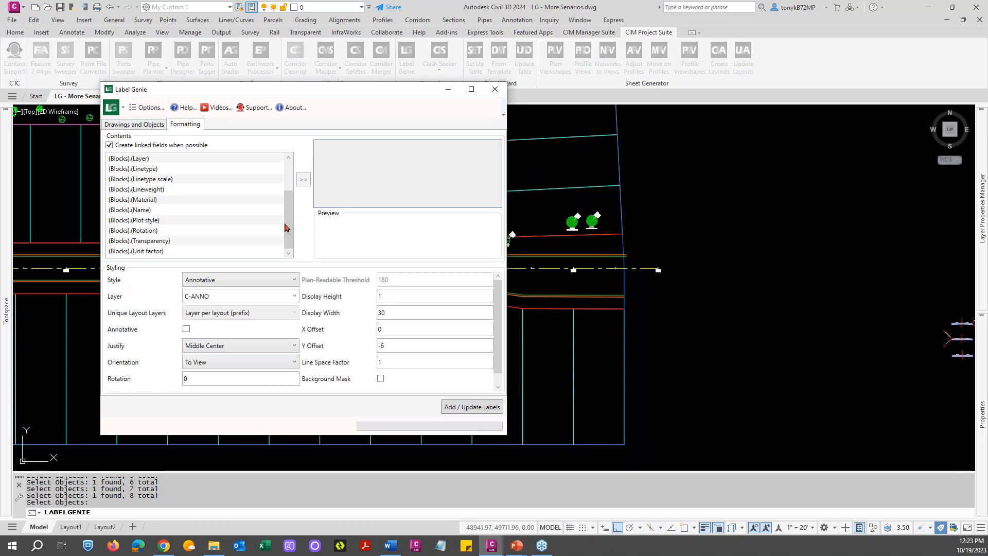
{"action": "left_click", "coordinate": [165, 211]}
{"action": "left_click", "coordinate": [303, 181]}
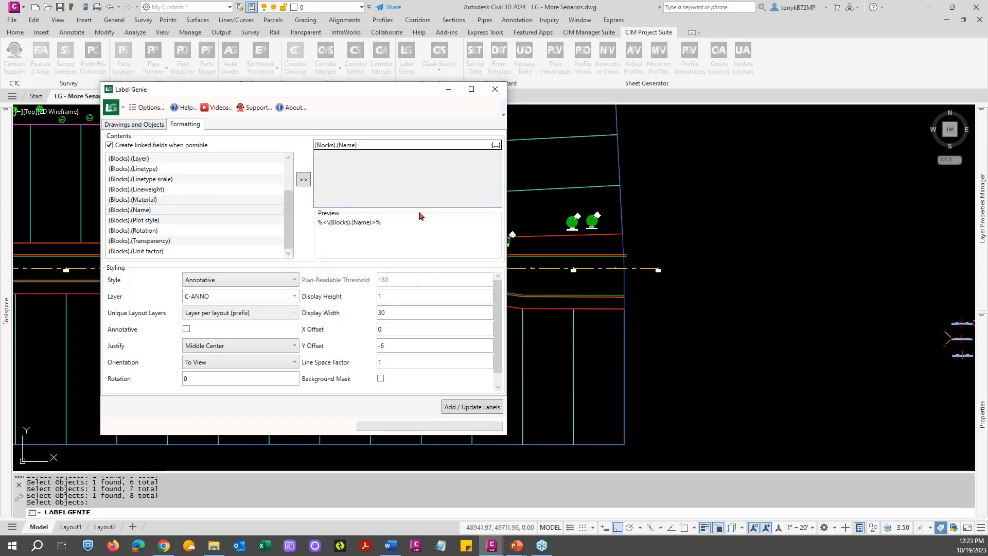
Step: Format the block name field in uppercase and add the labels to the selected street lights
{"action": "left_click", "coordinate": [495, 145]}
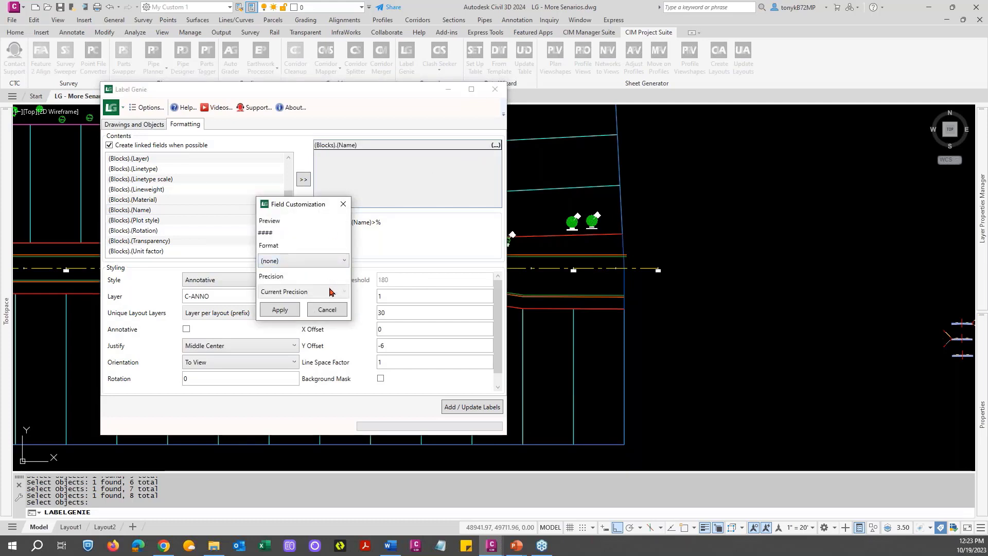
{"action": "left_click", "coordinate": [324, 260]}
{"action": "left_click", "coordinate": [285, 282]}
{"action": "left_click", "coordinate": [278, 310]}
{"action": "left_click", "coordinate": [468, 408]}
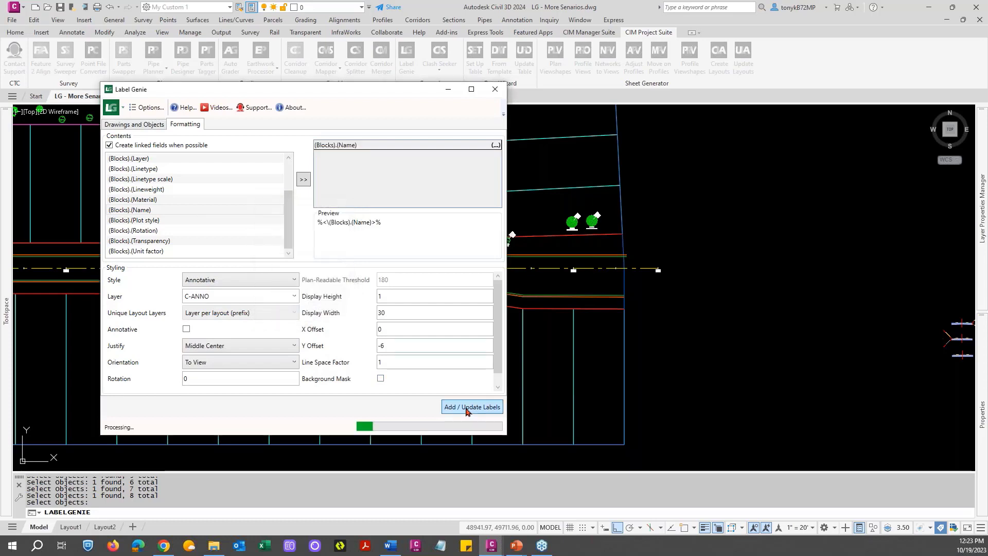
{"action": "left_click", "coordinate": [287, 281]}
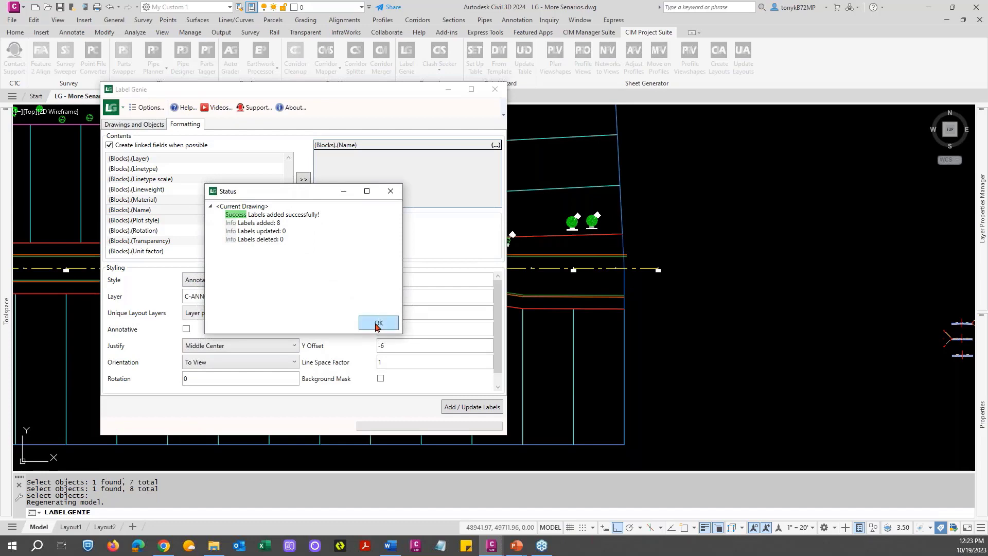
{"action": "left_click", "coordinate": [376, 327]}
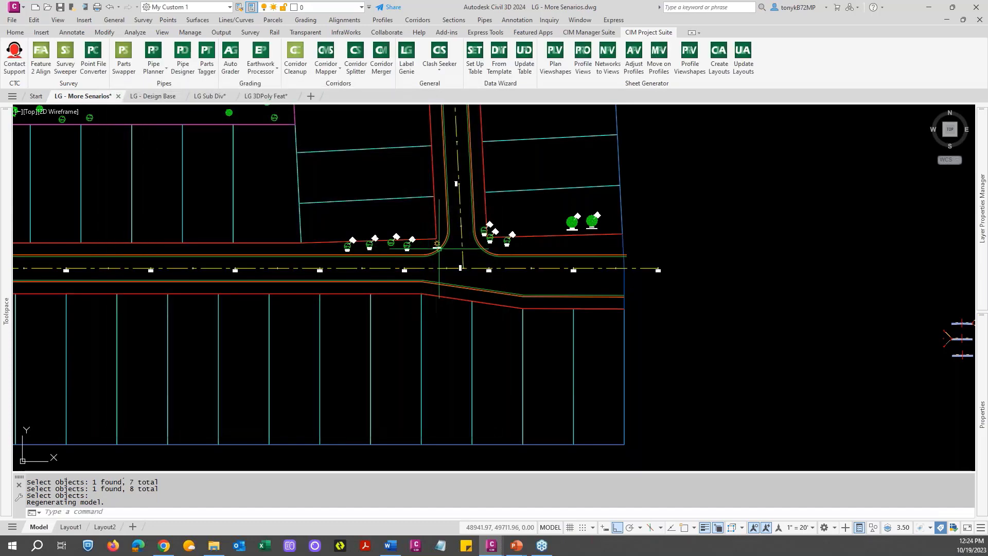
Step: Inspect the new street light label at the southern intersection
{"action": "scroll", "coordinate": [432, 260], "scroll_direction": "up", "scroll_amount": 6}
{"action": "key", "text": "Escape"}
{"action": "scroll", "coordinate": [435, 255], "scroll_direction": "down", "scroll_amount": 2}
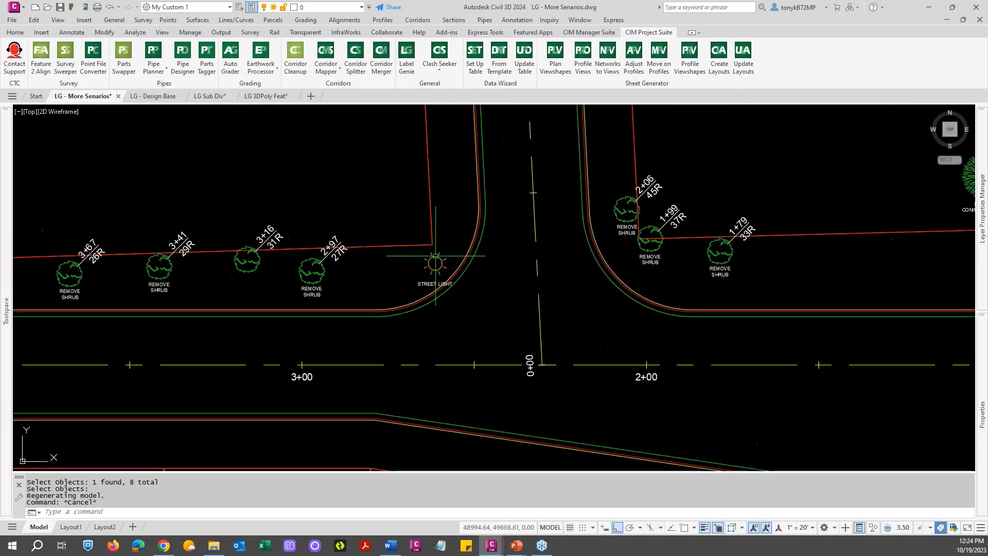
{"action": "key", "text": "Escape"}
{"action": "scroll", "coordinate": [436, 256], "scroll_direction": "down", "scroll_amount": 4}
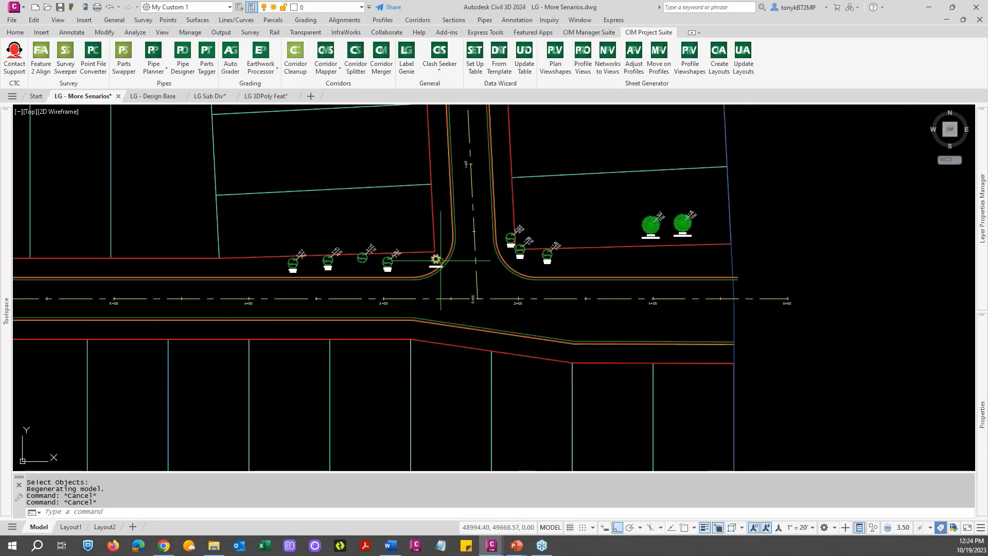
{"action": "scroll", "coordinate": [437, 248], "scroll_direction": "up", "scroll_amount": 4}
{"action": "scroll", "coordinate": [437, 248], "scroll_direction": "down", "scroll_amount": 5}
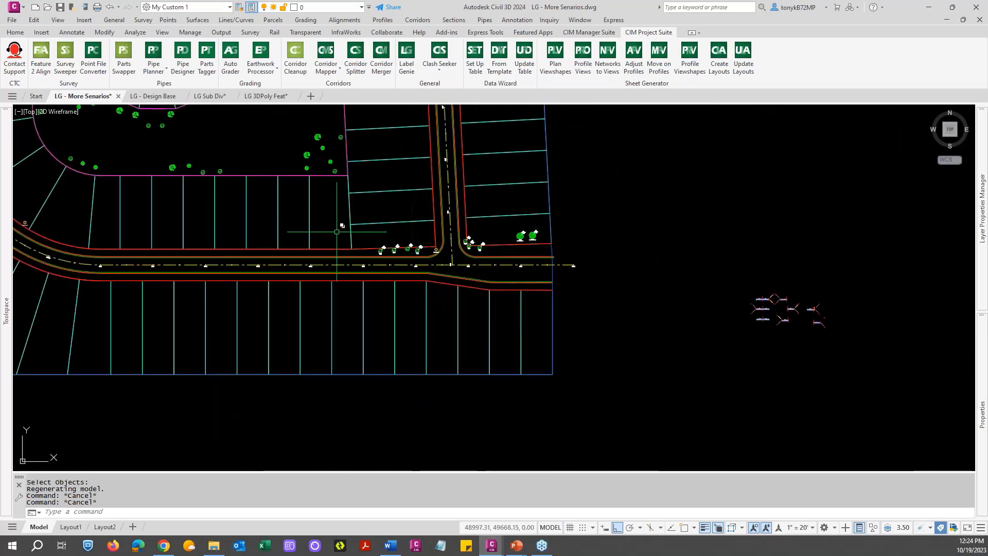
Step: Inspect the street light label on the southwest road curve and look over the surrounding subdivision
{"action": "middle_click_drag", "start_coordinate": [317, 216], "coordinate": [431, 271]}
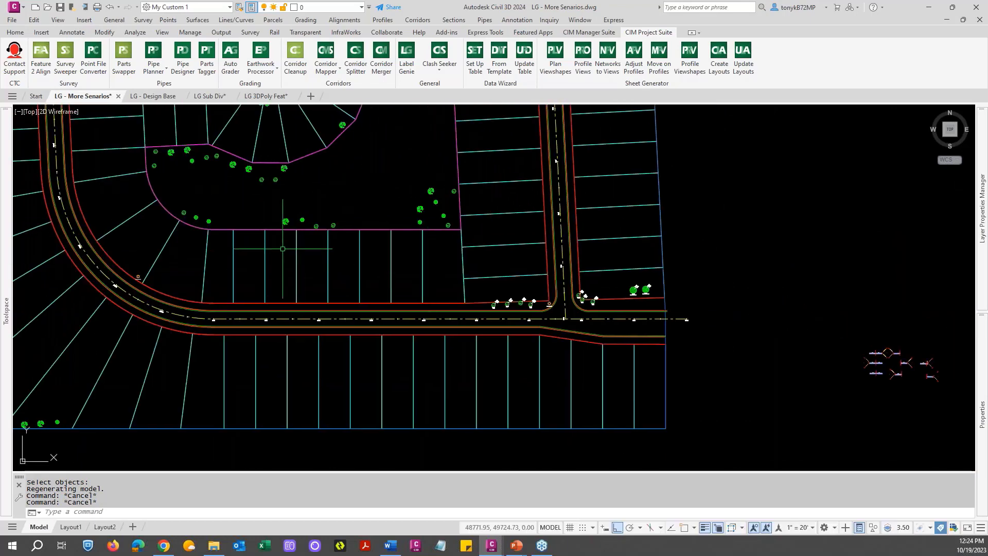
{"action": "key", "text": "Escape"}
{"action": "scroll", "coordinate": [163, 271], "scroll_direction": "up", "scroll_amount": 4}
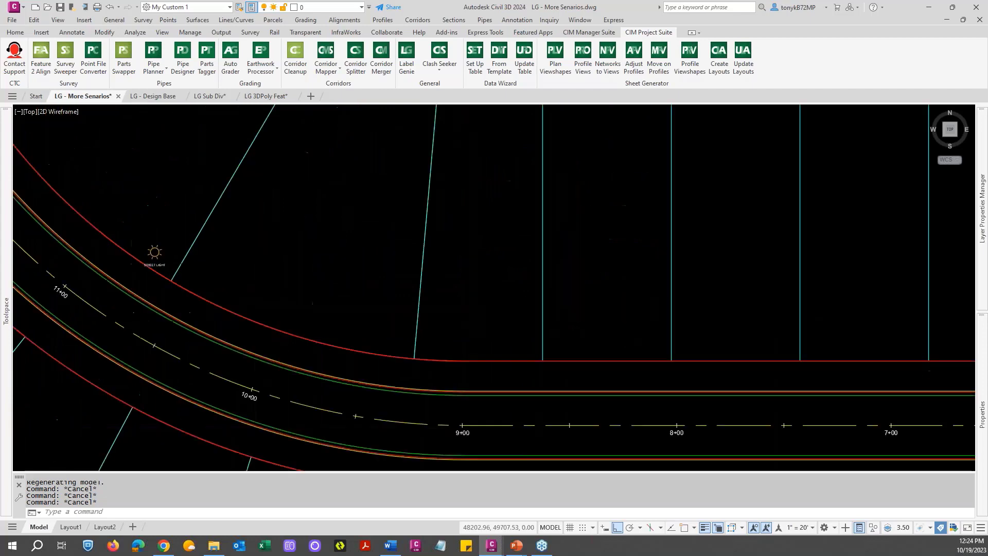
{"action": "scroll", "coordinate": [144, 237], "scroll_direction": "down", "scroll_amount": 2}
{"action": "key", "text": "Escape"}
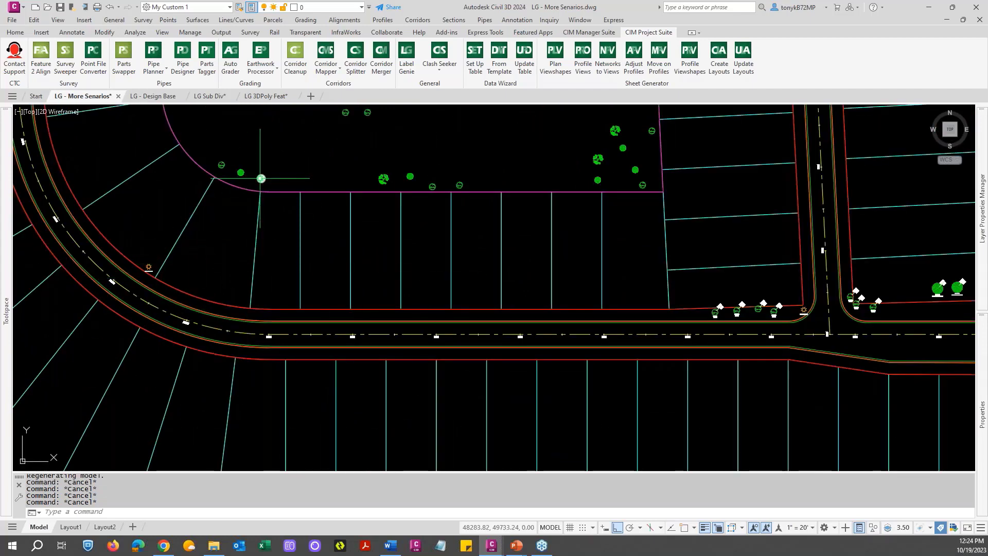
{"action": "scroll", "coordinate": [261, 179], "scroll_direction": "up", "scroll_amount": 4}
{"action": "scroll", "coordinate": [260, 176], "scroll_direction": "down", "scroll_amount": 4}
{"action": "middle_click_drag", "start_coordinate": [287, 226], "coordinate": [318, 299]}
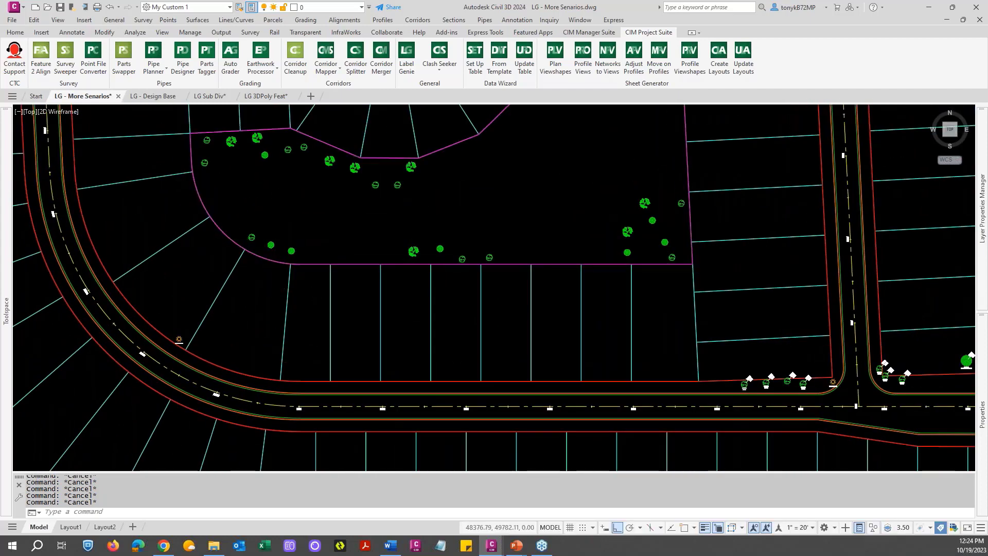
{"action": "scroll", "coordinate": [285, 238], "scroll_direction": "down", "scroll_amount": 4}
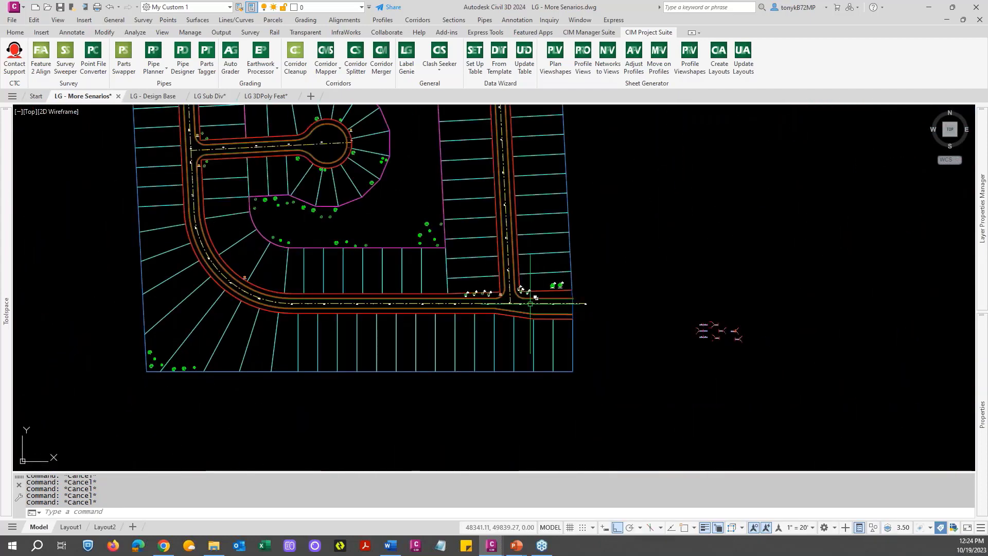
Step: Compare the shrub removal labels with the street light label near the southern intersection
{"action": "scroll", "coordinate": [500, 296], "scroll_direction": "up", "scroll_amount": 8}
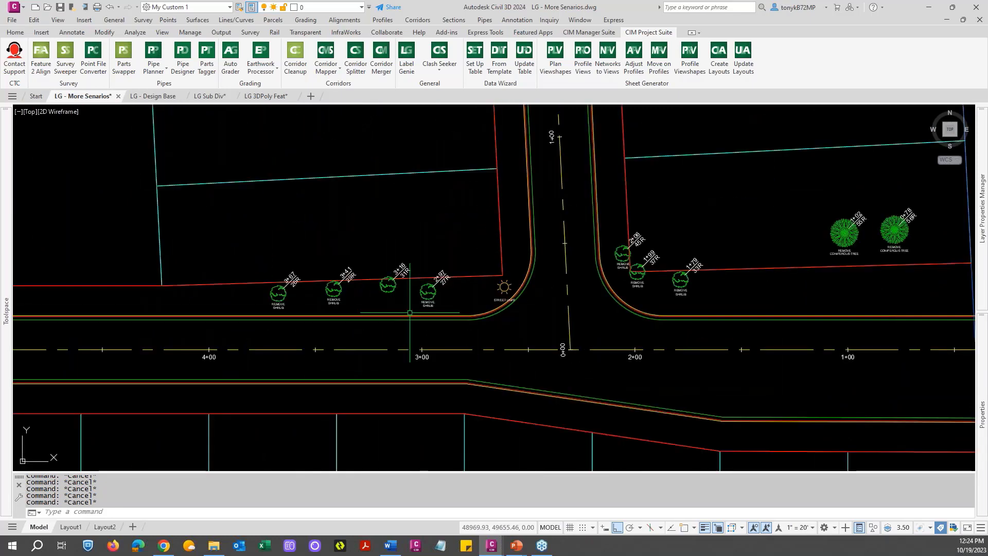
{"action": "scroll", "coordinate": [414, 311], "scroll_direction": "up", "scroll_amount": 2}
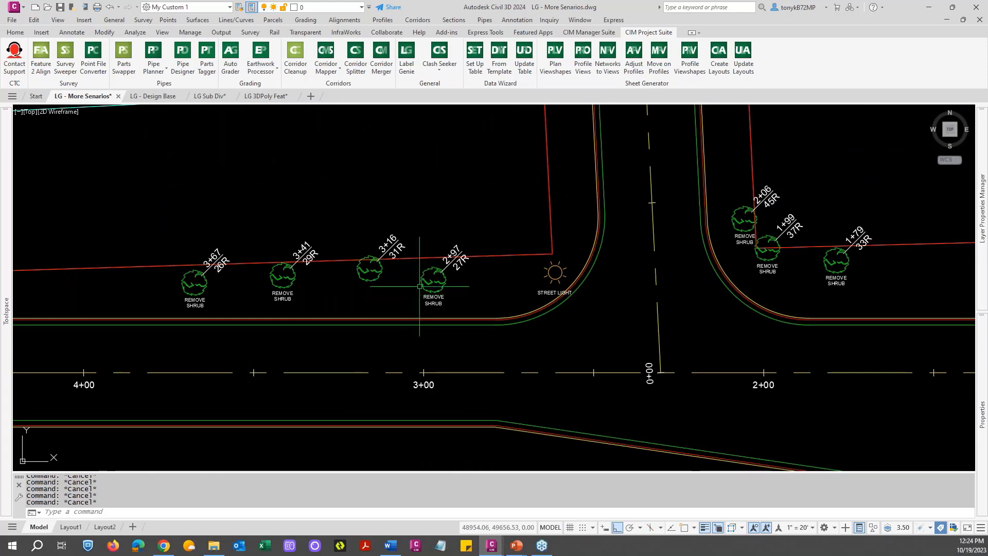
{"action": "scroll", "coordinate": [424, 282], "scroll_direction": "down", "scroll_amount": 4}
{"action": "scroll", "coordinate": [440, 281], "scroll_direction": "down", "scroll_amount": 4}
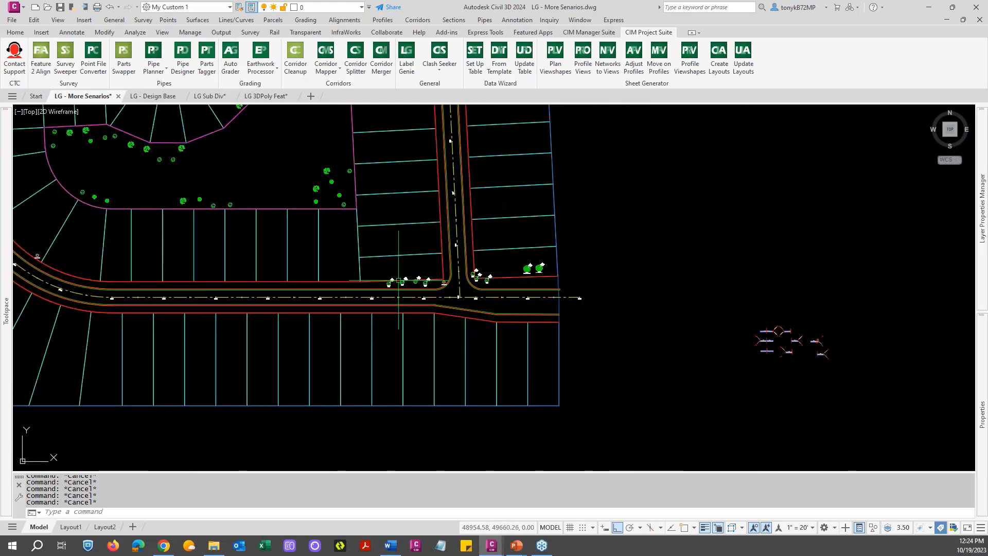
Step: Set up Label Genie for MultiLeader labels anchored to blocks in plan view and open the anchor object selection
{"action": "scroll", "coordinate": [365, 218], "scroll_direction": "up", "scroll_amount": 3}
{"action": "scroll", "coordinate": [247, 278], "scroll_direction": "up", "scroll_amount": 4}
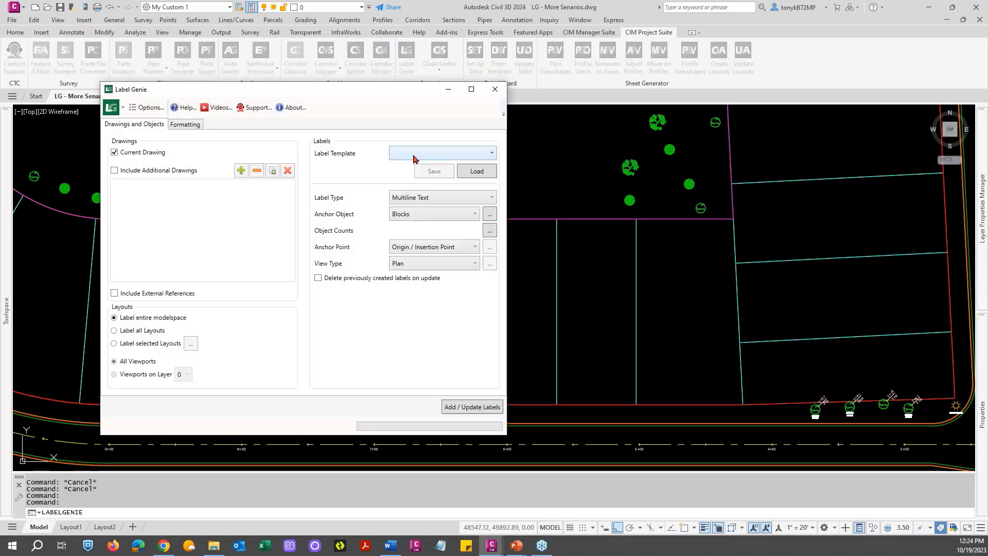
{"action": "left_click", "coordinate": [444, 198]}
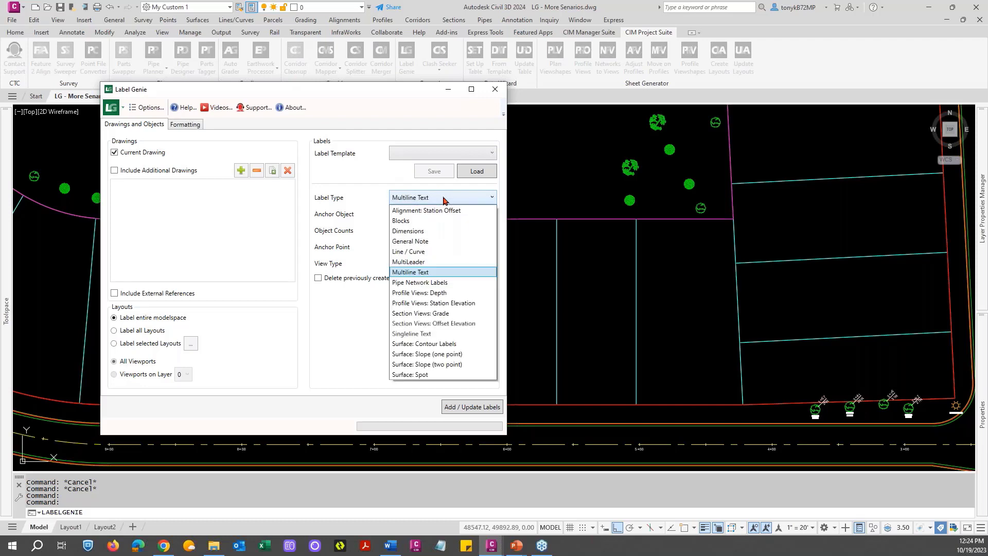
{"action": "left_click", "coordinate": [420, 263]}
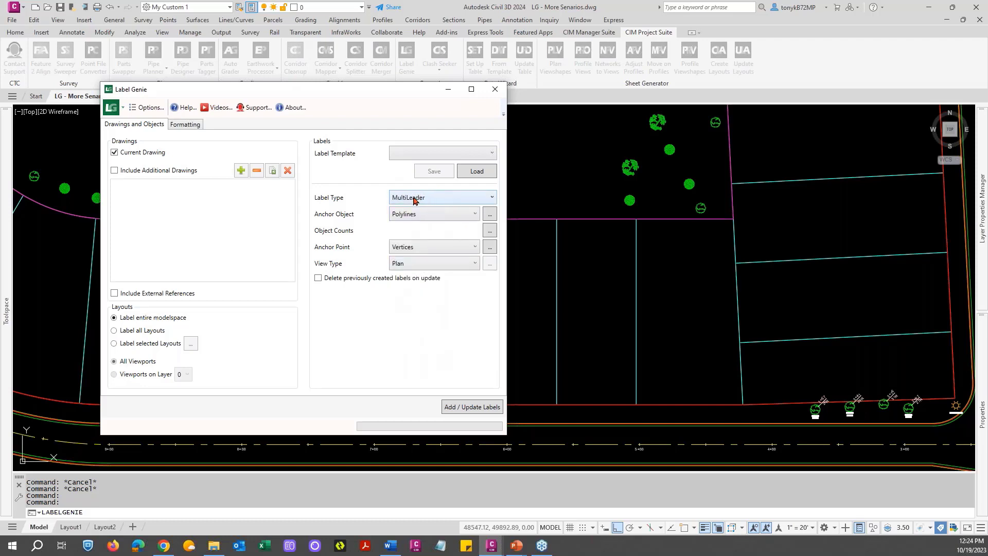
{"action": "left_click", "coordinate": [458, 214]}
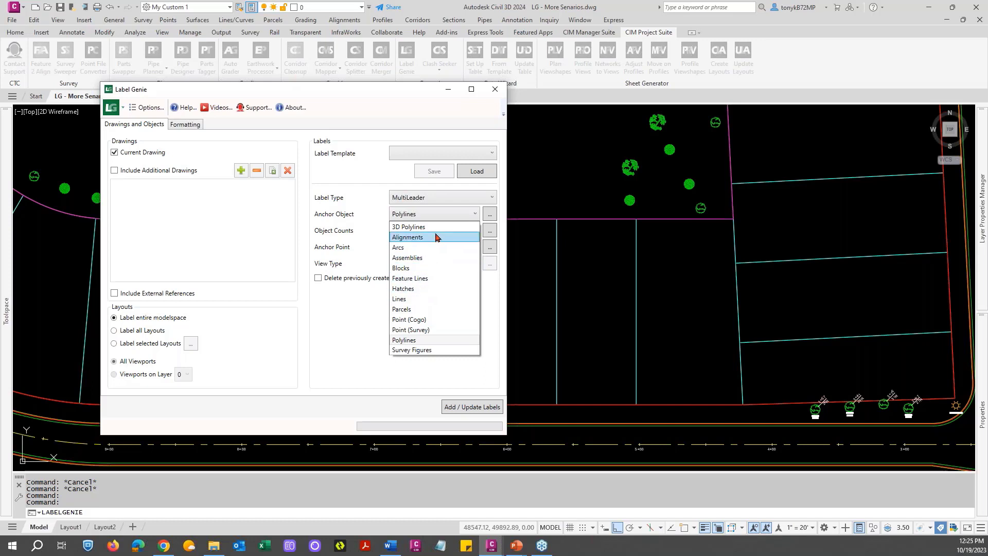
{"action": "left_click", "coordinate": [436, 215]}
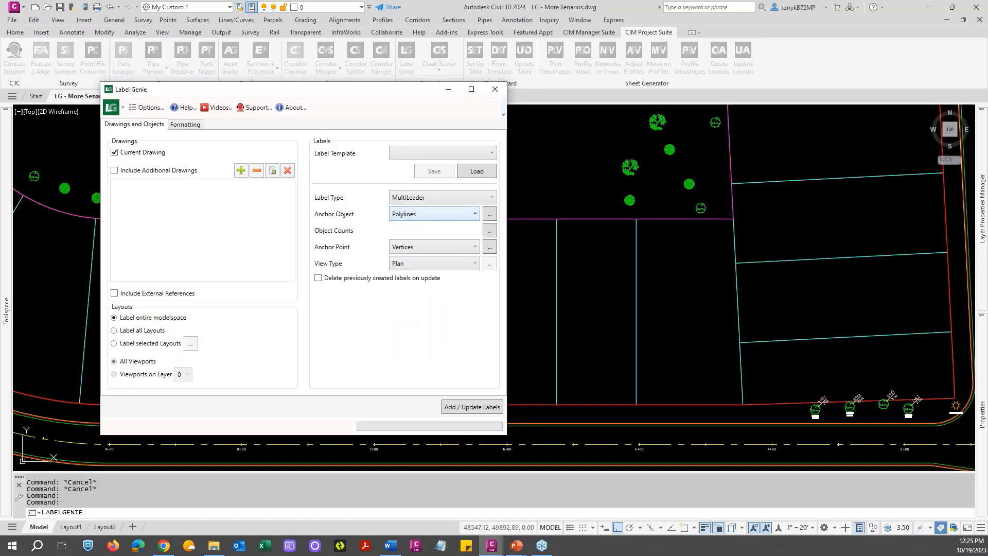
{"action": "left_click", "coordinate": [436, 213]}
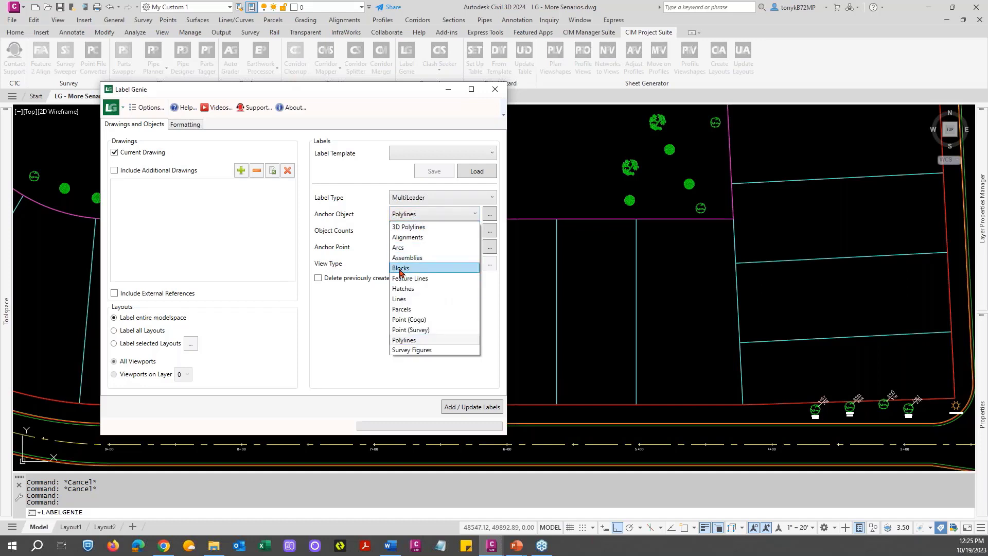
{"action": "left_click", "coordinate": [443, 219]}
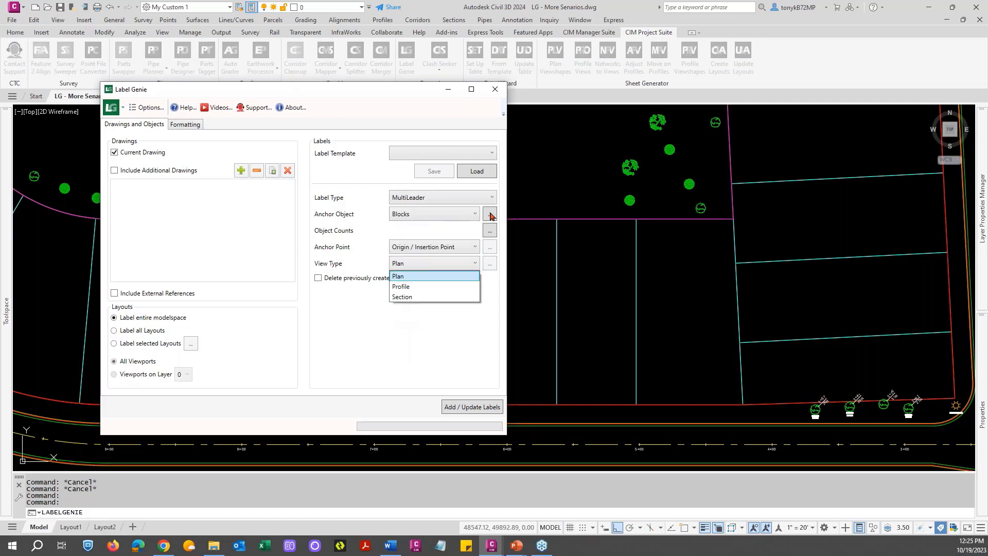
{"action": "left_click", "coordinate": [432, 265]}
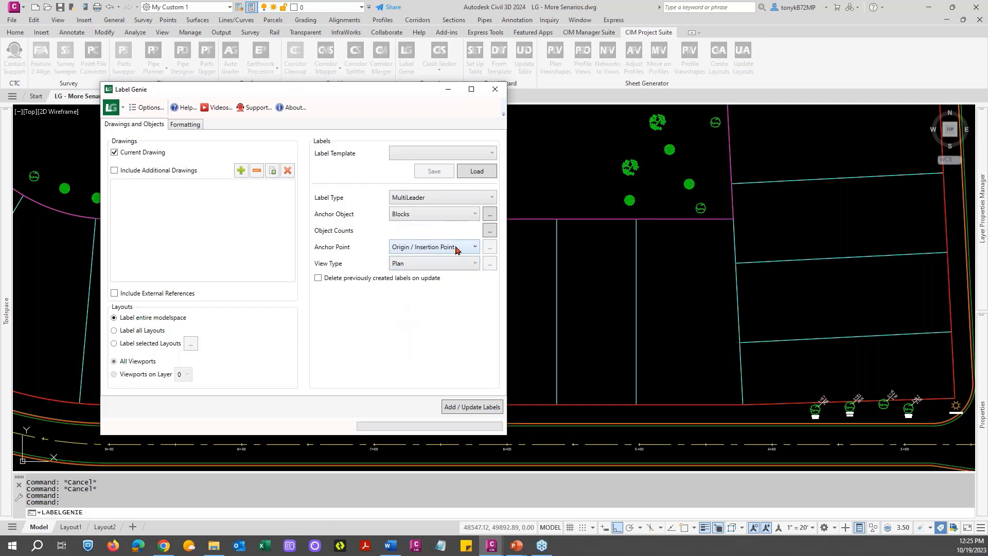
{"action": "left_click", "coordinate": [490, 216]}
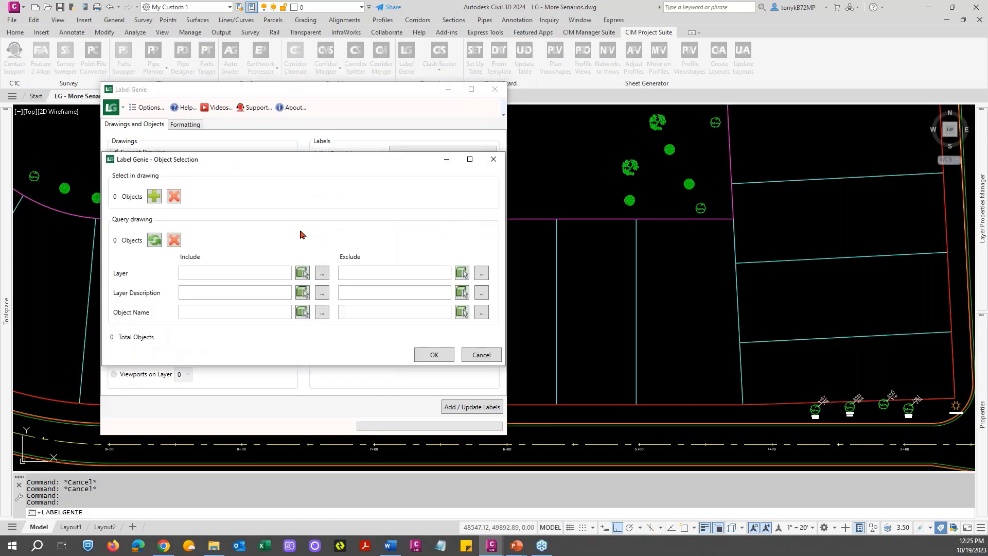
Step: Try to pick a shrub on the open space's southern edge for the included layer filter
{"action": "left_click", "coordinate": [308, 274]}
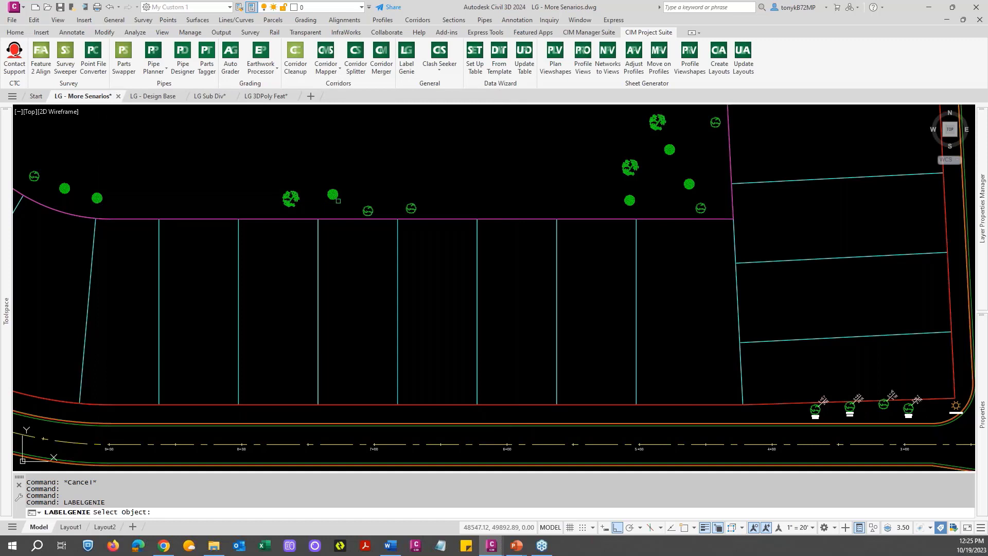
{"action": "left_click", "coordinate": [367, 210]}
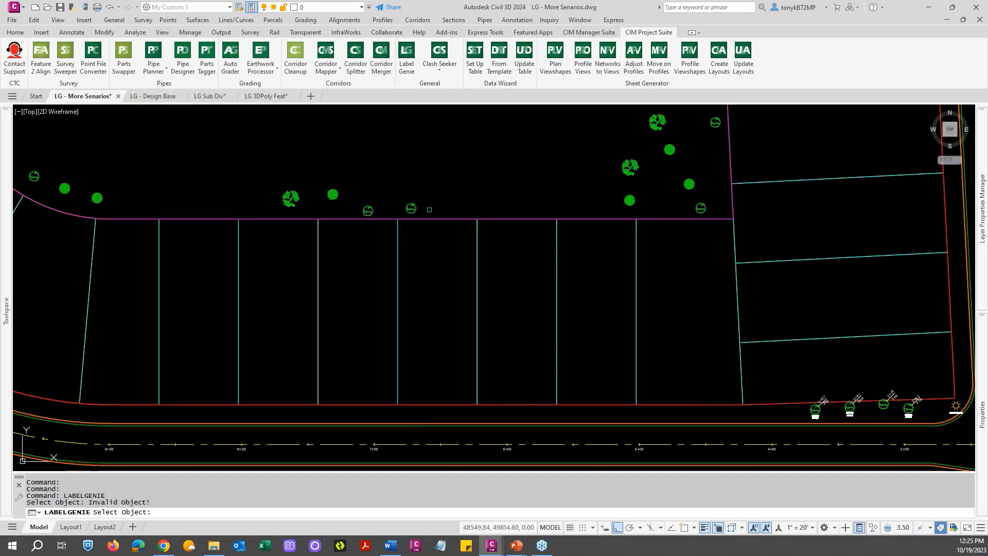
{"action": "left_click", "coordinate": [371, 204]}
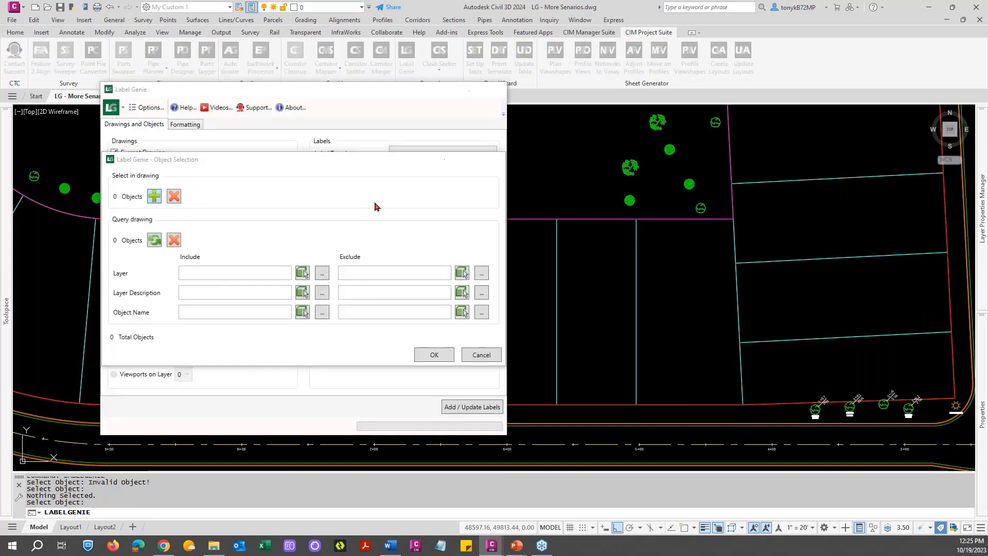
Step: Try to window-select the row of trees and shrubs along the open space's southern edge as label objects
{"action": "left_click", "coordinate": [443, 211]}
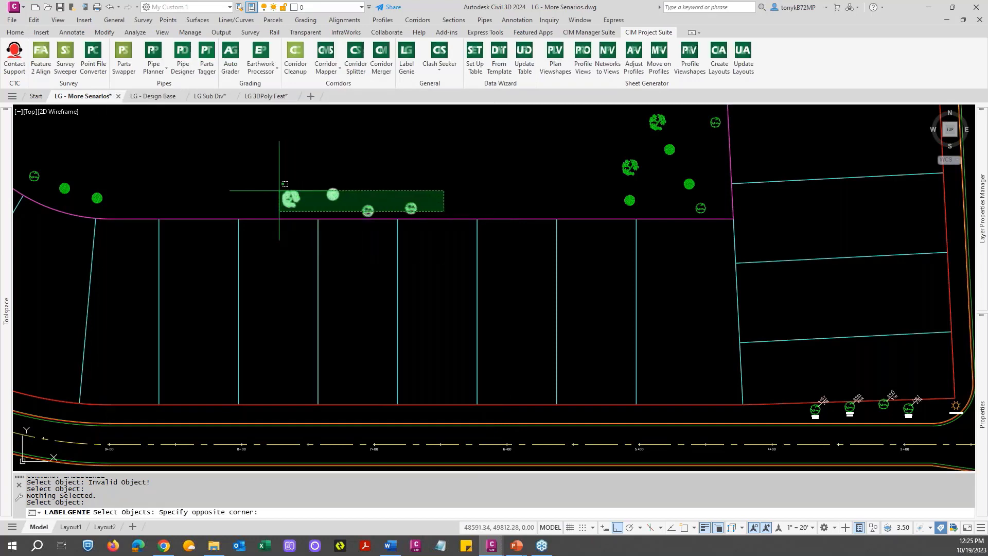
{"action": "left_click", "coordinate": [424, 170]}
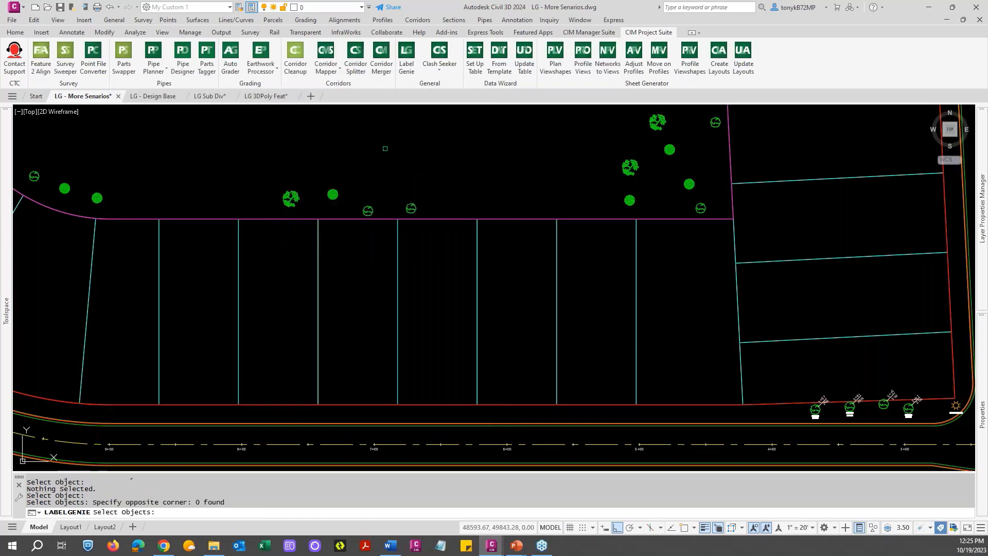
{"action": "left_click", "coordinate": [437, 211]}
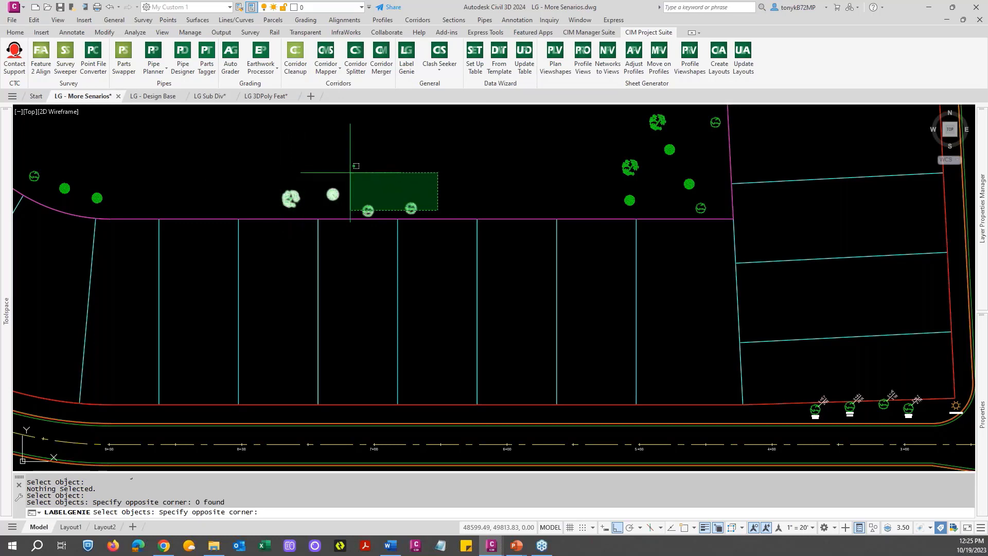
{"action": "left_click", "coordinate": [348, 169]}
Step: Select the large tree at the west end of that row with a crossing window as a label object
{"action": "left_click", "coordinate": [317, 231]}
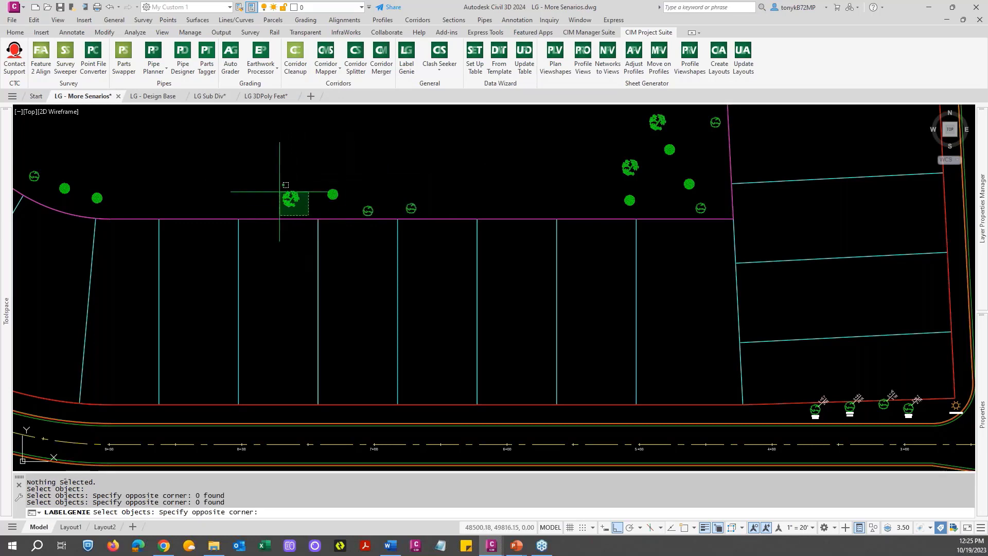
{"action": "left_click", "coordinate": [274, 171]}
{"action": "key", "text": "Return"}
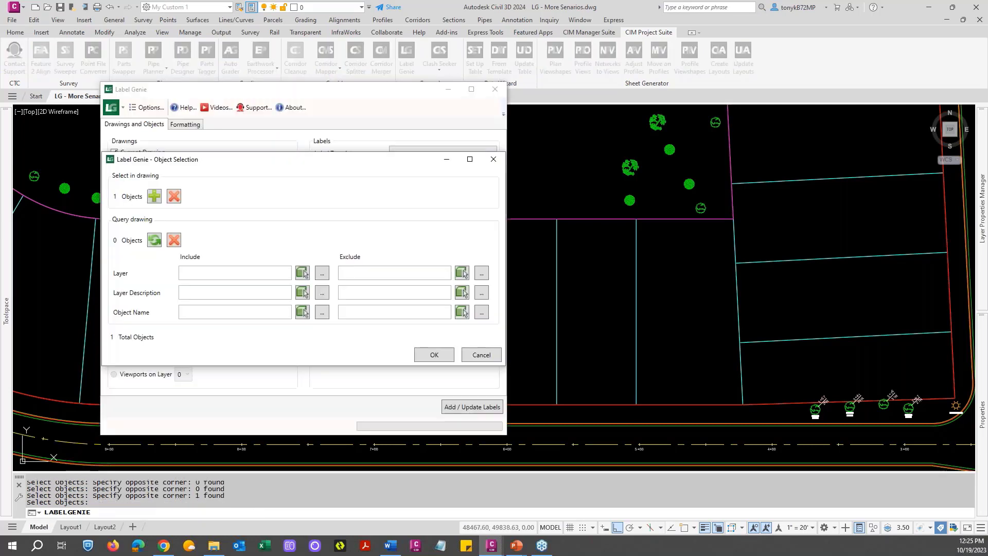
Step: Accept the one selected tree block as the label's anchor object and set the label style to Keynote Circle
{"action": "left_click", "coordinate": [434, 355]}
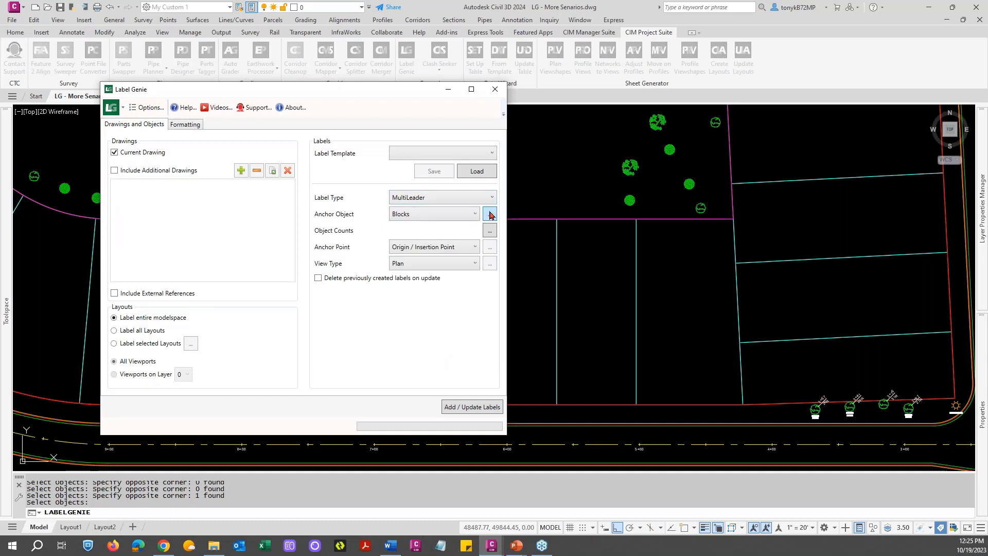
{"action": "left_click", "coordinate": [185, 125]}
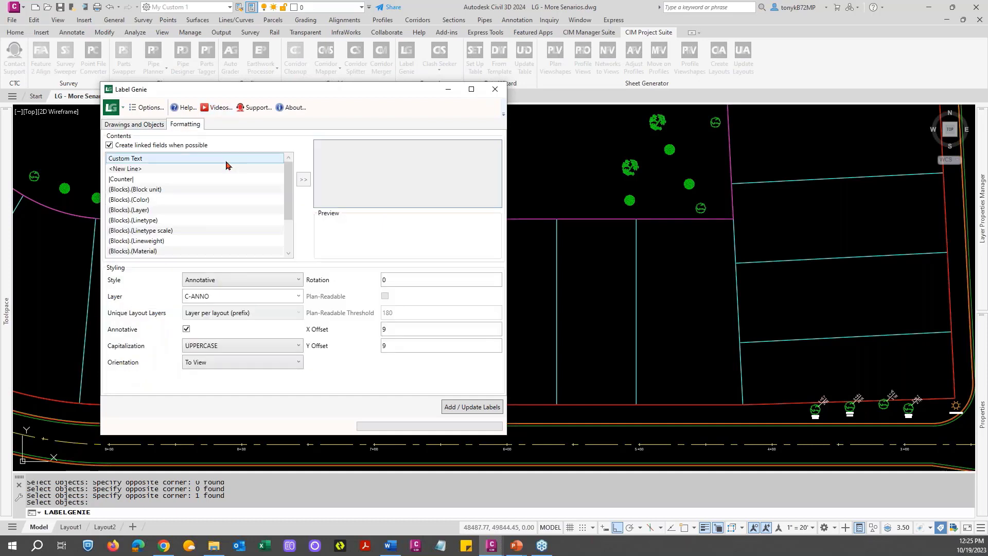
{"action": "left_click", "coordinate": [273, 284]}
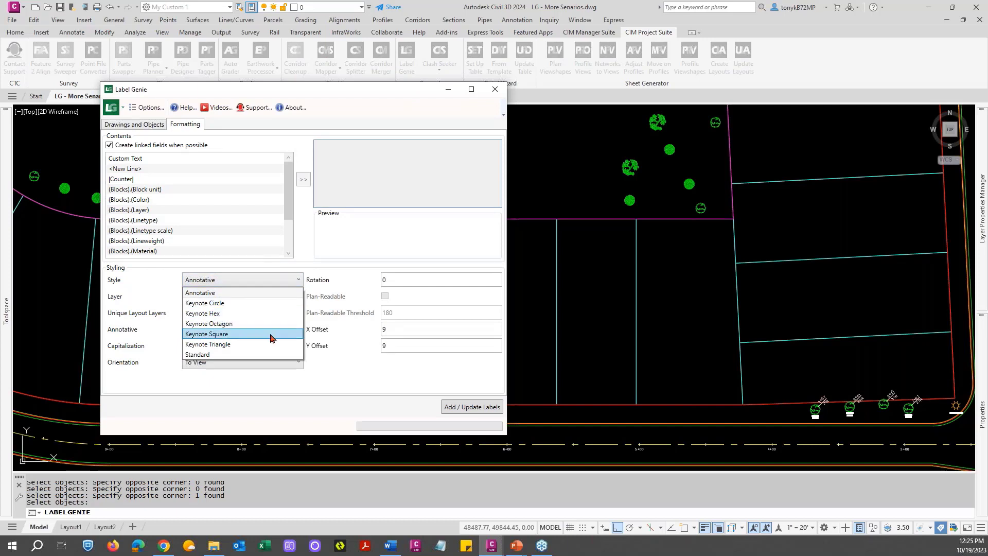
{"action": "left_click", "coordinate": [225, 304]}
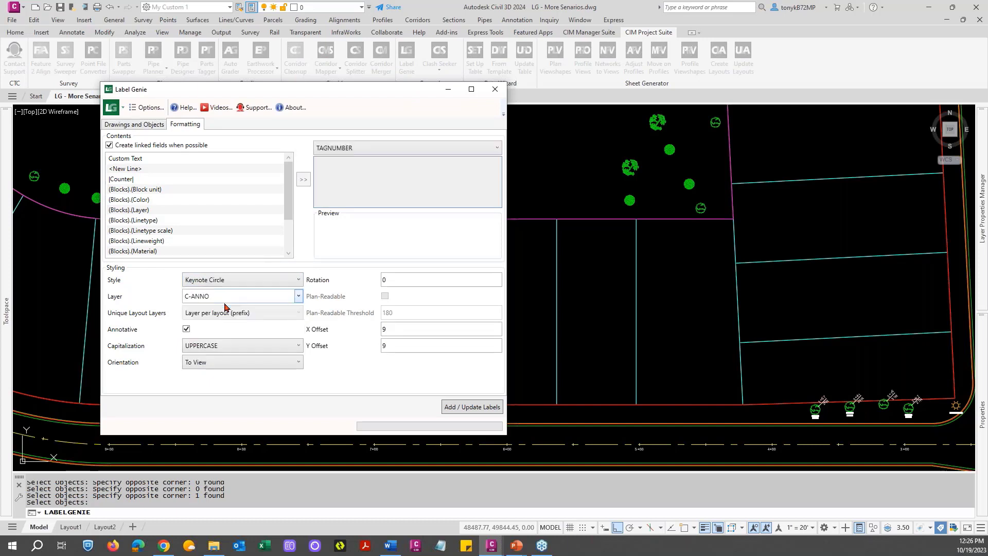
Step: Add custom text reading 1 as the content of the label's TAGNUMBER attribute
{"action": "left_click", "coordinate": [343, 148]}
{"action": "left_click", "coordinate": [343, 149]}
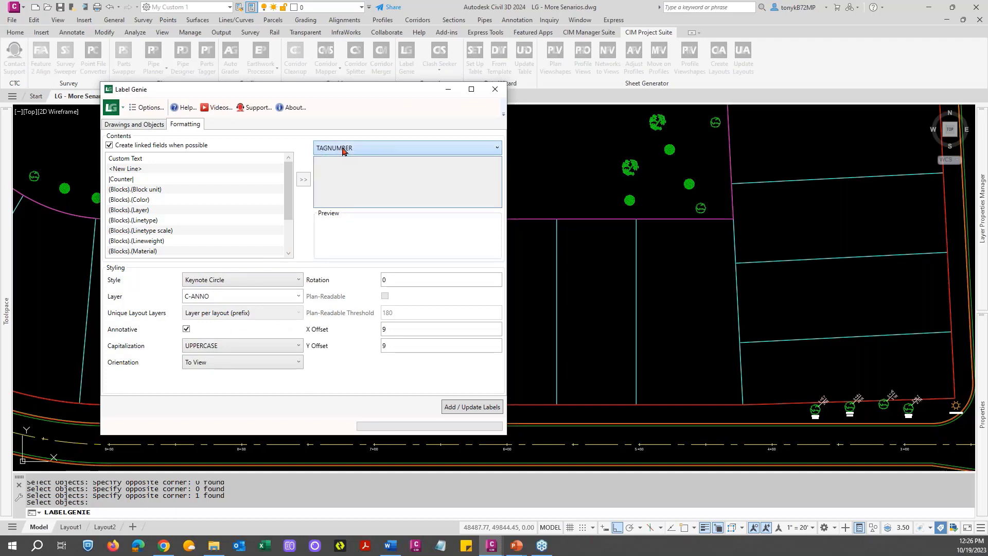
{"action": "left_click", "coordinate": [169, 161]}
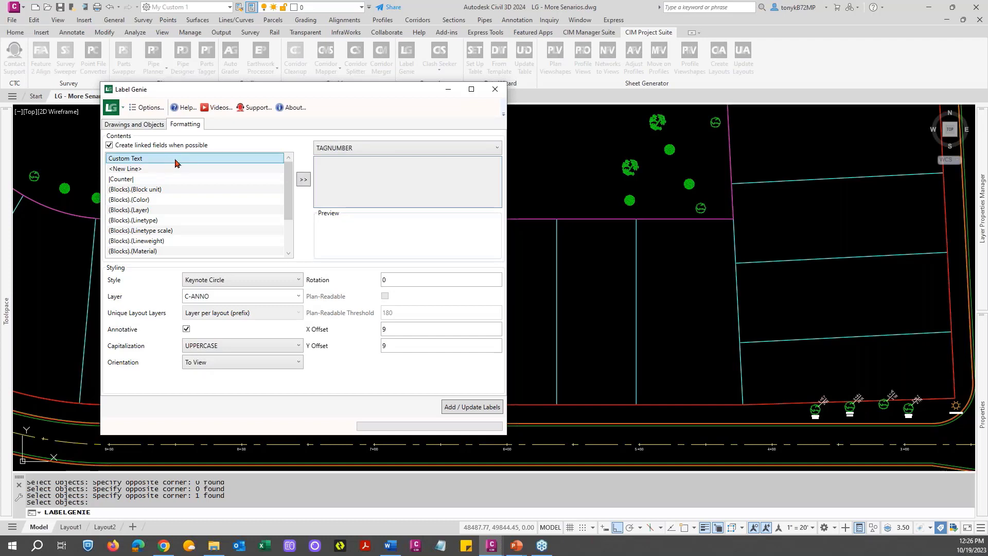
{"action": "left_click", "coordinate": [303, 180]}
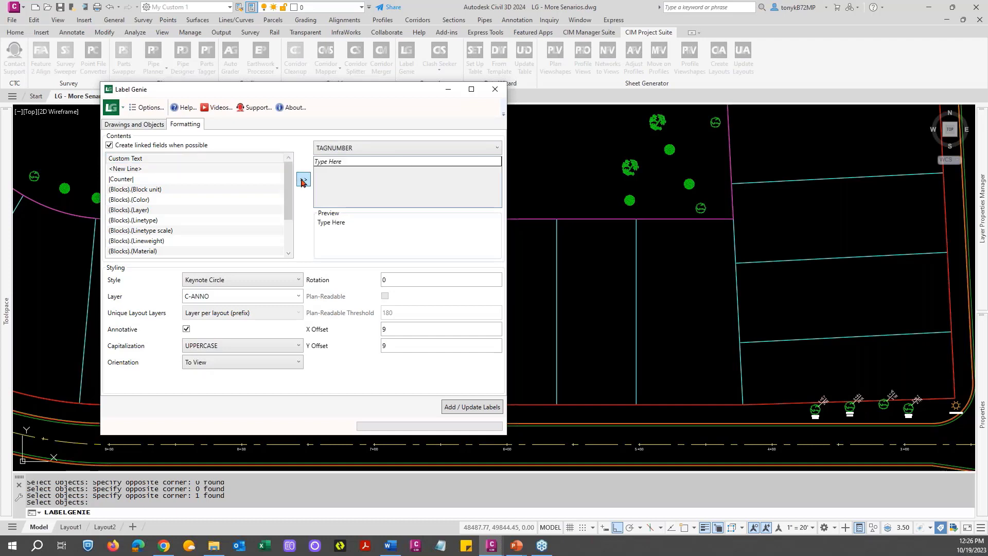
{"action": "double_click", "coordinate": [347, 164]}
{"action": "left_click_drag", "start_coordinate": [348, 164], "coordinate": [291, 172]}
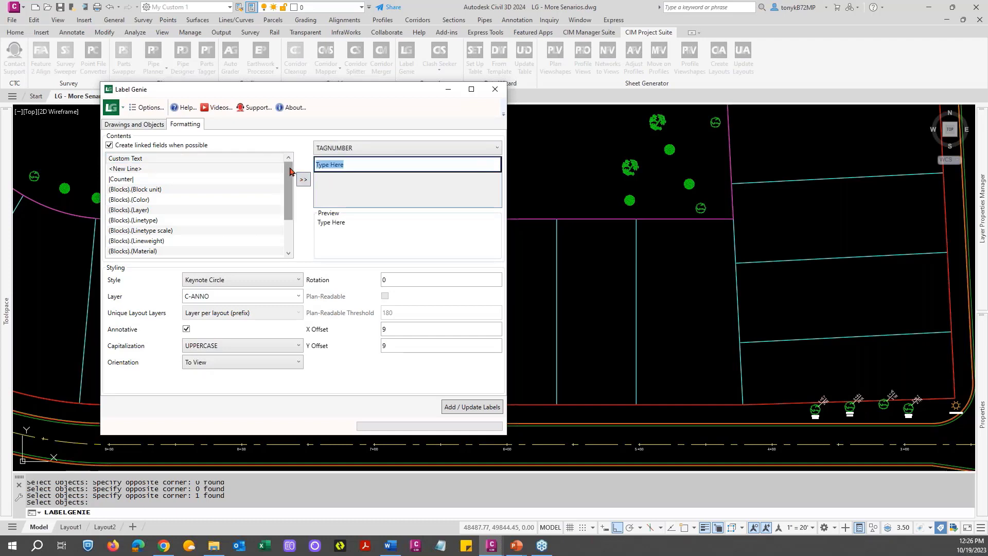
{"action": "type", "text": "1"}
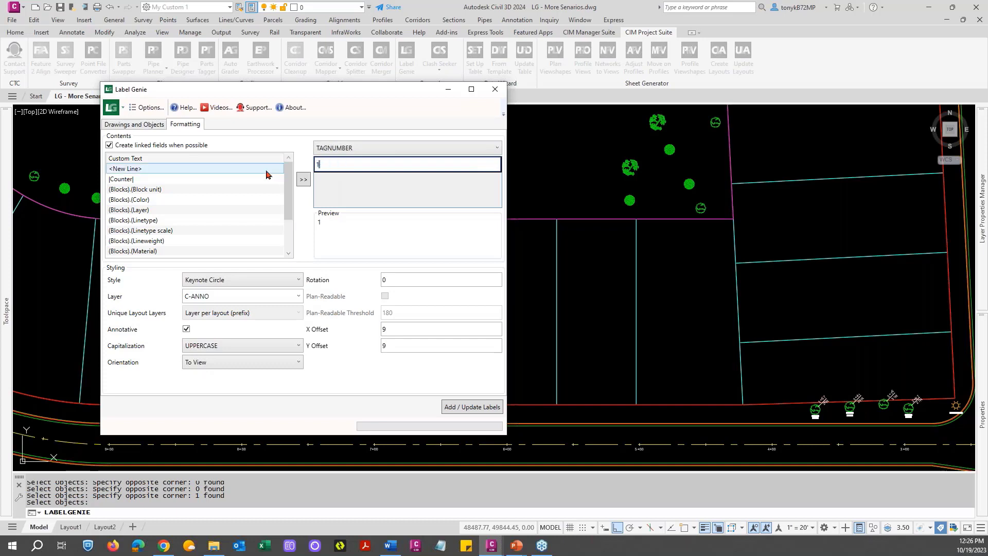
Step: Fill the label's DESCRIPTION attribute with the linked (Blocks).(Name) field
{"action": "left_click", "coordinate": [347, 149]}
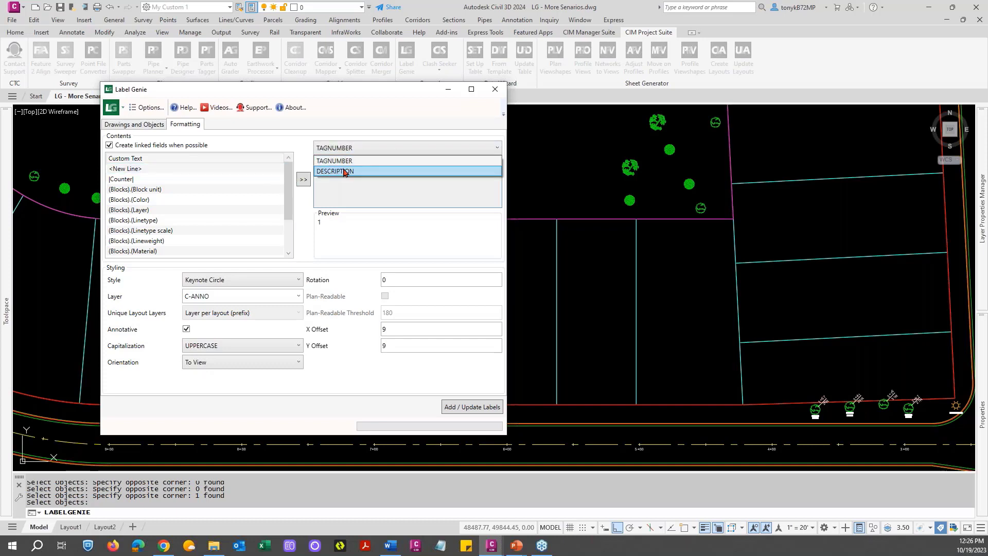
{"action": "left_click", "coordinate": [351, 168]}
{"action": "left_click_drag", "start_coordinate": [288, 194], "coordinate": [289, 217]}
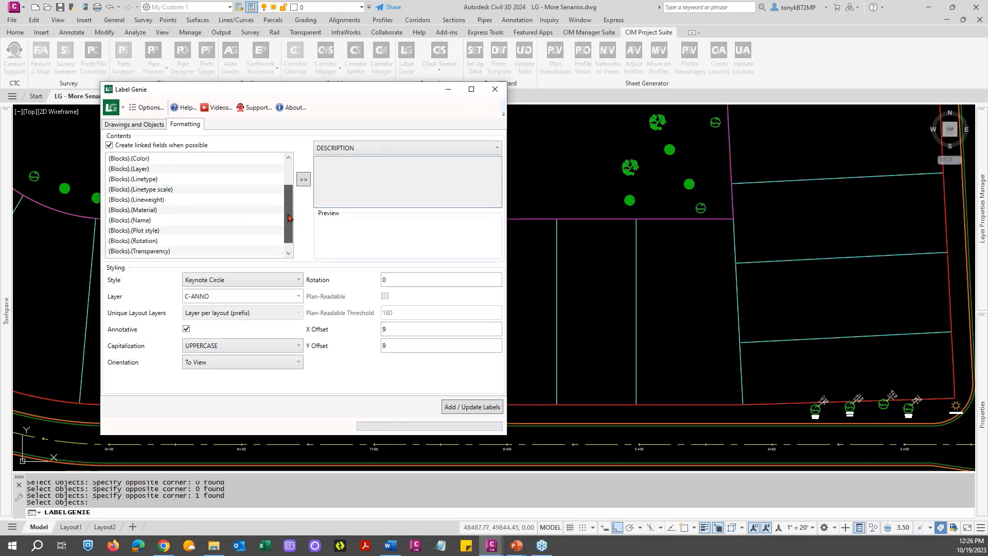
{"action": "left_click", "coordinate": [161, 222]}
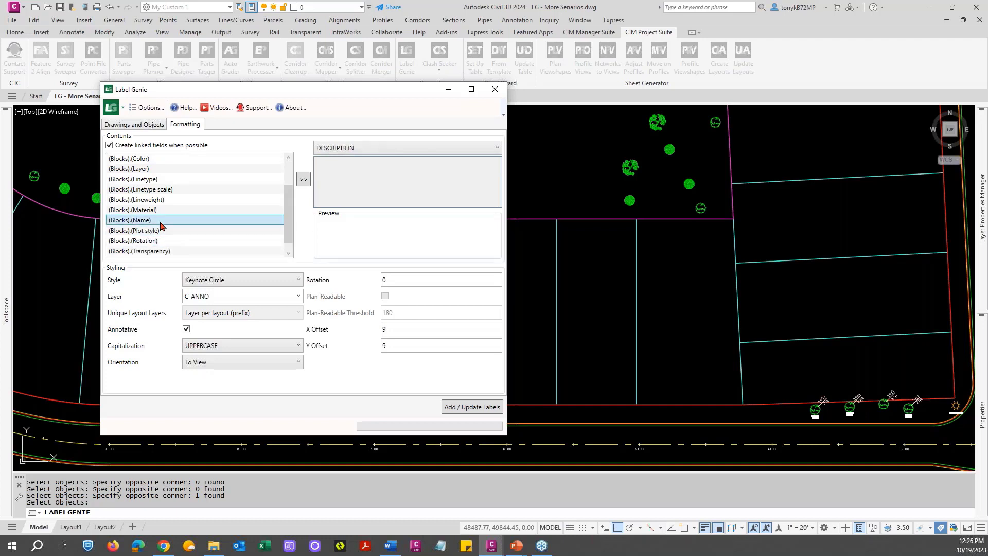
{"action": "left_click", "coordinate": [303, 180]}
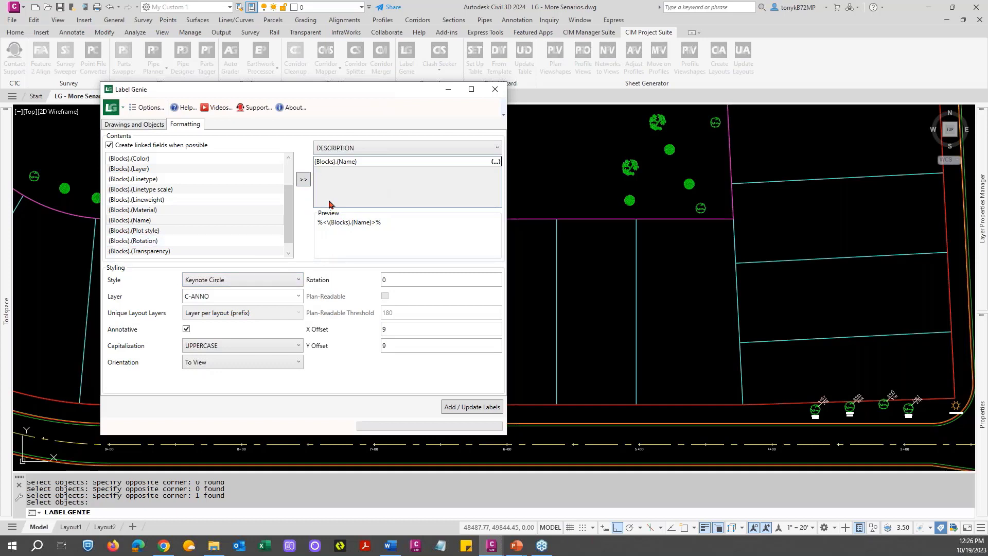
{"action": "left_click", "coordinate": [354, 149]}
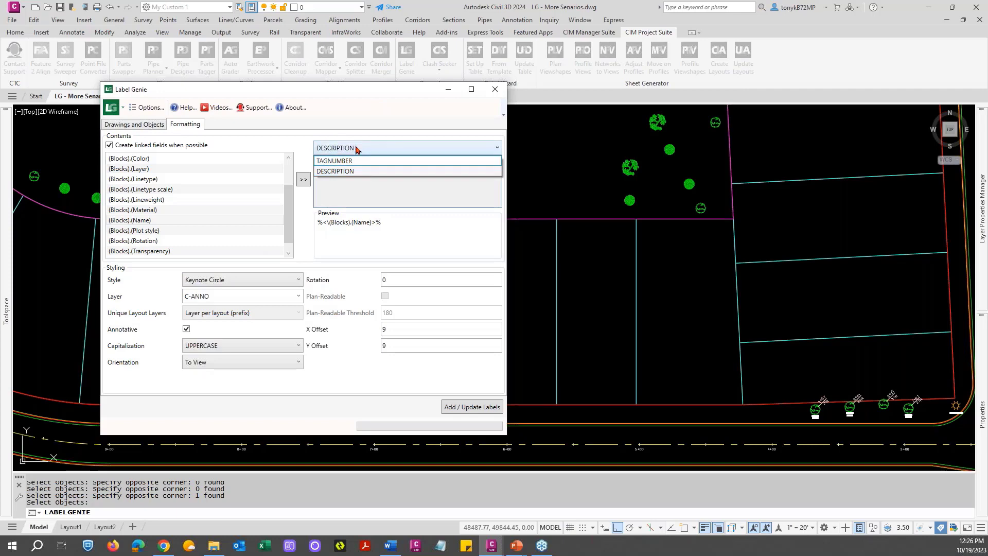
{"action": "left_click", "coordinate": [335, 170]}
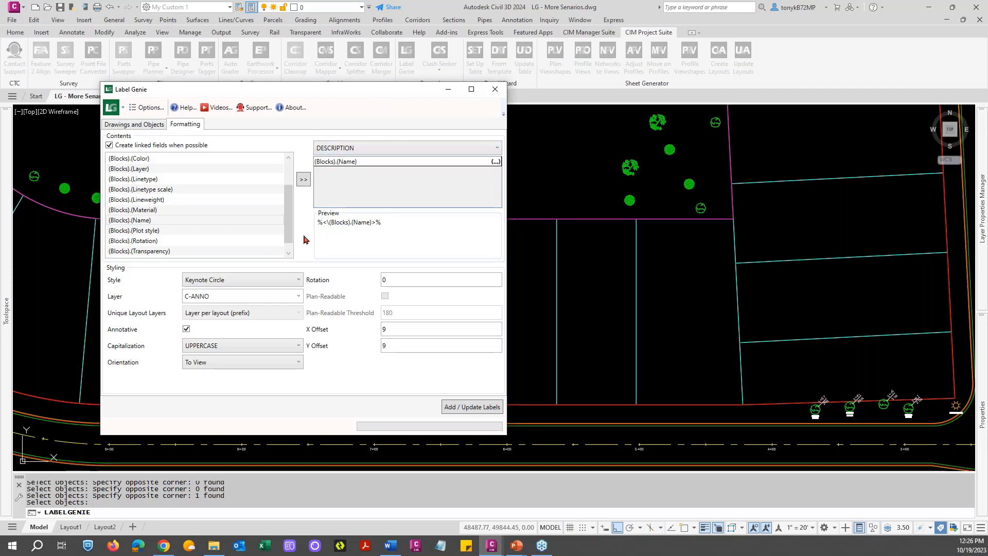
Step: Add the keynote label to the selected tree and close Label Genie
{"action": "left_click", "coordinate": [466, 407]}
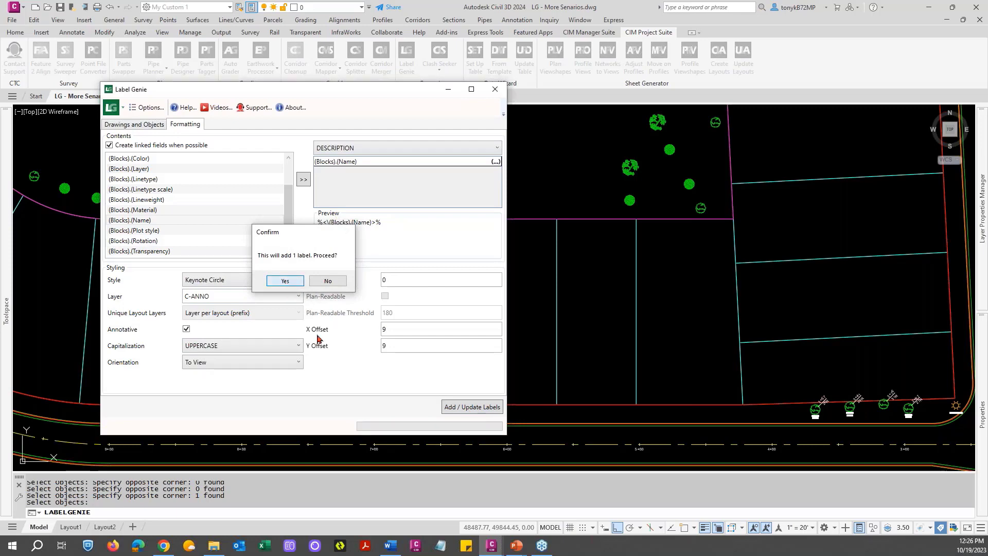
{"action": "left_click", "coordinate": [286, 281]}
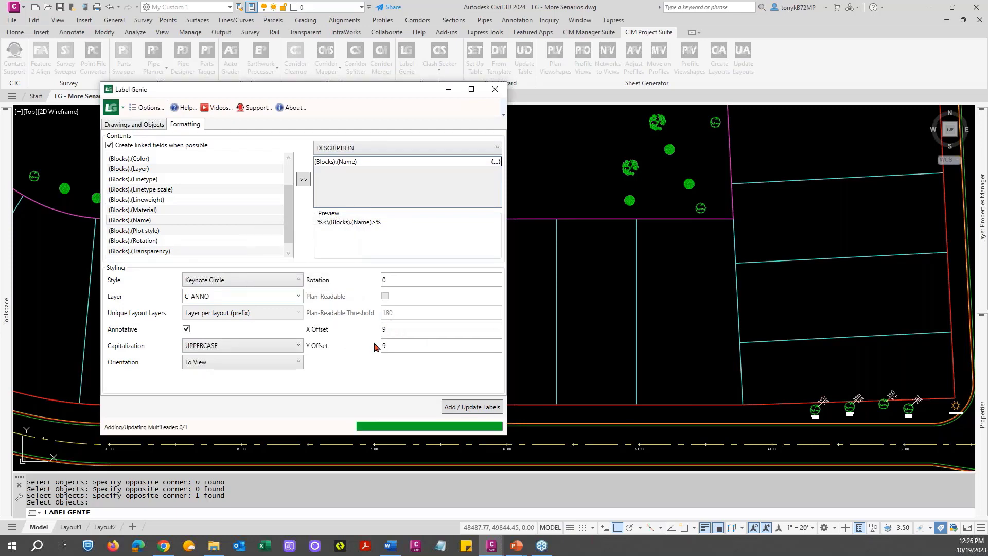
{"action": "left_click", "coordinate": [377, 323]}
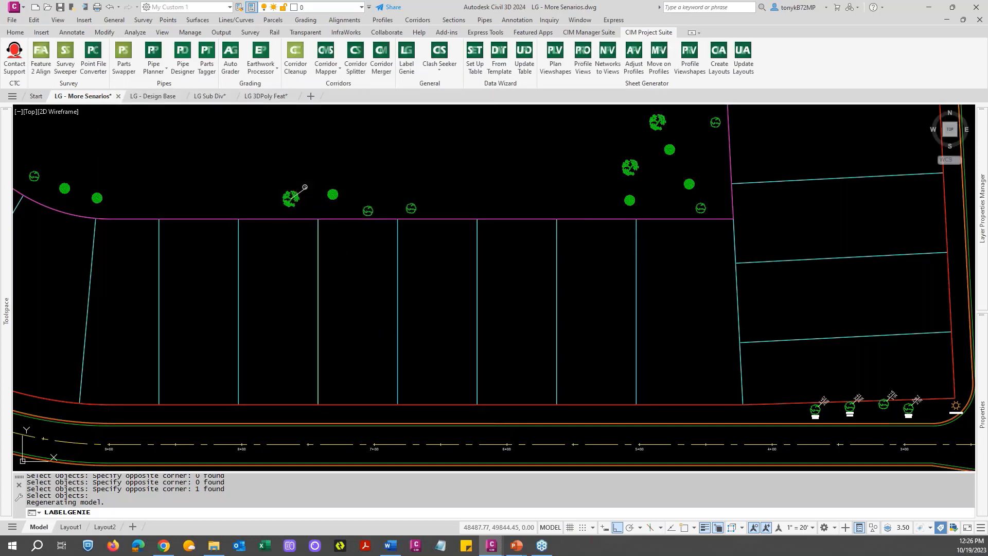
{"action": "key", "text": "Escape"}
Step: Set the keynote label's X Offset and Y Offset to 5 in Label Genie and update the existing label
{"action": "scroll", "coordinate": [303, 187], "scroll_direction": "up", "scroll_amount": 4}
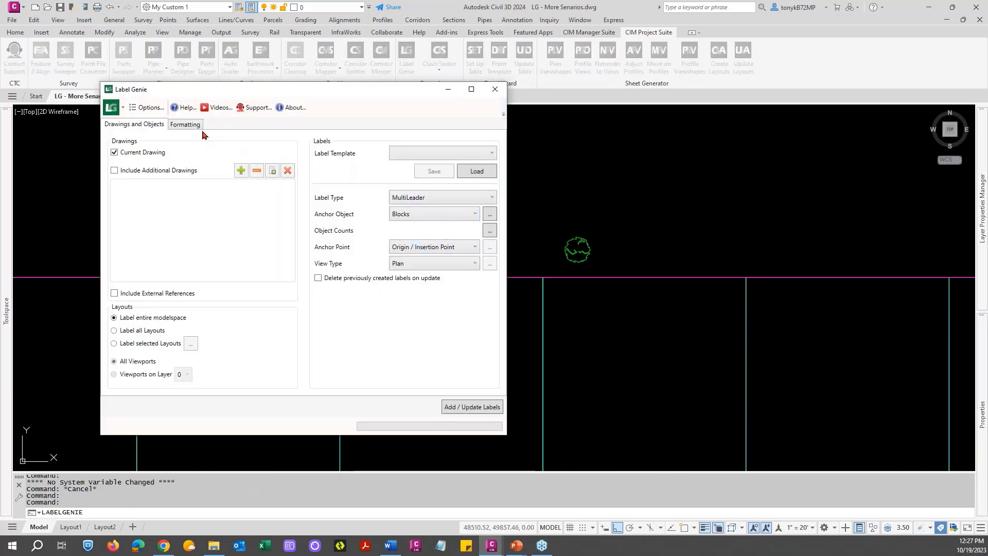
{"action": "left_click", "coordinate": [186, 126]}
{"action": "left_click_drag", "start_coordinate": [397, 325], "coordinate": [344, 328]}
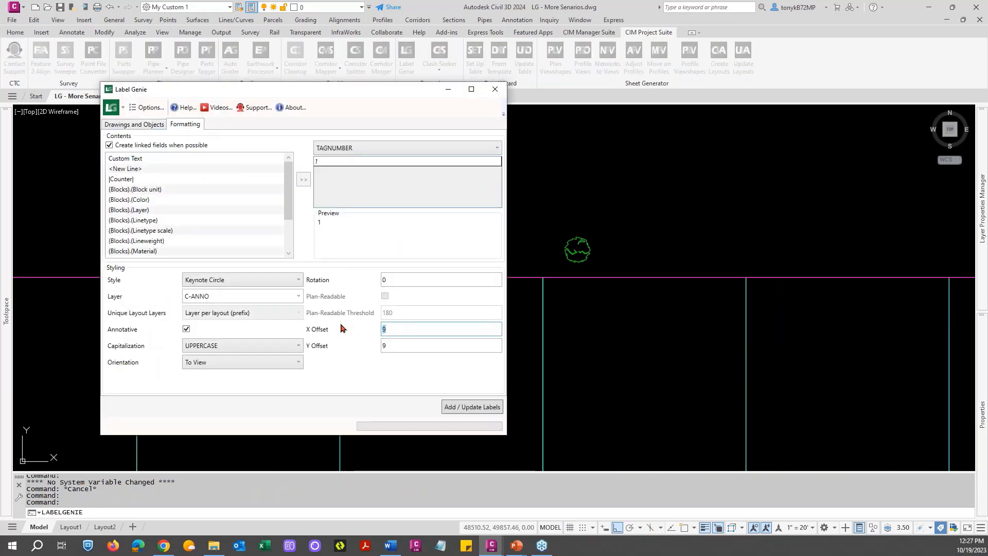
{"action": "type", "text": "5"}
{"action": "double_click", "coordinate": [388, 346]}
{"action": "type", "text": "5"}
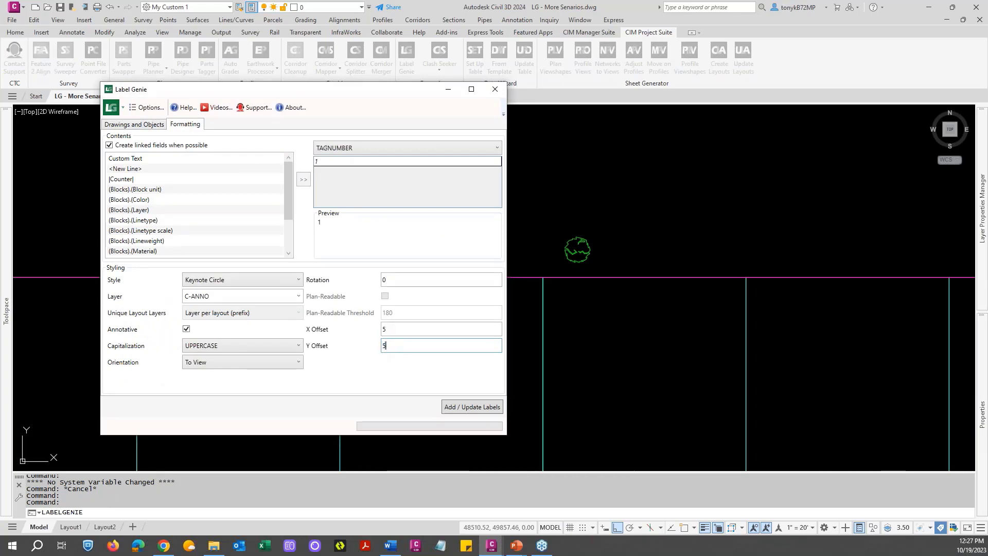
{"action": "left_click", "coordinate": [472, 409]}
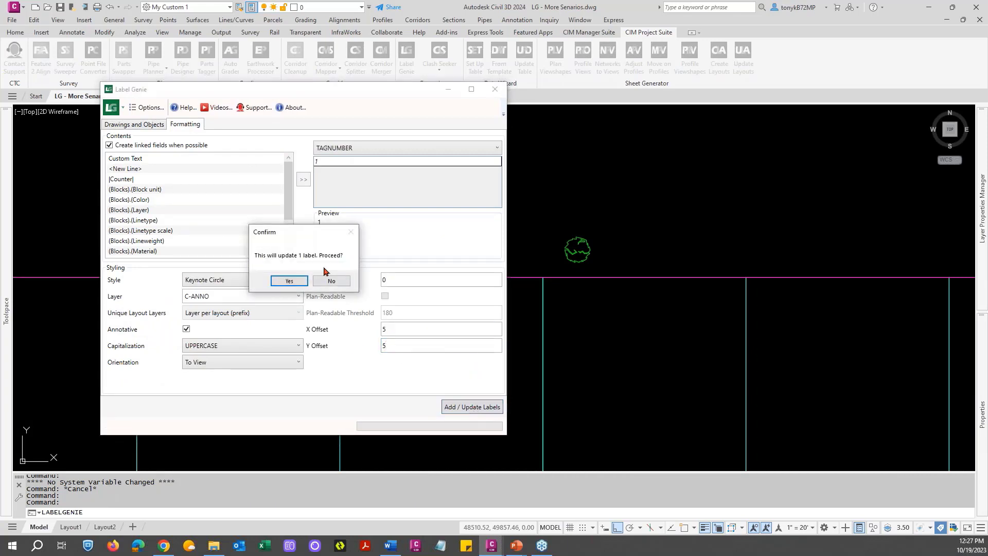
{"action": "left_click", "coordinate": [289, 281]}
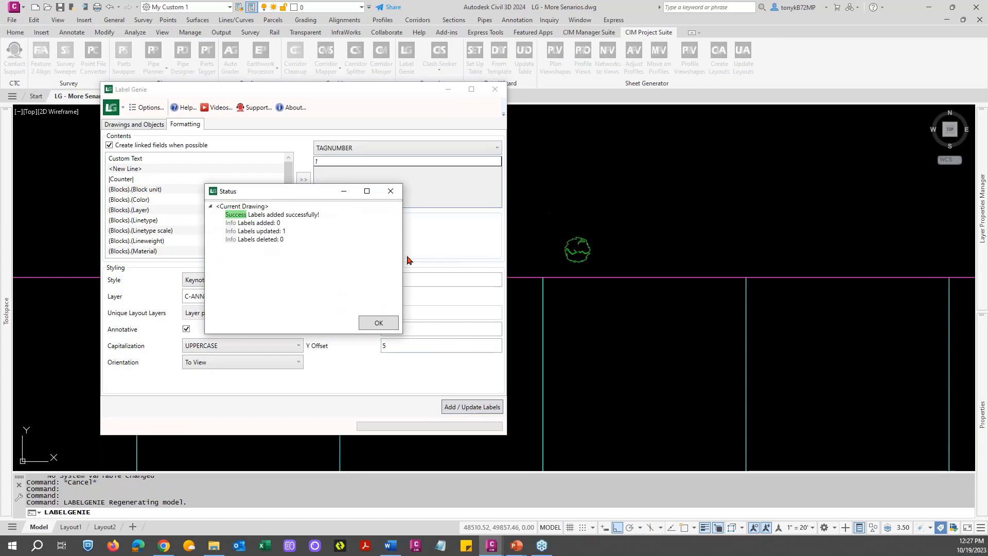
{"action": "left_click", "coordinate": [379, 322]}
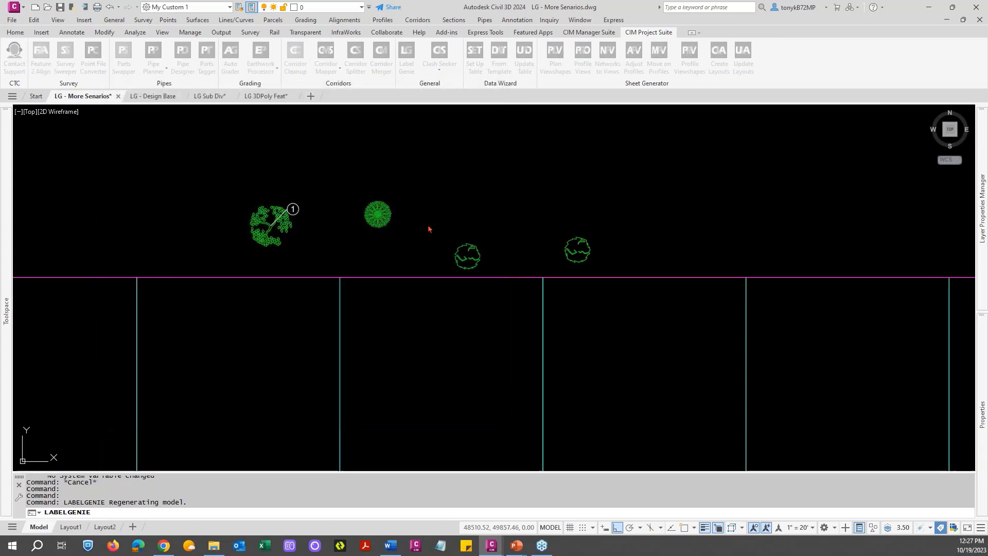
Step: Stretch the tree's keynote circle slightly farther from the tree horizontally, keeping its leader anchored at the tree's center
{"action": "left_click", "coordinate": [300, 210]}
{"action": "key", "text": "Escape"}
{"action": "key", "text": "Escape"}
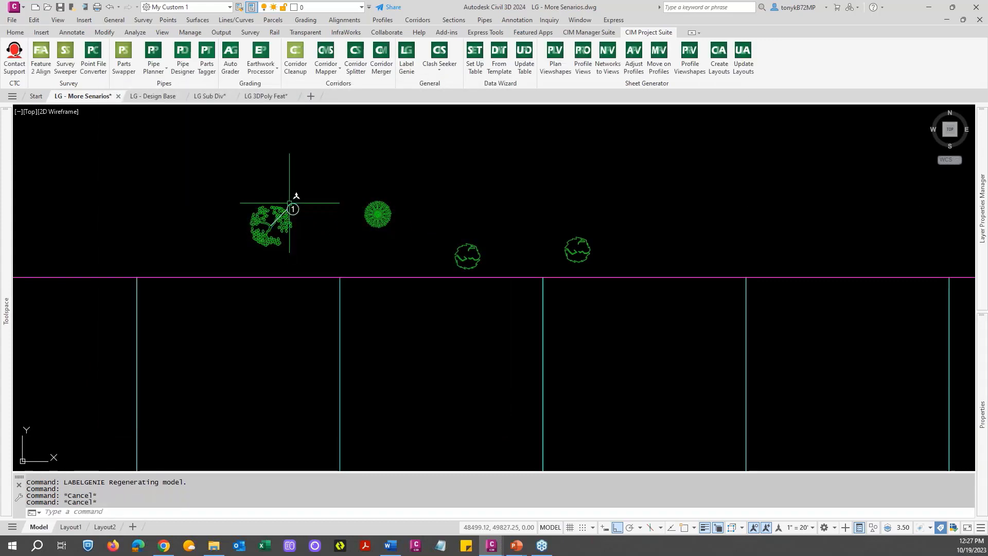
{"action": "left_click", "coordinate": [289, 203]}
{"action": "left_click", "coordinate": [287, 208]}
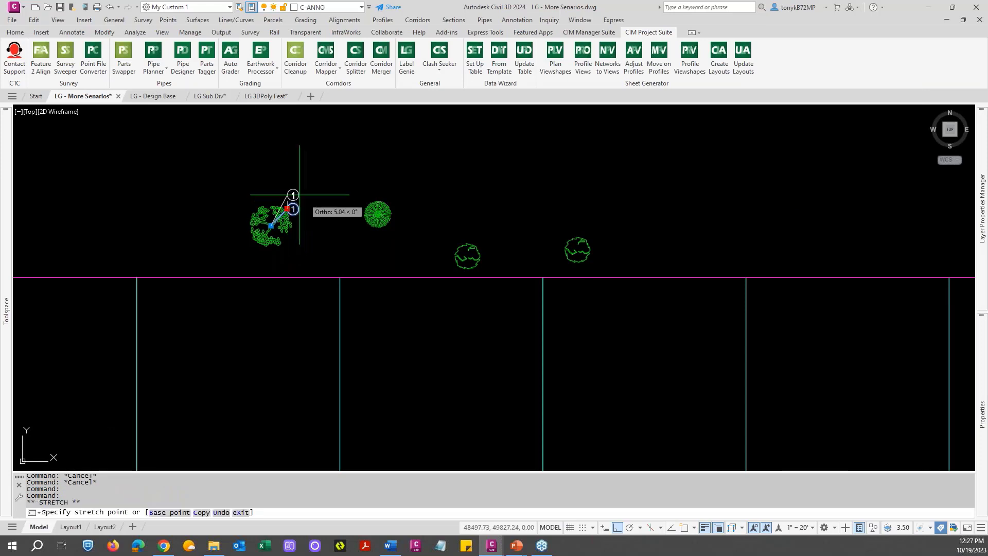
{"action": "key", "text": "Escape"}
{"action": "key", "text": "Escape"}
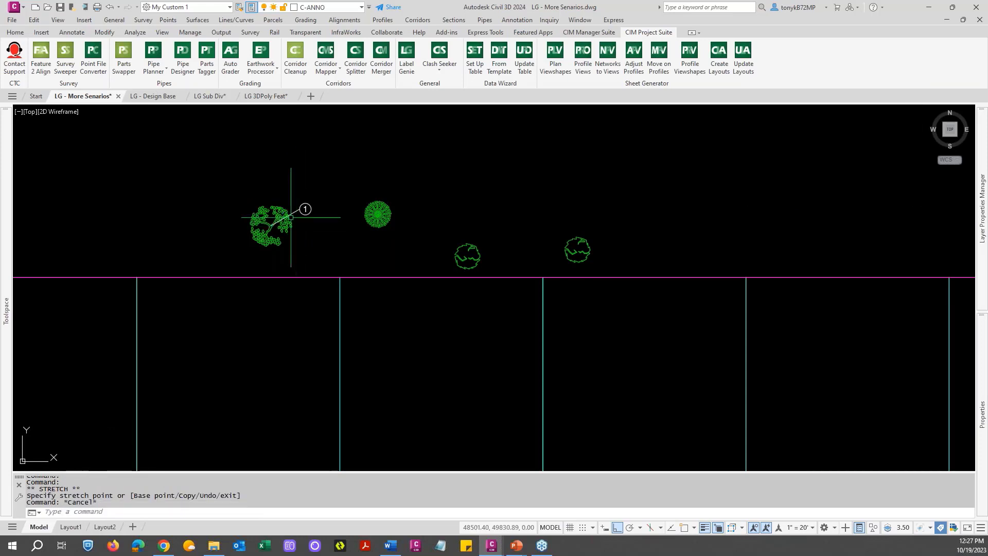
Step: Inspect the tag number and description attributes stored in the tree's keynote label without changing them
{"action": "scroll", "coordinate": [303, 210], "scroll_direction": "up", "scroll_amount": 4}
{"action": "left_click", "coordinate": [317, 222]}
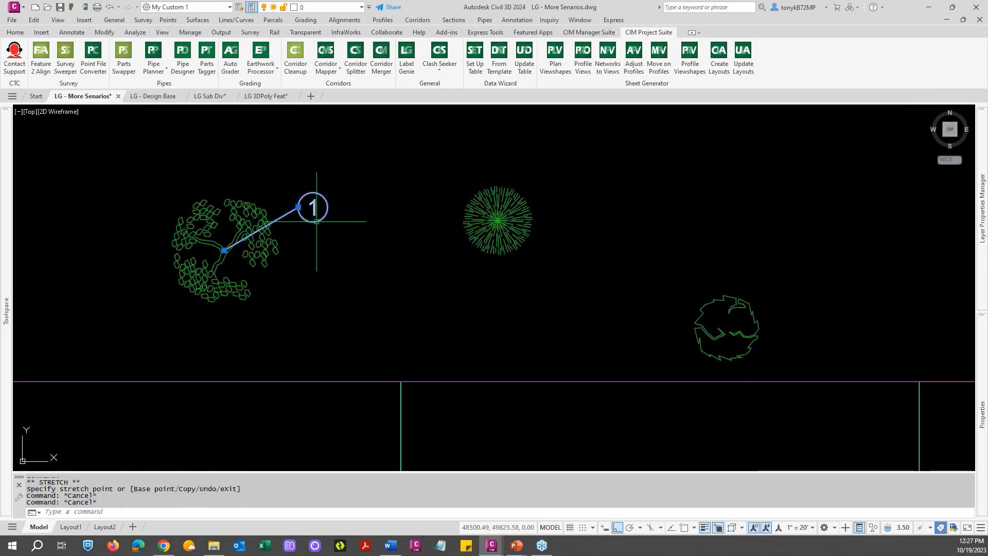
{"action": "double_click", "coordinate": [313, 208]}
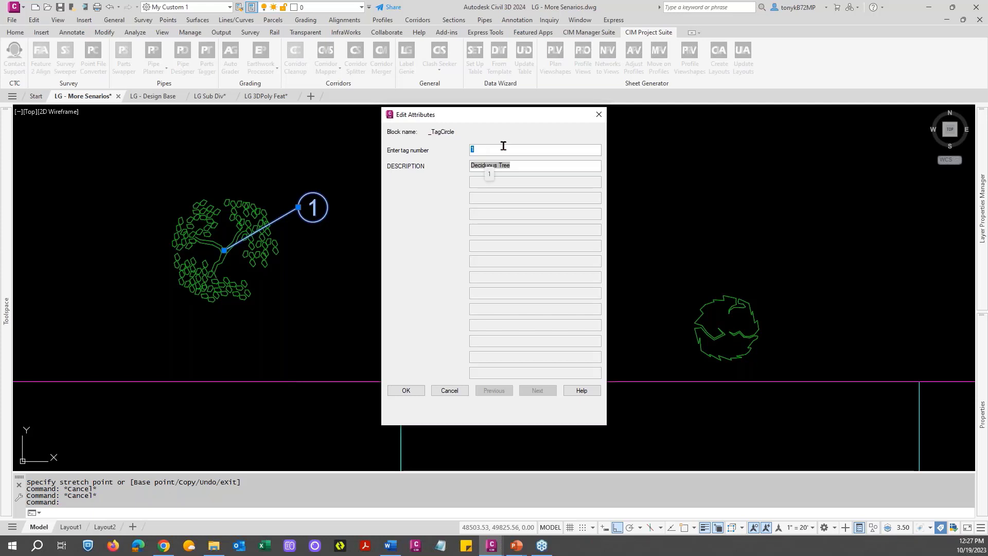
{"action": "left_click_drag", "start_coordinate": [500, 121], "coordinate": [537, 110]}
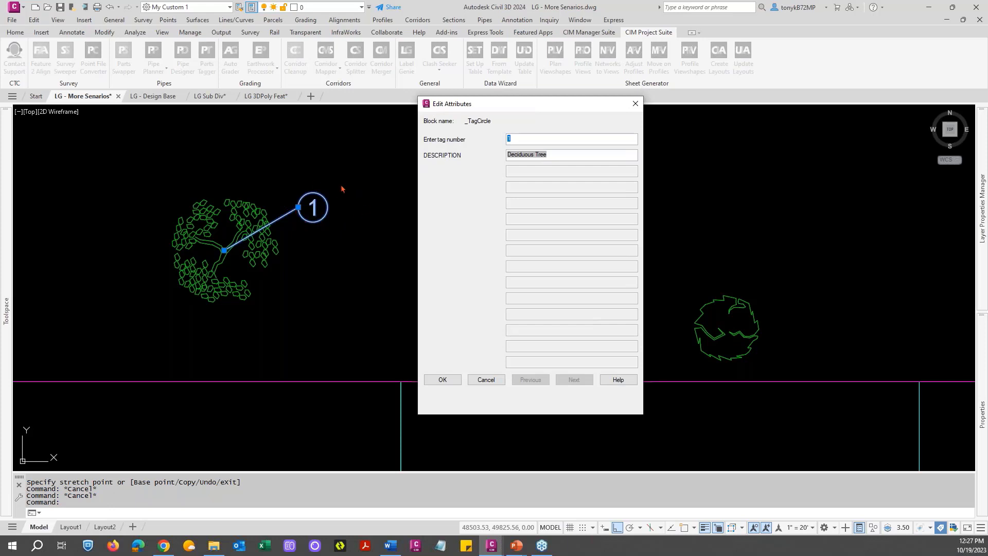
{"action": "left_click", "coordinate": [485, 379]}
{"action": "key", "text": "Escape"}
Step: Check the properties of the angled front lot line polyline south of the road intersection, clearing the selection when done
{"action": "scroll", "coordinate": [412, 295], "scroll_direction": "down", "scroll_amount": 10}
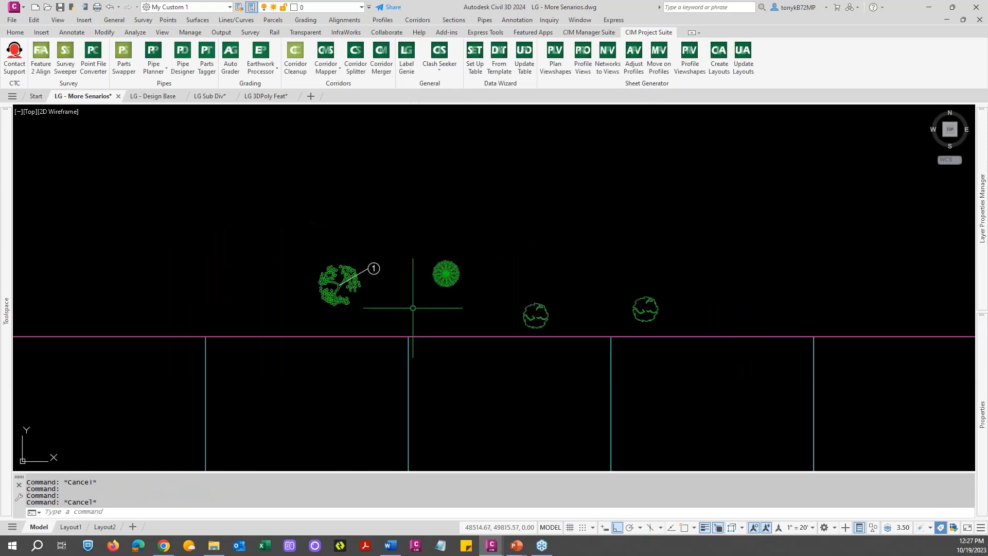
{"action": "mouse_move", "coordinate": [470, 322]}
{"action": "middle_mouse_down"}
{"action": "mouse_move", "coordinate": [444, 280]}
{"action": "mouse_move", "coordinate": [330, 168]}
{"action": "middle_mouse_up"}
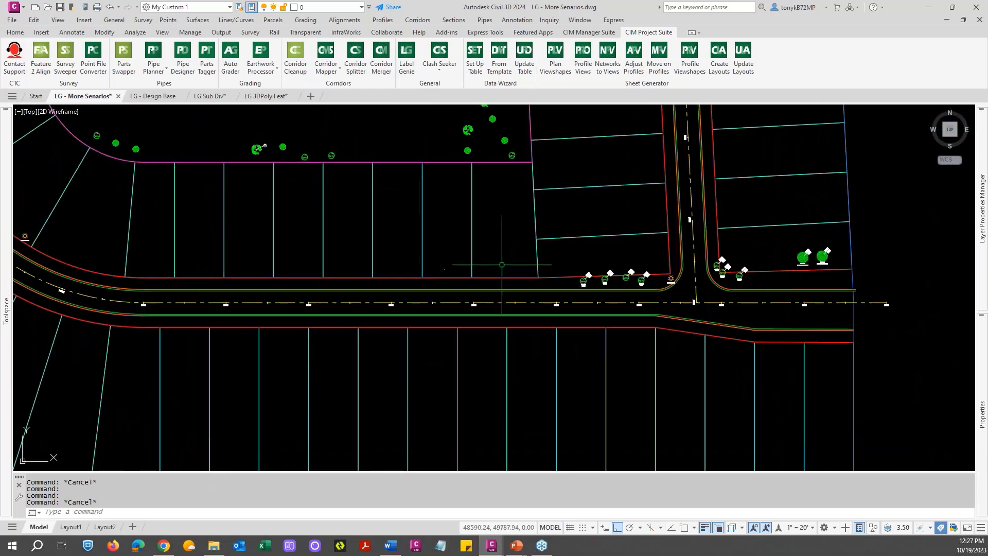
{"action": "middle_click_drag", "start_coordinate": [603, 327], "coordinate": [476, 281]}
{"action": "scroll", "coordinate": [537, 276], "scroll_direction": "up", "scroll_amount": 4}
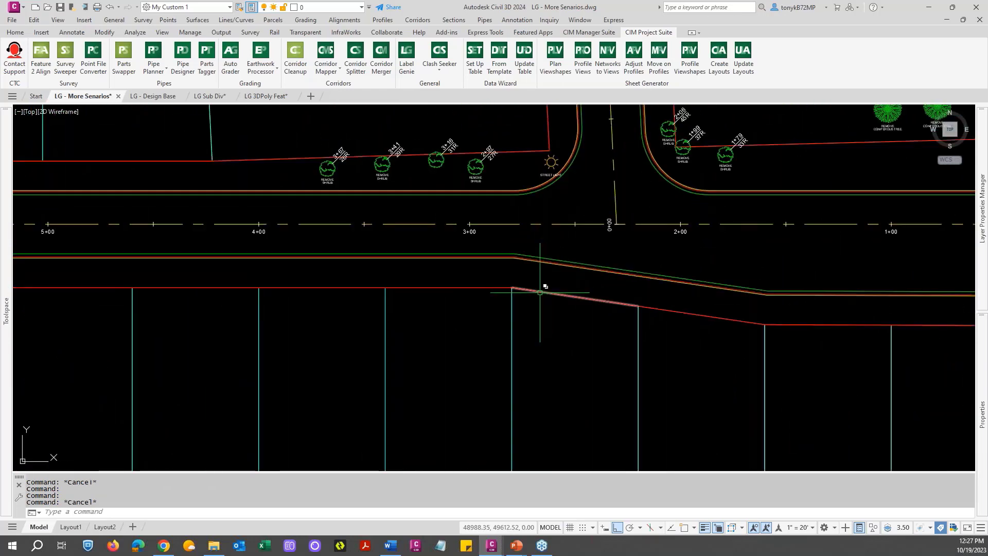
{"action": "left_click", "coordinate": [540, 292]}
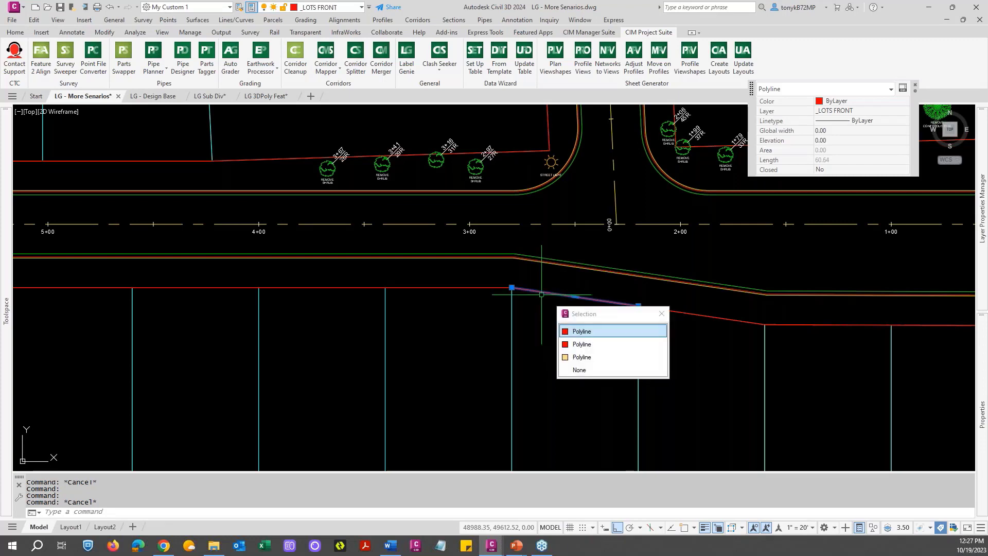
{"action": "scroll", "coordinate": [577, 312], "scroll_direction": "down", "scroll_amount": 2}
{"action": "key", "text": "Escape"}
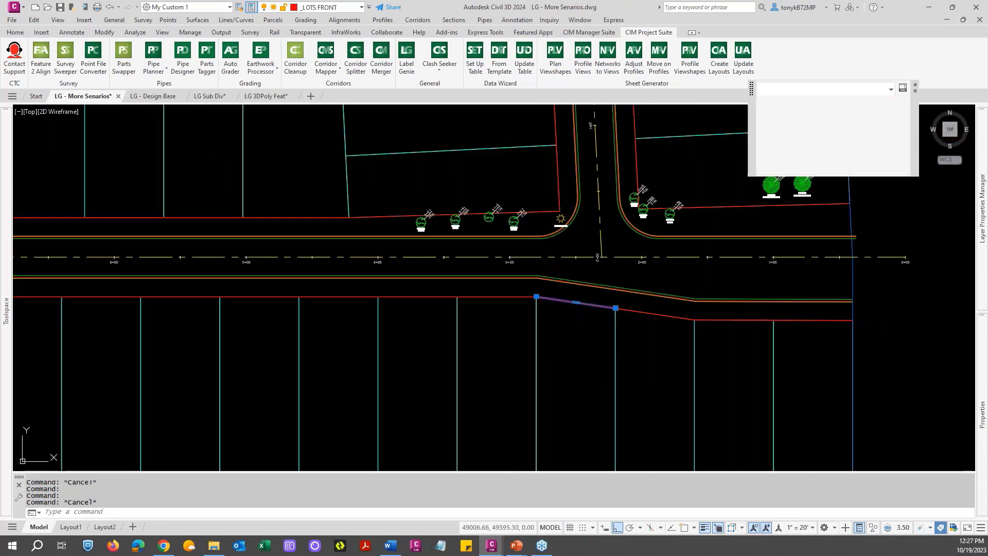
Step: Check the properties of the long right-of-way polyline along the road's south side, clearing the selection when done
{"action": "left_click", "coordinate": [670, 316]}
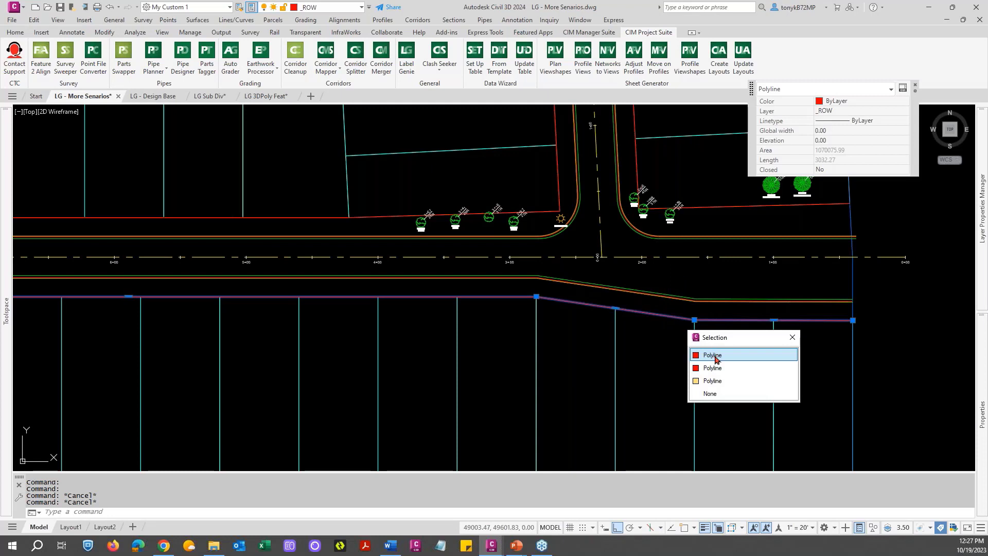
{"action": "left_click", "coordinate": [715, 356]}
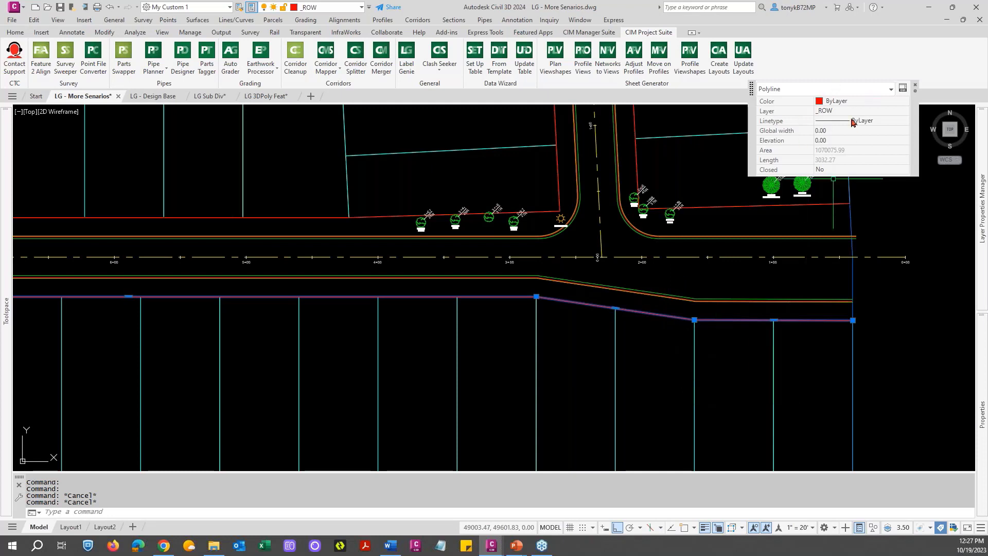
{"action": "key", "text": "ctrl"}
{"action": "key", "text": "Escape"}
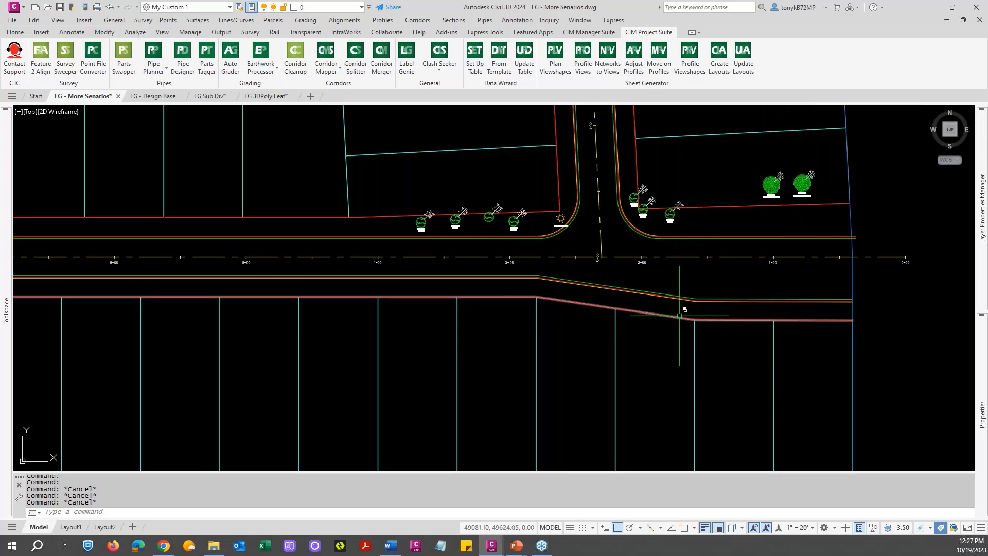
{"action": "key", "text": "Escape"}
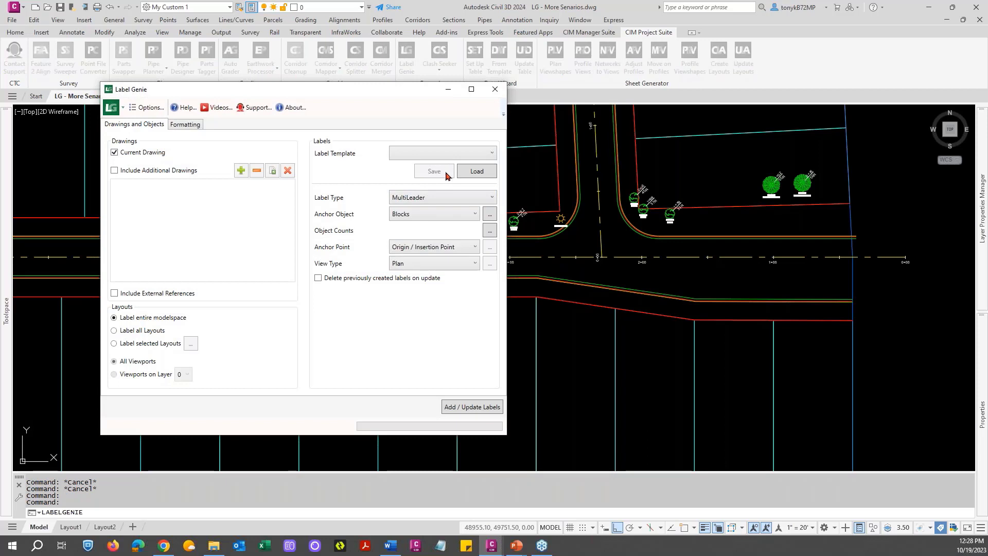
Step: Load the label template "102 - sta ofs on ROW" in Label Genie without saving the unsaved changes
{"action": "left_click", "coordinate": [455, 198]}
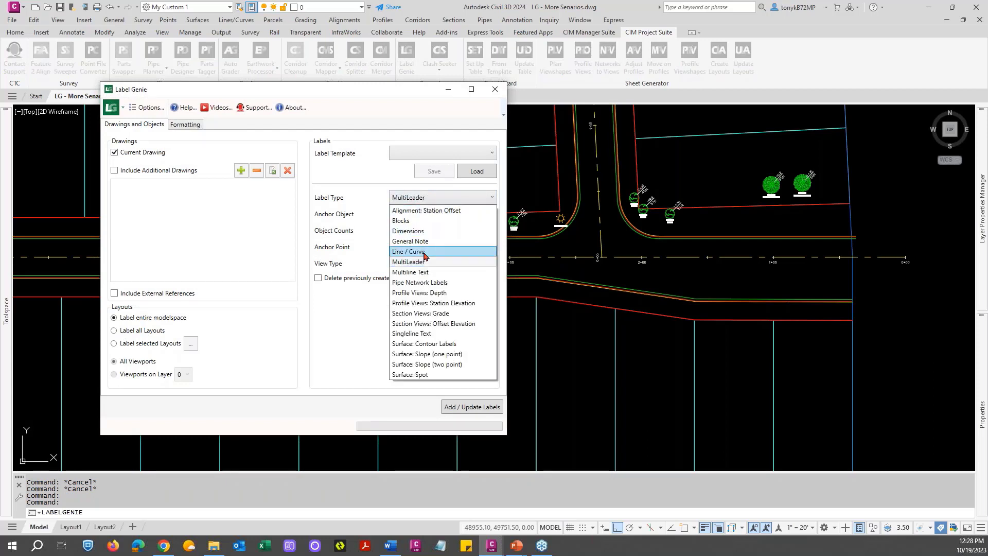
{"action": "left_click", "coordinate": [455, 156]}
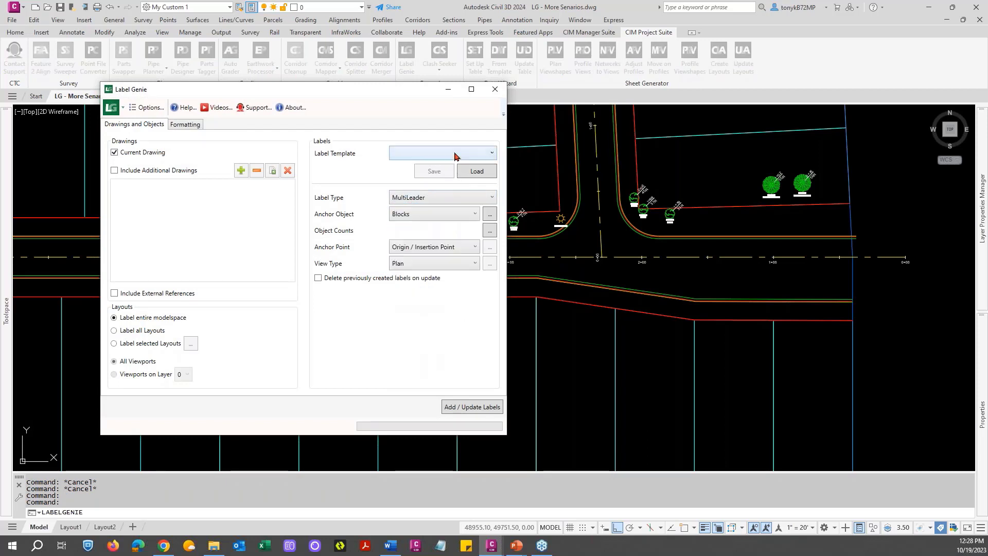
{"action": "left_click", "coordinate": [482, 154]}
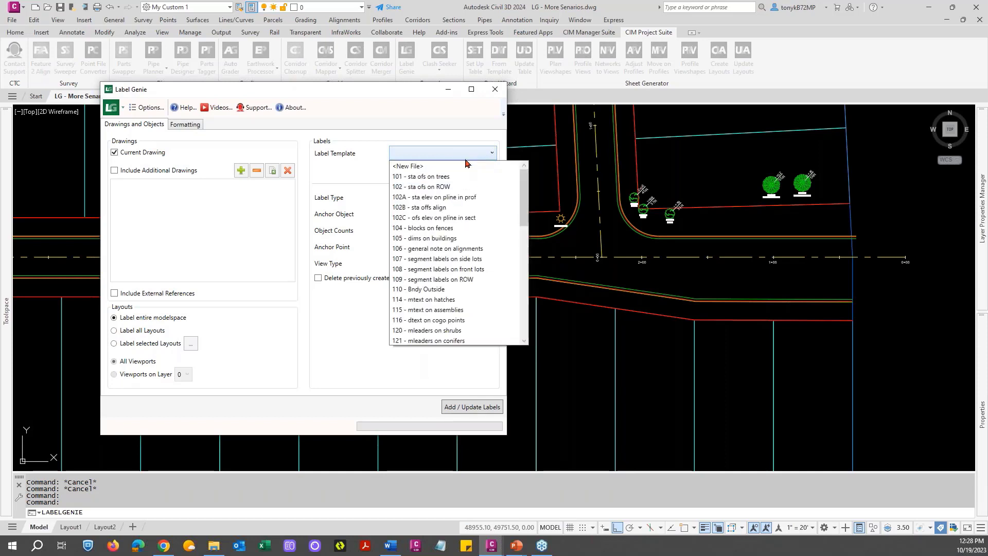
{"action": "left_click", "coordinate": [426, 188]}
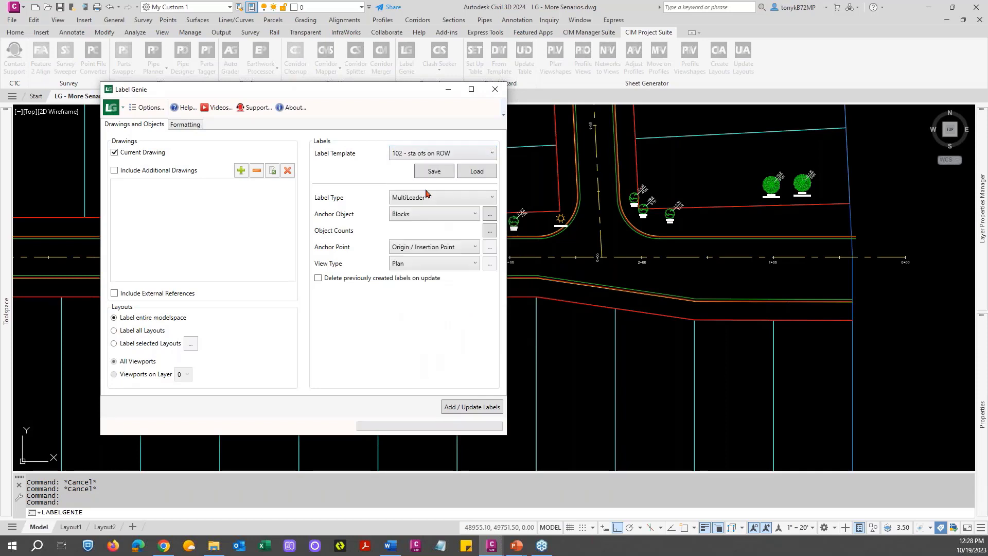
{"action": "left_click", "coordinate": [473, 173]}
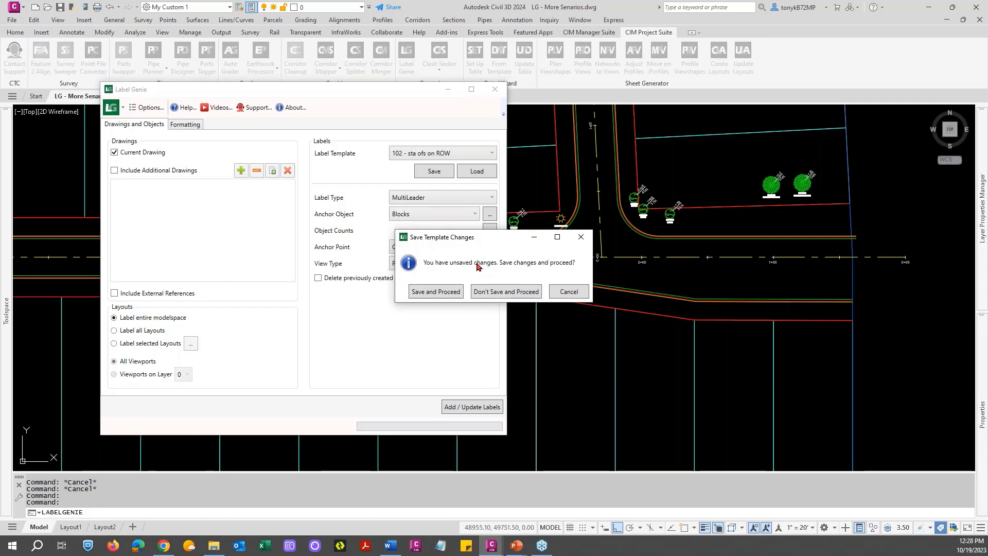
{"action": "left_click", "coordinate": [504, 292]}
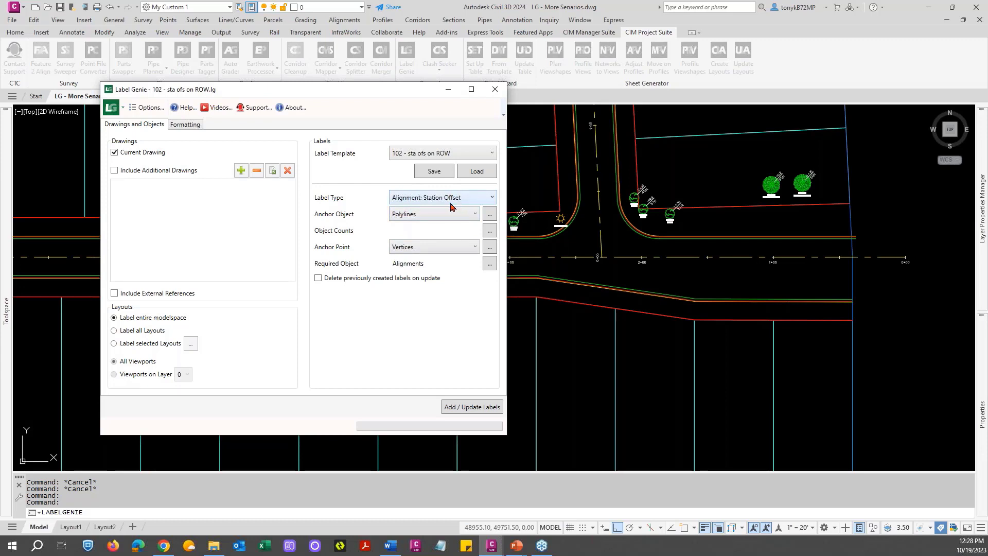
Step: Review the layer query for the anchor polylines and the anchor point choices, keeping Vertices
{"action": "left_click", "coordinate": [490, 215]}
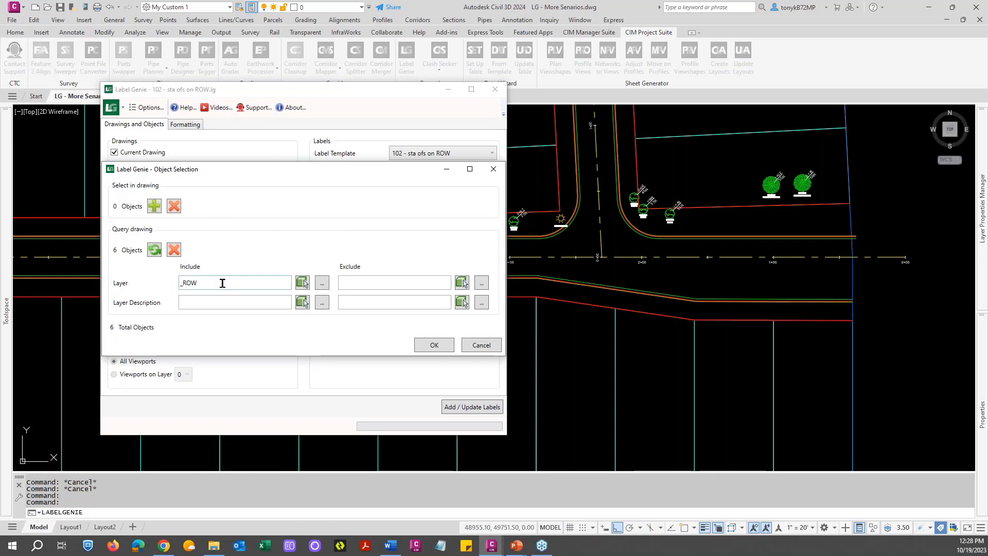
{"action": "left_click", "coordinate": [432, 345]}
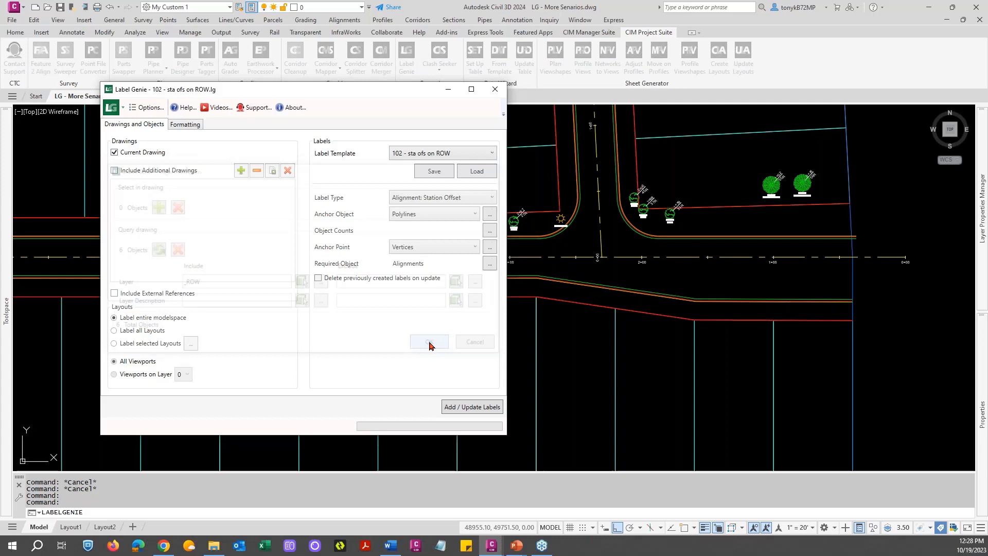
{"action": "left_click", "coordinate": [470, 249]}
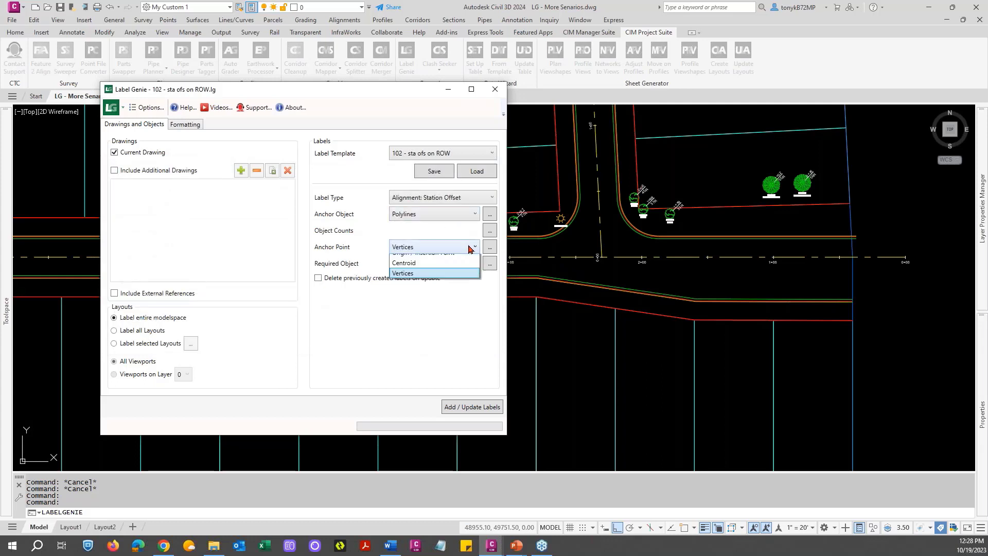
{"action": "left_click", "coordinate": [469, 256]}
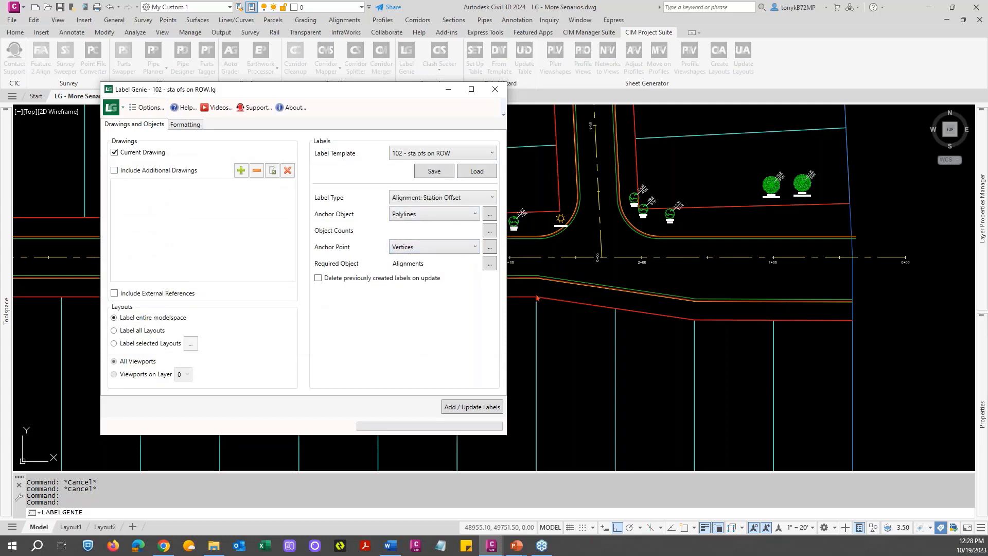
Step: Limit the vertex anchor points to Point of Intersection, Through Points, Begin of Object, End of Object, Point of Curvature and Point of Tangency
{"action": "left_click", "coordinate": [489, 249]}
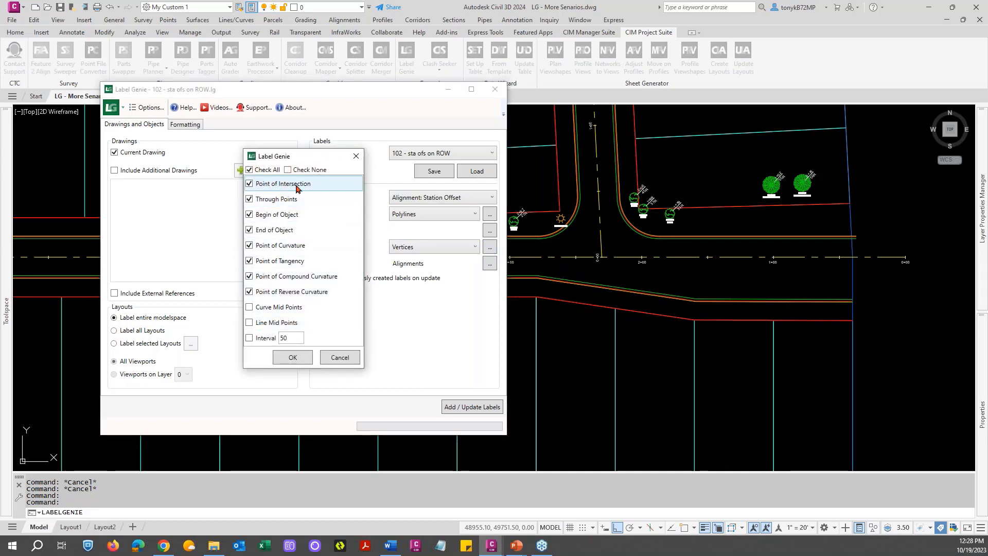
{"action": "left_click", "coordinate": [287, 171]}
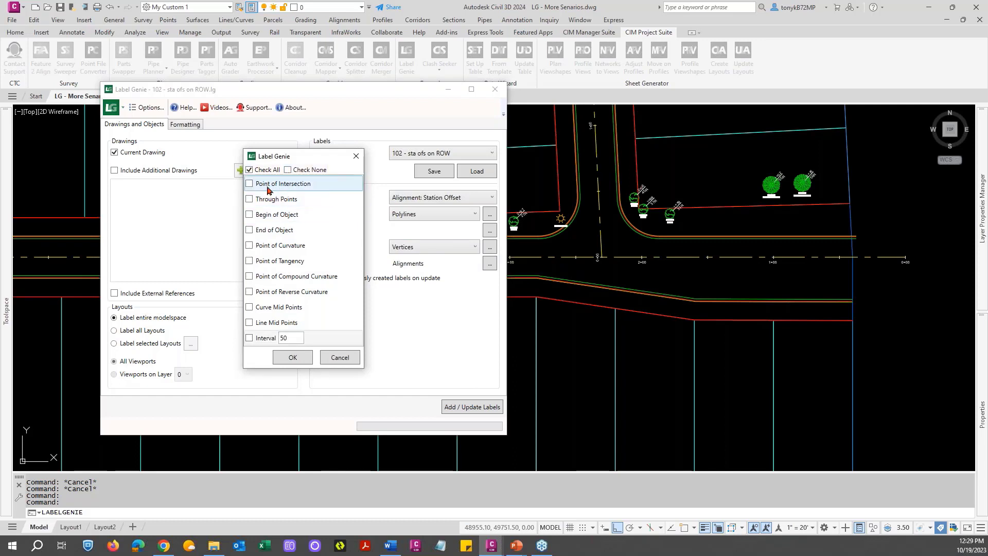
{"action": "left_click", "coordinate": [251, 185]}
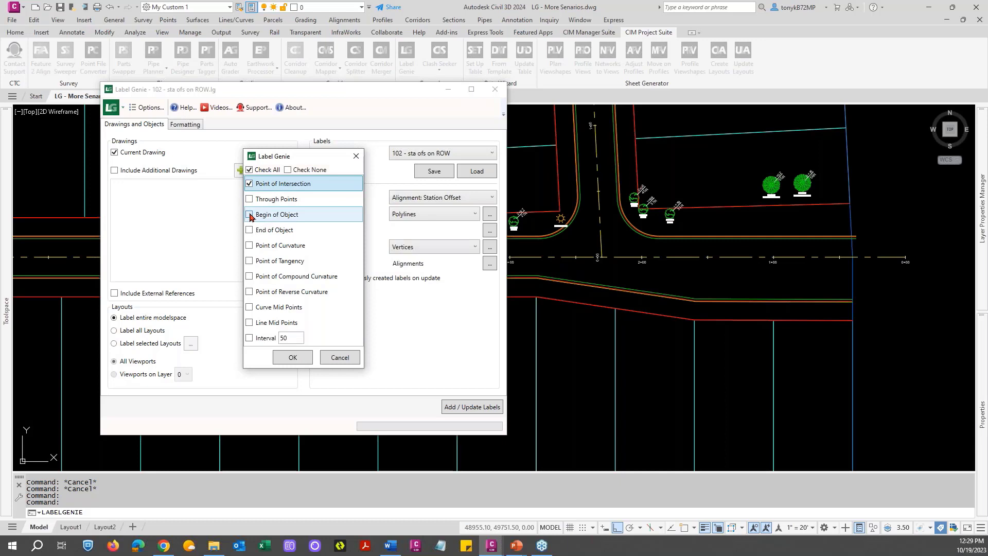
{"action": "left_click", "coordinate": [250, 215]}
{"action": "left_click", "coordinate": [250, 230]}
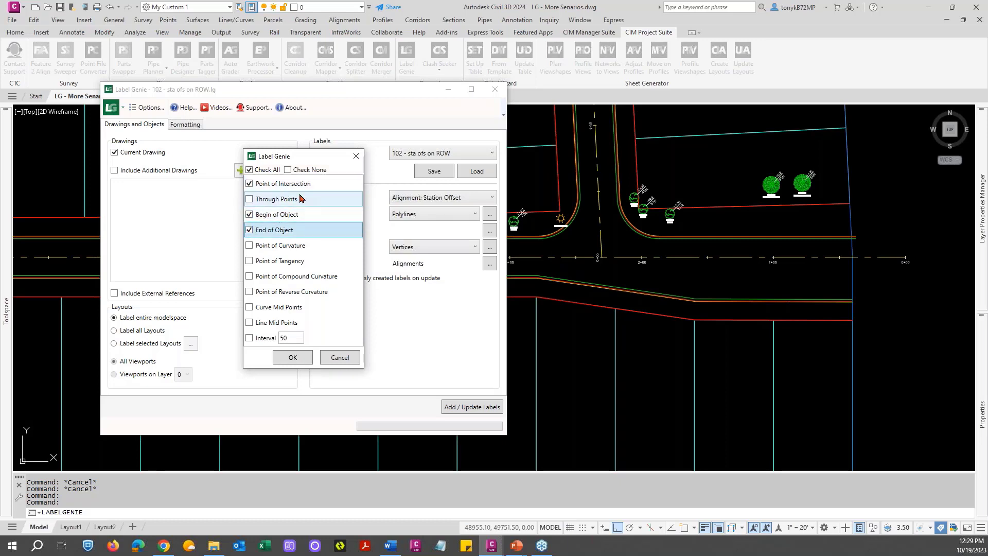
{"action": "left_click", "coordinate": [250, 200]}
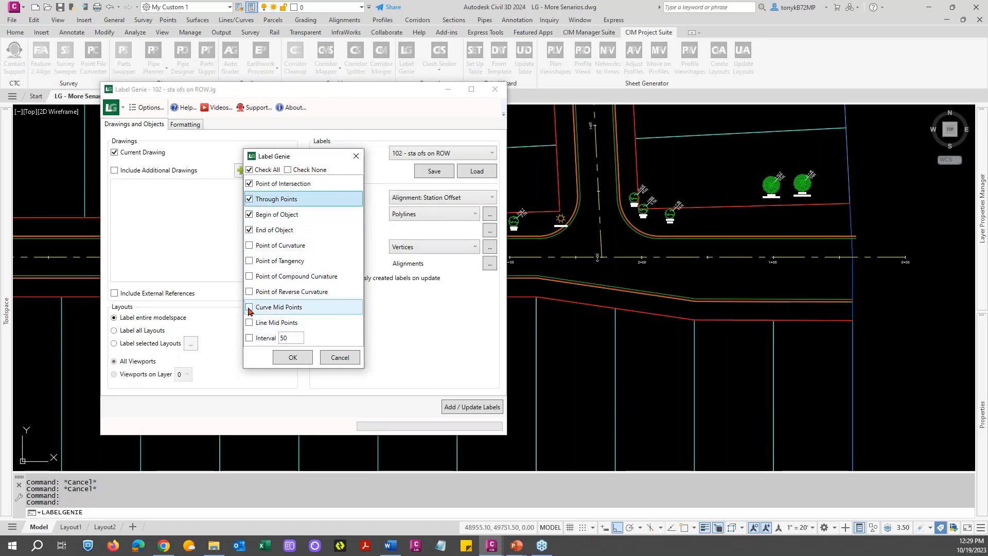
{"action": "left_click", "coordinate": [249, 245]}
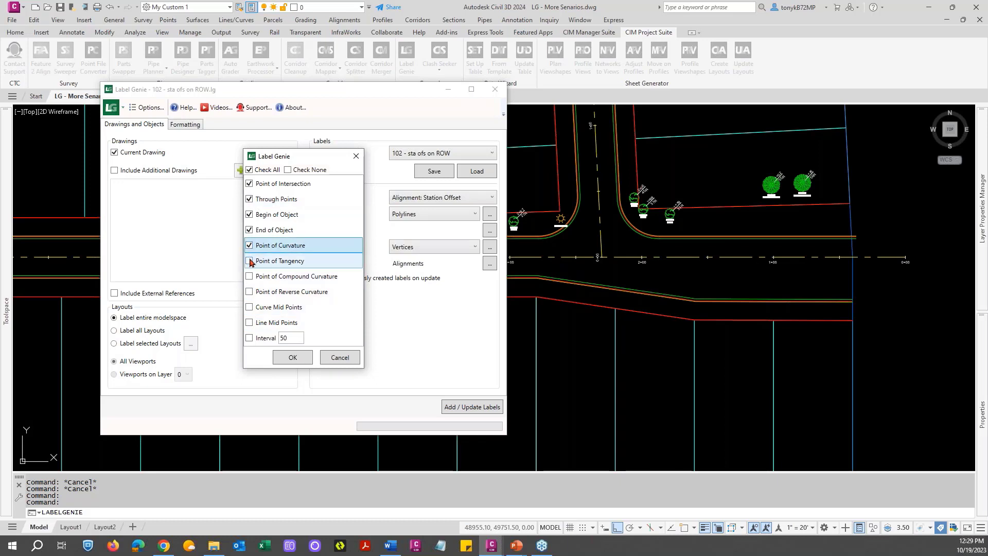
{"action": "left_click", "coordinate": [250, 262]}
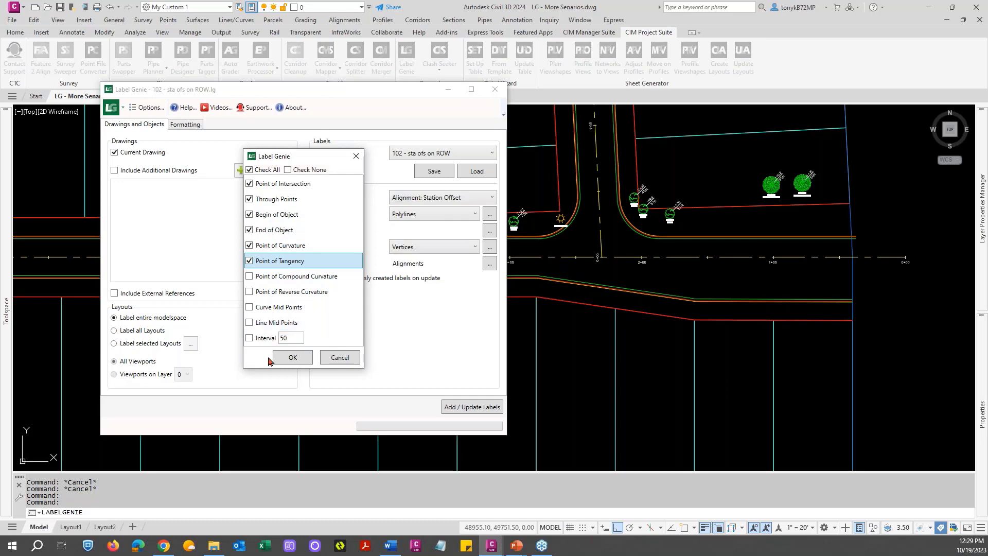
{"action": "left_click", "coordinate": [292, 358]}
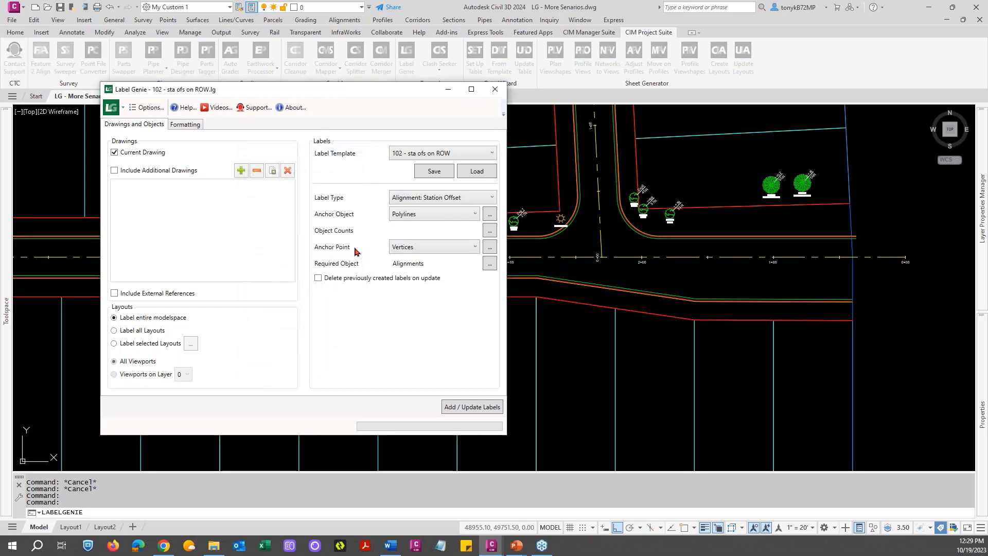
Step: Format the labels with the Station and Offset style and the Basic X marker style
{"action": "left_click", "coordinate": [192, 130]}
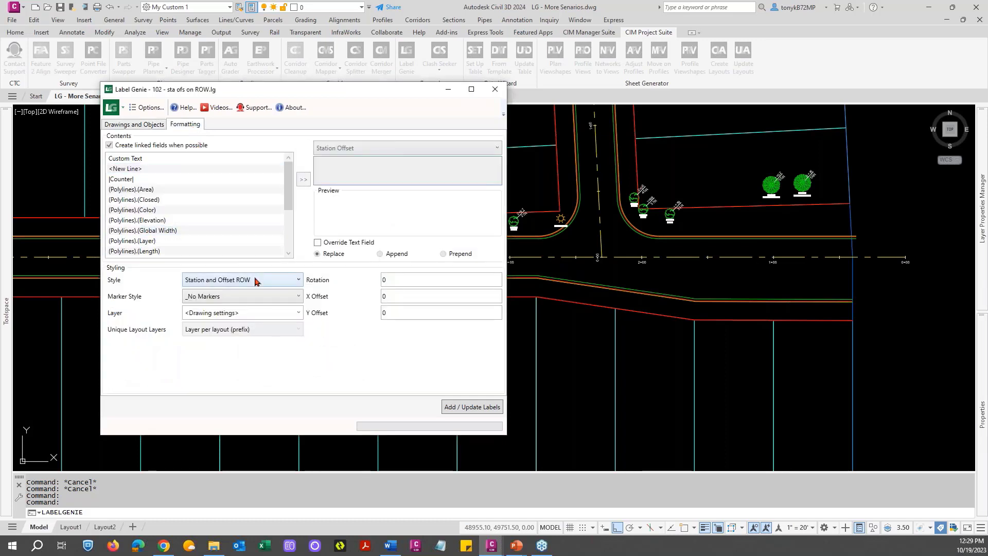
{"action": "left_click", "coordinate": [271, 282]}
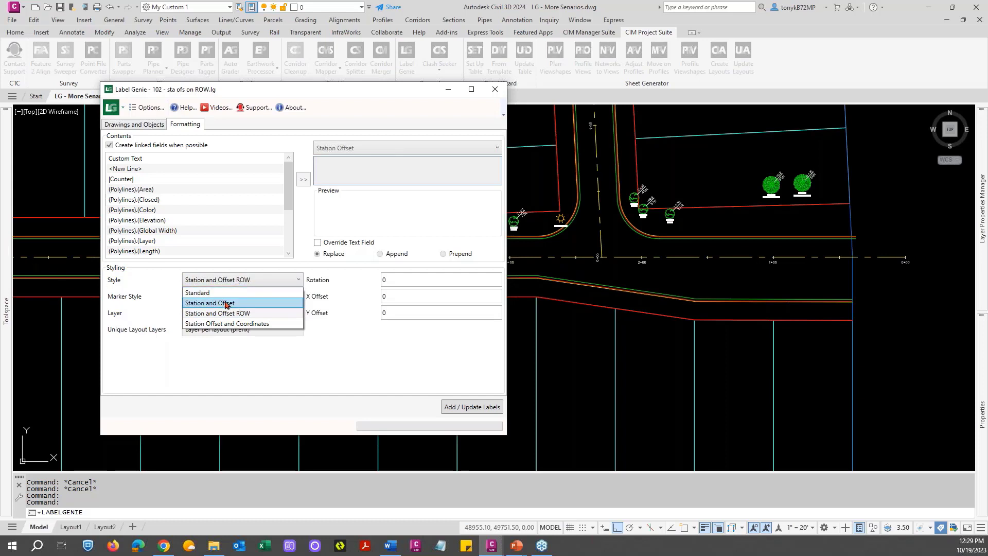
{"action": "left_click", "coordinate": [253, 303]}
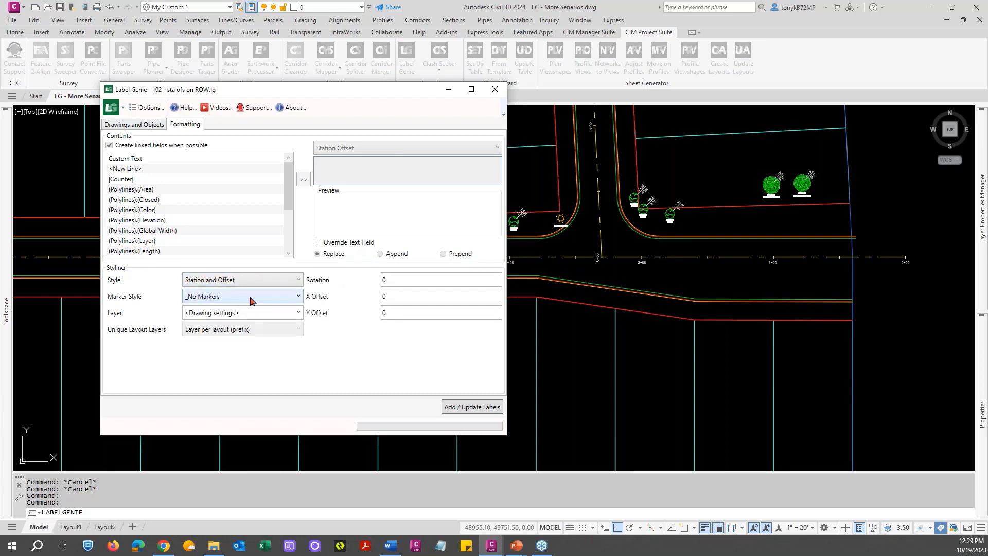
{"action": "left_click", "coordinate": [251, 297]}
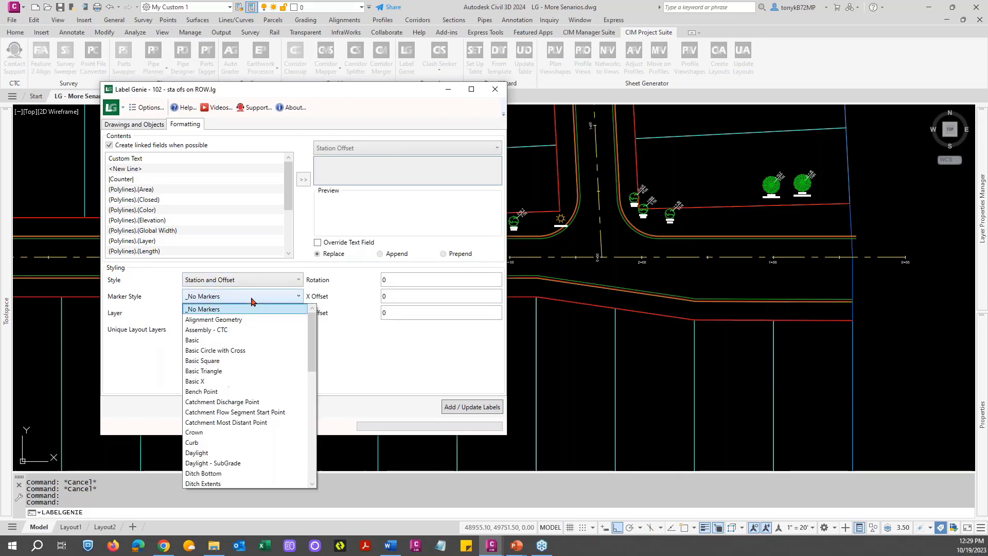
{"action": "left_click", "coordinate": [203, 381]}
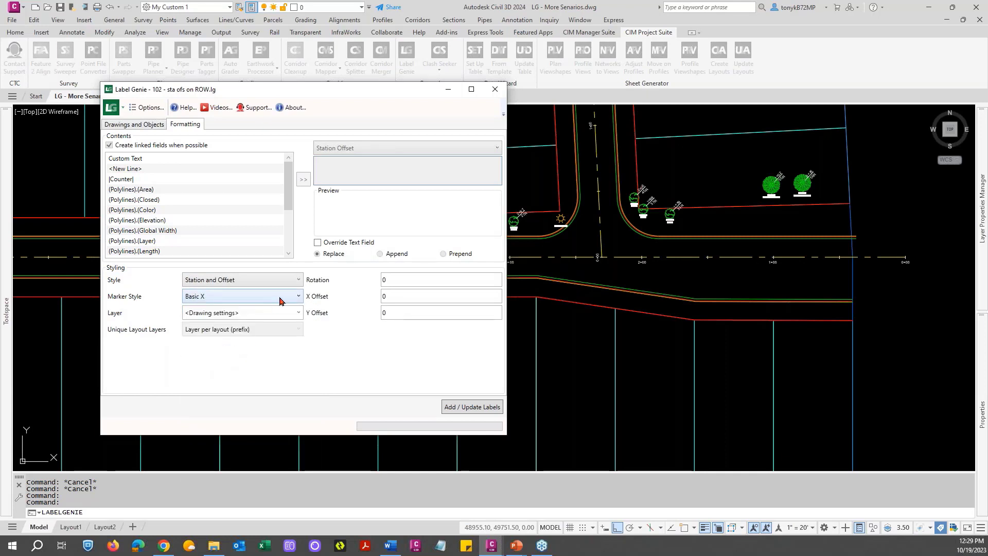
{"action": "left_click", "coordinate": [281, 298]}
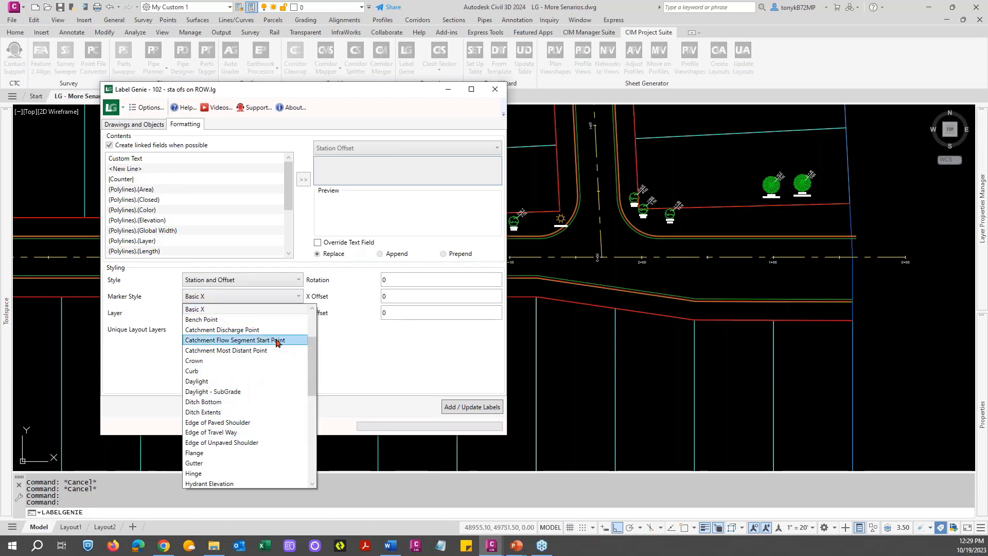
{"action": "left_click", "coordinate": [233, 308]}
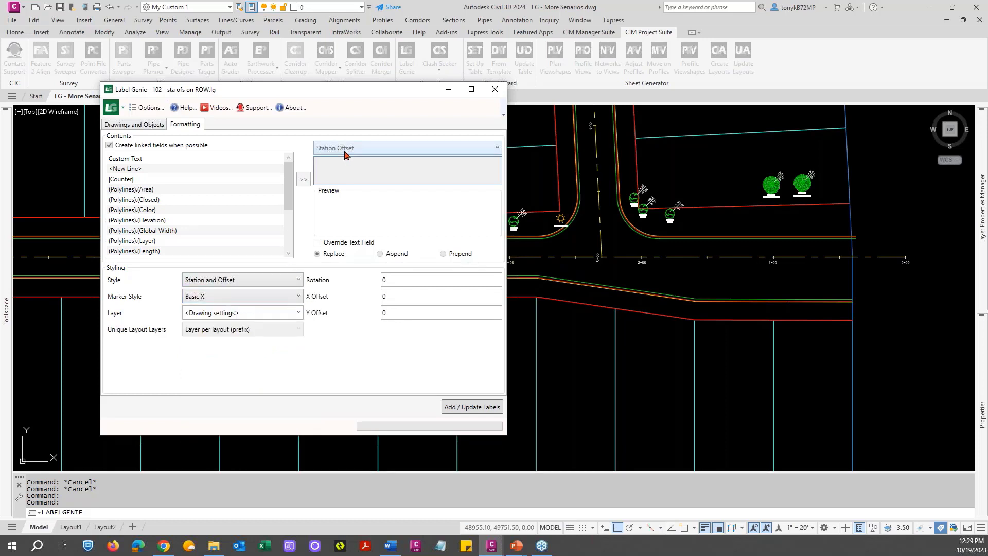
Step: Add the station offset labels to the right-of-way polyline vertices and inspect them along the road's south side
{"action": "scroll", "coordinate": [280, 195], "scroll_direction": "down", "scroll_amount": 2}
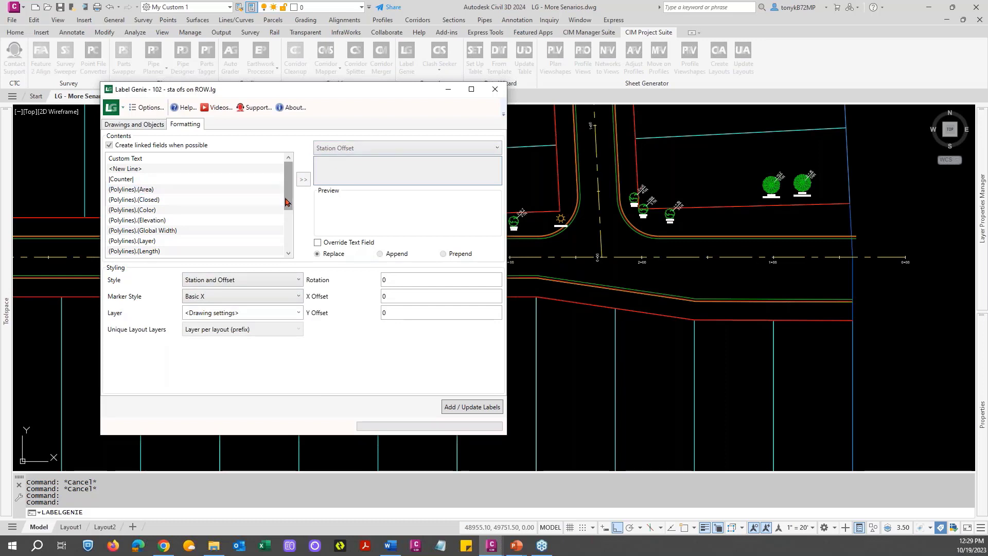
{"action": "scroll", "coordinate": [287, 229], "scroll_direction": "down", "scroll_amount": 2}
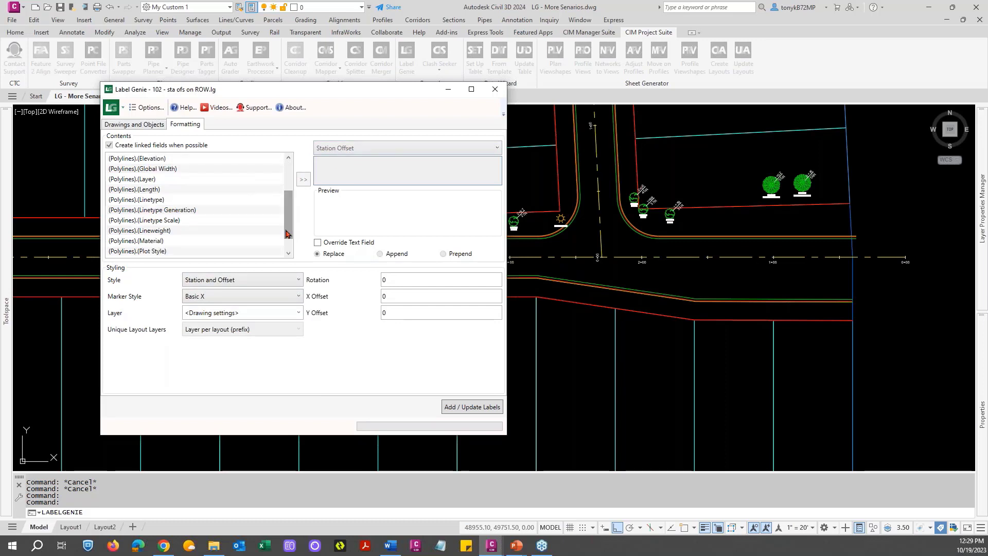
{"action": "left_click", "coordinate": [478, 407]}
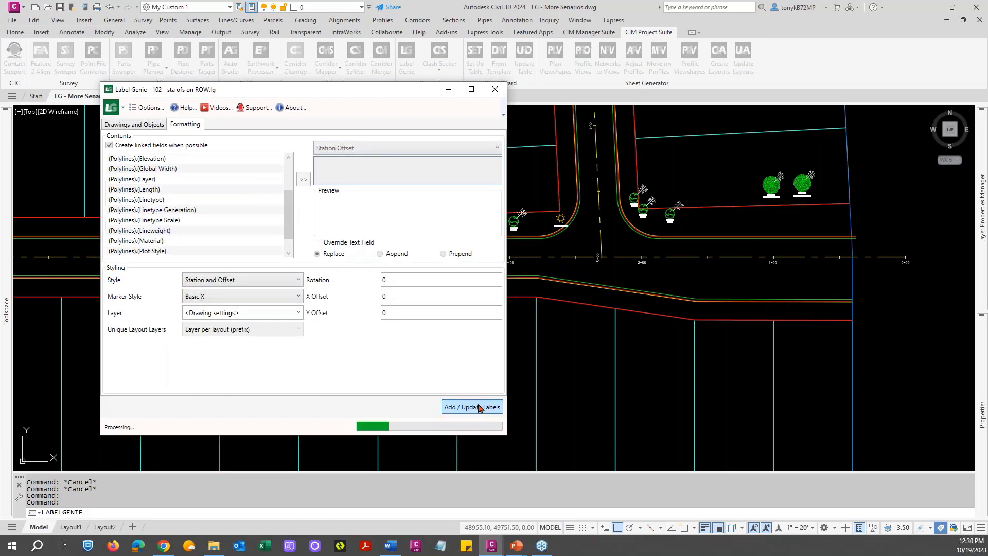
{"action": "left_click", "coordinate": [288, 281]}
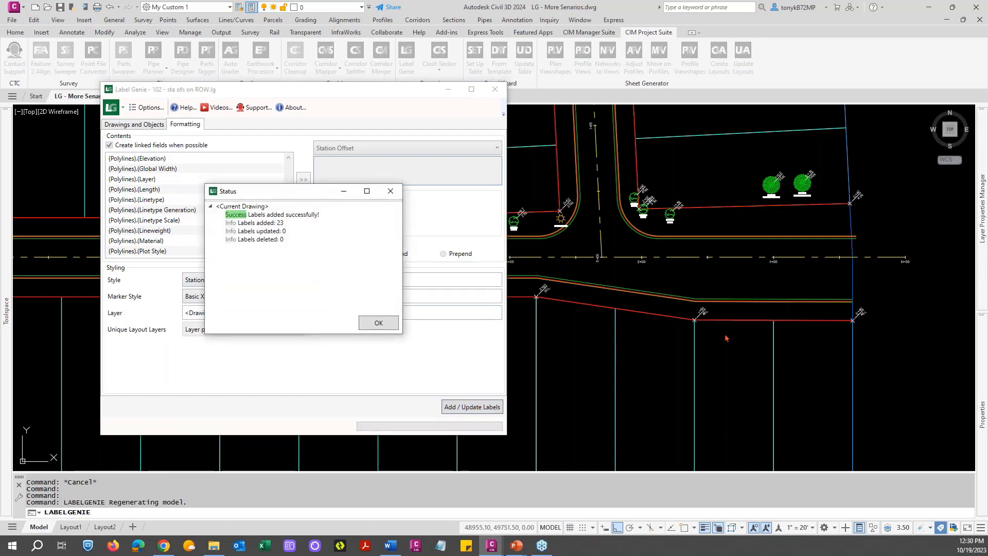
{"action": "left_click", "coordinate": [379, 323]}
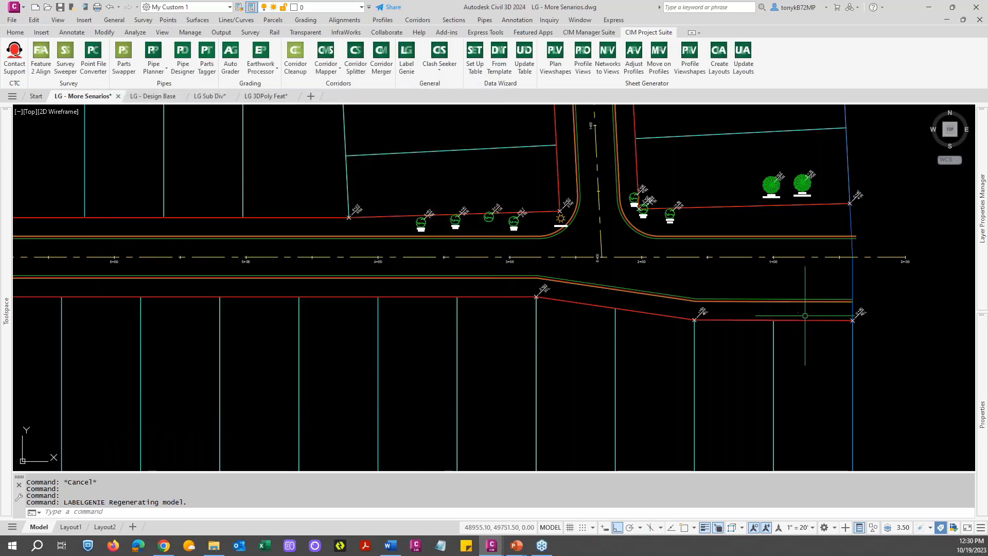
{"action": "scroll", "coordinate": [818, 323], "scroll_direction": "up", "scroll_amount": 4}
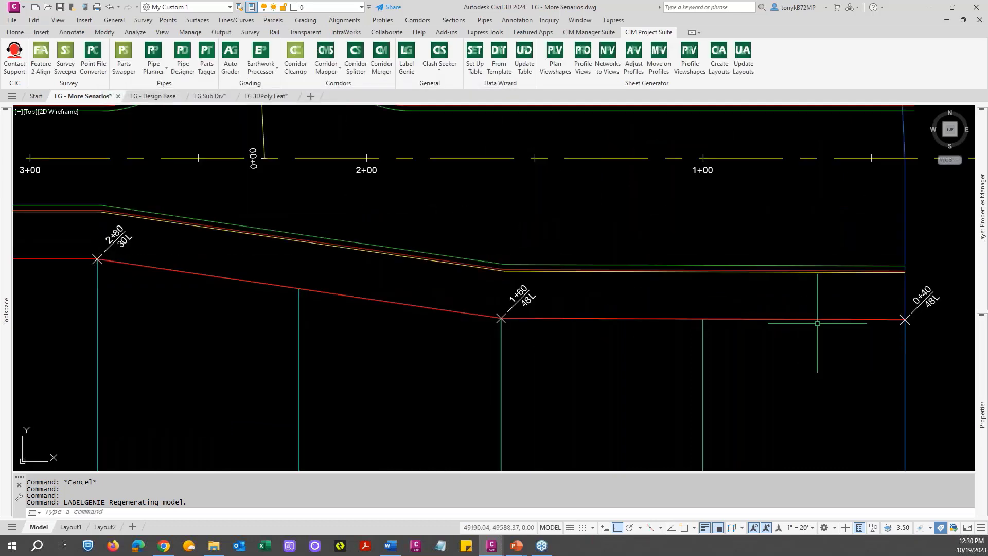
Step: Inspect the station offset labels at the right-of-way bends south of the road and across the southern part of the subdivision
{"action": "scroll", "coordinate": [817, 322], "scroll_direction": "down", "scroll_amount": 3}
{"action": "scroll", "coordinate": [535, 308], "scroll_direction": "up", "scroll_amount": 4}
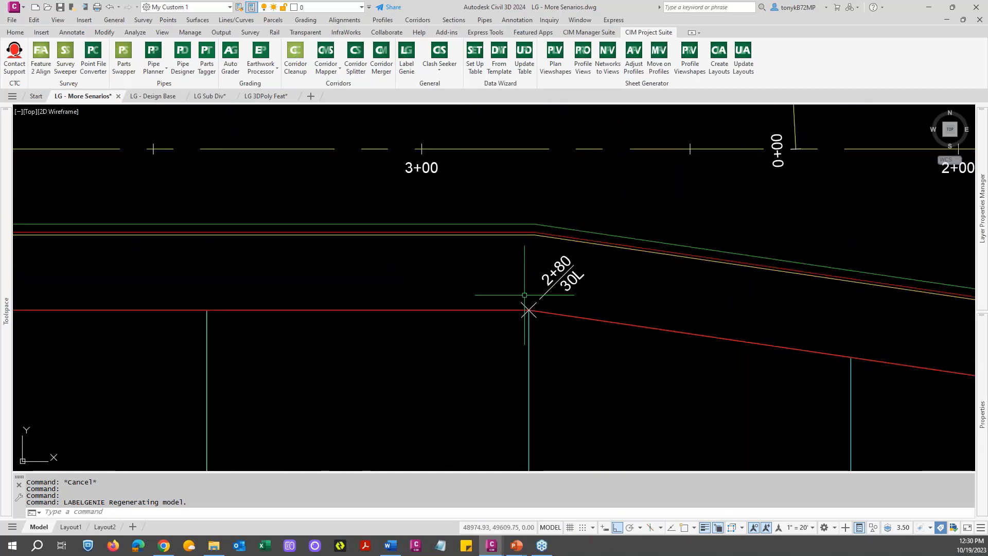
{"action": "scroll", "coordinate": [522, 297], "scroll_direction": "down", "scroll_amount": 5}
{"action": "scroll", "coordinate": [519, 300], "scroll_direction": "down", "scroll_amount": 3}
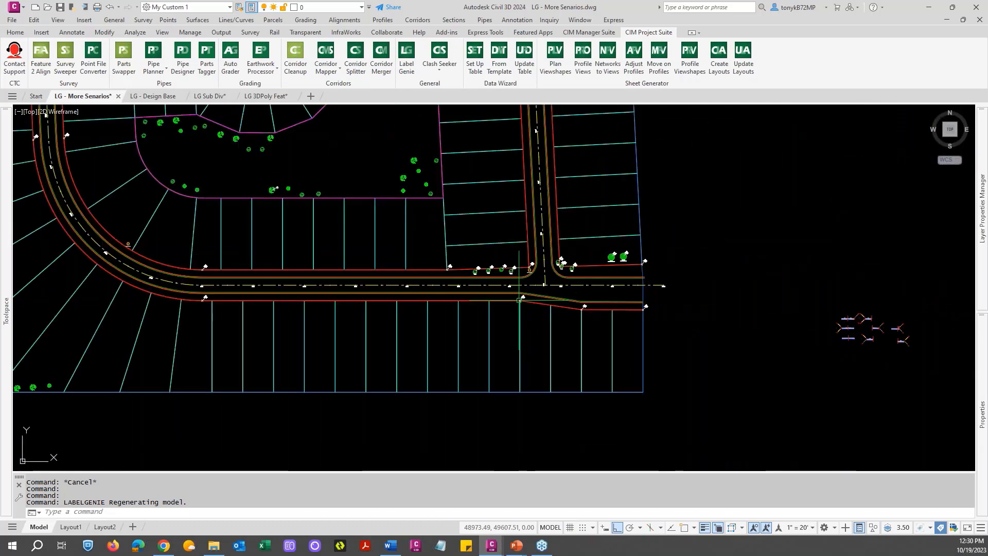
{"action": "scroll", "coordinate": [474, 290], "scroll_direction": "down", "scroll_amount": 2}
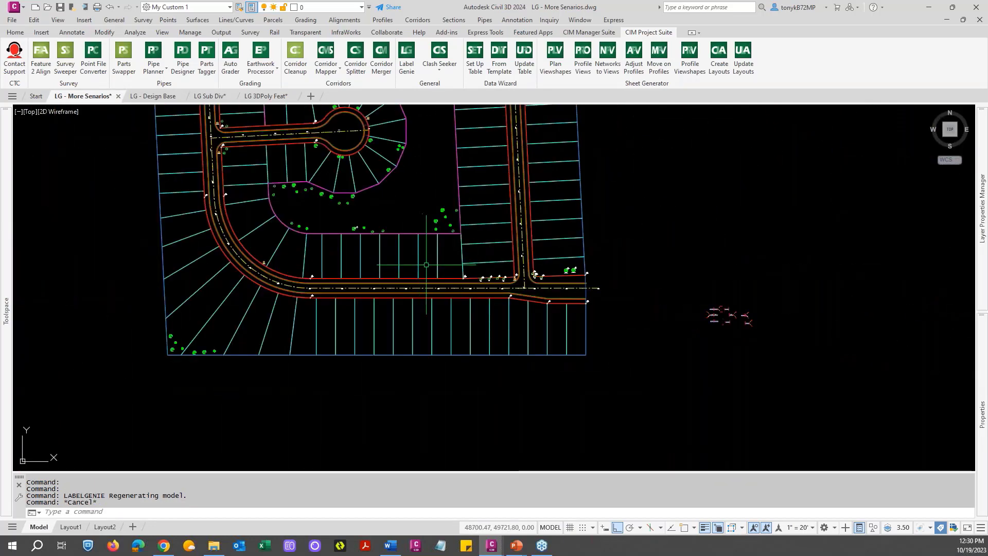
Step: Examine the closed lot back polyline around the tree-planted open area by the cul-de-sac and the overall subdivision layout
{"action": "middle_click_drag", "start_coordinate": [426, 266], "coordinate": [587, 338]}
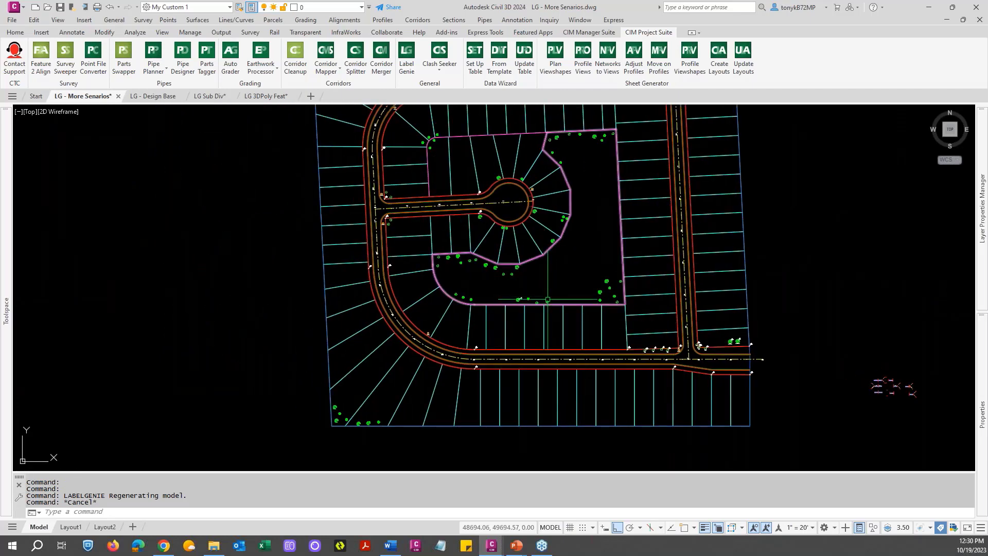
{"action": "middle_click_drag", "start_coordinate": [542, 269], "coordinate": [533, 297]}
{"action": "scroll", "coordinate": [522, 286], "scroll_direction": "up", "scroll_amount": 3}
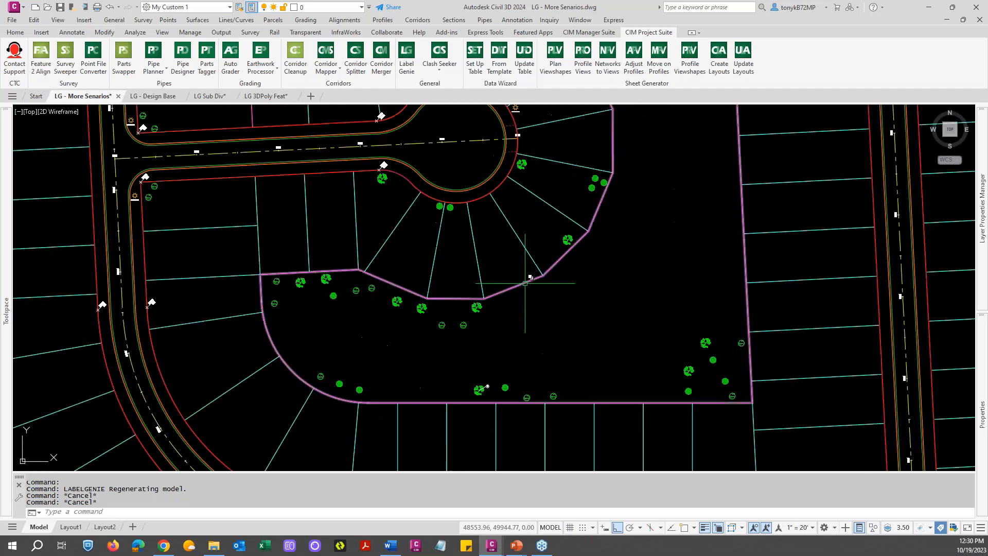
{"action": "left_click", "coordinate": [521, 286]}
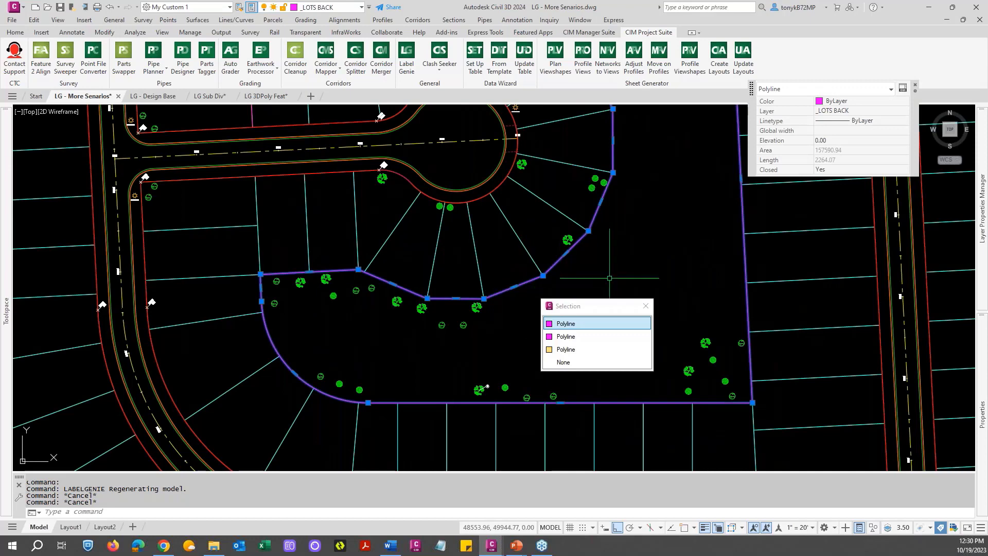
{"action": "key", "text": "Escape"}
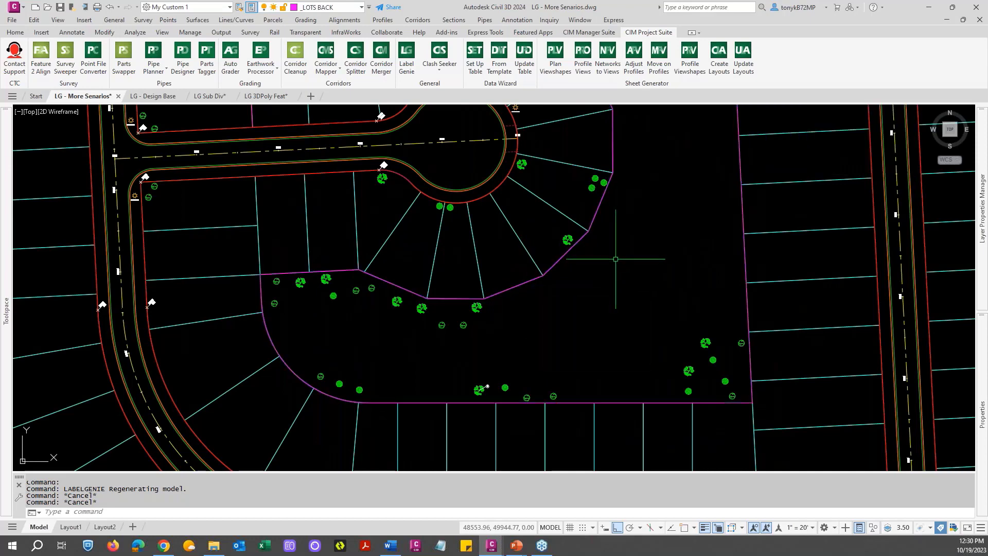
{"action": "scroll", "coordinate": [616, 258], "scroll_direction": "down", "scroll_amount": 2}
{"action": "mouse_move", "coordinate": [158, 98]}
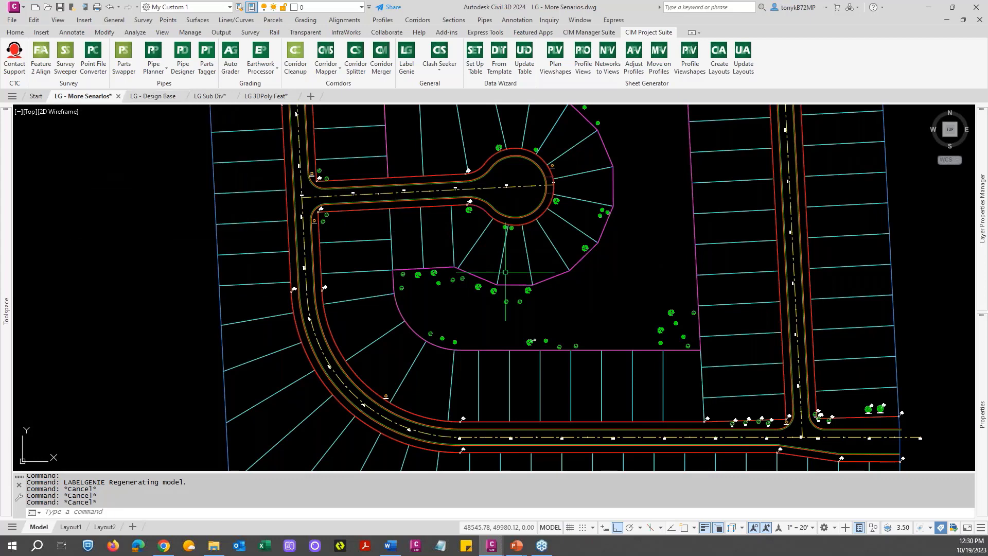
{"action": "scroll", "coordinate": [503, 279], "scroll_direction": "down", "scroll_amount": 2}
{"action": "middle_click_drag", "start_coordinate": [594, 245], "coordinate": [591, 298]}
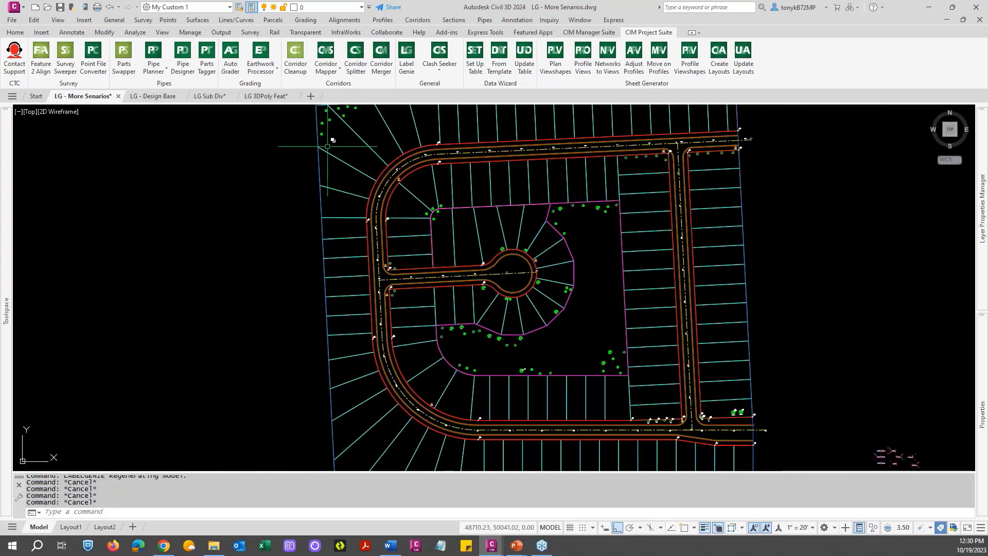
Step: Switch to the LG - Design Base drawing, review the symbols and wall line along the road, and start Label Genie
{"action": "left_click", "coordinate": [160, 98]}
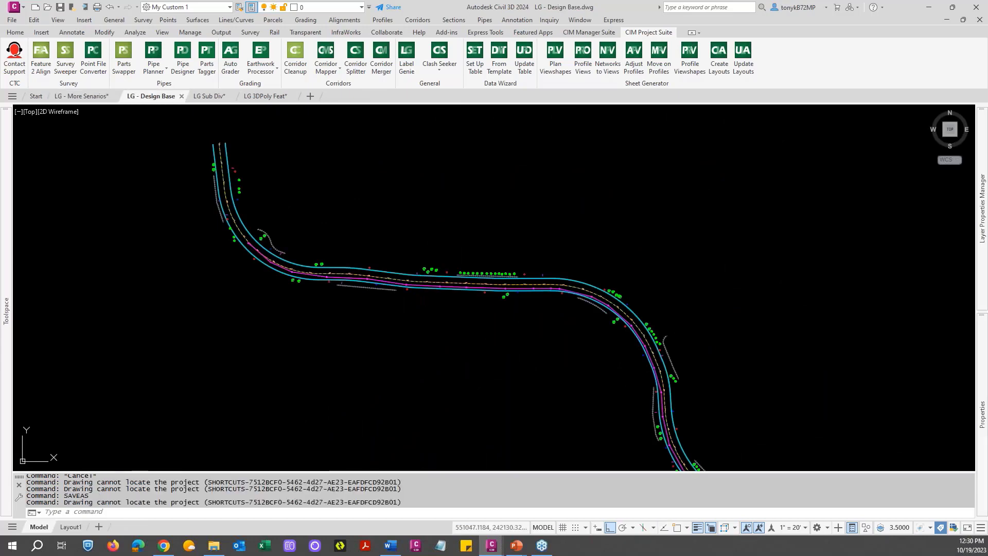
{"action": "scroll", "coordinate": [337, 339], "scroll_direction": "up", "scroll_amount": 6}
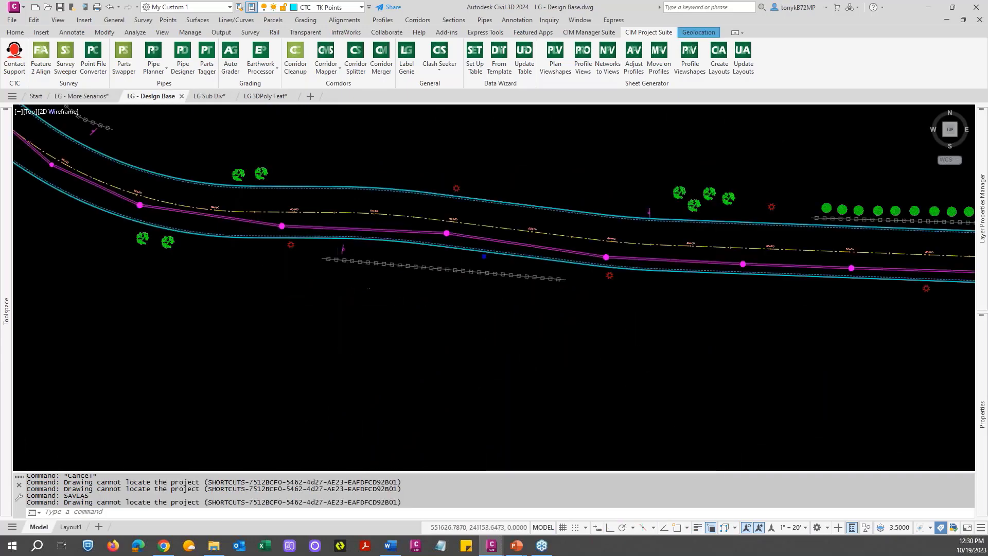
{"action": "scroll", "coordinate": [356, 276], "scroll_direction": "down", "scroll_amount": 4}
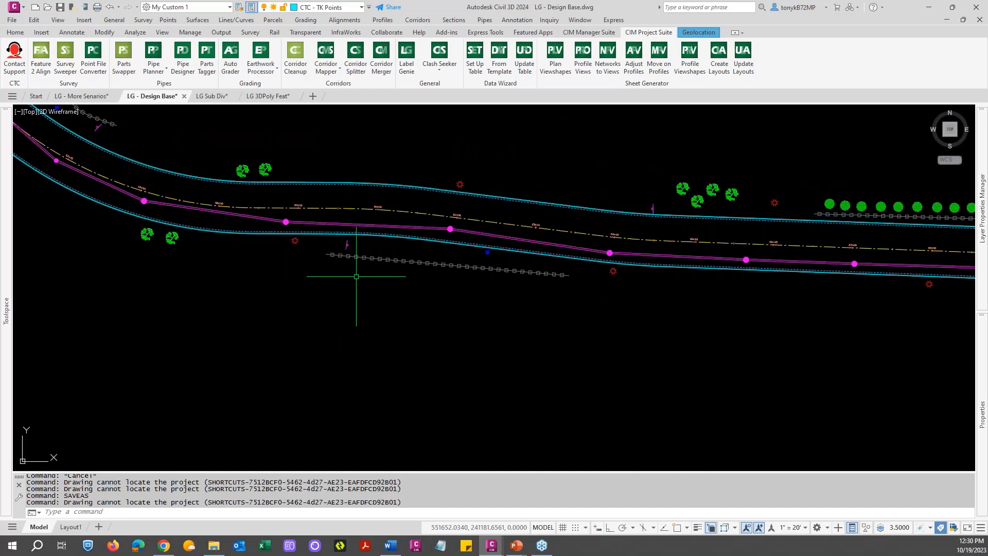
{"action": "key", "text": "Escape"}
{"action": "scroll", "coordinate": [356, 276], "scroll_direction": "up", "scroll_amount": 4}
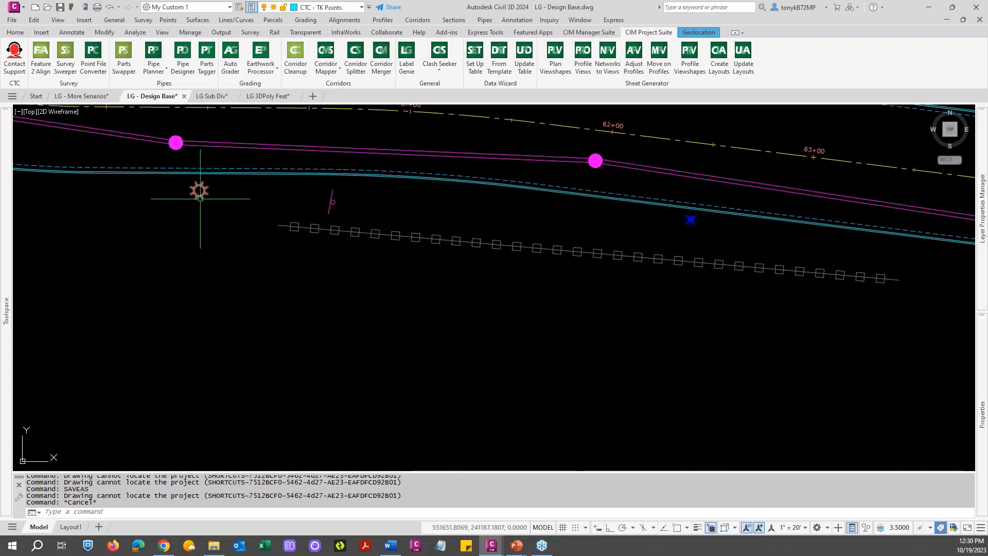
{"action": "key", "text": "Escape"}
{"action": "scroll", "coordinate": [257, 250], "scroll_direction": "down", "scroll_amount": 2}
{"action": "middle_click_drag", "start_coordinate": [303, 271], "coordinate": [488, 351]}
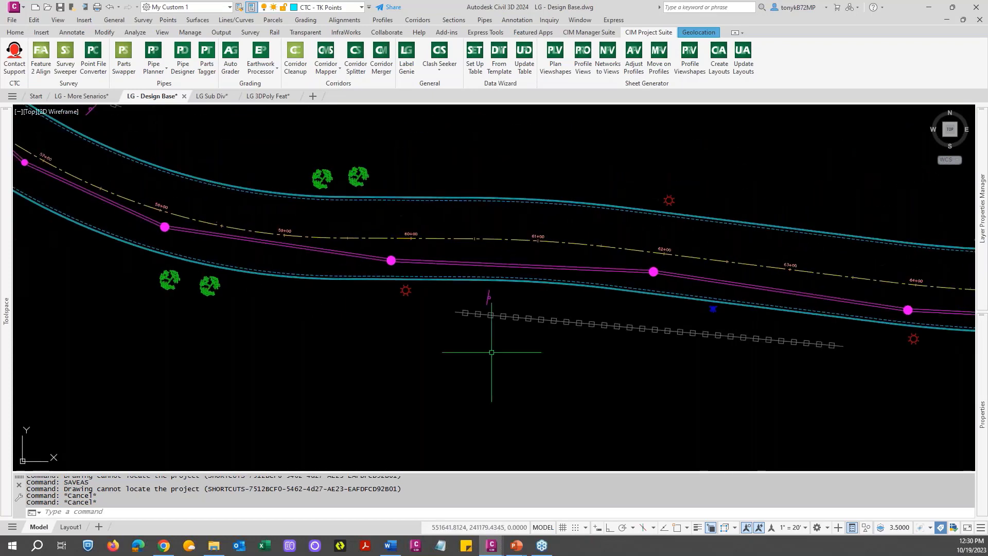
{"action": "key", "text": "Escape"}
{"action": "left_click", "coordinate": [406, 71]}
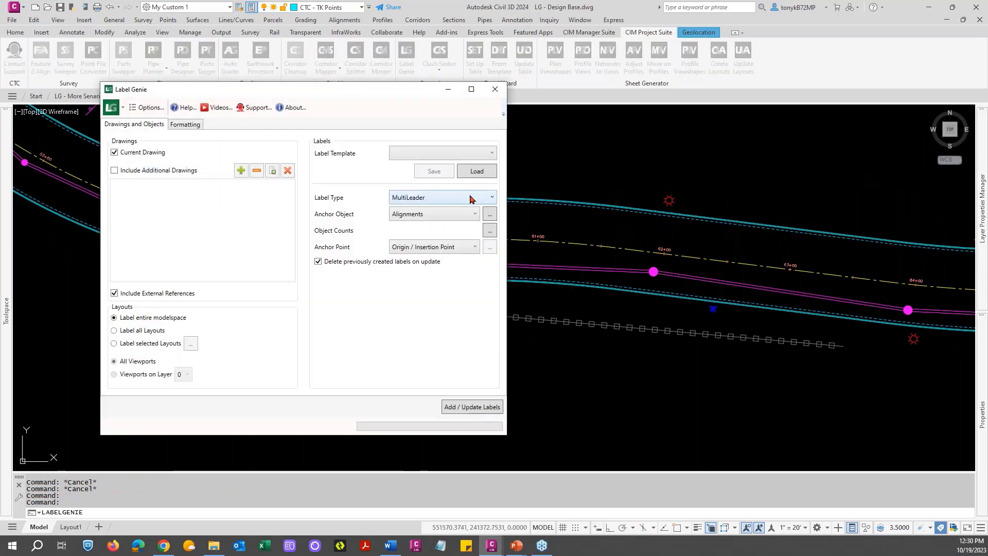
Step: Set the label type to Multiline Text and the anchor object to Blocks
{"action": "left_click", "coordinate": [472, 199]}
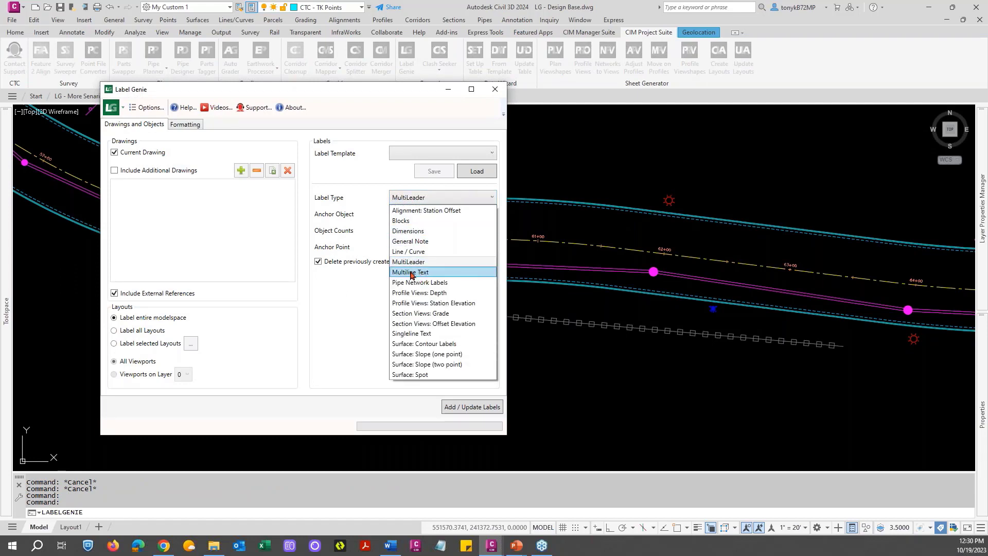
{"action": "left_click", "coordinate": [411, 273]}
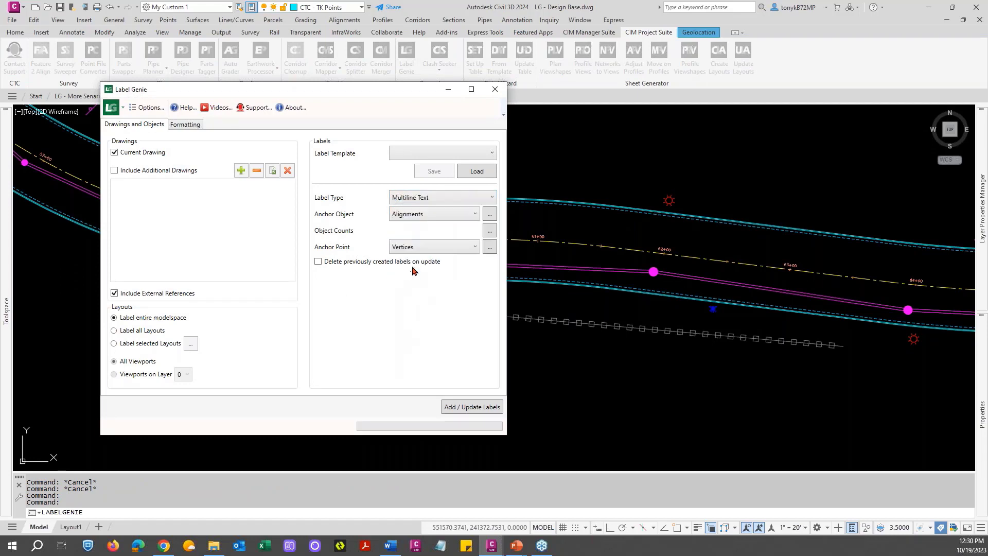
{"action": "left_click", "coordinate": [469, 213]}
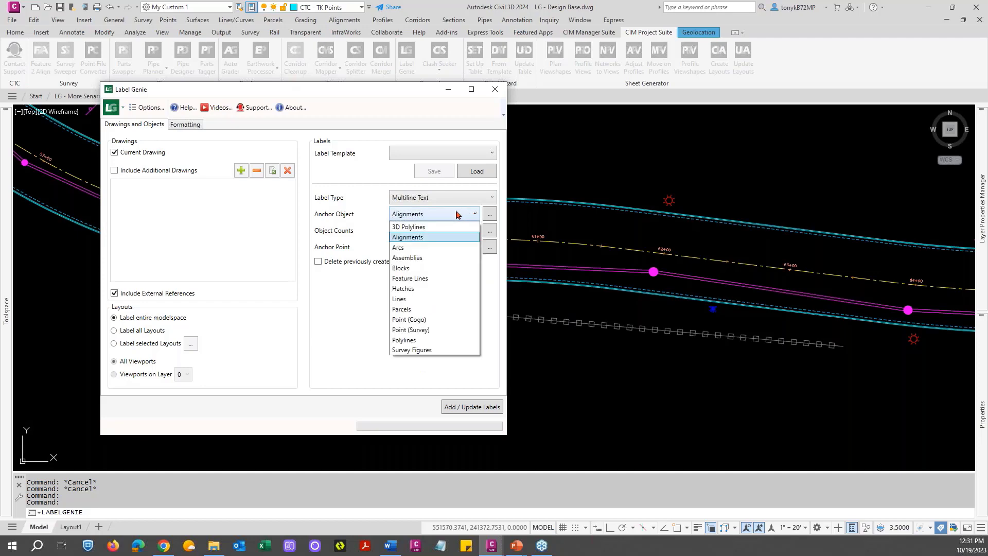
{"action": "left_click", "coordinate": [405, 268]}
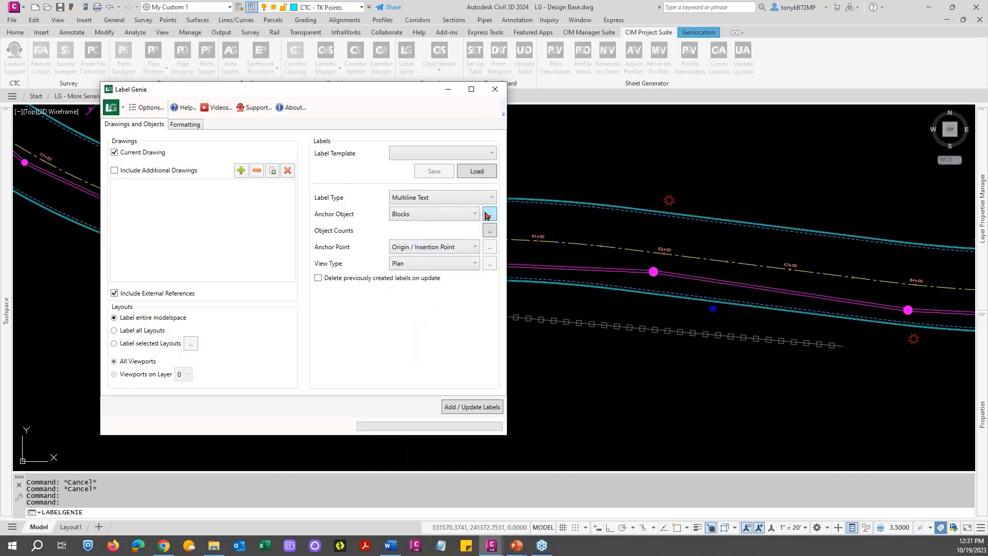
Step: Try to fill the block layer query by picking the red light symbol just south of the road, and dismiss the object selection
{"action": "left_click", "coordinate": [489, 214]}
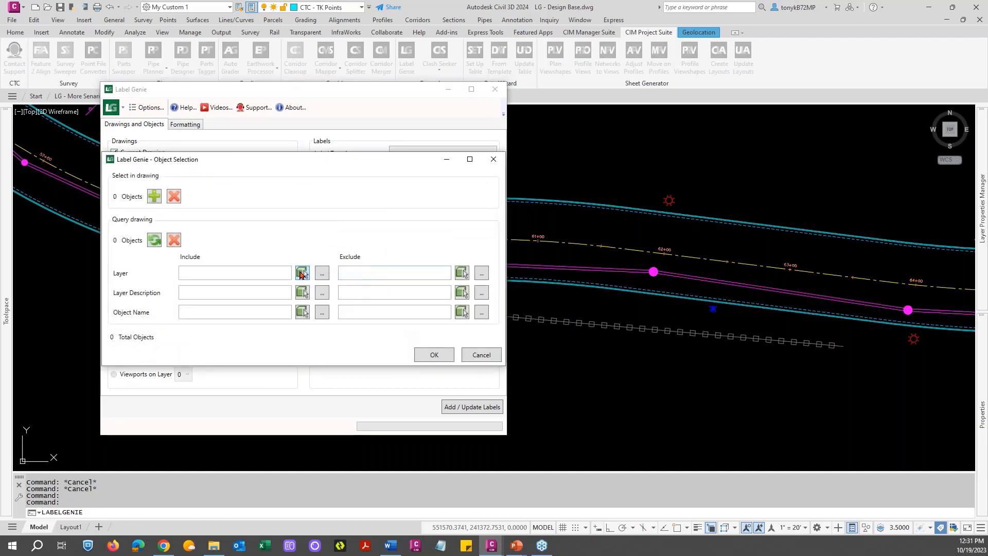
{"action": "left_click", "coordinate": [302, 273]}
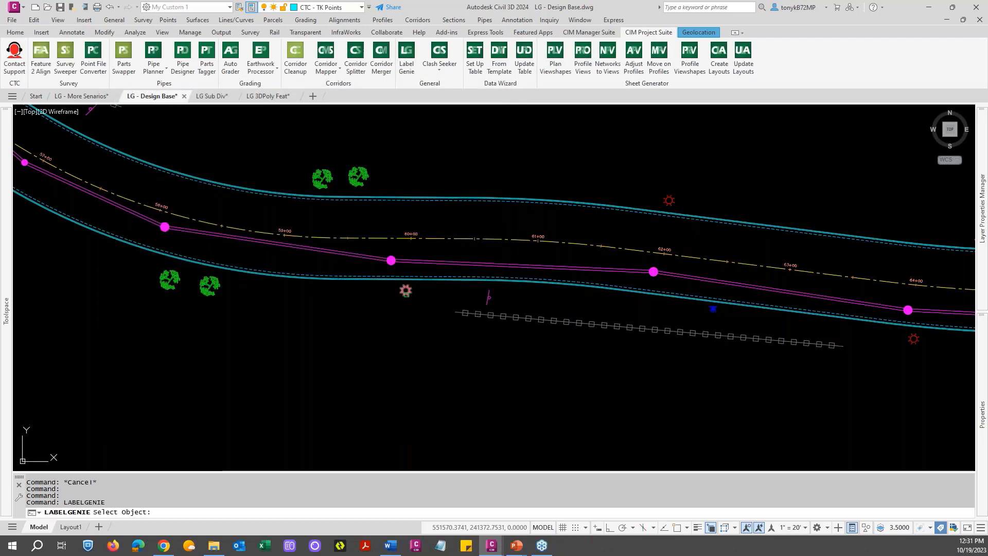
{"action": "left_click", "coordinate": [402, 293]}
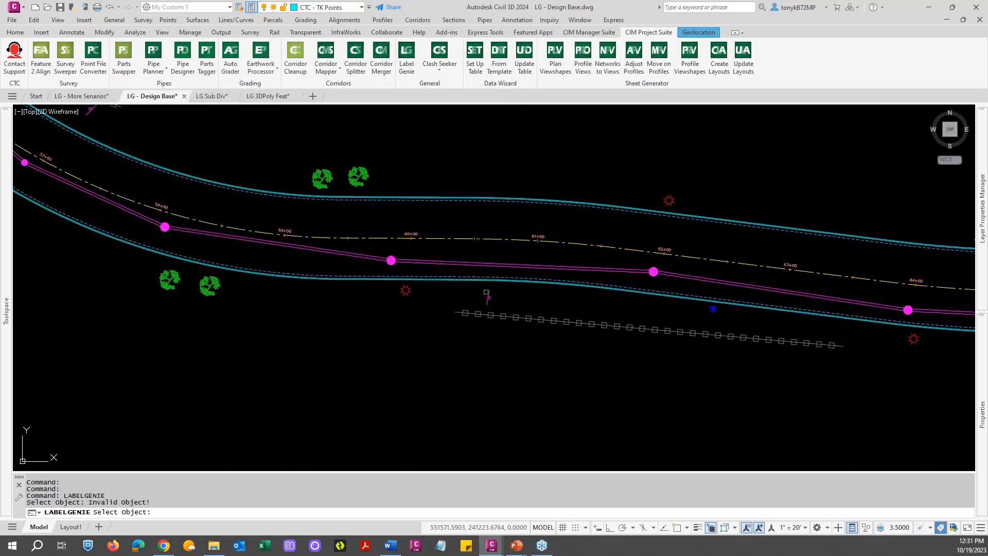
{"action": "key", "text": "Escape"}
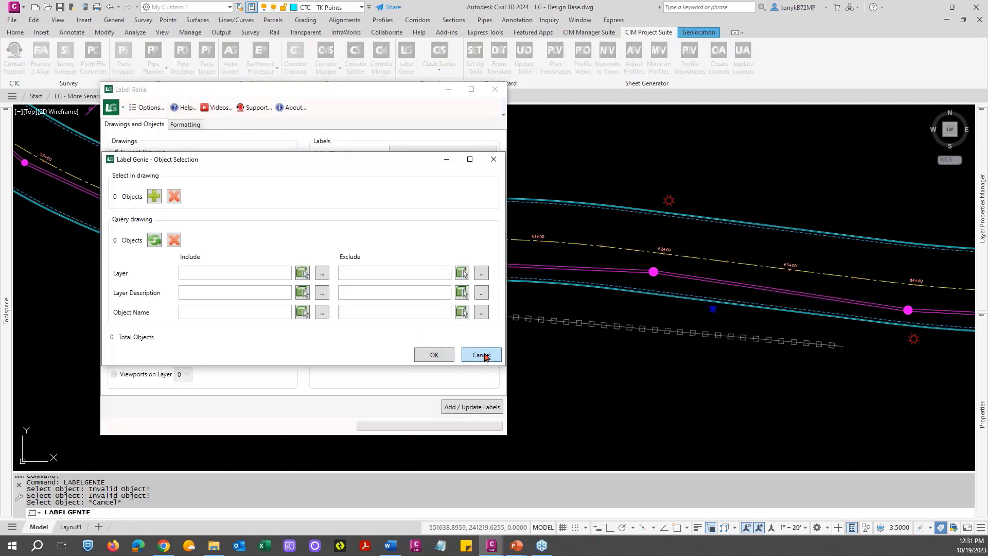
{"action": "left_click", "coordinate": [483, 355]}
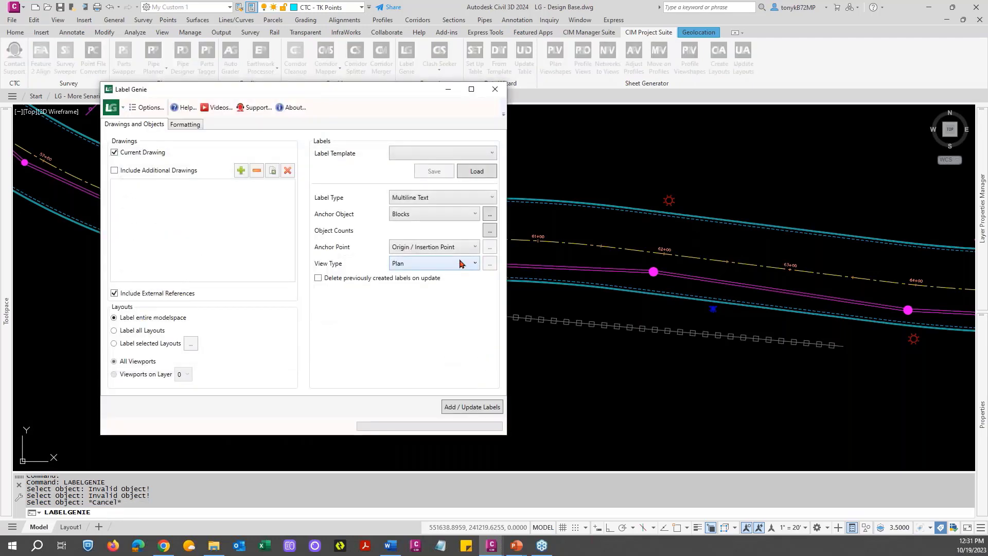
Step: Set up MultiLeader labels anchored to Polylines, with the query including layer C-WALL sampled from the wall line south of the road
{"action": "left_click", "coordinate": [458, 200]}
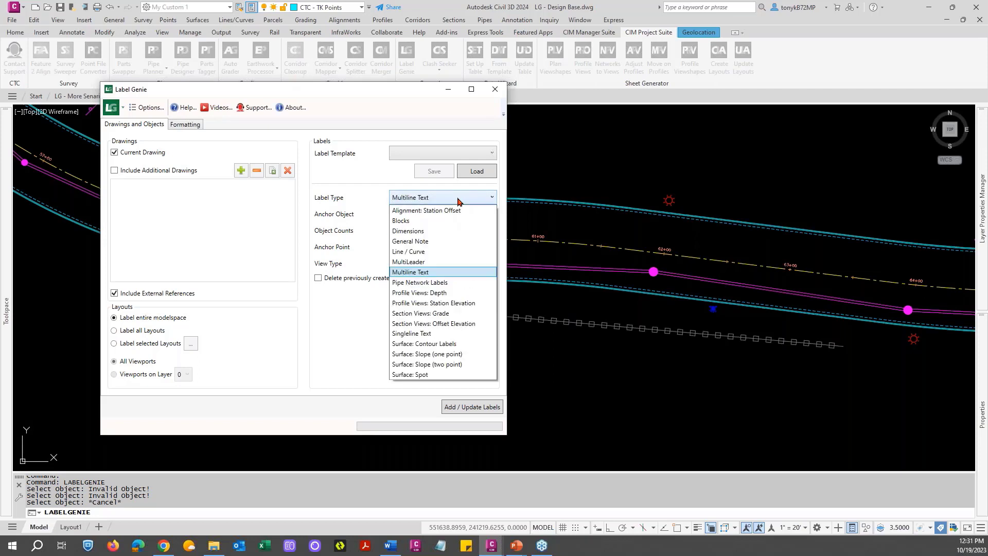
{"action": "left_click", "coordinate": [411, 262]}
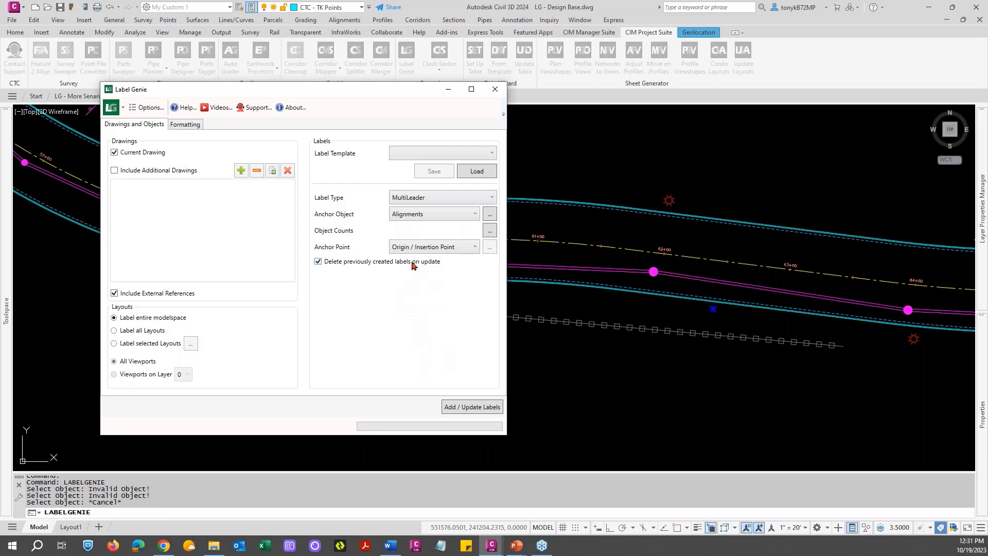
{"action": "left_click", "coordinate": [468, 215]}
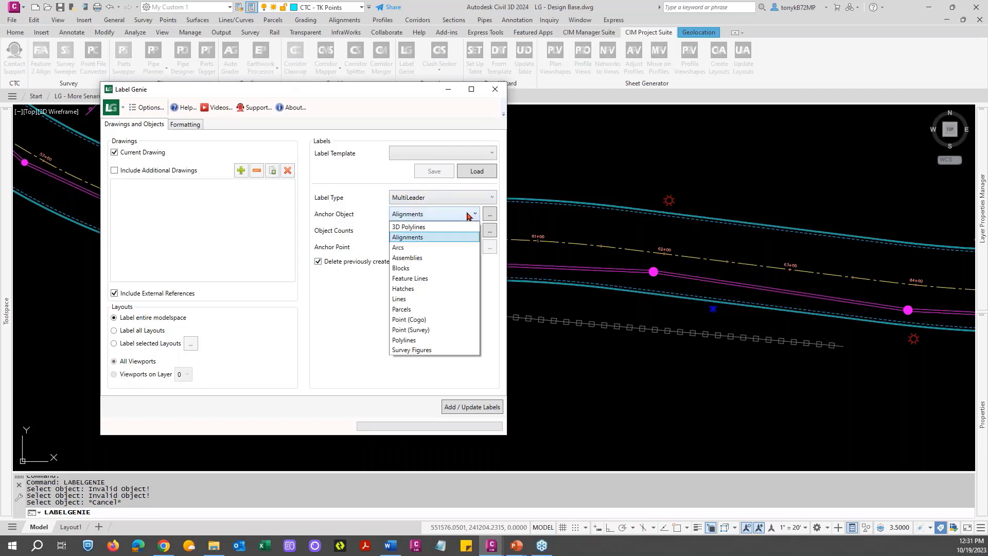
{"action": "left_click", "coordinate": [404, 340]}
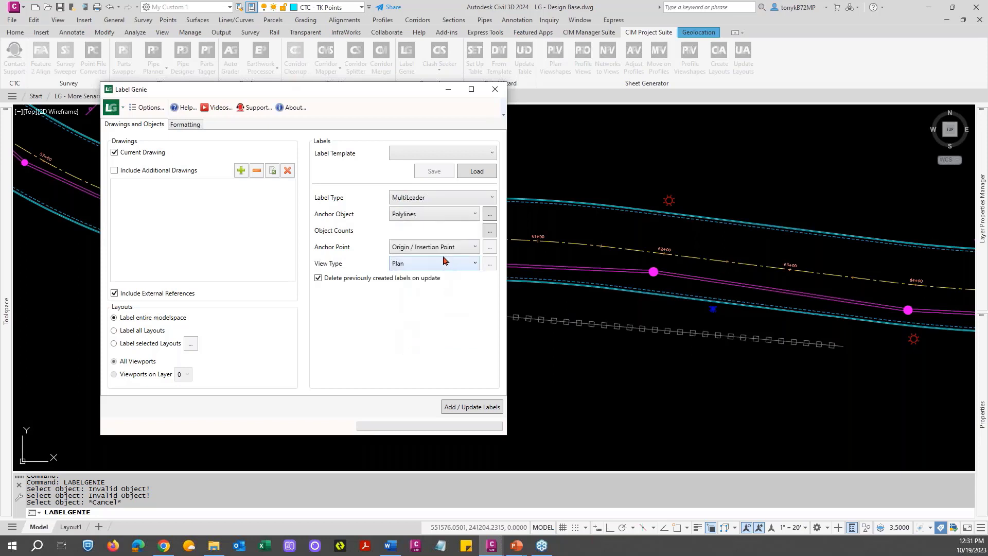
{"action": "left_click", "coordinate": [489, 227]}
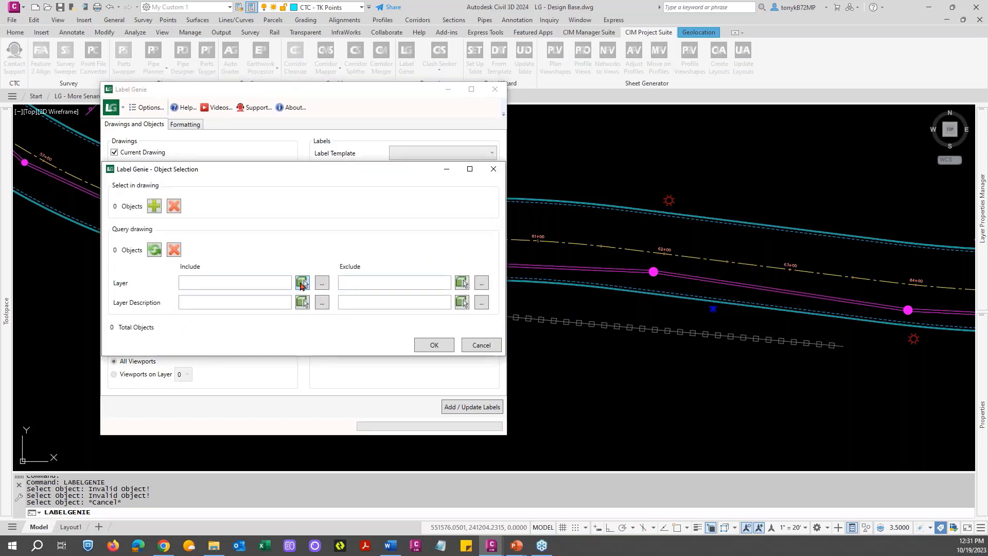
{"action": "left_click", "coordinate": [302, 283]}
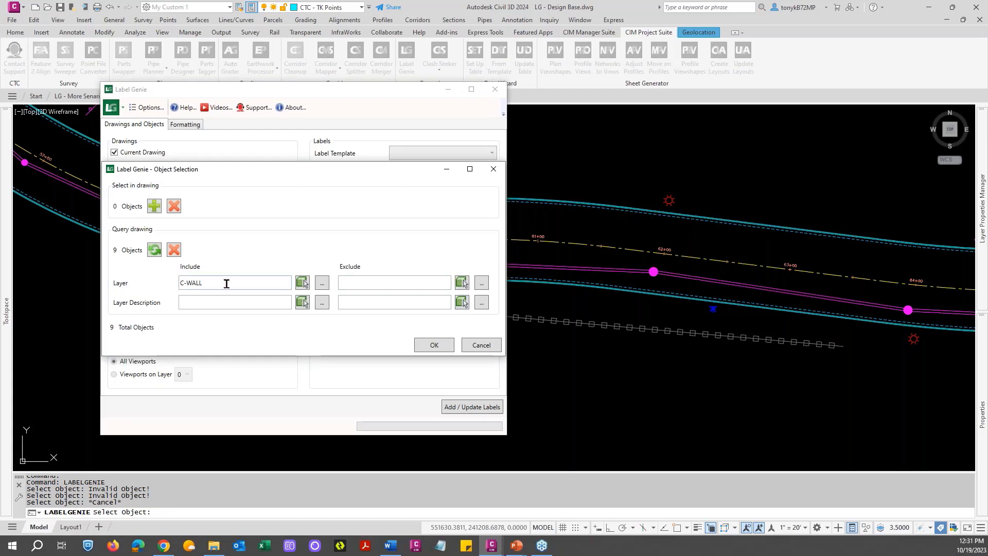
{"action": "left_click", "coordinate": [434, 345]}
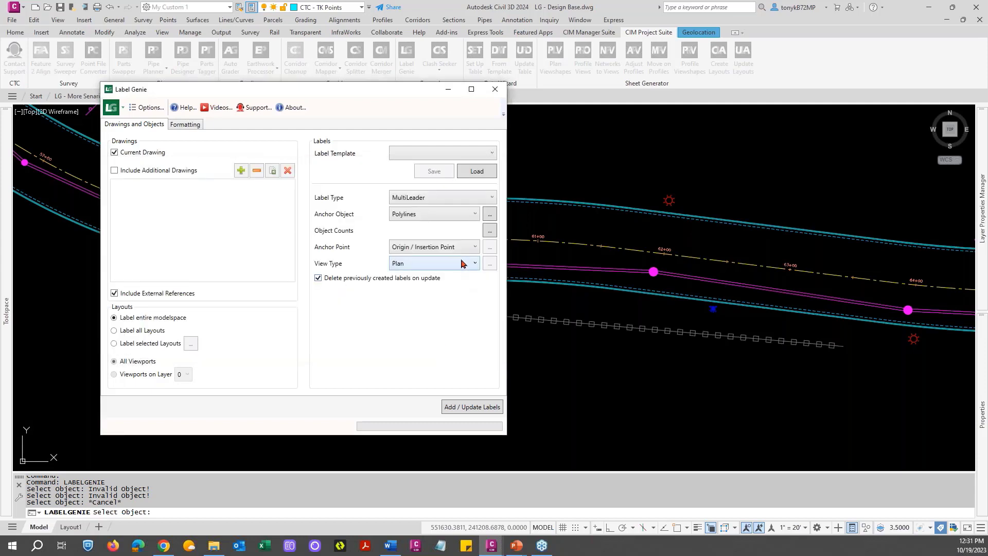
Step: Set the multileader label style to Annotative in the Label Genie formatting settings
{"action": "left_click", "coordinate": [179, 125]}
{"action": "left_click_drag", "start_coordinate": [308, 91], "coordinate": [428, 80]}
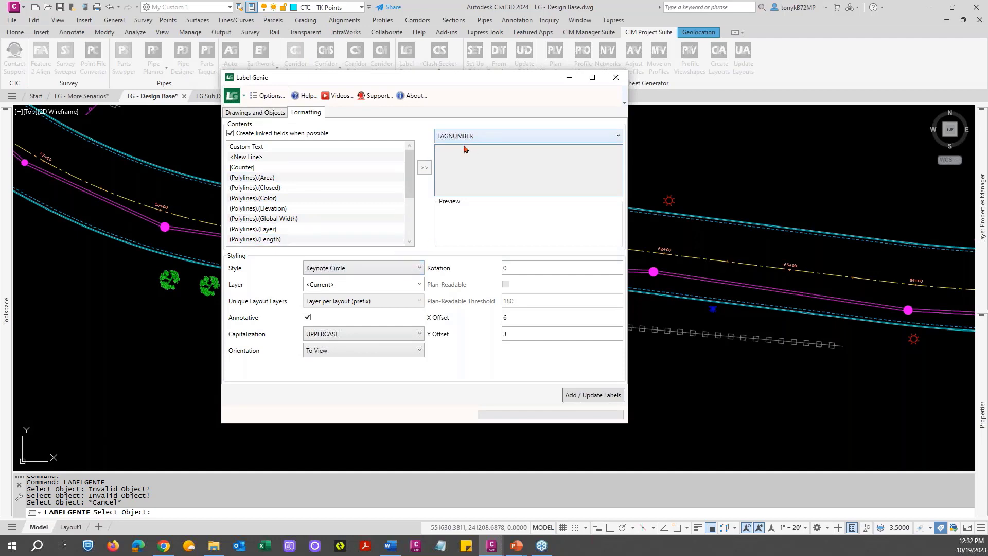
{"action": "left_click", "coordinate": [376, 268]}
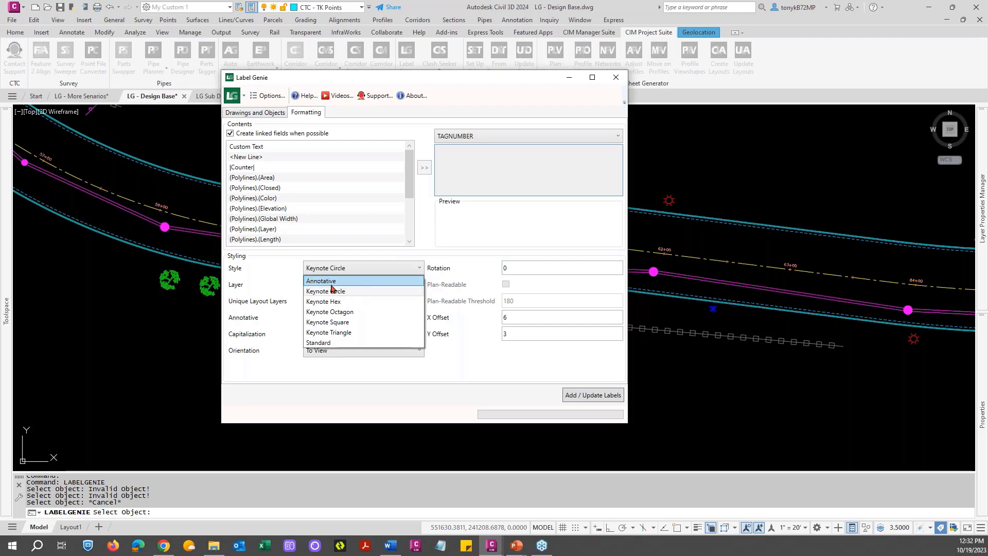
{"action": "left_click", "coordinate": [330, 283]}
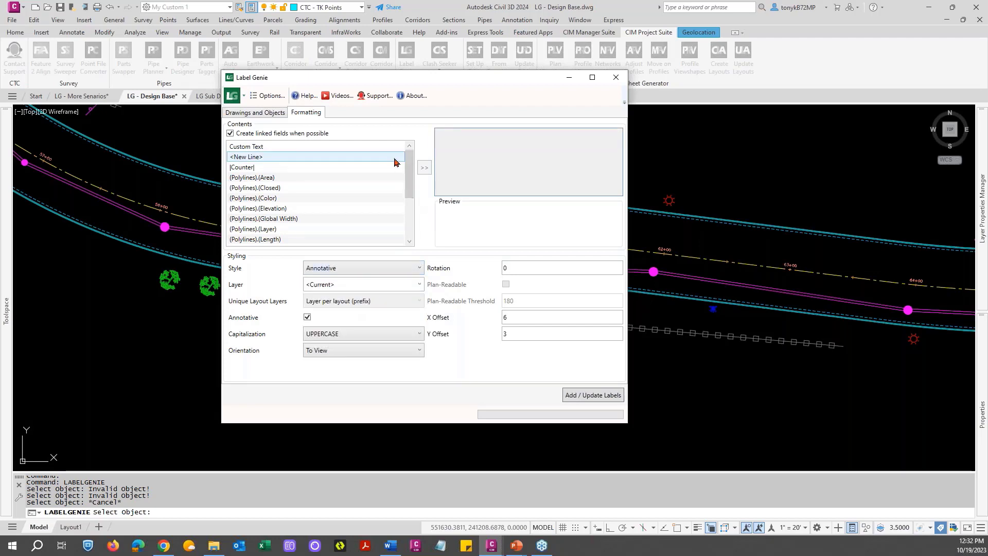
{"action": "left_click_drag", "start_coordinate": [411, 178], "coordinate": [410, 203]}
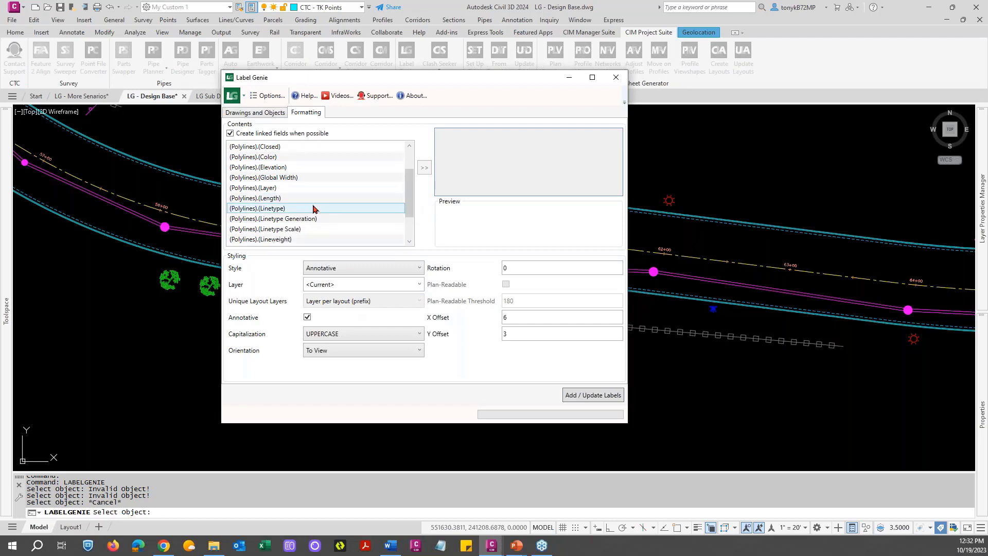
{"action": "left_click", "coordinate": [297, 199]}
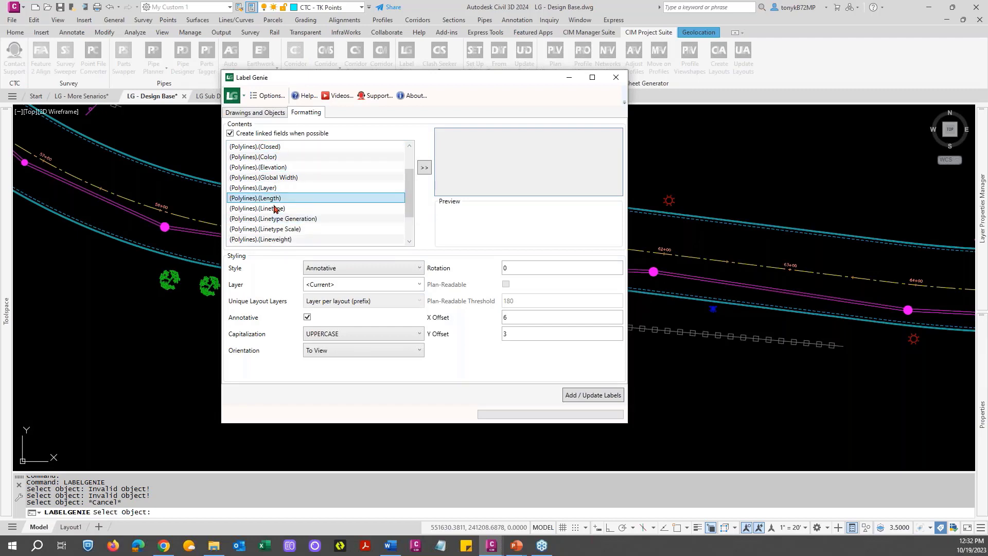
{"action": "left_click", "coordinate": [424, 168]}
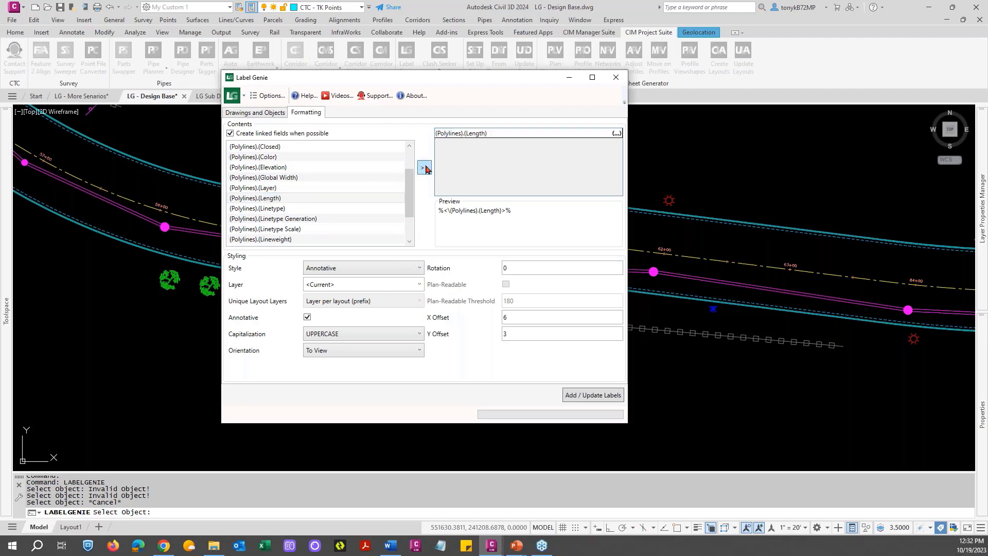
{"action": "scroll", "coordinate": [381, 144], "scroll_direction": "up", "scroll_amount": 2}
{"action": "left_click", "coordinate": [503, 135]}
{"action": "key", "text": "Delete"}
Step: Add a Custom Text entry reading DEMO to the label contents
{"action": "left_click", "coordinate": [386, 147]}
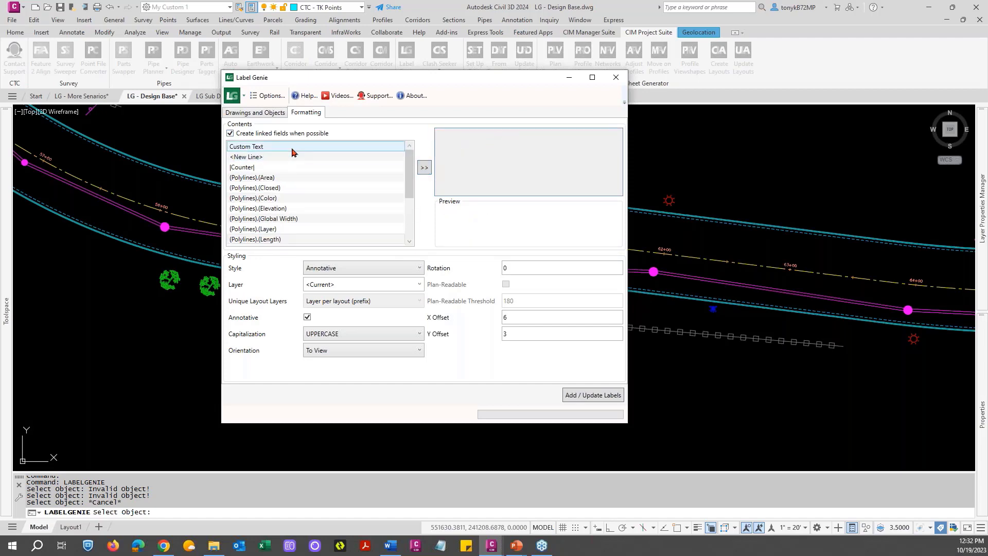
{"action": "left_click", "coordinate": [424, 169]}
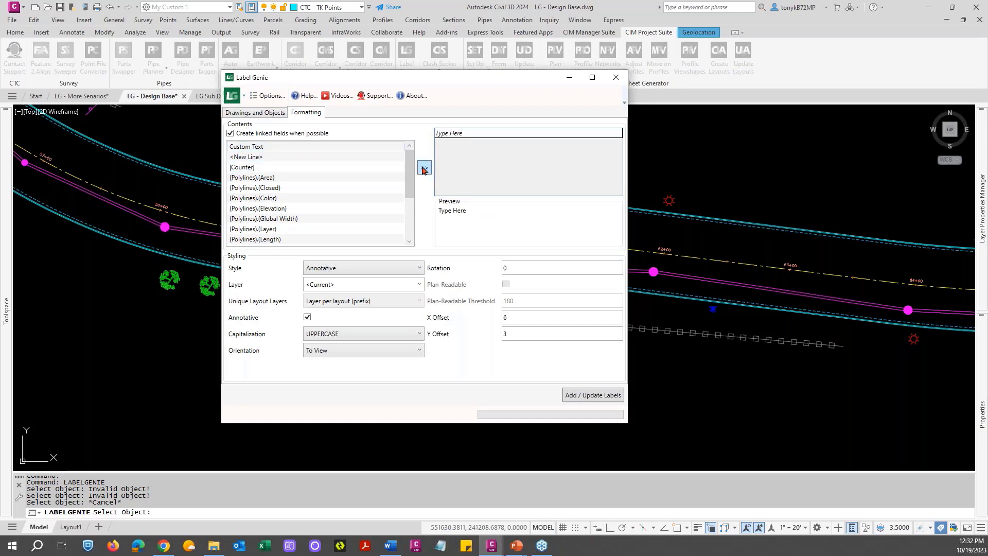
{"action": "left_click", "coordinate": [470, 135]}
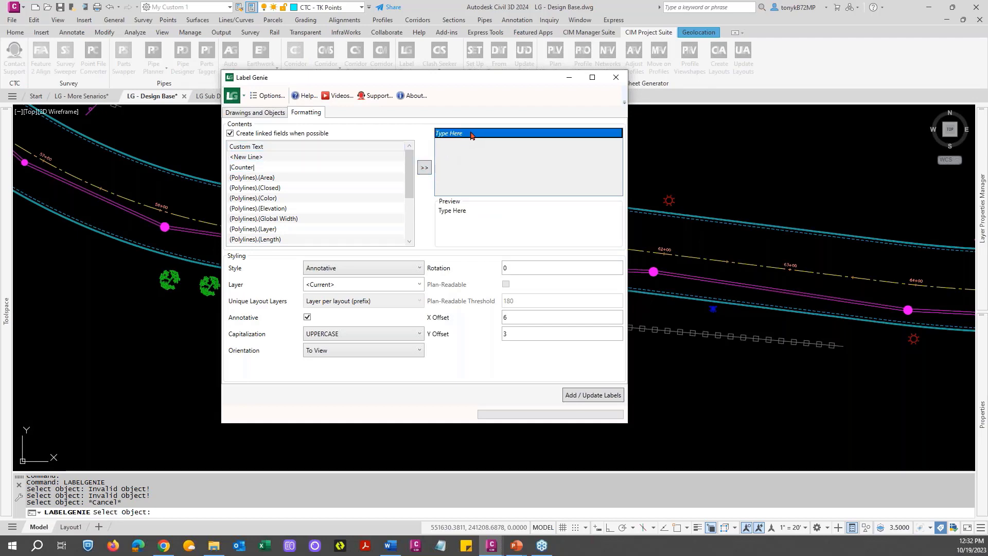
{"action": "left_click", "coordinate": [471, 135]}
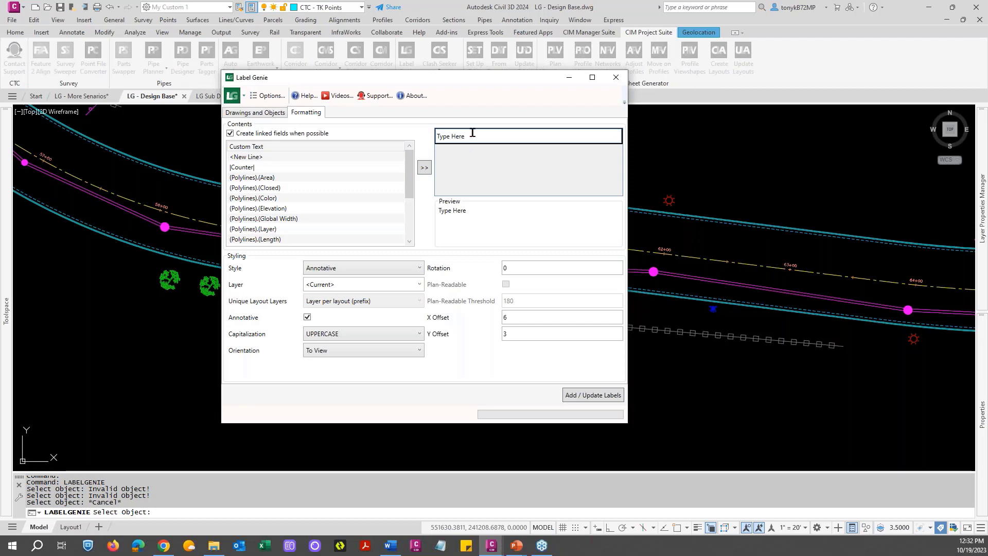
{"action": "left_click_drag", "start_coordinate": [473, 134], "coordinate": [407, 138]}
{"action": "type", "text": "D"}
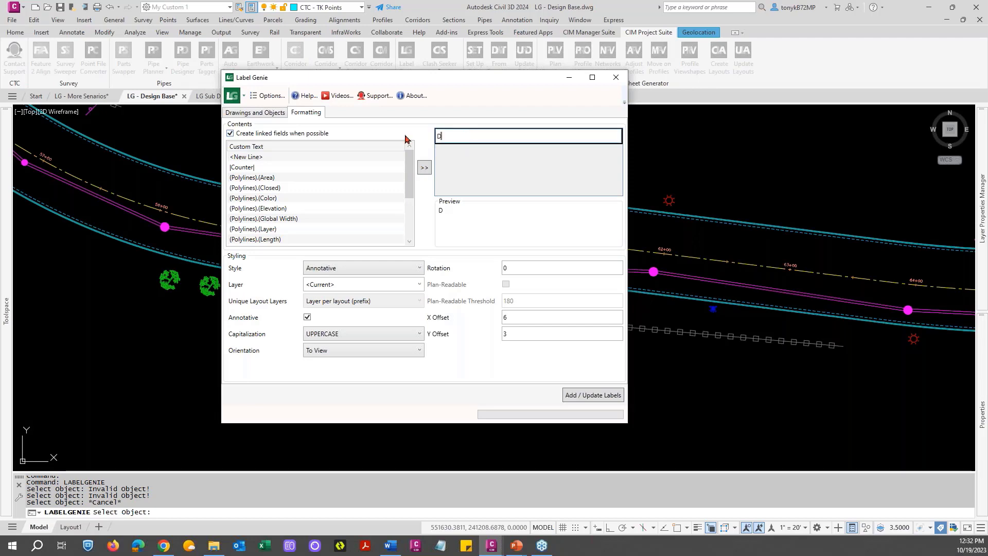
{"action": "type", "text": "EMO"}
Step: Add a New Line entry and the Polylines Length field below DEMO in the label contents
{"action": "left_click", "coordinate": [288, 158]}
{"action": "left_click", "coordinate": [424, 167]}
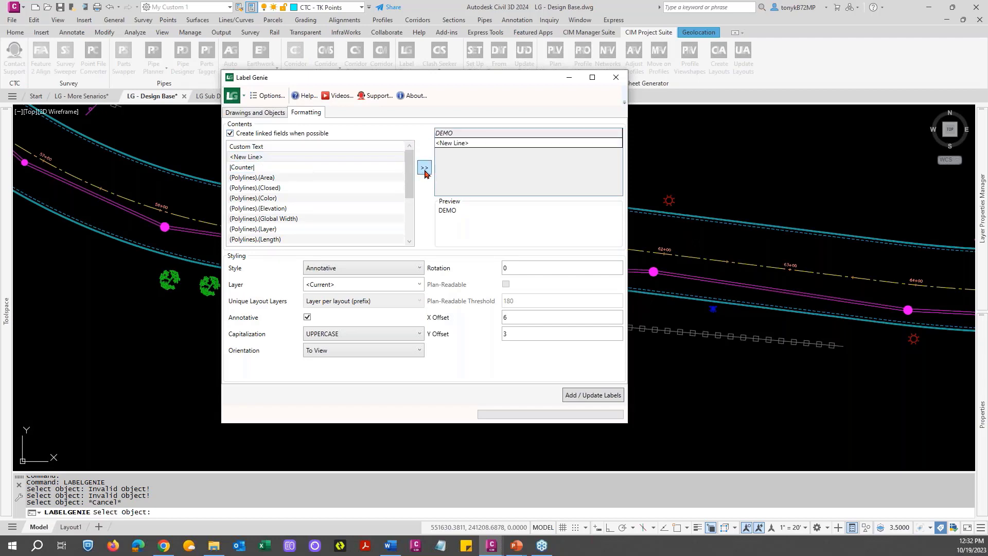
{"action": "left_click_drag", "start_coordinate": [411, 186], "coordinate": [411, 195]}
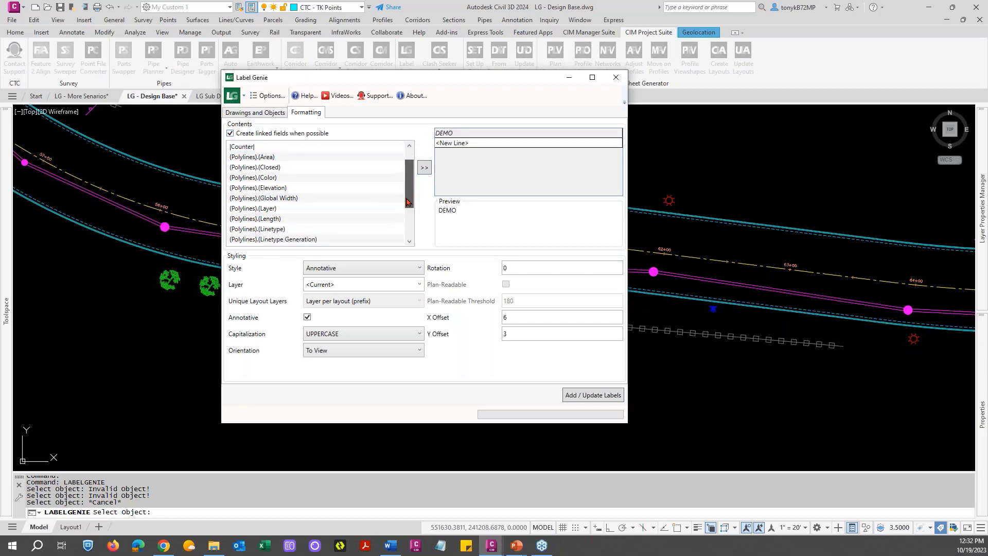
{"action": "left_click", "coordinate": [312, 219]}
{"action": "left_click", "coordinate": [424, 167]}
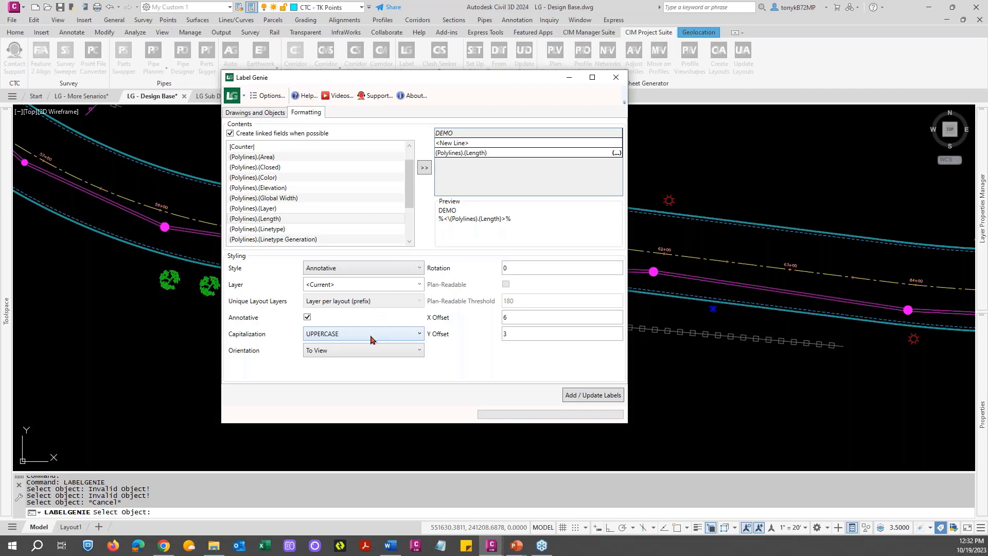
Step: Review the format options in the Length field's customization and apply them with the format left at (none)
{"action": "left_click", "coordinate": [617, 153]}
{"action": "left_click", "coordinate": [616, 153]}
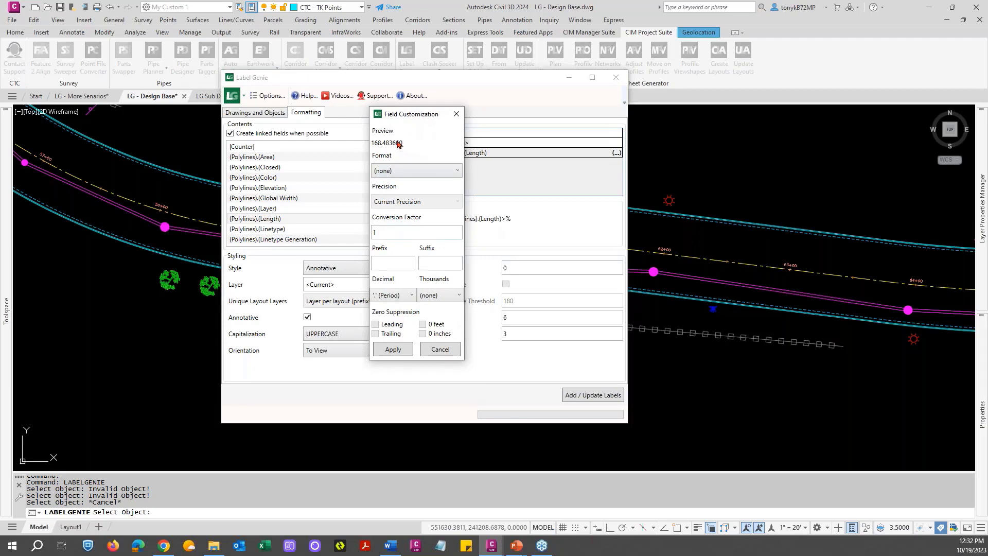
{"action": "left_click", "coordinate": [428, 173]}
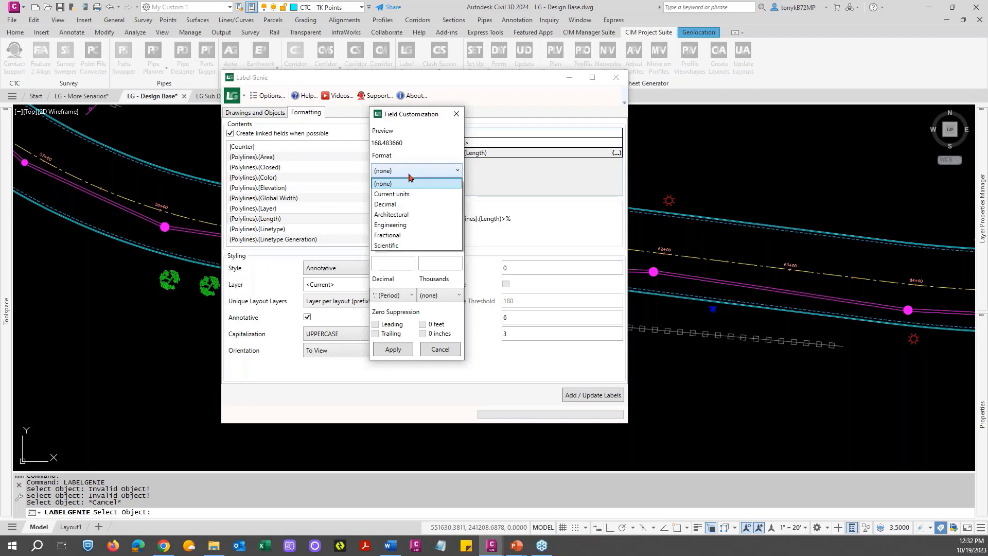
{"action": "left_click", "coordinate": [404, 172]}
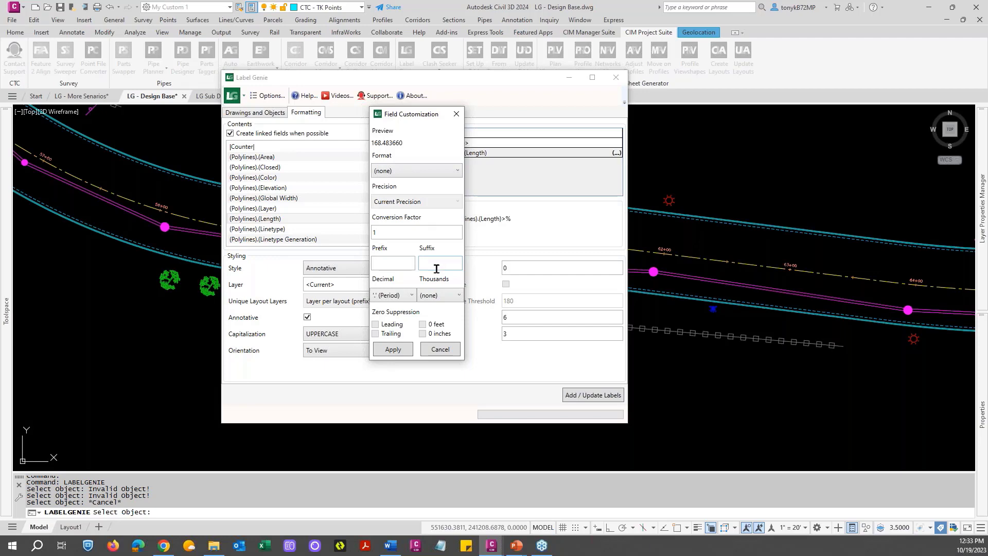
{"action": "left_click", "coordinate": [393, 349]}
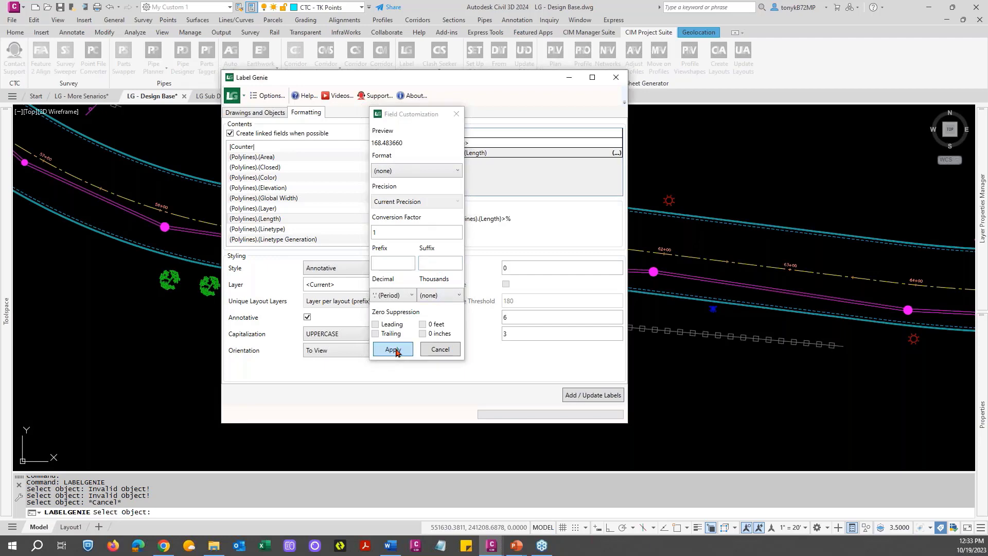
Step: Generate the multileader labels on the wall polylines and inspect the one at the wall's west end, south of the road
{"action": "left_click", "coordinate": [586, 394]}
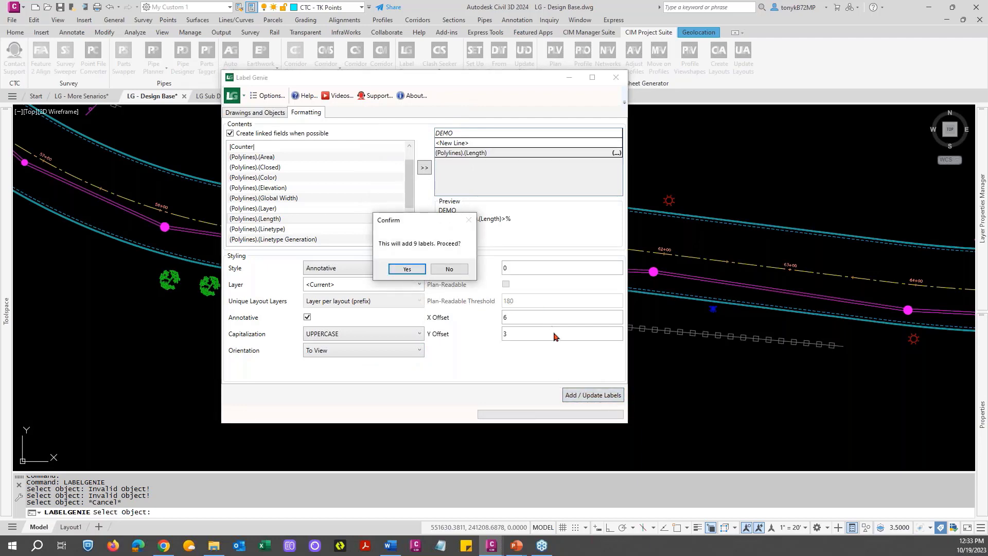
{"action": "left_click", "coordinate": [414, 271]}
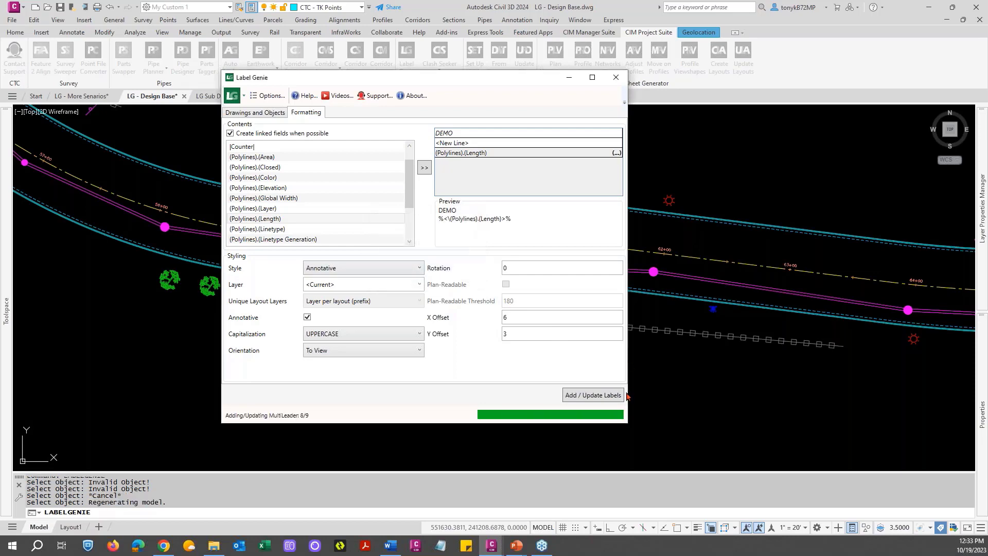
{"action": "left_click", "coordinate": [499, 311]}
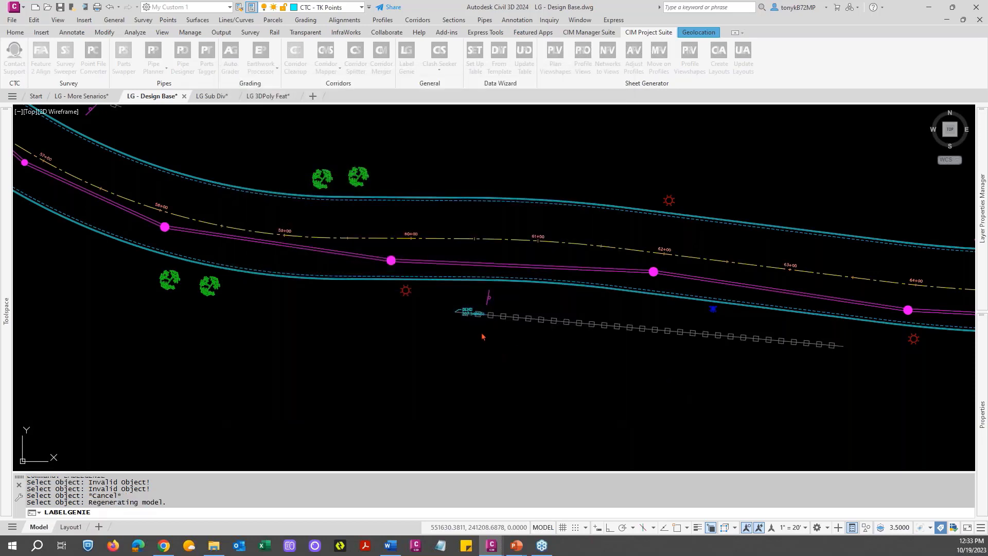
{"action": "scroll", "coordinate": [468, 316], "scroll_direction": "up", "scroll_amount": 8}
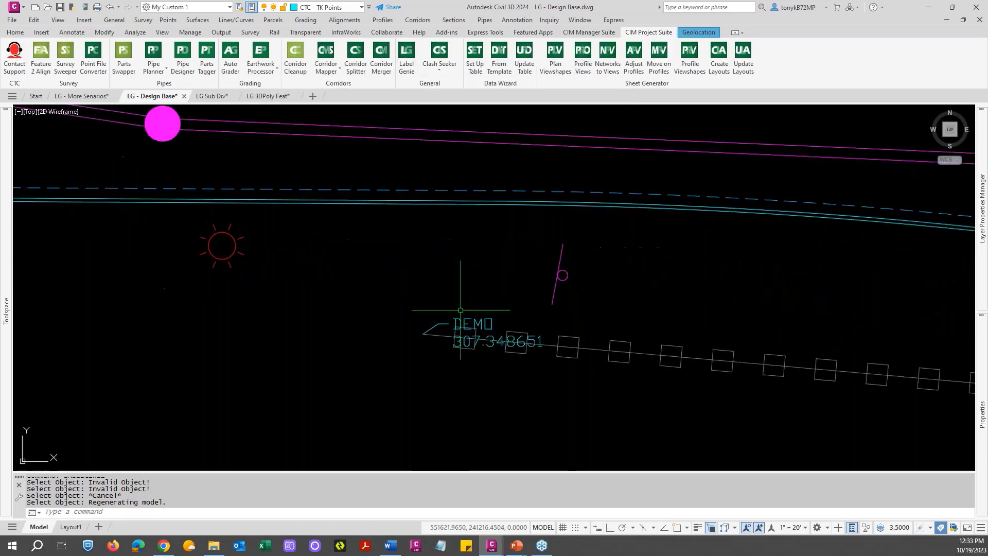
{"action": "scroll", "coordinate": [460, 311], "scroll_direction": "down", "scroll_amount": 4}
{"action": "key", "text": "Escape"}
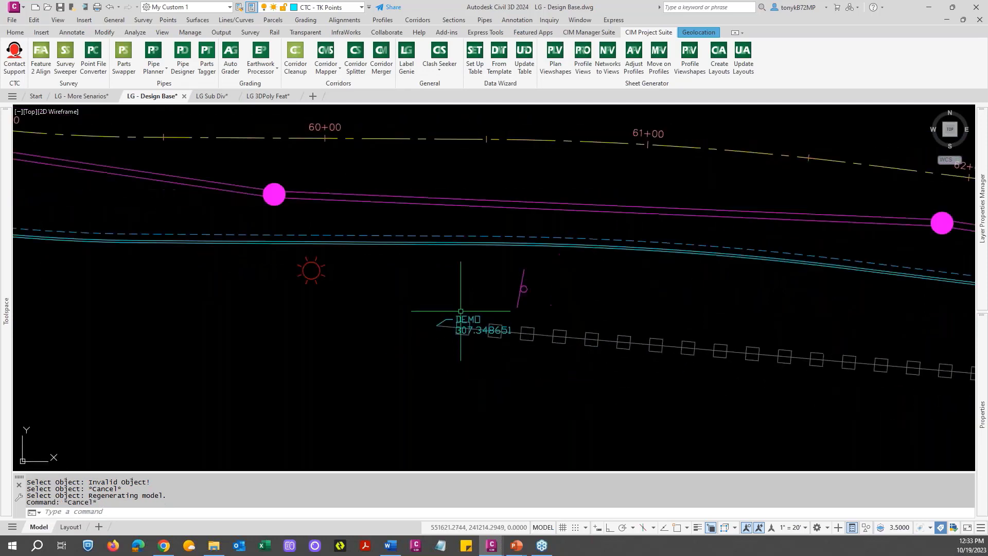
{"action": "key", "text": "Escape"}
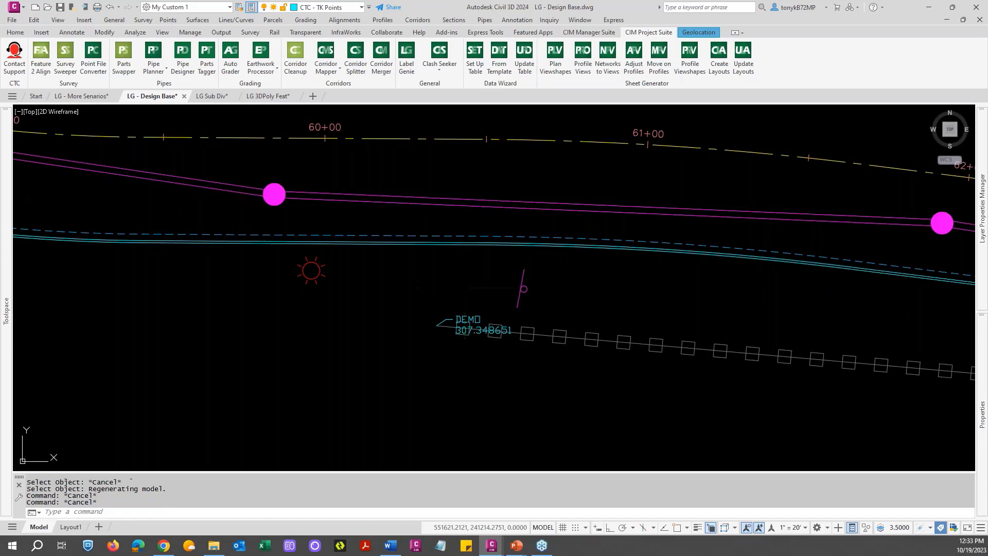
{"action": "key", "text": "Escape"}
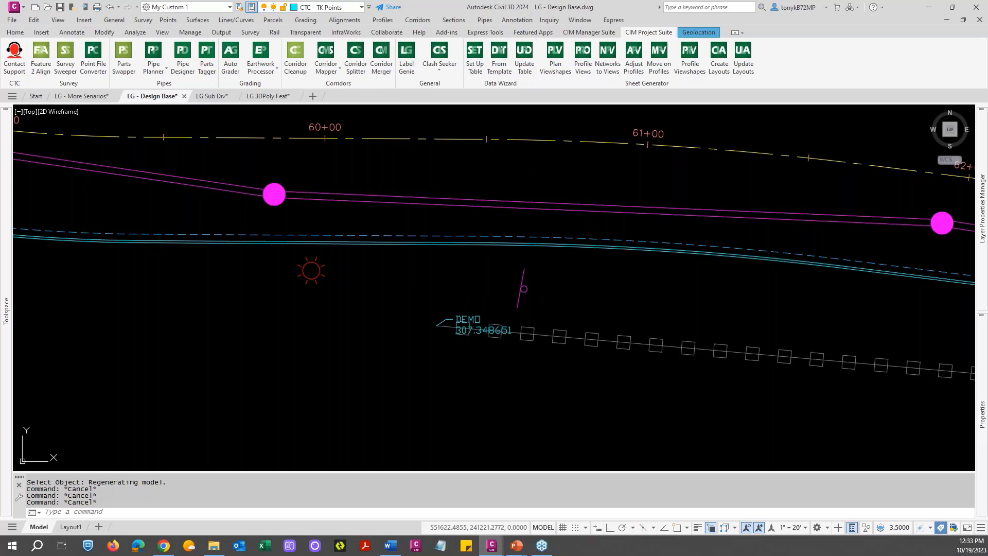
Step: Reopen Label Genie and set the label's Y Offset to 6
{"action": "left_click", "coordinate": [406, 52]}
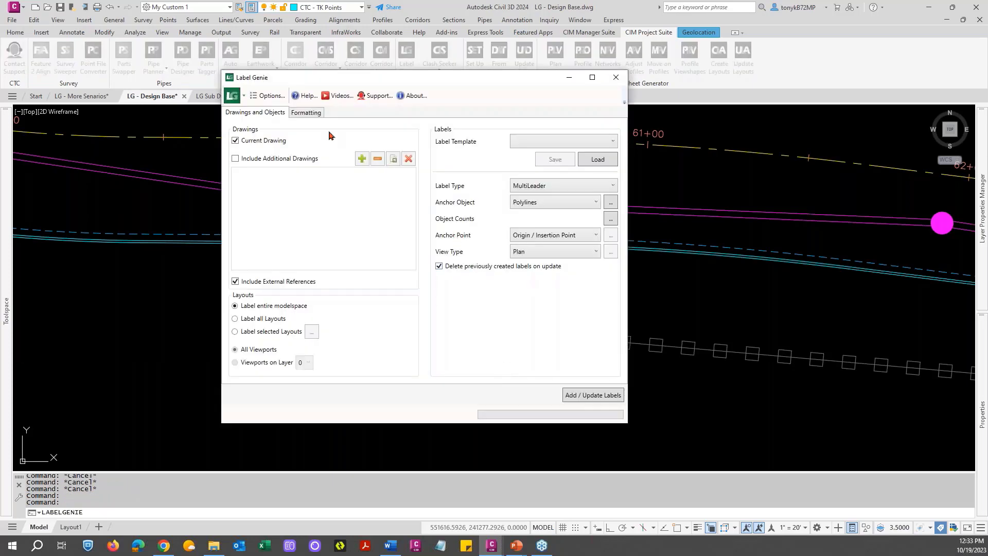
{"action": "left_click", "coordinate": [314, 114]}
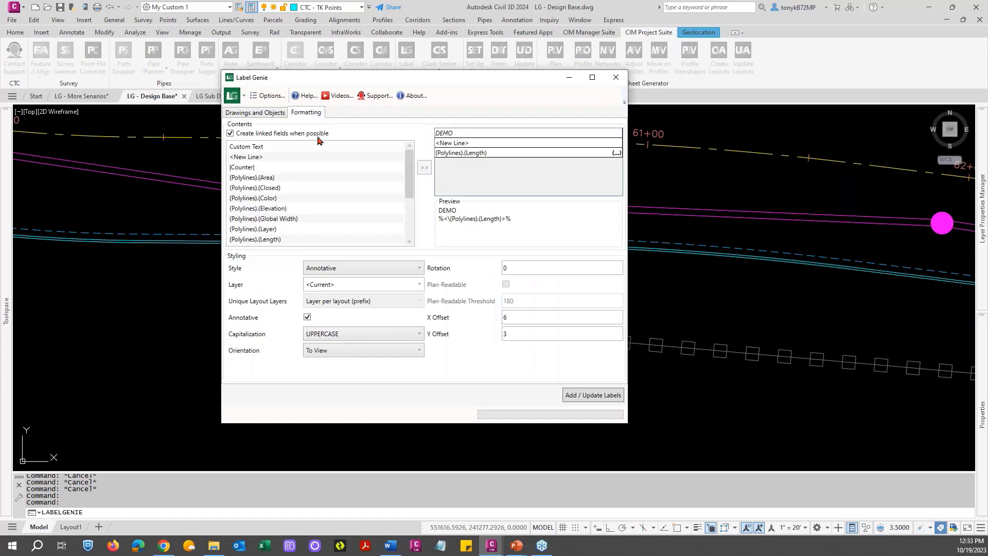
{"action": "left_click", "coordinate": [512, 318]}
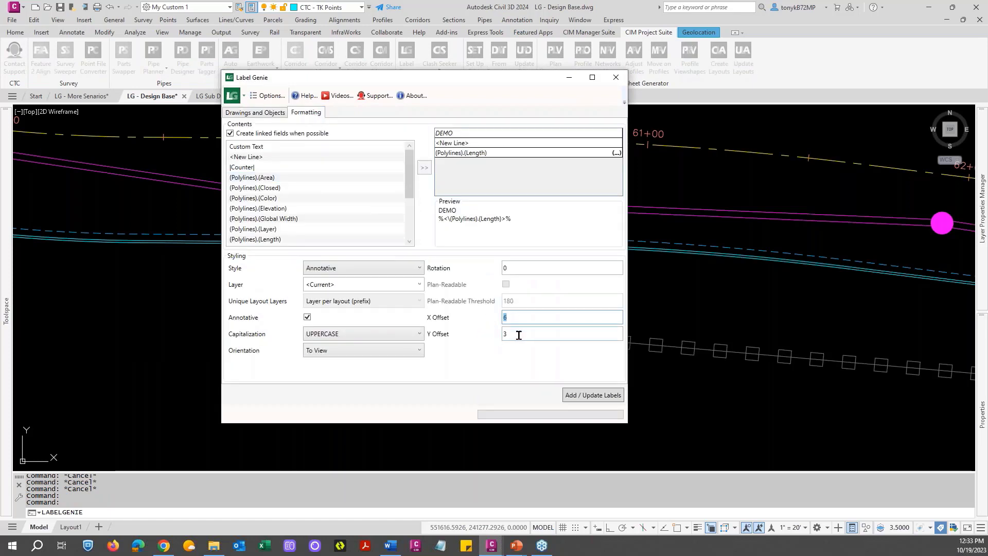
{"action": "left_click", "coordinate": [519, 335]}
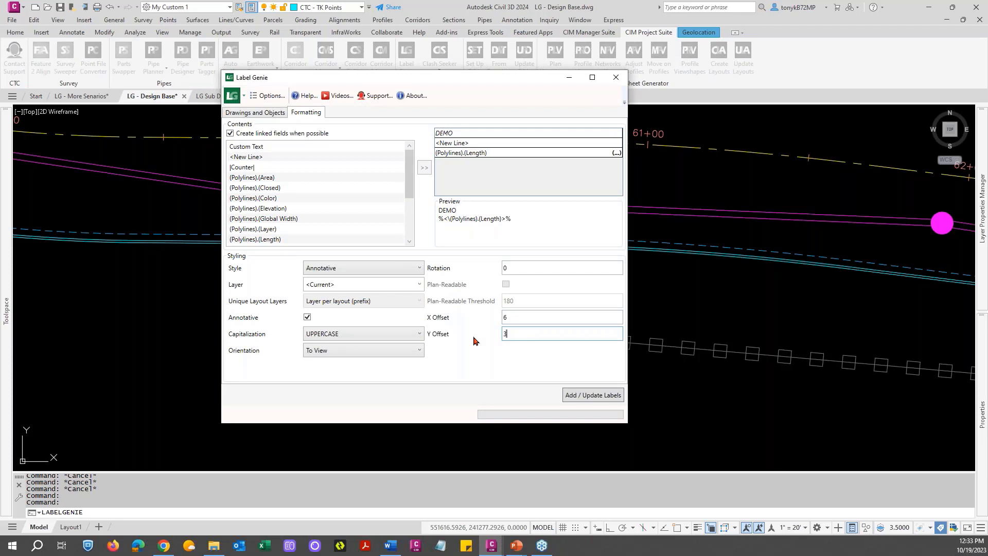
{"action": "key", "text": "BackSpace"}
{"action": "type", "text": "6"}
Step: Update the existing wall multileader labels with the edited offset
{"action": "left_click", "coordinate": [592, 395]}
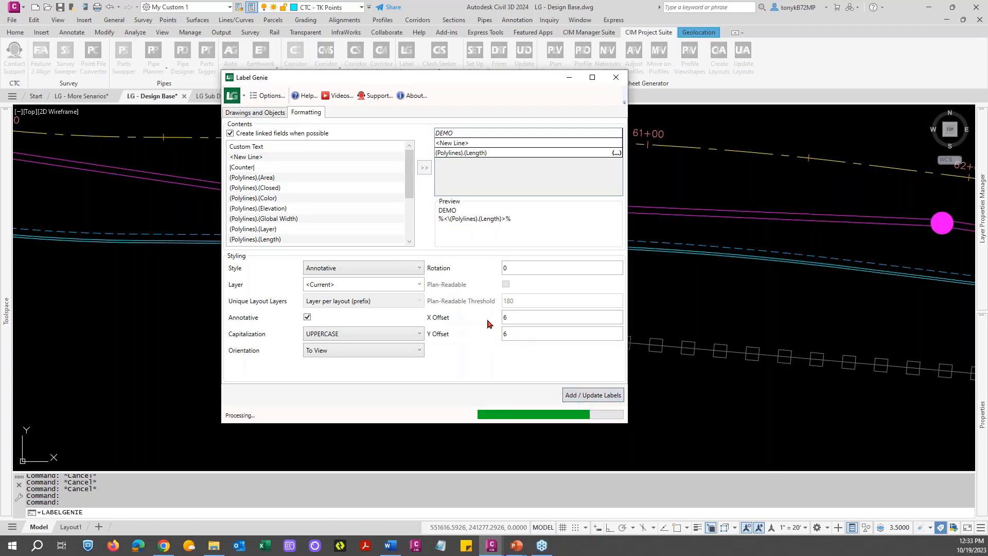
{"action": "left_click", "coordinate": [410, 269]}
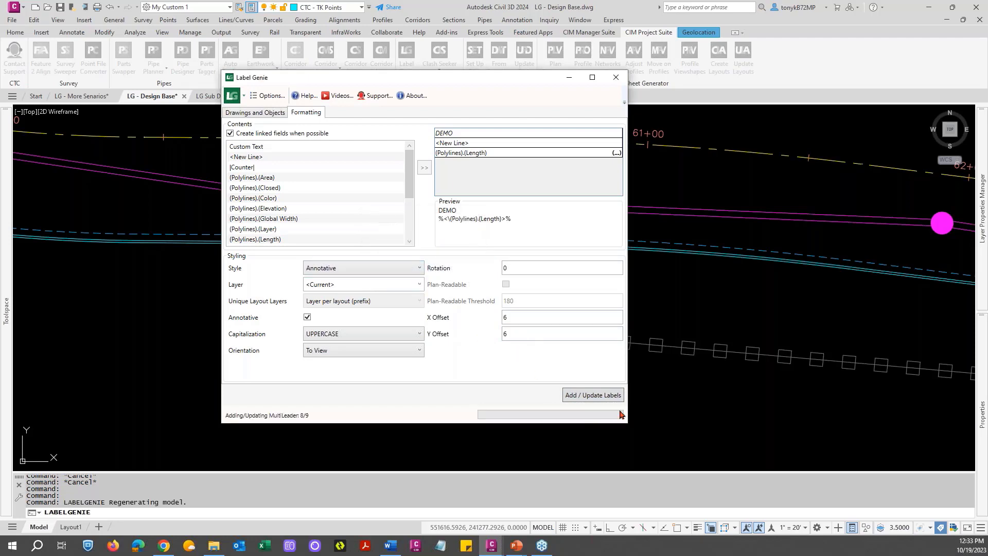
{"action": "left_click", "coordinate": [505, 314]}
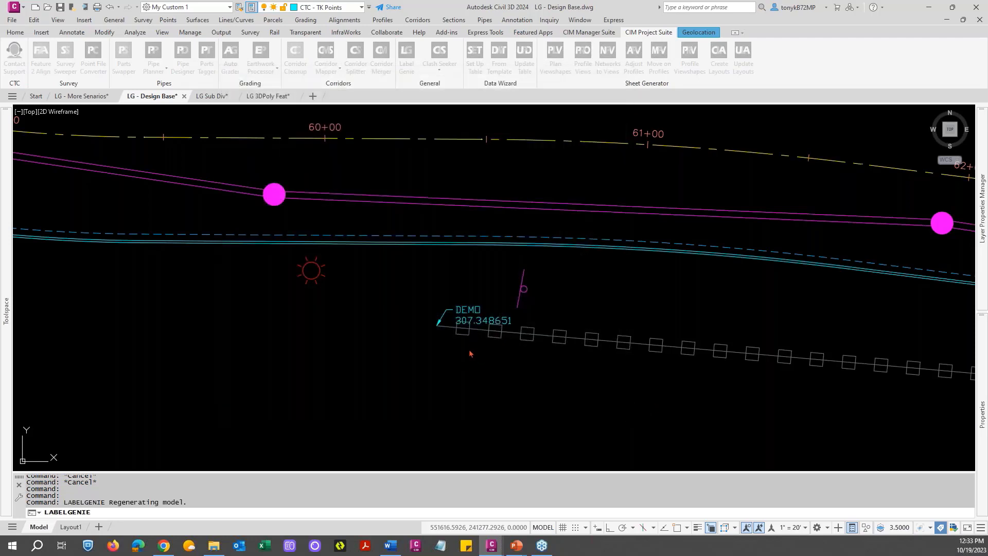
{"action": "key", "text": "Escape"}
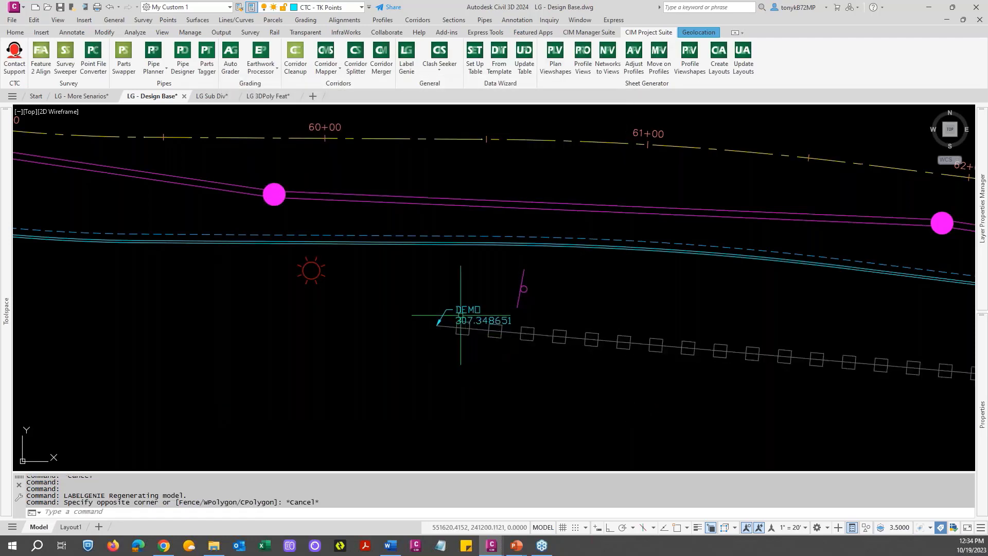
{"action": "key", "text": "Escape"}
Step: Try to stretch the DEMO multileader by its landing grip at the wall's west end, and cancel the stretch
{"action": "left_click", "coordinate": [461, 311]}
{"action": "left_click", "coordinate": [446, 309]}
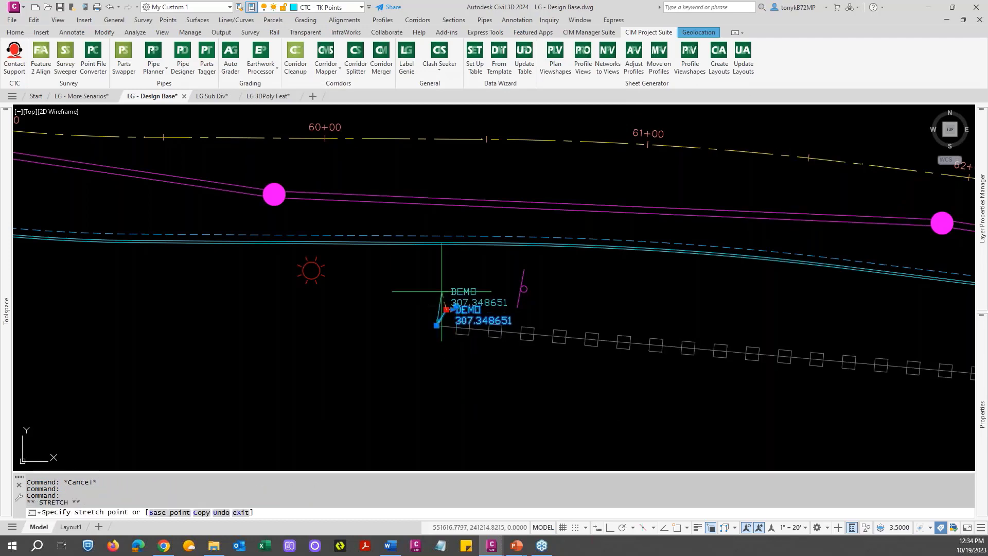
{"action": "key", "text": "Escape"}
{"action": "scroll", "coordinate": [417, 345], "scroll_direction": "down", "scroll_amount": 6}
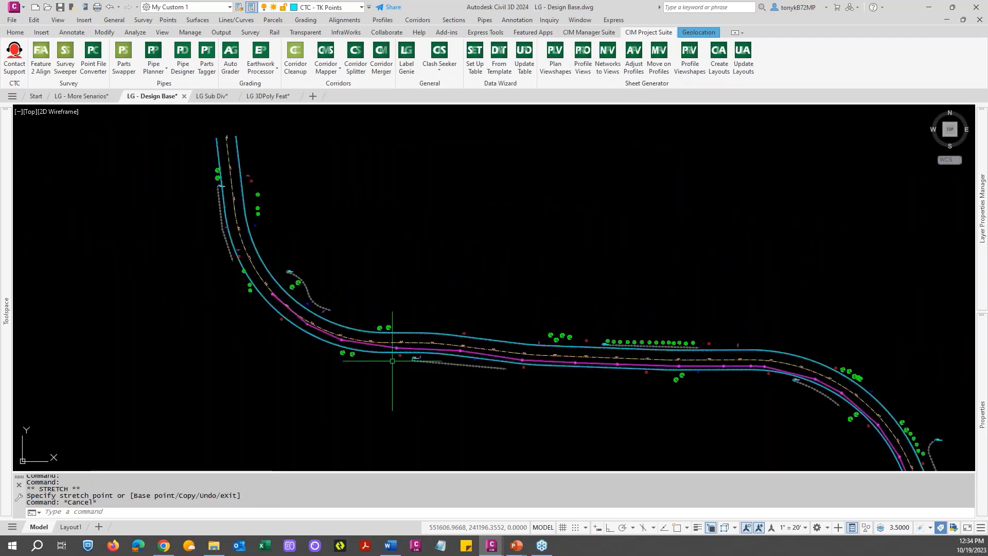
Step: Reopen Label Genie and customize the polyline Length field in the label contents with a foot mark (') as suffix
{"action": "scroll", "coordinate": [282, 270], "scroll_direction": "up", "scroll_amount": 5}
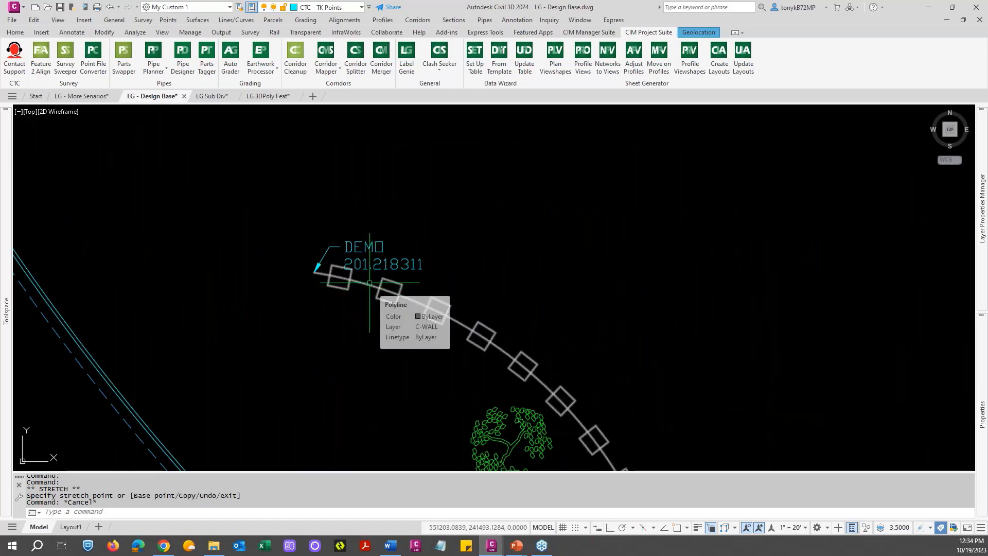
{"action": "scroll", "coordinate": [382, 290], "scroll_direction": "down", "scroll_amount": 6}
{"action": "key", "text": "Escape"}
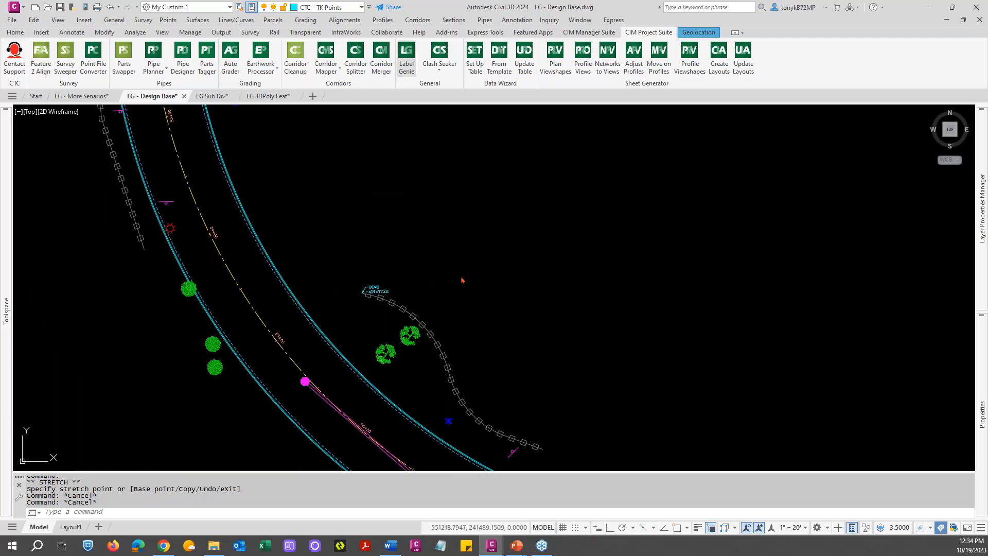
{"action": "left_click", "coordinate": [406, 55]}
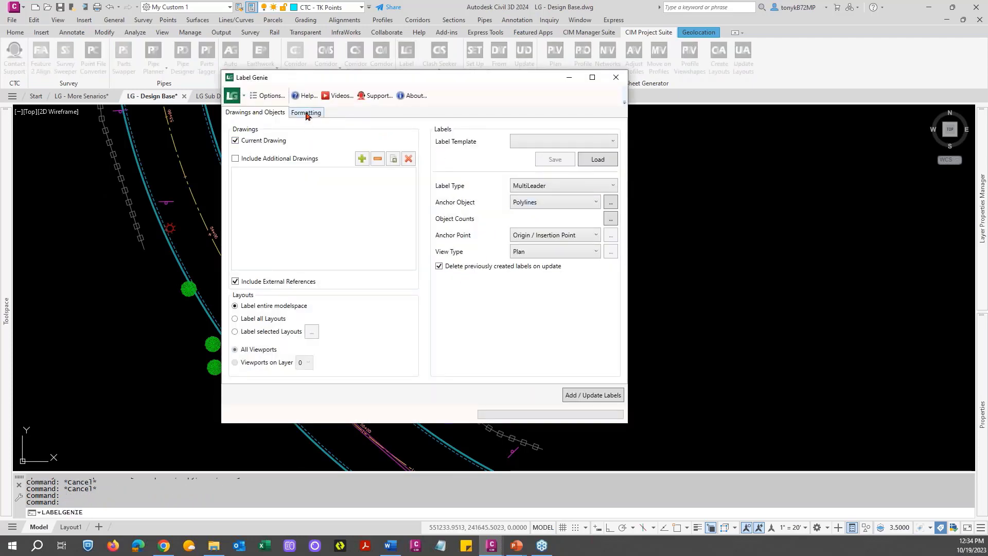
{"action": "left_click", "coordinate": [305, 113]}
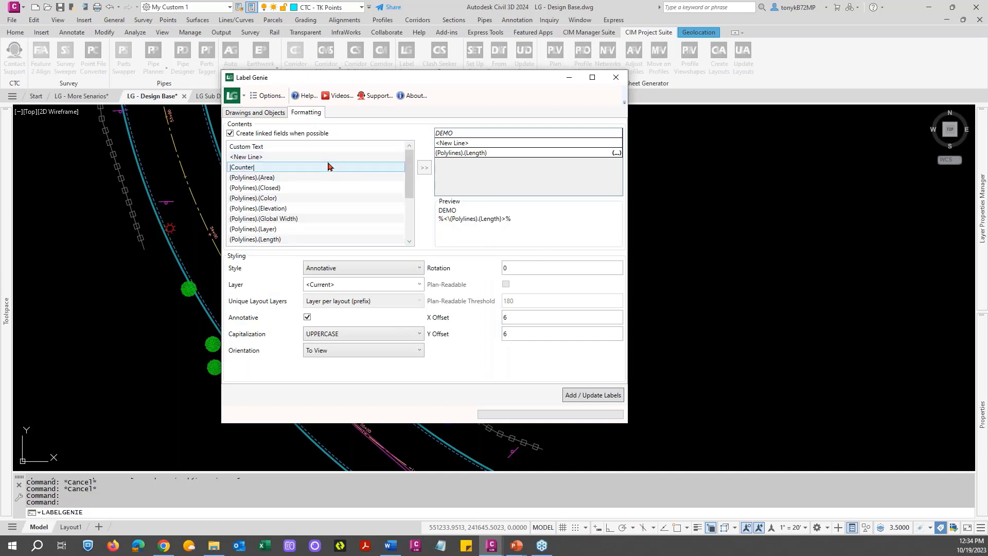
{"action": "left_click", "coordinate": [616, 153]}
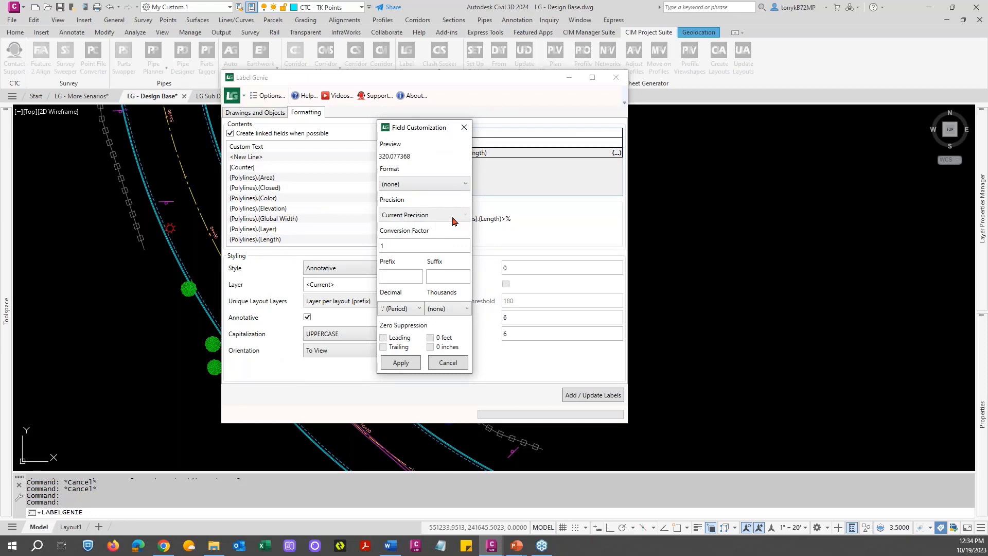
{"action": "left_click", "coordinate": [449, 186]}
{"action": "left_click", "coordinate": [449, 186]}
{"action": "left_click", "coordinate": [449, 183]}
{"action": "left_click", "coordinate": [448, 183]}
{"action": "left_click", "coordinate": [447, 276]}
{"action": "key", "text": "BackSpace"}
{"action": "key", "text": "BackSpace"}
{"action": "left_click", "coordinate": [400, 362]}
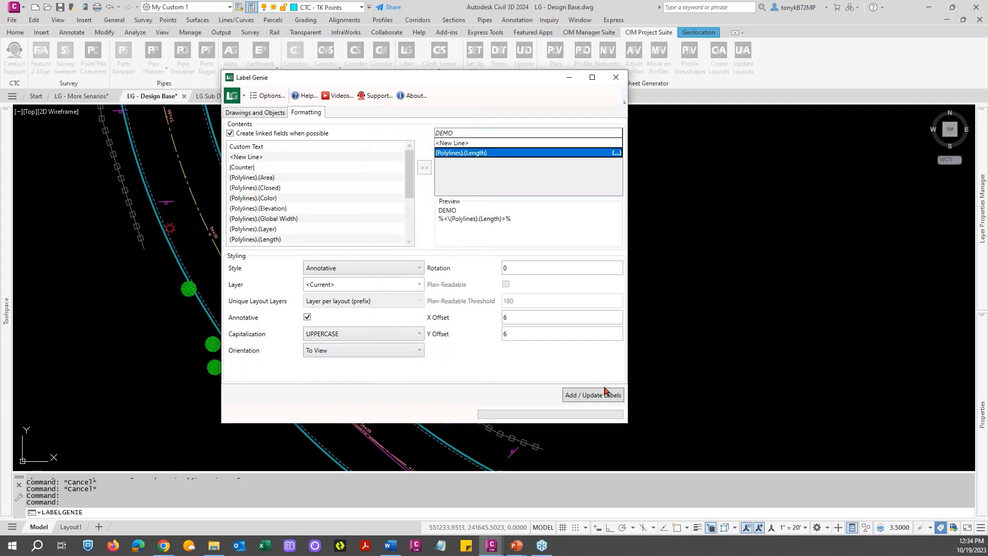
Step: Update the existing wall multileader labels with the customized Length field and close the status report
{"action": "left_click", "coordinate": [585, 396]}
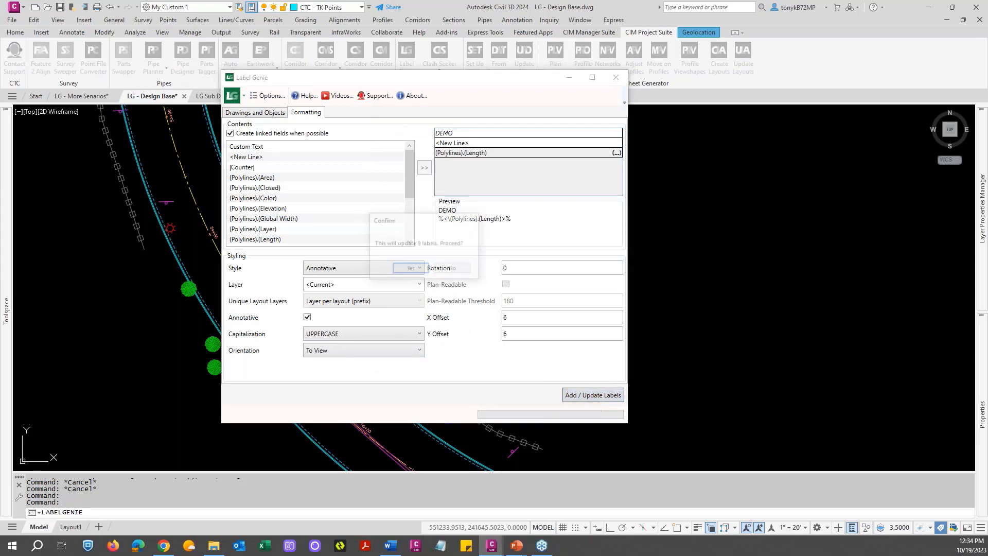
{"action": "left_click", "coordinate": [415, 270]}
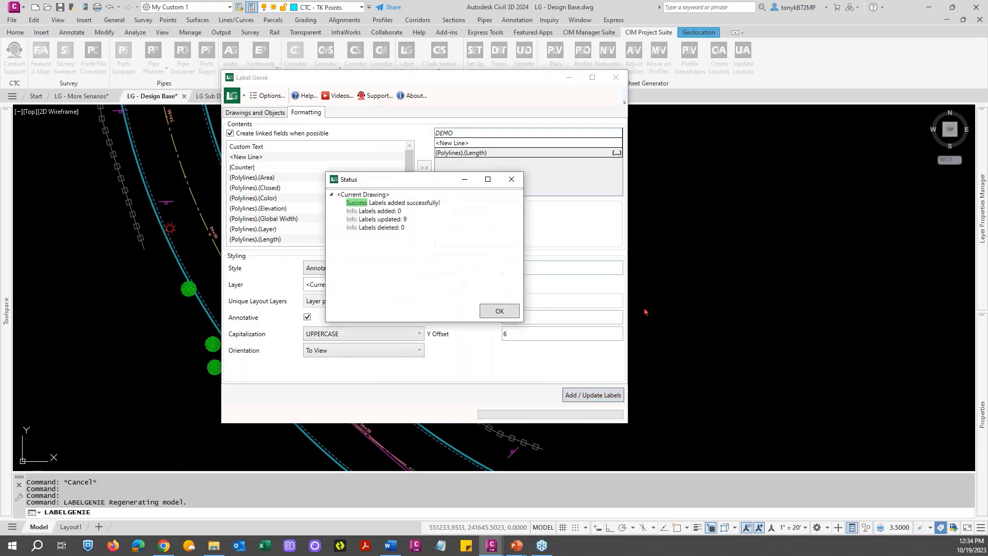
{"action": "left_click", "coordinate": [499, 312]}
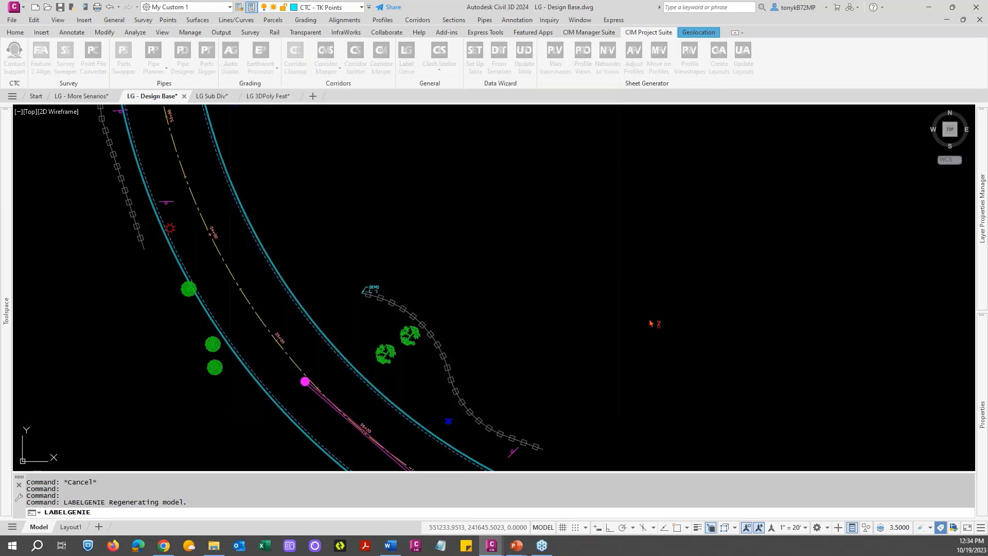
Step: Stretch the DEMO multileader by its landing grip up and away from the northwest end of the S-curved wall north of the road
{"action": "left_click", "coordinate": [373, 290]}
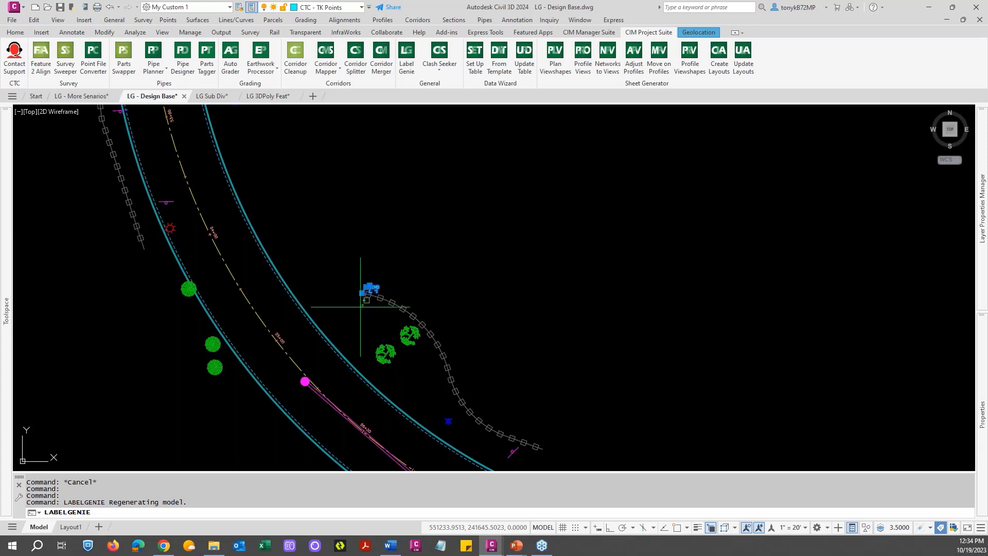
{"action": "scroll", "coordinate": [374, 291], "scroll_direction": "up", "scroll_amount": 2}
{"action": "left_click", "coordinate": [375, 285]}
{"action": "key", "text": "Escape"}
{"action": "key", "text": "Escape"}
{"action": "scroll", "coordinate": [370, 283], "scroll_direction": "up", "scroll_amount": 3}
{"action": "left_click", "coordinate": [363, 286]}
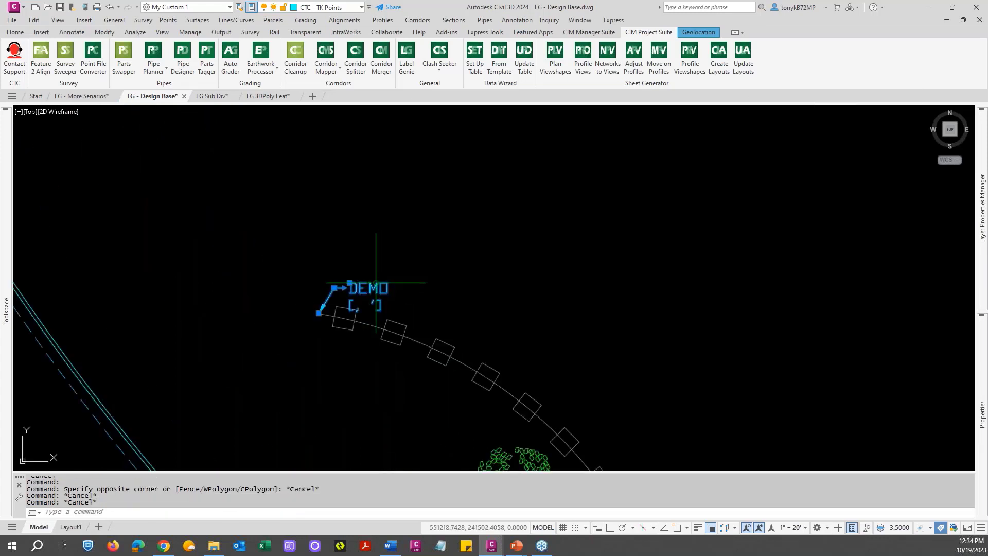
{"action": "left_click", "coordinate": [334, 288]}
{"action": "left_click", "coordinate": [354, 256]}
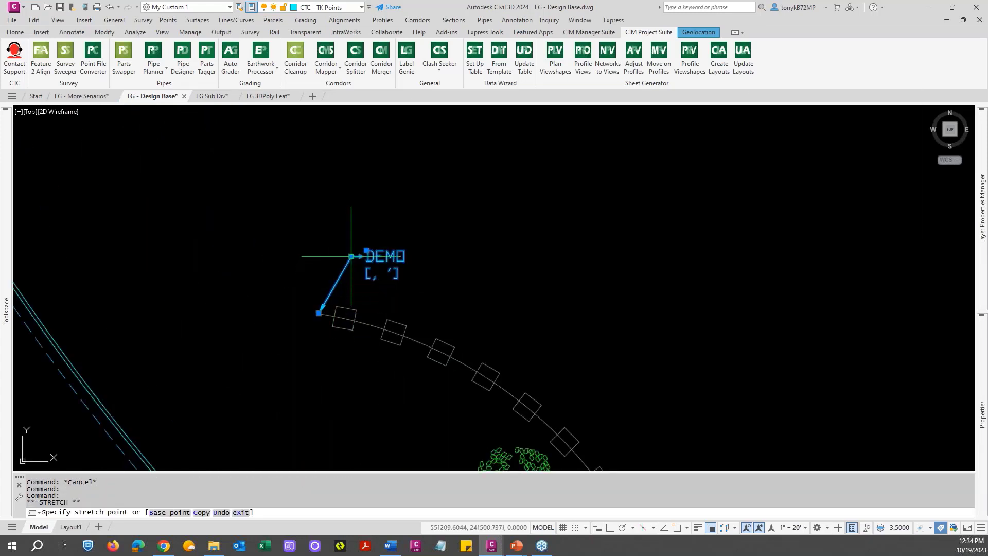
{"action": "key", "text": "Escape"}
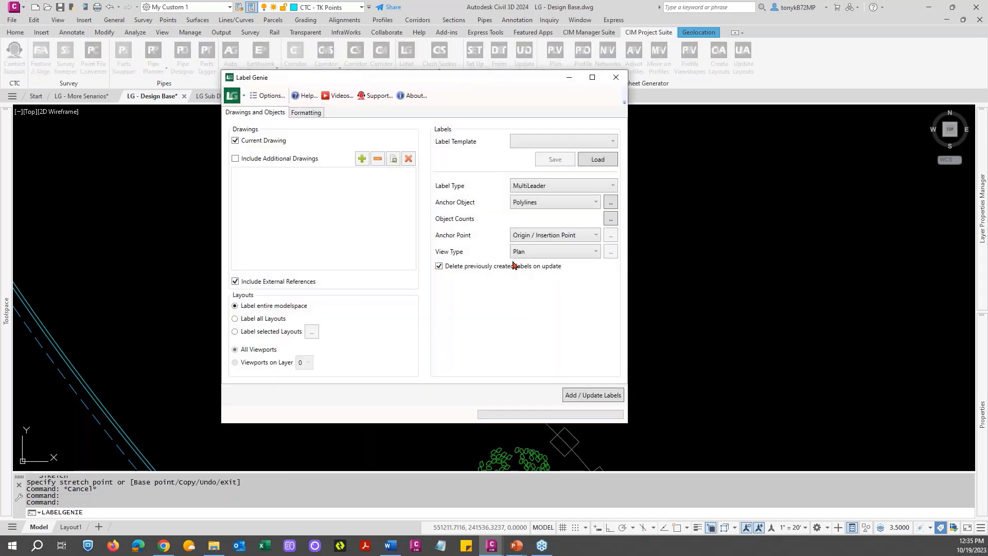
{"action": "left_click", "coordinate": [297, 113]}
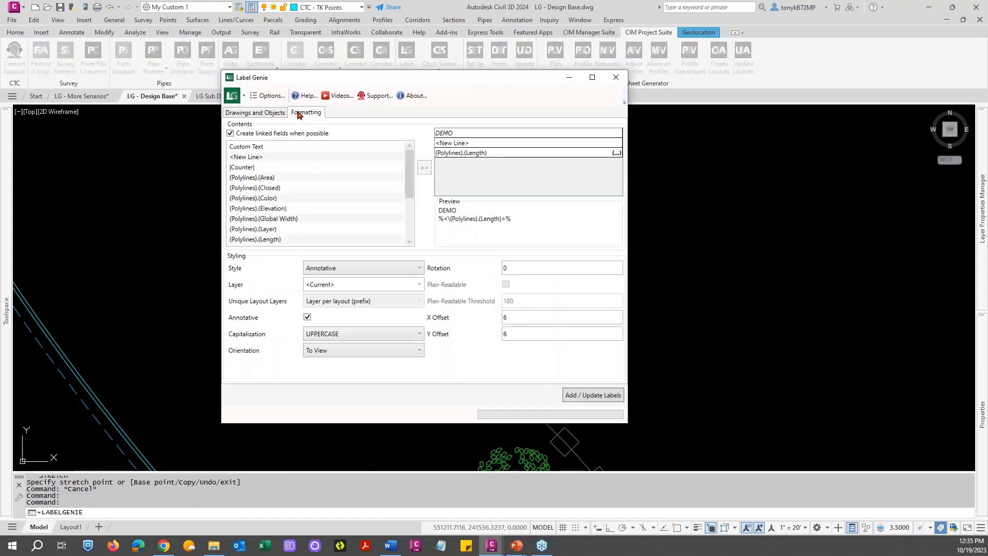
{"action": "left_click", "coordinate": [615, 153]}
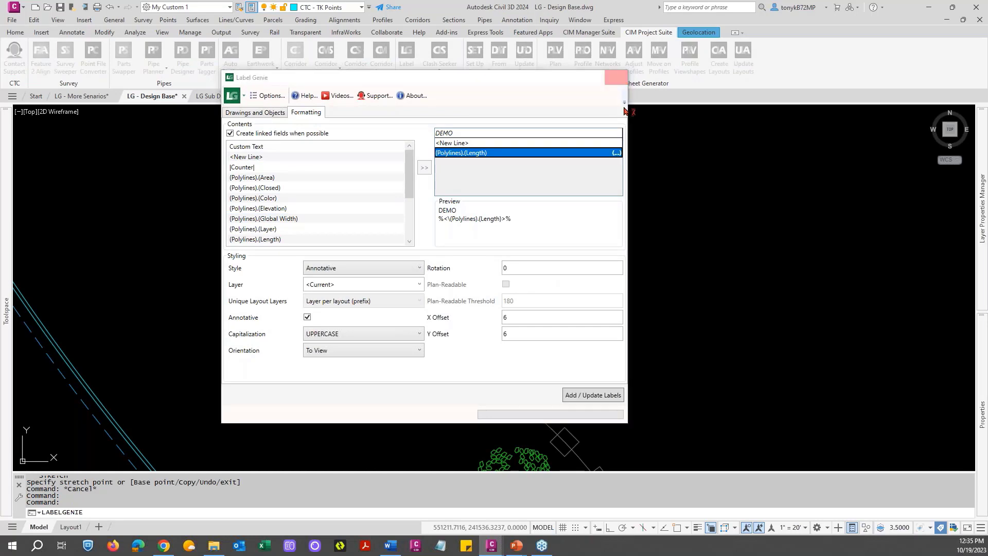
{"action": "left_click", "coordinate": [617, 78]}
{"action": "left_click", "coordinate": [588, 321]}
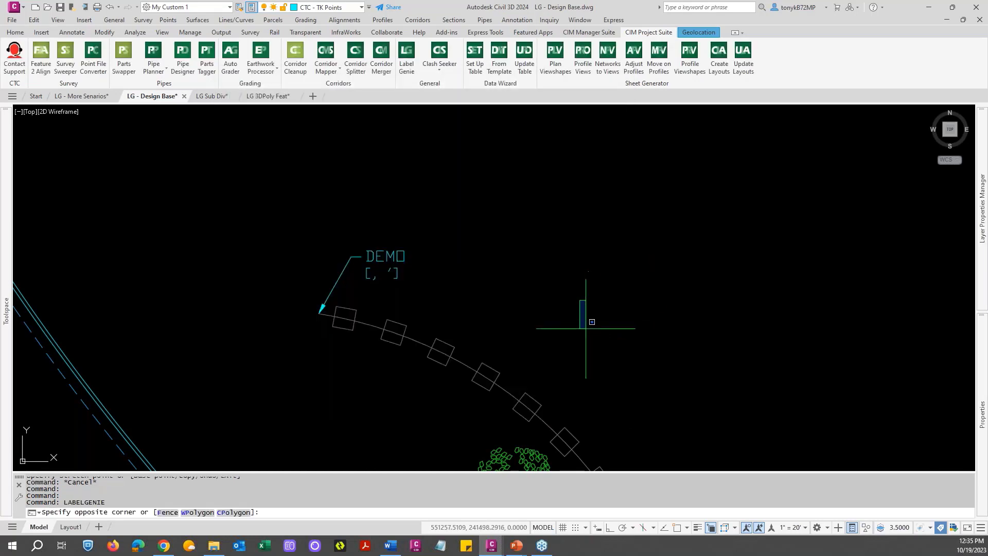
{"action": "key", "text": "Escape"}
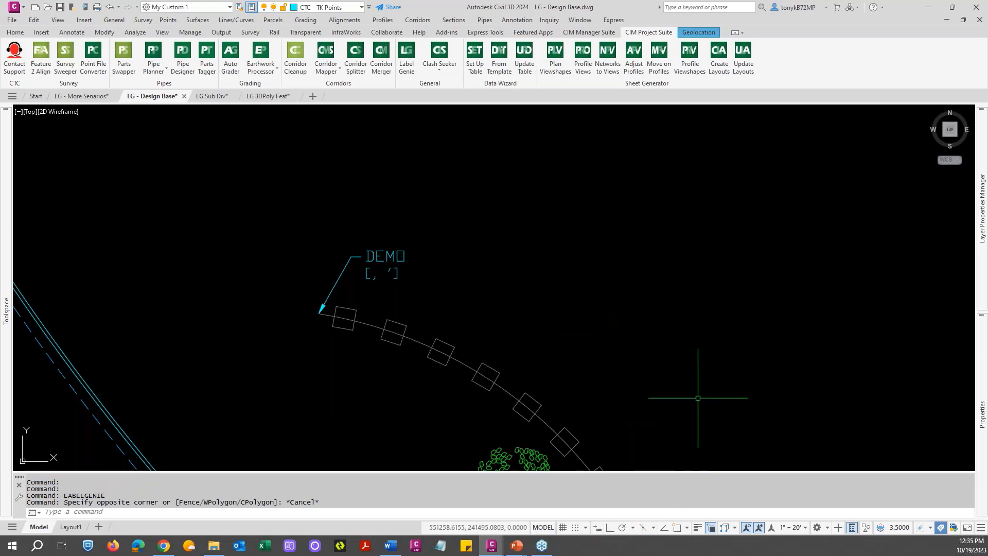
Step: Set the drawing units' length precision to 0.00
{"action": "type", "text": "units"}
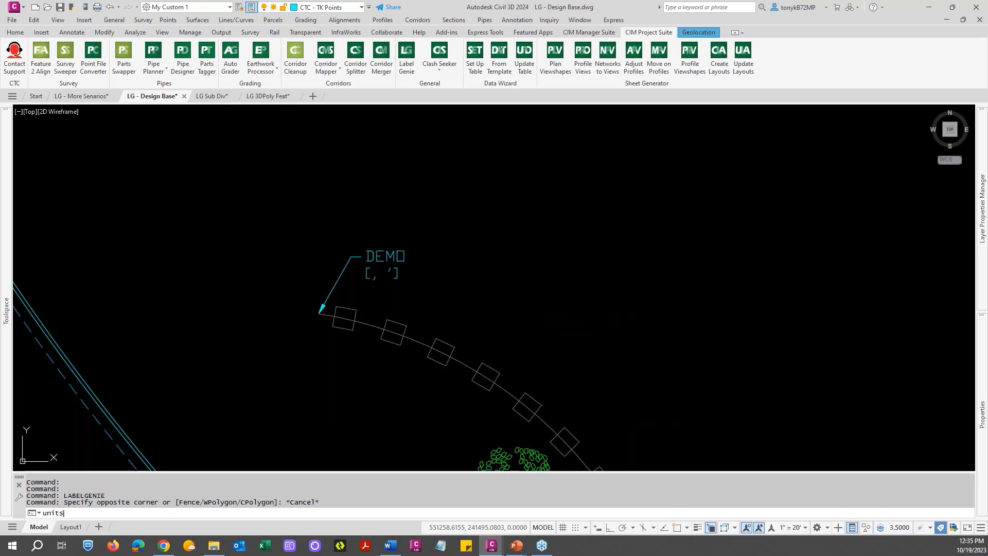
{"action": "key", "text": "Return"}
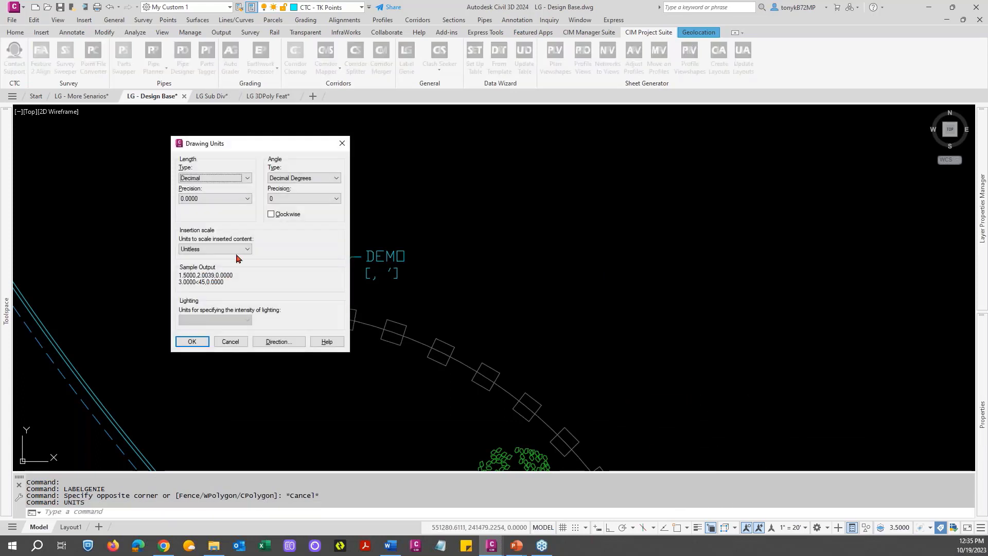
{"action": "left_click", "coordinate": [242, 199]}
{"action": "left_click", "coordinate": [205, 221]}
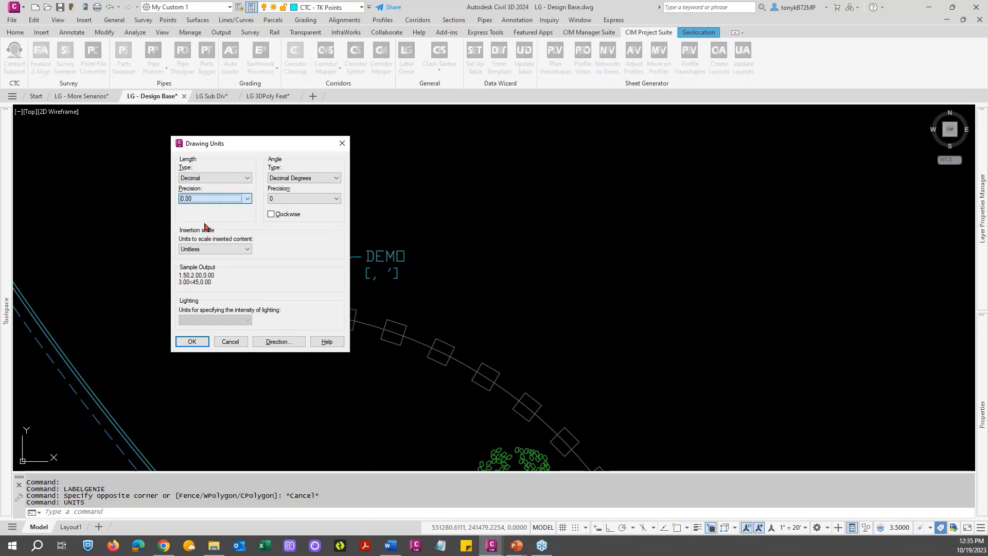
{"action": "left_click", "coordinate": [192, 341]}
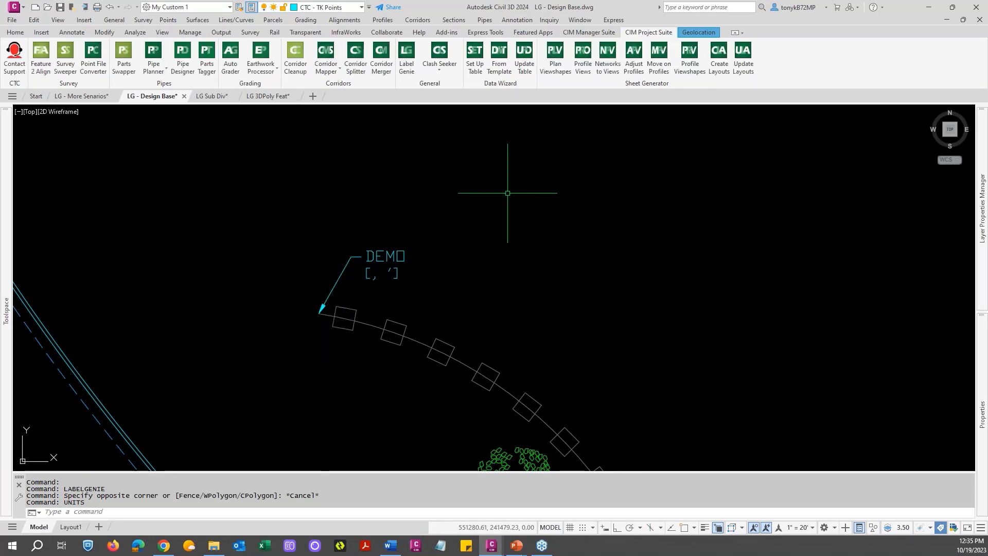
{"action": "key", "text": "Escape"}
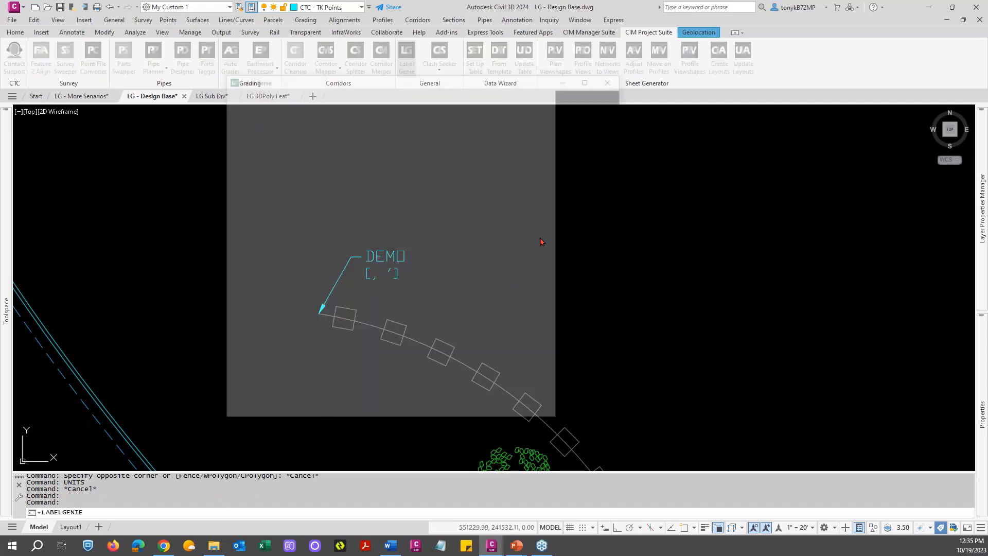
Step: In Label Genie, customize the Length field with Decimal format and 0.00 precision, and clear its suffix
{"action": "left_click", "coordinate": [305, 115]}
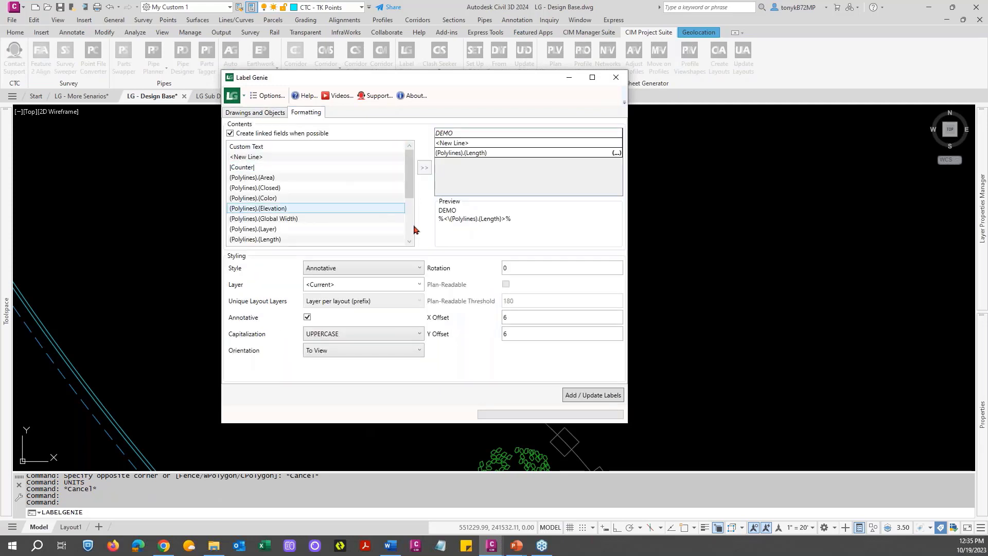
{"action": "left_click", "coordinate": [617, 153]}
{"action": "left_click", "coordinate": [617, 154]}
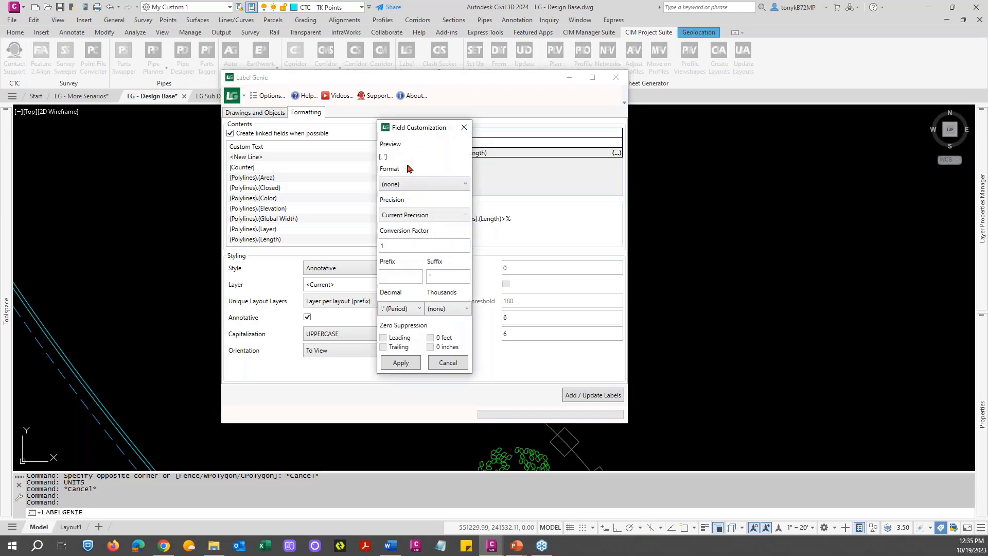
{"action": "left_click", "coordinate": [434, 186]}
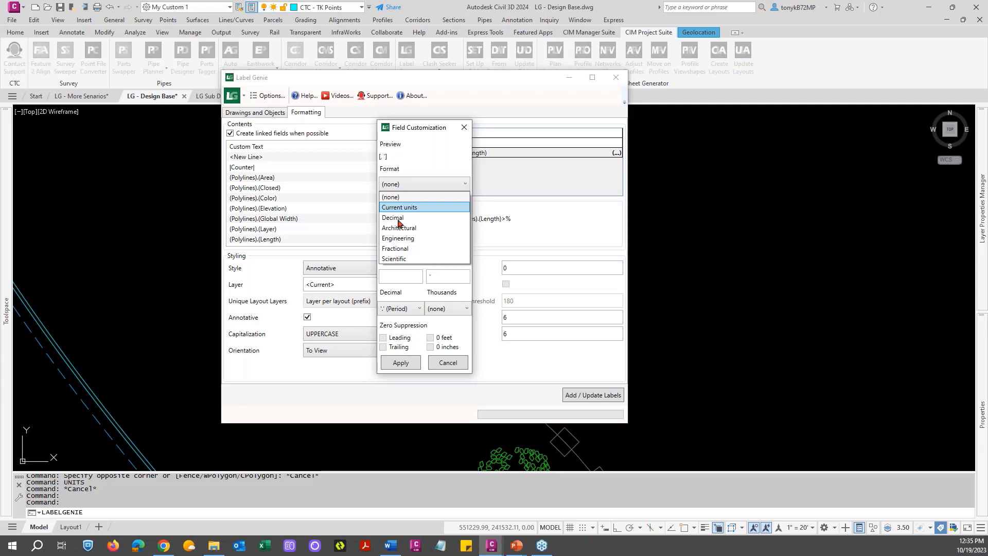
{"action": "left_click", "coordinate": [396, 218]}
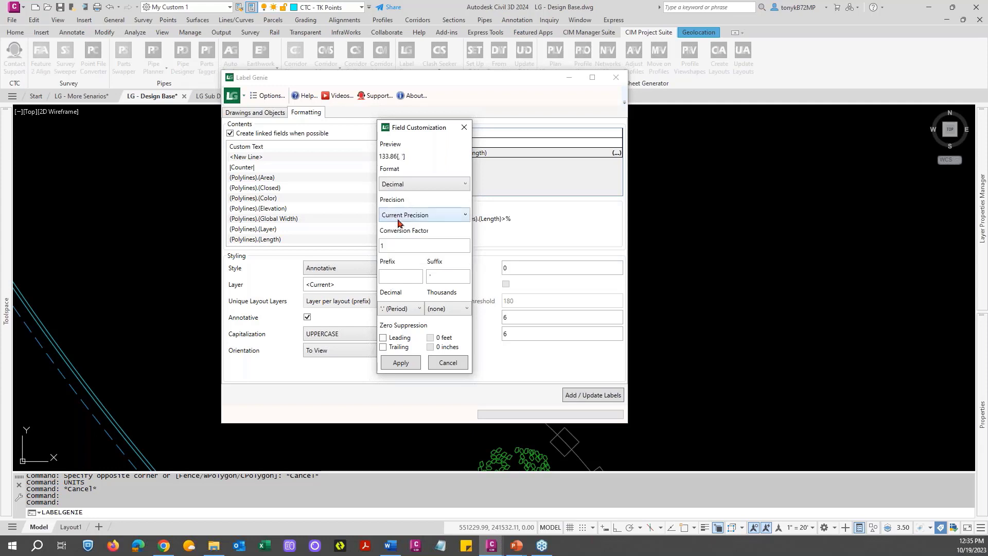
{"action": "left_click", "coordinate": [449, 185]}
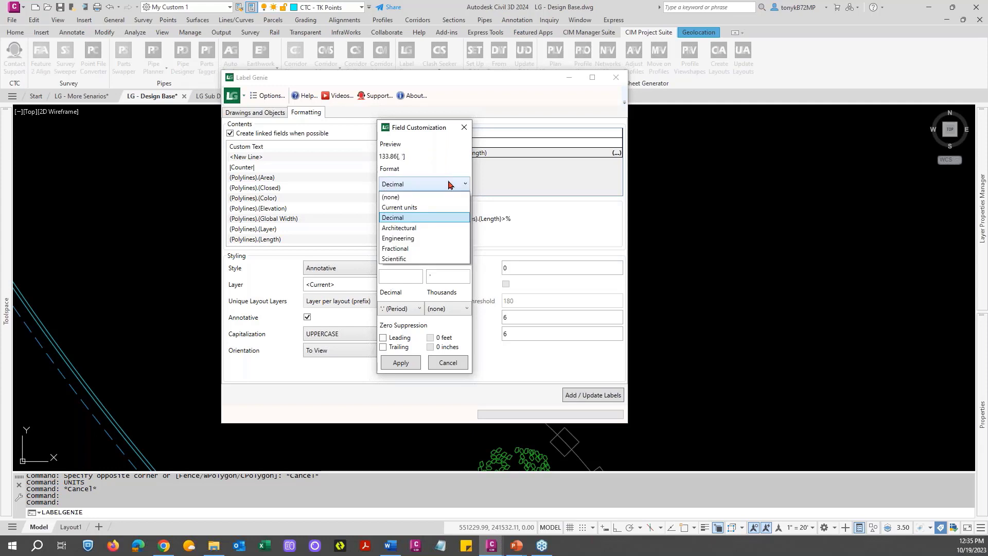
{"action": "left_click", "coordinate": [392, 198]}
{"action": "left_click", "coordinate": [412, 186]}
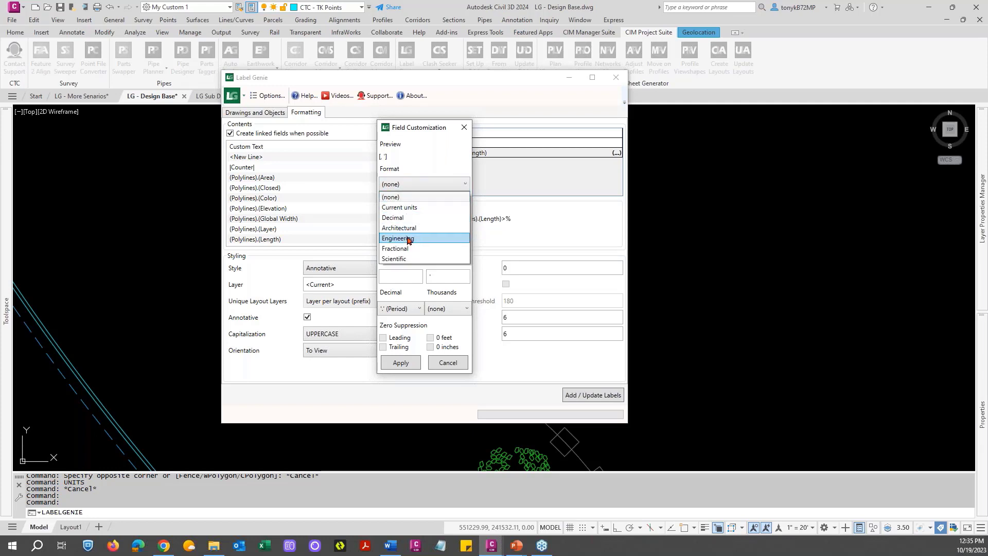
{"action": "left_click", "coordinate": [404, 218]}
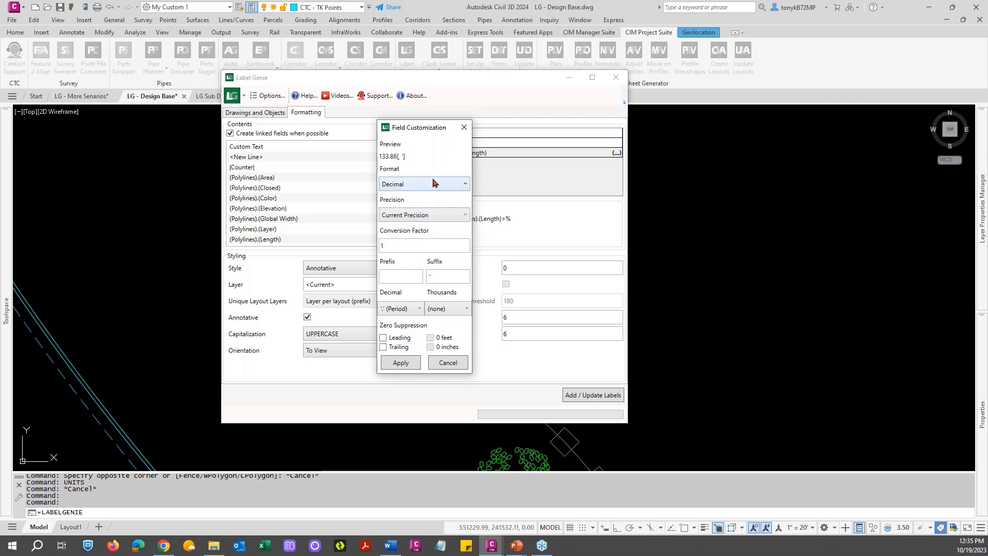
{"action": "left_click", "coordinate": [450, 215]}
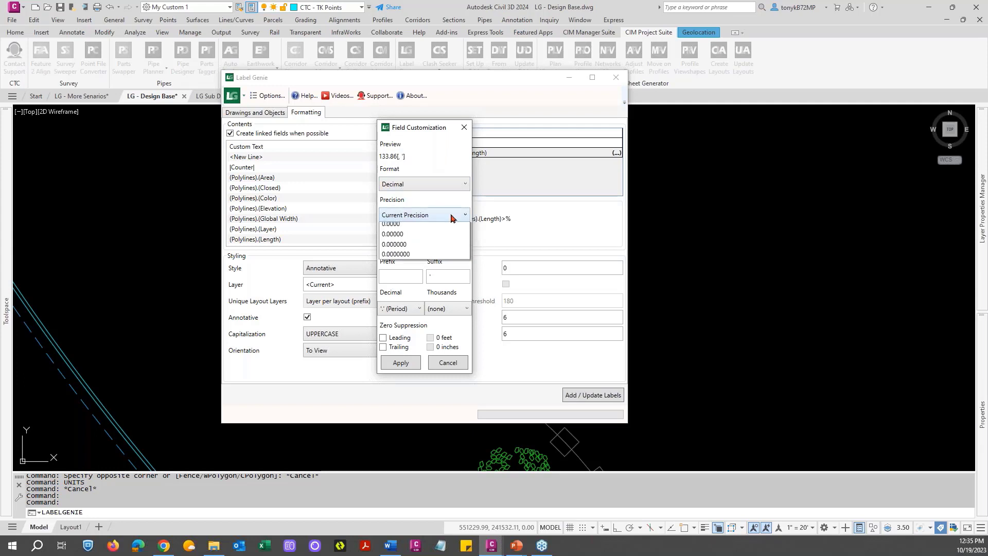
{"action": "left_click", "coordinate": [393, 262]}
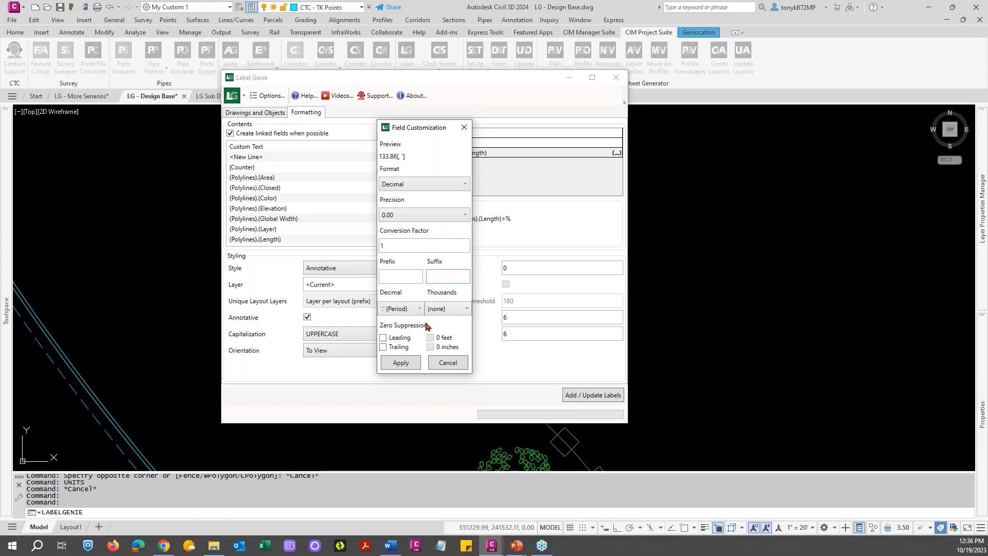
{"action": "left_click", "coordinate": [407, 363]}
Step: Return the Length field's format to (none) and apply the field customization
{"action": "left_click", "coordinate": [425, 186]}
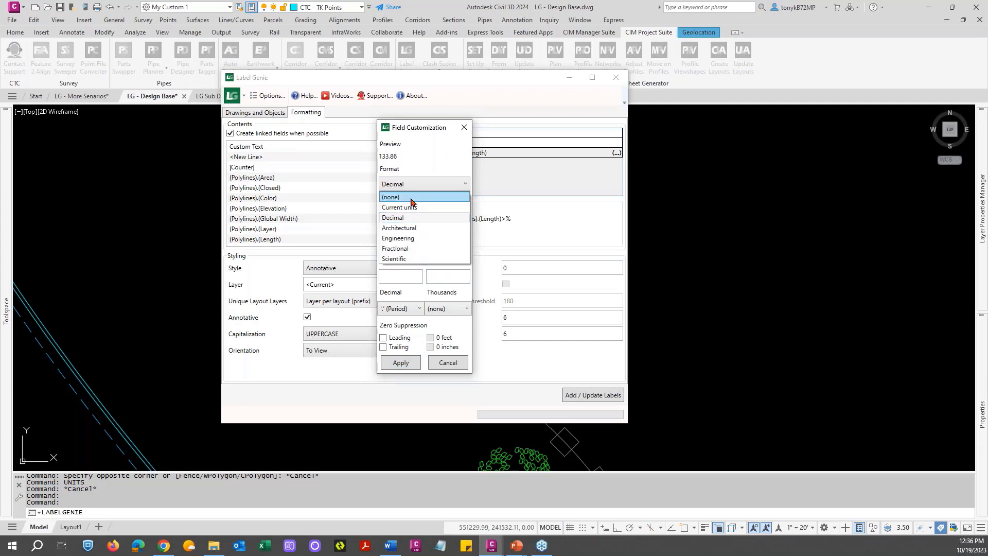
{"action": "left_click", "coordinate": [412, 196]}
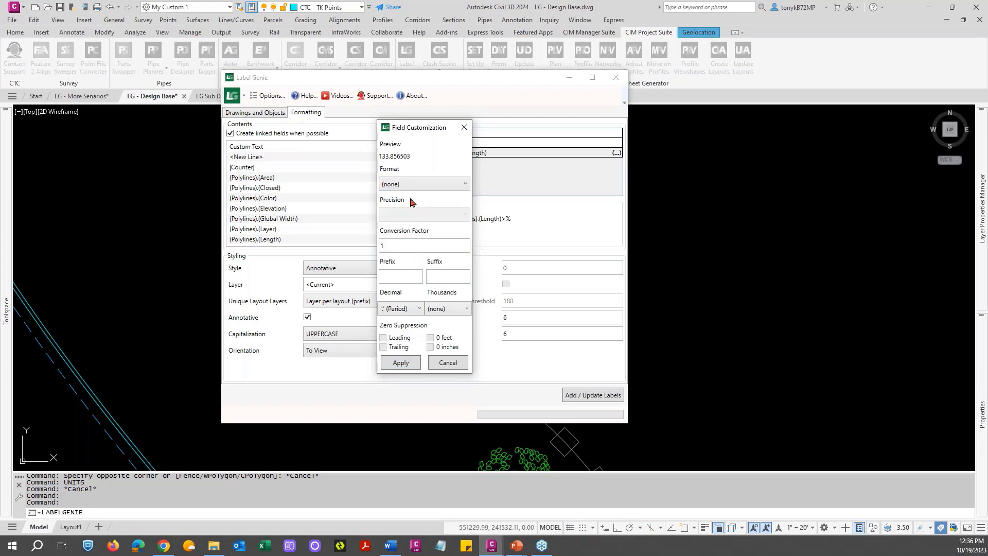
{"action": "left_click", "coordinate": [444, 276]}
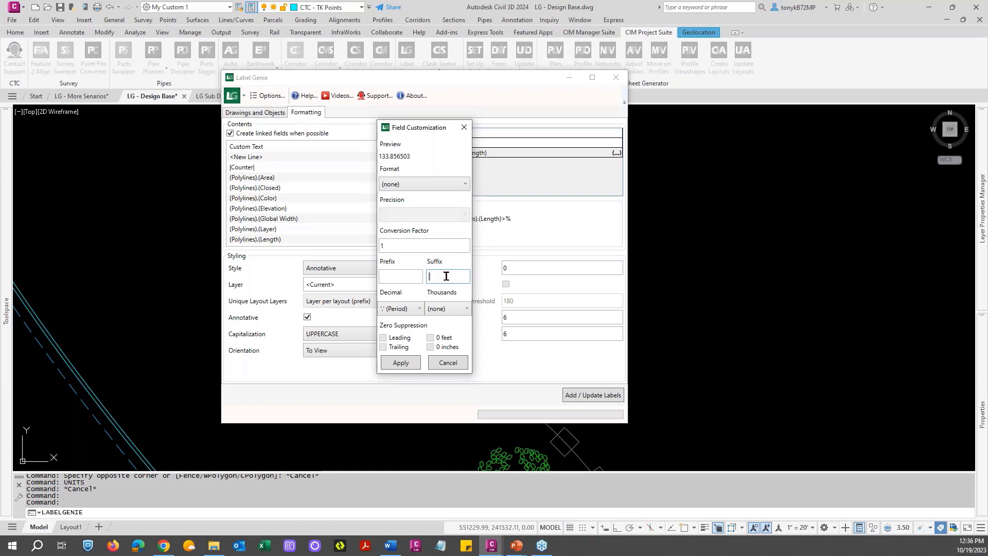
{"action": "left_click", "coordinate": [401, 362]}
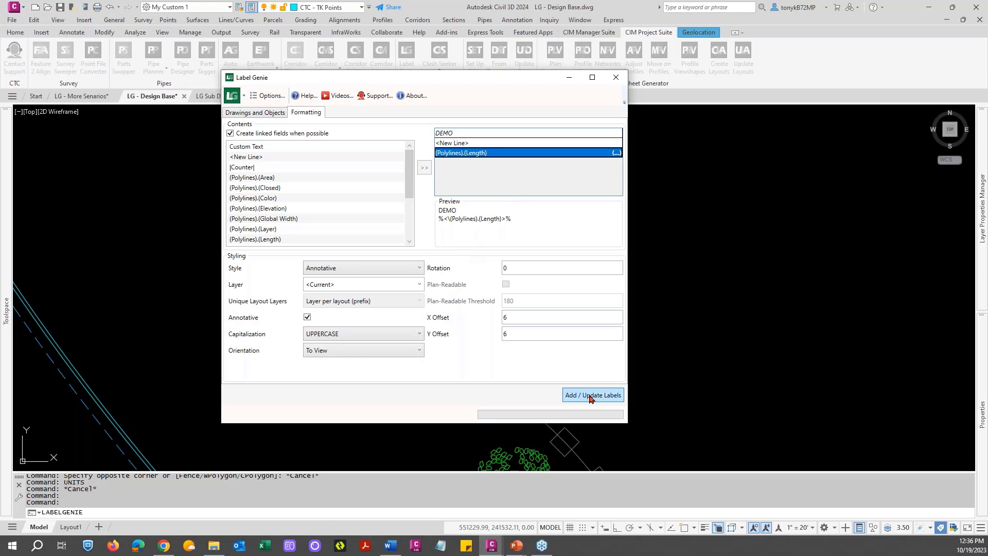
Step: Set the label's Y offset to 9 in Label Genie and update the existing DEMO labels
{"action": "double_click", "coordinate": [515, 337]}
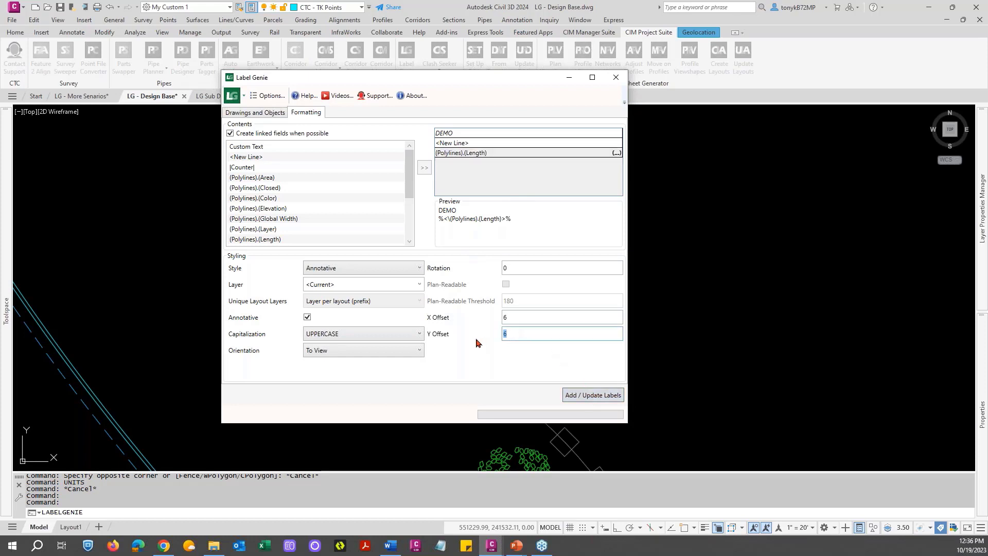
{"action": "type", "text": "9"}
{"action": "left_click", "coordinate": [574, 393]}
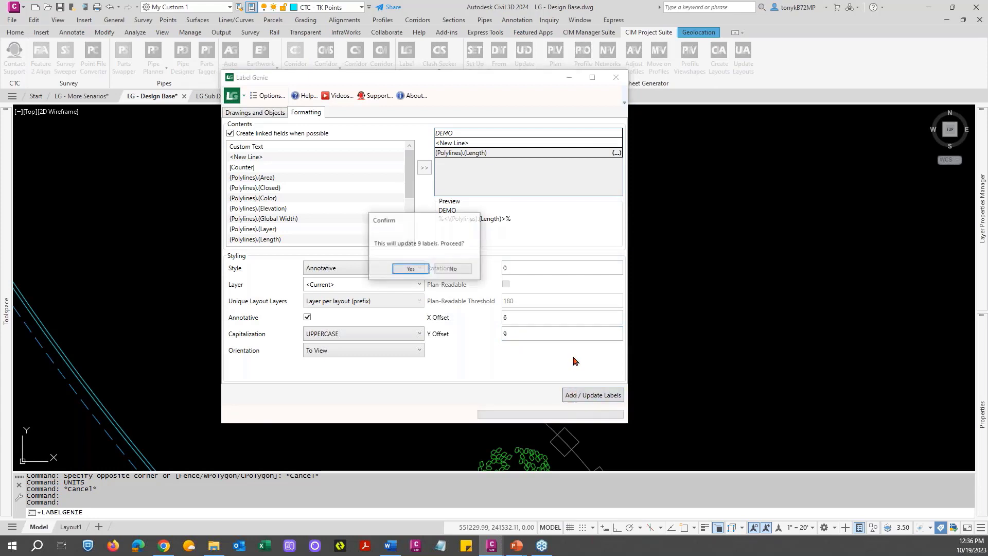
{"action": "left_click", "coordinate": [417, 270]}
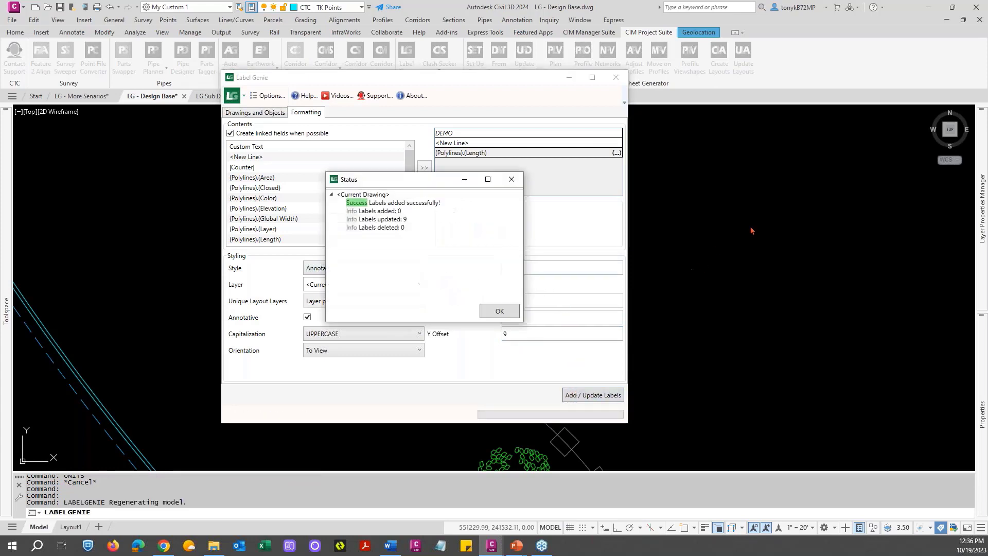
{"action": "left_click", "coordinate": [512, 311]}
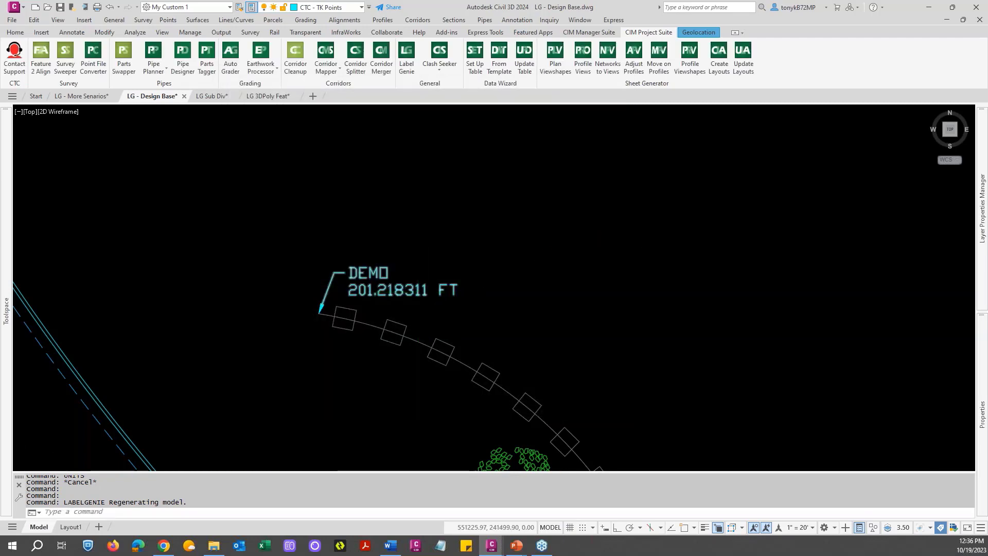
Step: Examine the updated DEMO length labels on the walls along the road corridor
{"action": "scroll", "coordinate": [417, 293], "scroll_direction": "down", "scroll_amount": 7}
{"action": "key", "text": "Escape"}
{"action": "scroll", "coordinate": [421, 294], "scroll_direction": "down", "scroll_amount": 5}
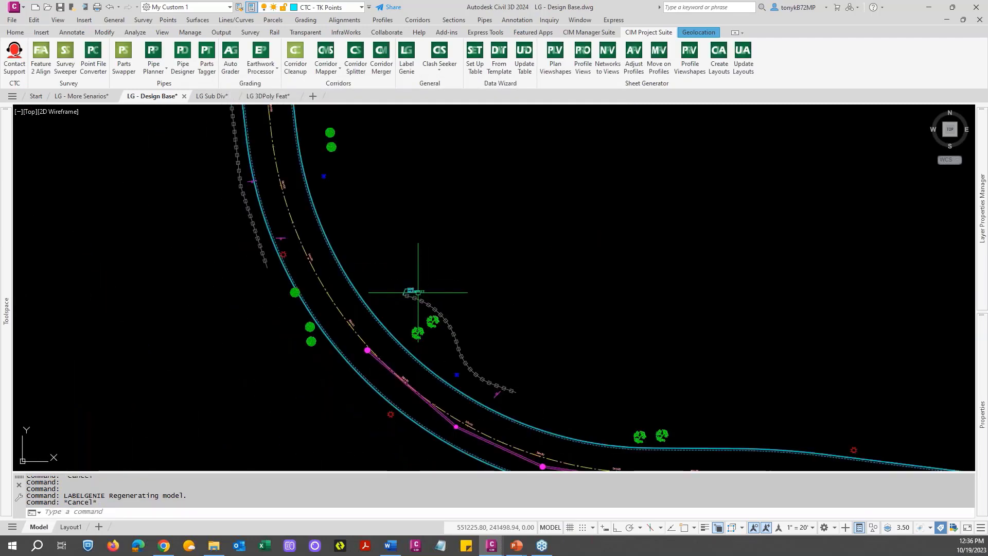
{"action": "scroll", "coordinate": [425, 291], "scroll_direction": "up", "scroll_amount": 4}
{"action": "scroll", "coordinate": [435, 286], "scroll_direction": "down", "scroll_amount": 4}
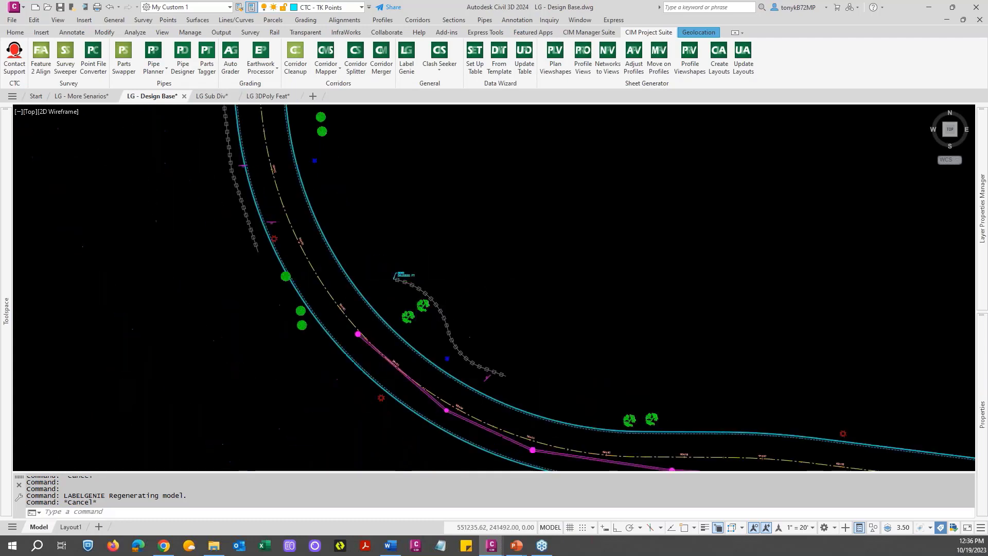
{"action": "middle_click_drag", "start_coordinate": [448, 282], "coordinate": [387, 155]}
{"action": "scroll", "coordinate": [388, 155], "scroll_direction": "down", "scroll_amount": 3}
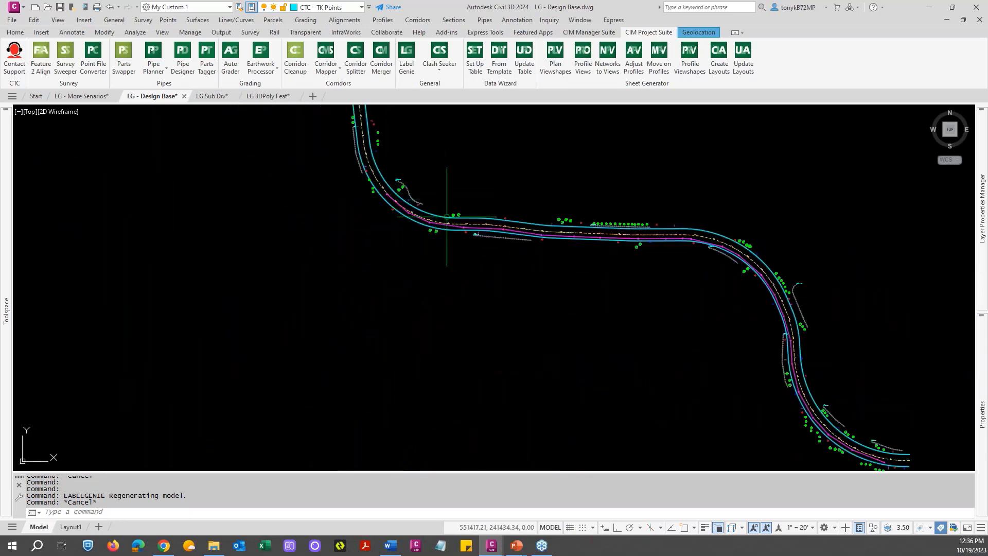
{"action": "scroll", "coordinate": [485, 235], "scroll_direction": "up", "scroll_amount": 3}
{"action": "key", "text": "Escape"}
{"action": "scroll", "coordinate": [485, 235], "scroll_direction": "down", "scroll_amount": 3}
{"action": "scroll", "coordinate": [463, 229], "scroll_direction": "up", "scroll_amount": 4}
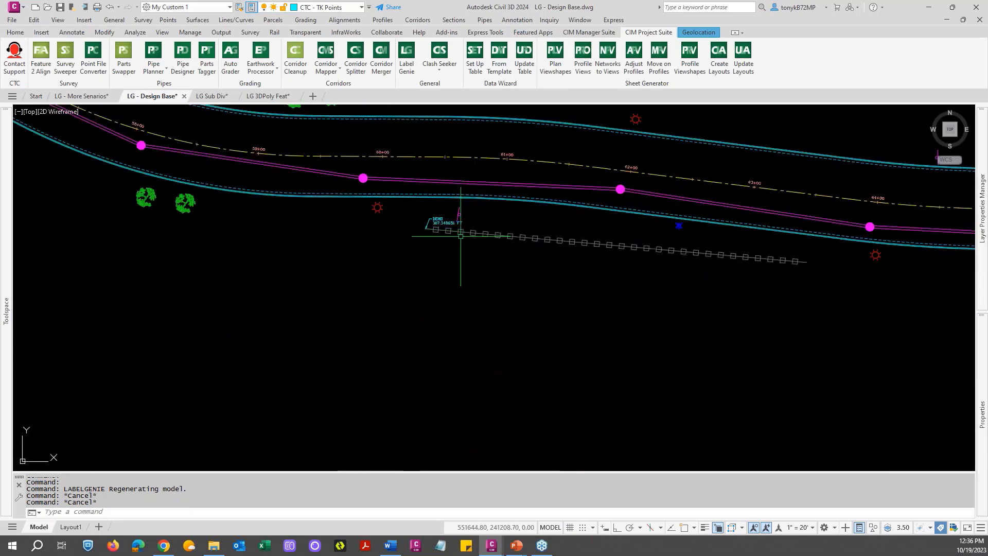
{"action": "key", "text": "Escape"}
{"action": "scroll", "coordinate": [479, 245], "scroll_direction": "down", "scroll_amount": 5}
{"action": "scroll", "coordinate": [494, 242], "scroll_direction": "up", "scroll_amount": 4}
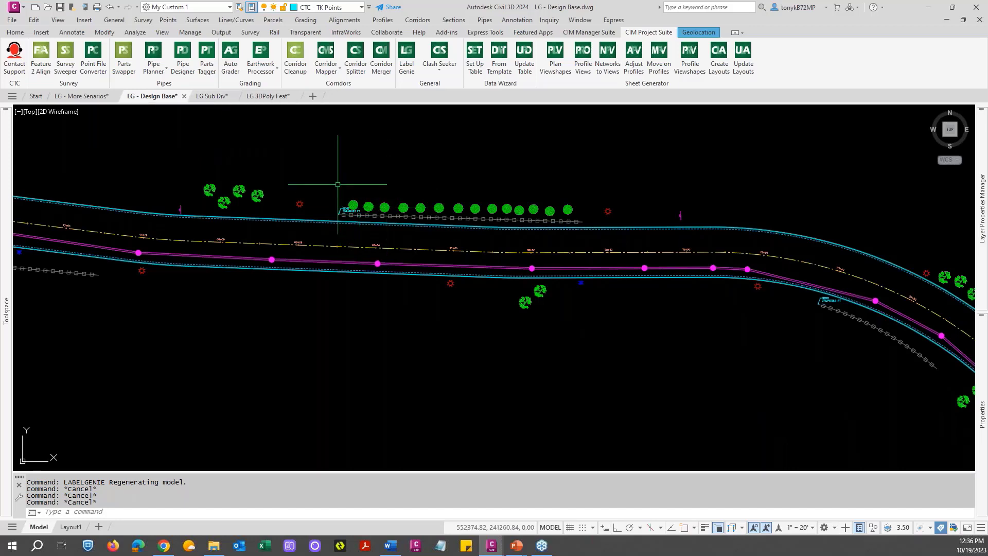
Step: Switch to the LG Sub Div drawing and bring up the lot pads around the cul-de-sac
{"action": "left_click", "coordinate": [225, 96]}
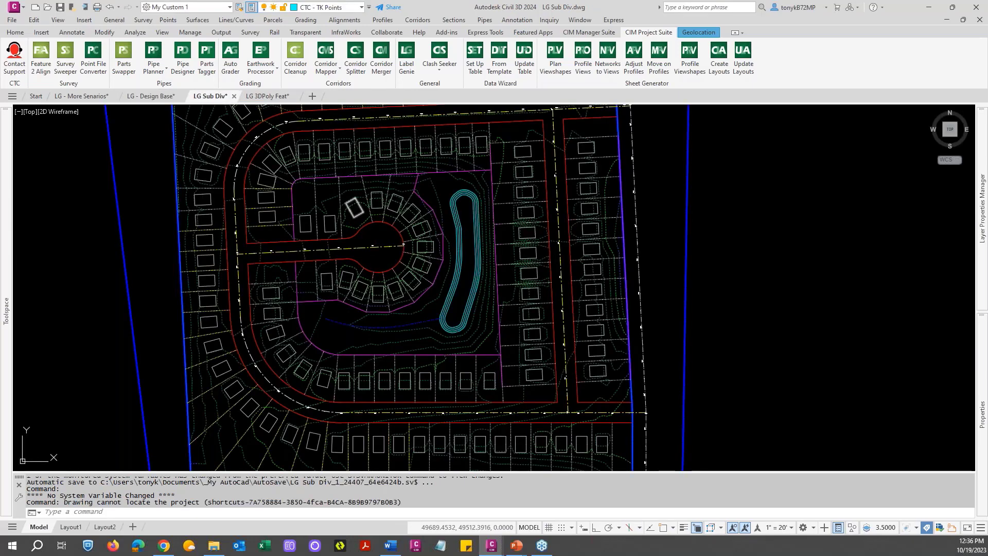
{"action": "scroll", "coordinate": [357, 220], "scroll_direction": "up", "scroll_amount": 6}
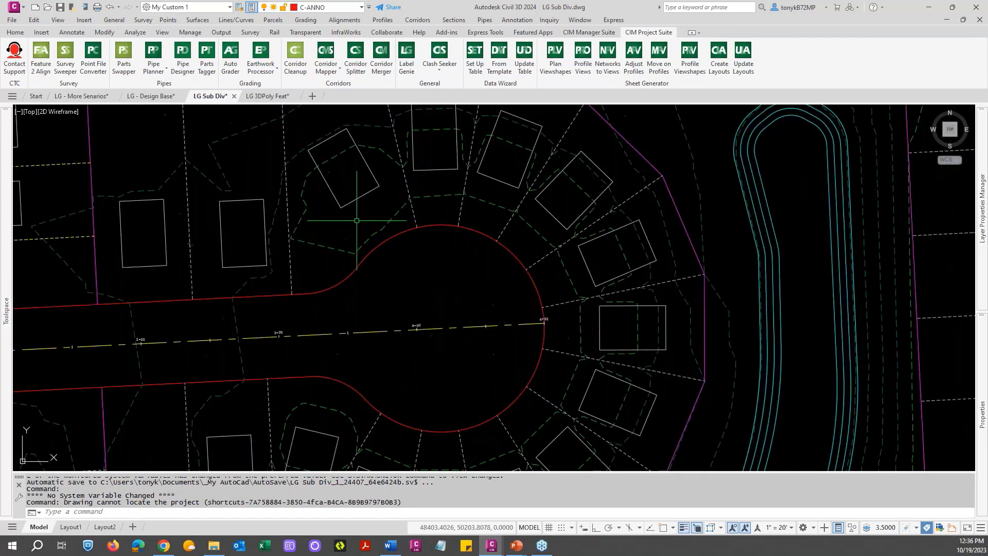
{"action": "middle_click_drag", "start_coordinate": [356, 220], "coordinate": [570, 257]}
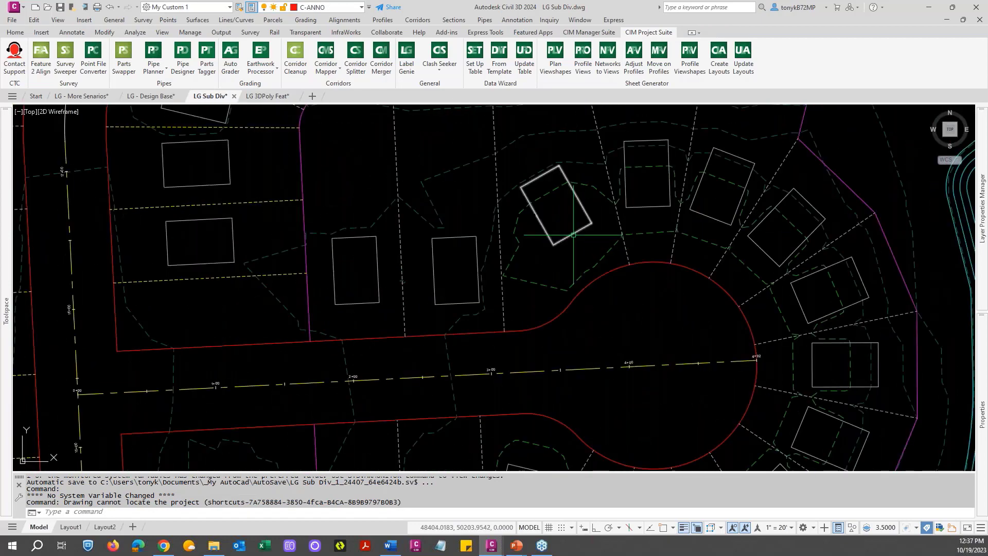
Step: Check the object type and layer of the tilted lot pad rectangle just northwest of the cul-de-sac bulb
{"action": "left_click", "coordinate": [573, 235]}
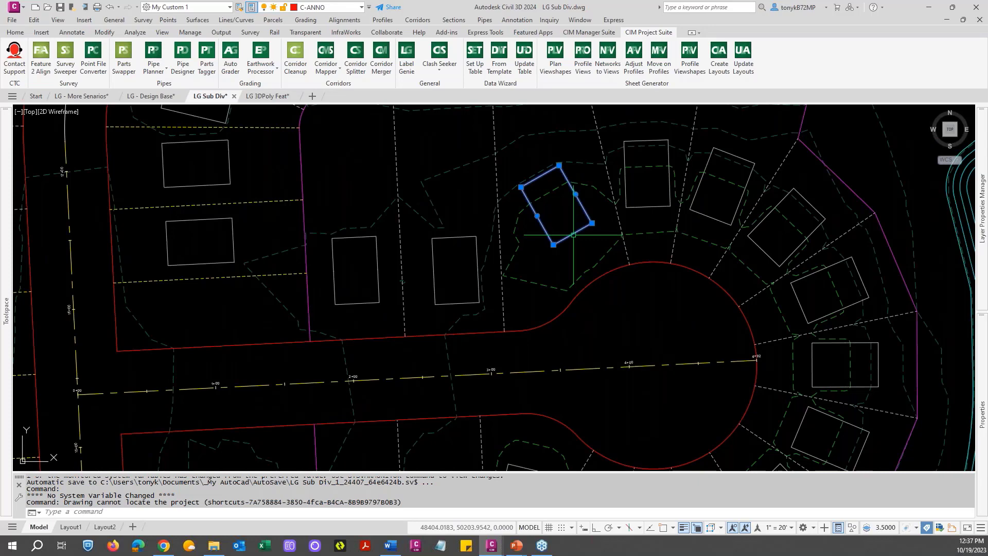
{"action": "left_click", "coordinate": [746, 133]}
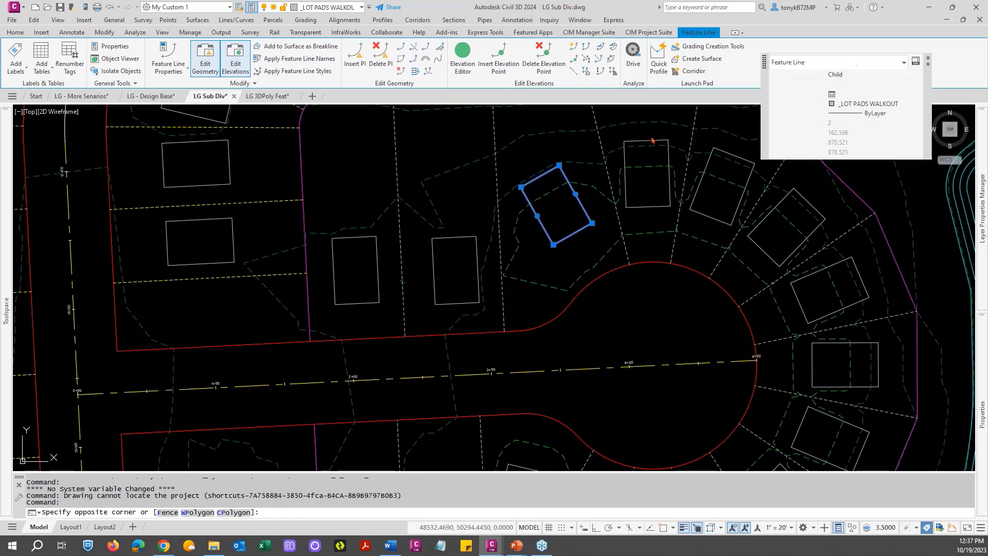
{"action": "key", "text": "Escape"}
{"action": "key", "text": "Escape"}
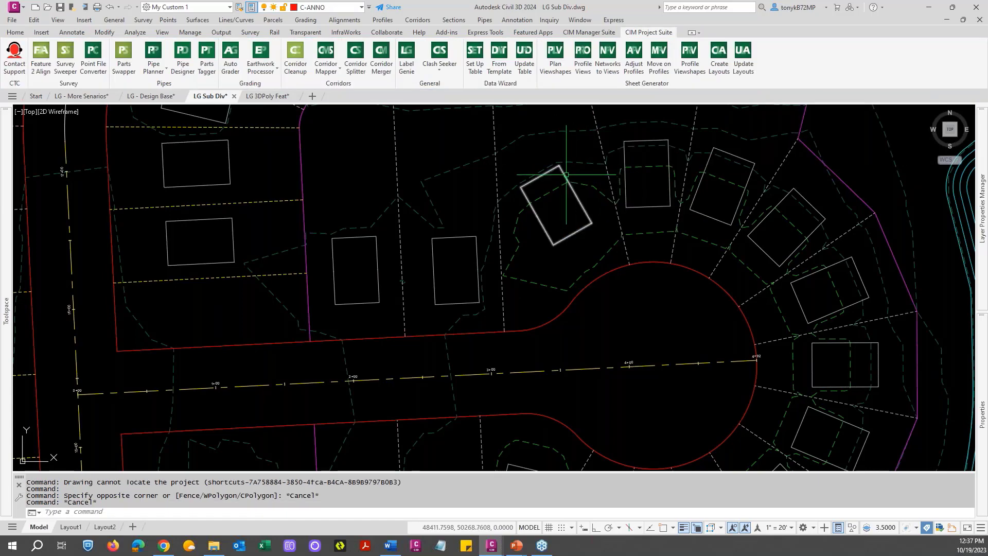
{"action": "left_click", "coordinate": [566, 175]}
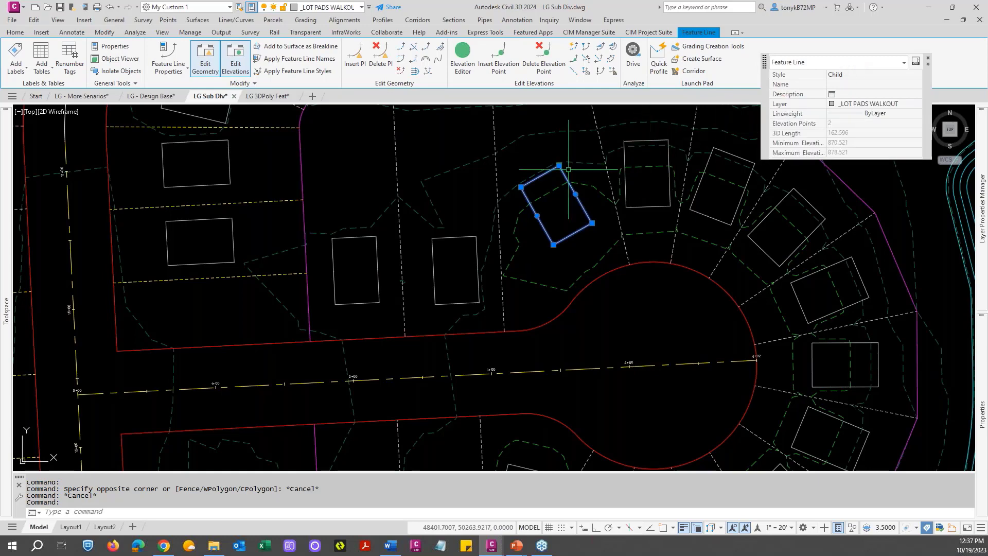
{"action": "key", "text": "Escape"}
{"action": "key", "text": "Escape"}
{"action": "key", "text": "Escape"}
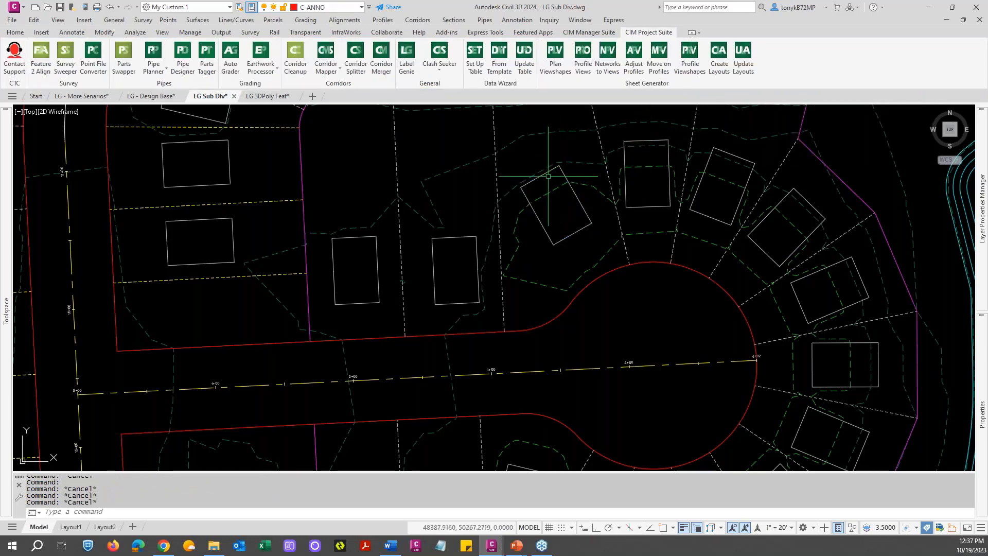
{"action": "scroll", "coordinate": [553, 206], "scroll_direction": "up", "scroll_amount": 4}
{"action": "mouse_move", "coordinate": [551, 200]}
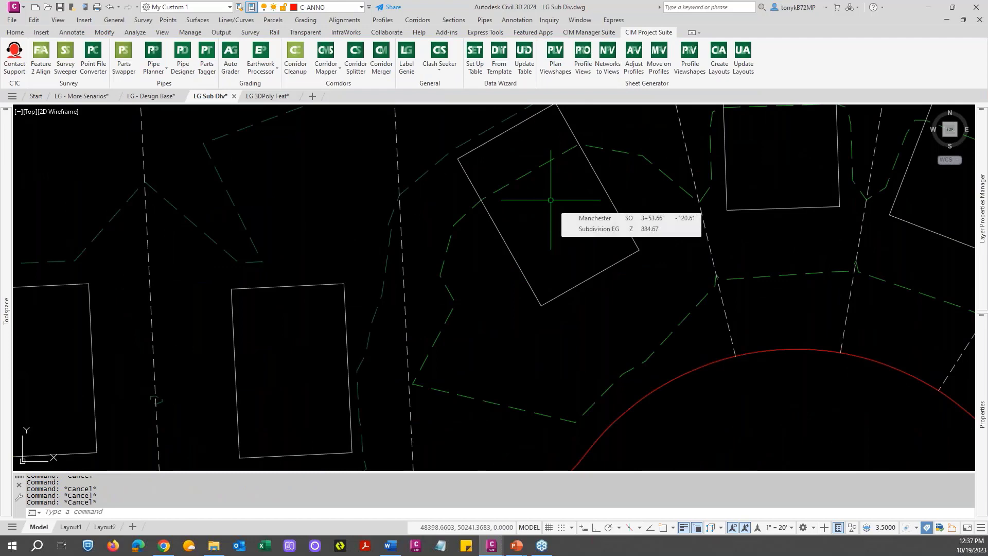
{"action": "scroll", "coordinate": [551, 199], "scroll_direction": "down", "scroll_amount": 2}
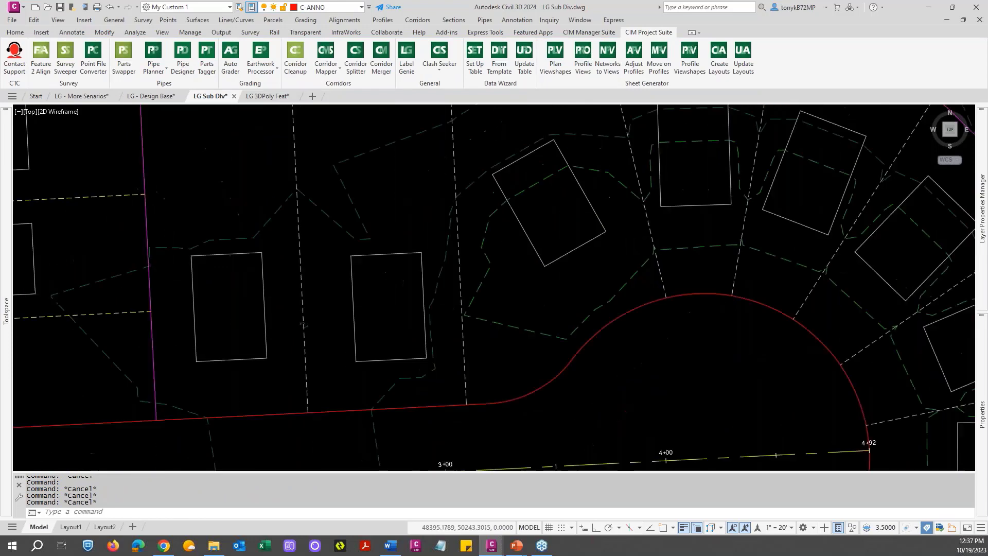
{"action": "scroll", "coordinate": [550, 206], "scroll_direction": "down", "scroll_amount": 2}
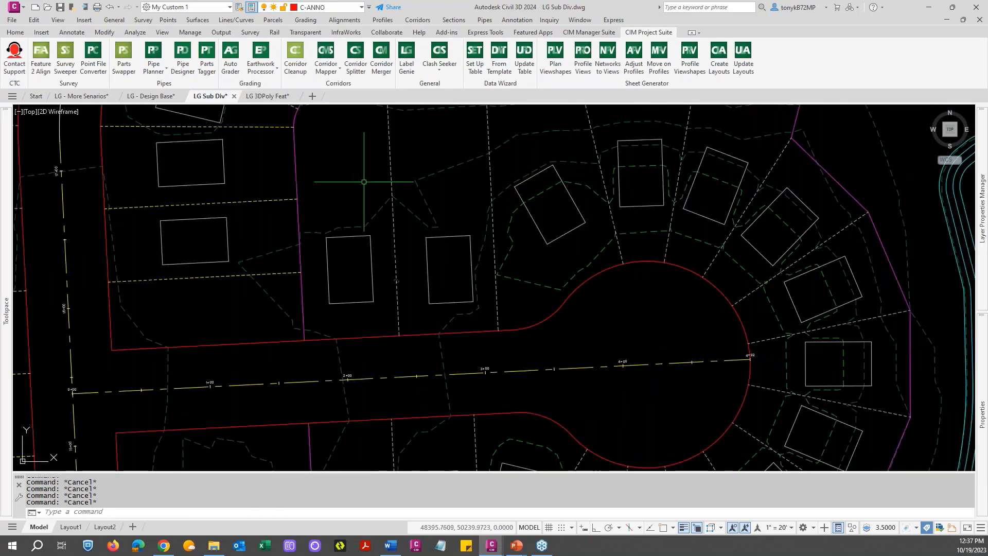
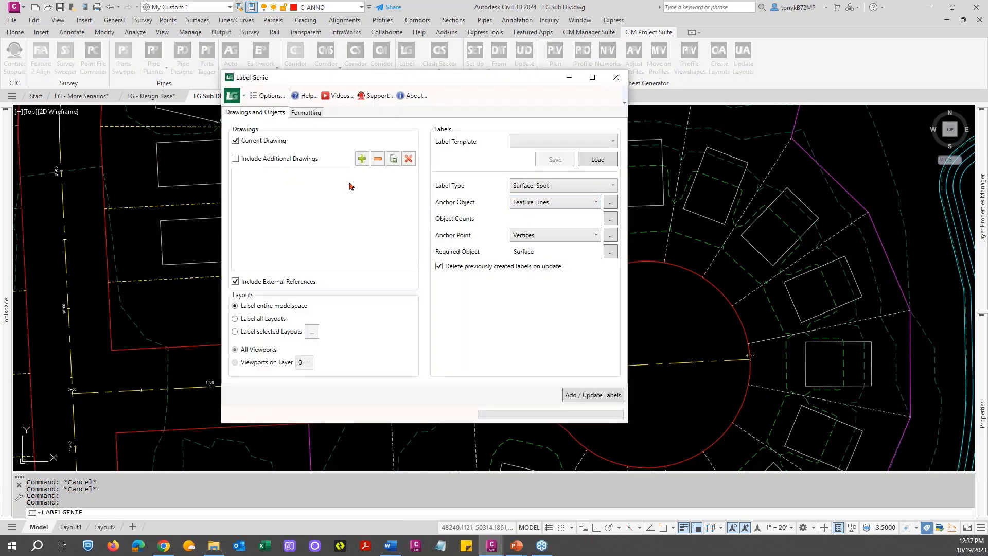
Step: In Label Genie, set the label type to Line / Curve, anchored to feature line segments with both Line and Curve included
{"action": "left_click", "coordinate": [604, 187]}
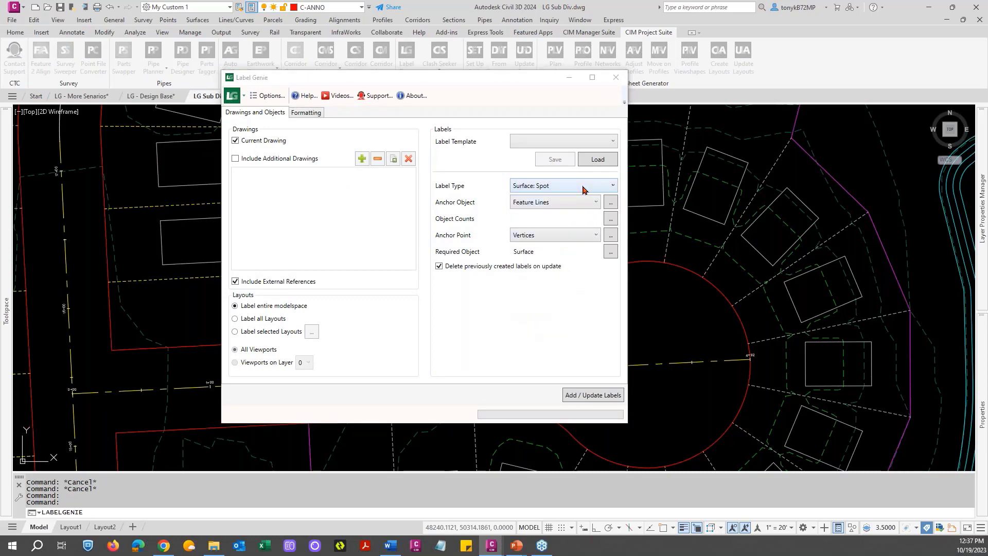
{"action": "left_click", "coordinate": [583, 186]}
{"action": "left_click", "coordinate": [546, 241]}
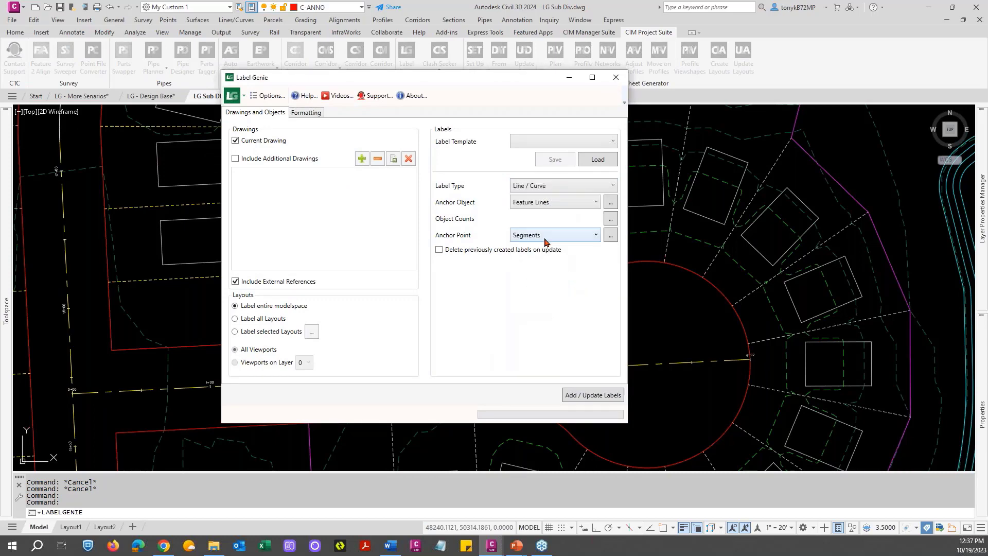
{"action": "left_click", "coordinate": [592, 236]}
{"action": "left_click", "coordinate": [579, 238]}
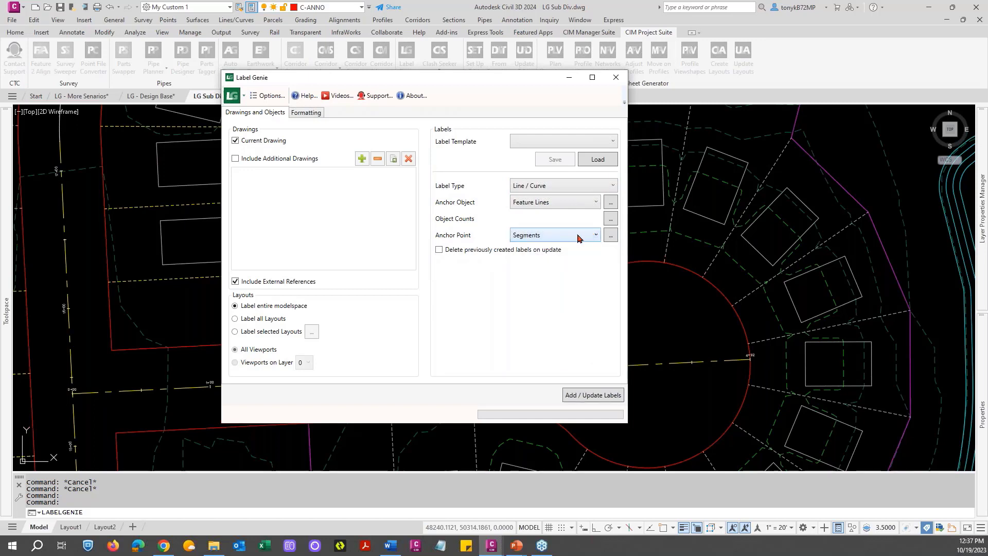
{"action": "left_click", "coordinate": [610, 235]}
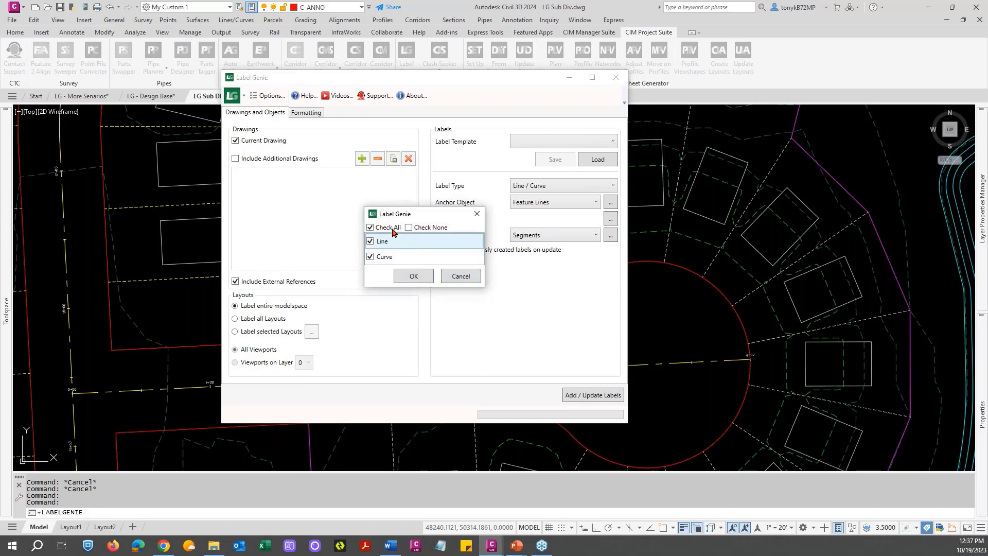
{"action": "left_click", "coordinate": [418, 279]}
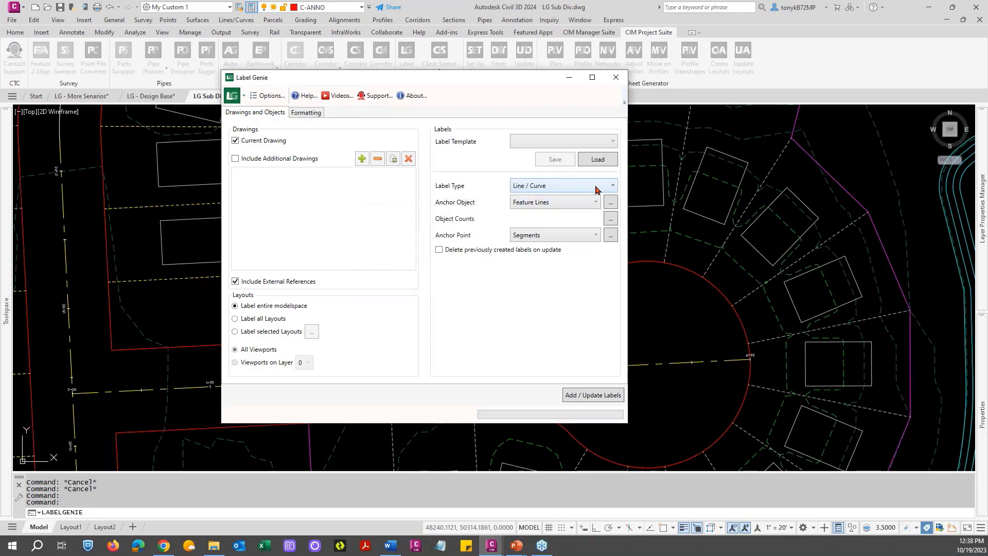
Step: Set the line label style to Elev and Grade- CTC in the label formatting
{"action": "left_click", "coordinate": [304, 114]}
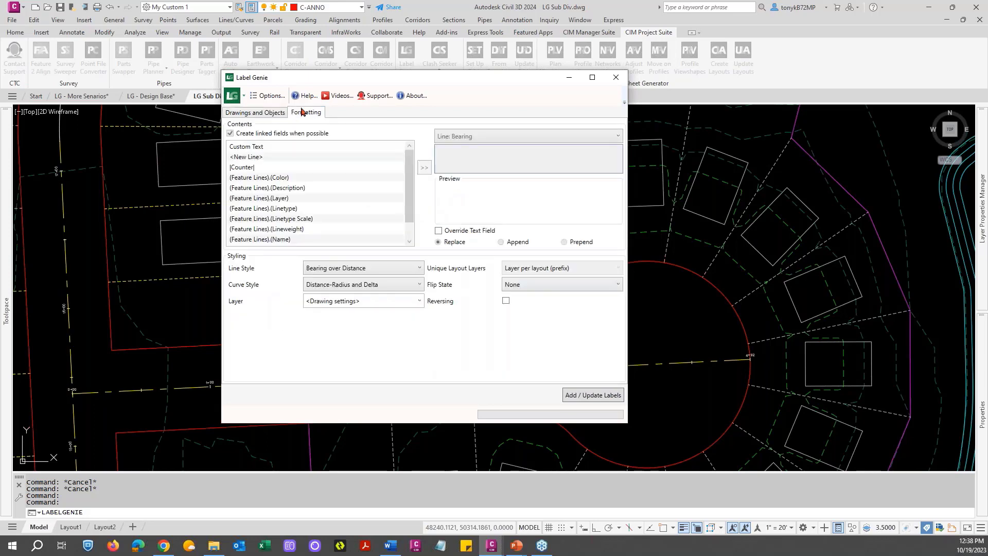
{"action": "left_click", "coordinate": [393, 268]}
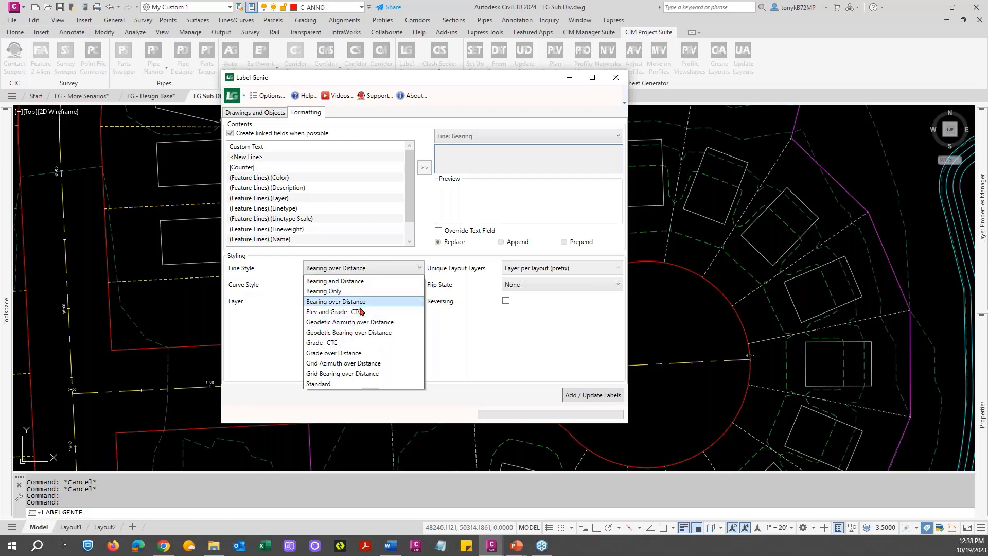
{"action": "left_click", "coordinate": [333, 313]}
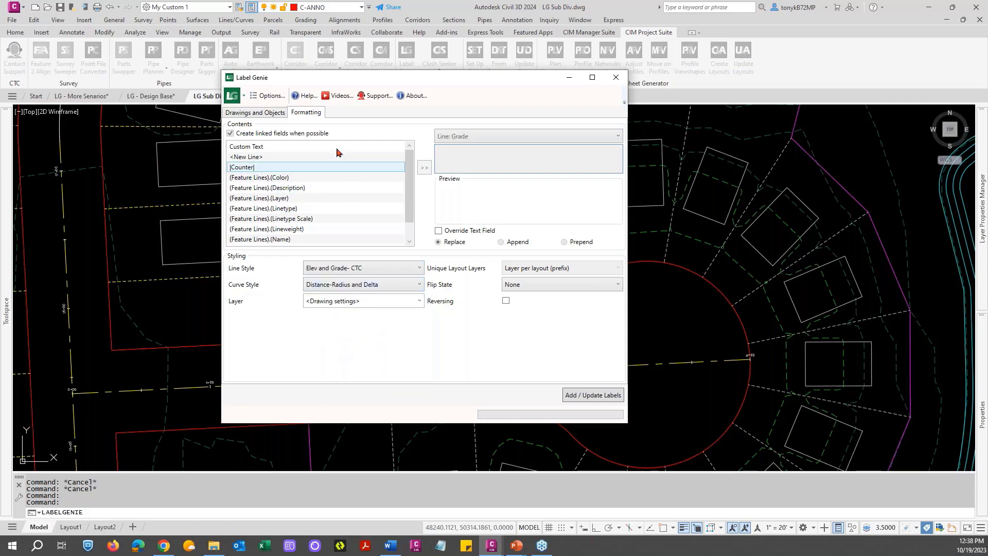
Step: Replace the feature lines' include-layer filter with the layer picked from the tilted lot pad northwest of the cul-de-sac, _LOT PADS WALKOUT
{"action": "left_click", "coordinate": [267, 114]}
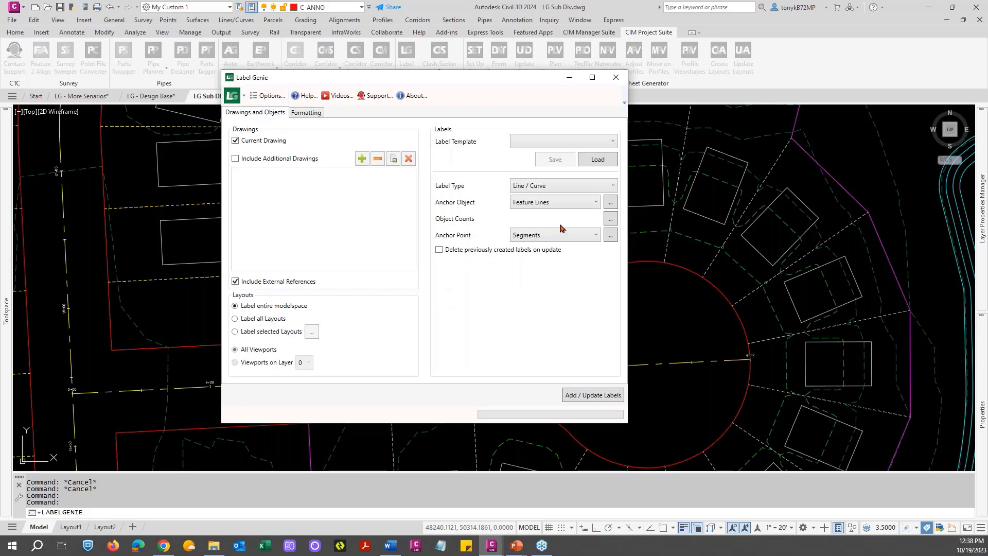
{"action": "left_click", "coordinate": [610, 202]}
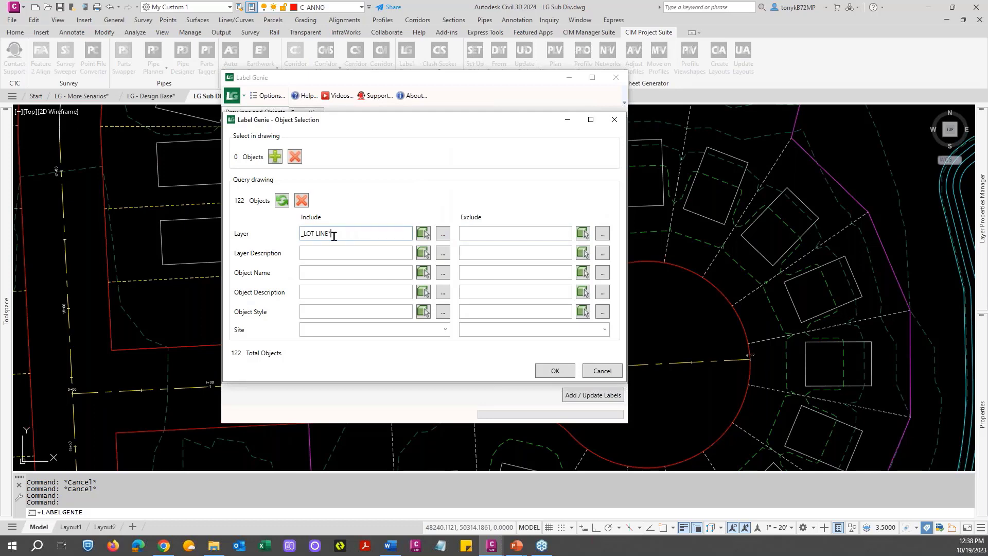
{"action": "left_click_drag", "start_coordinate": [350, 234], "coordinate": [278, 239]}
{"action": "key", "text": "BackSpace"}
{"action": "left_click", "coordinate": [422, 233]}
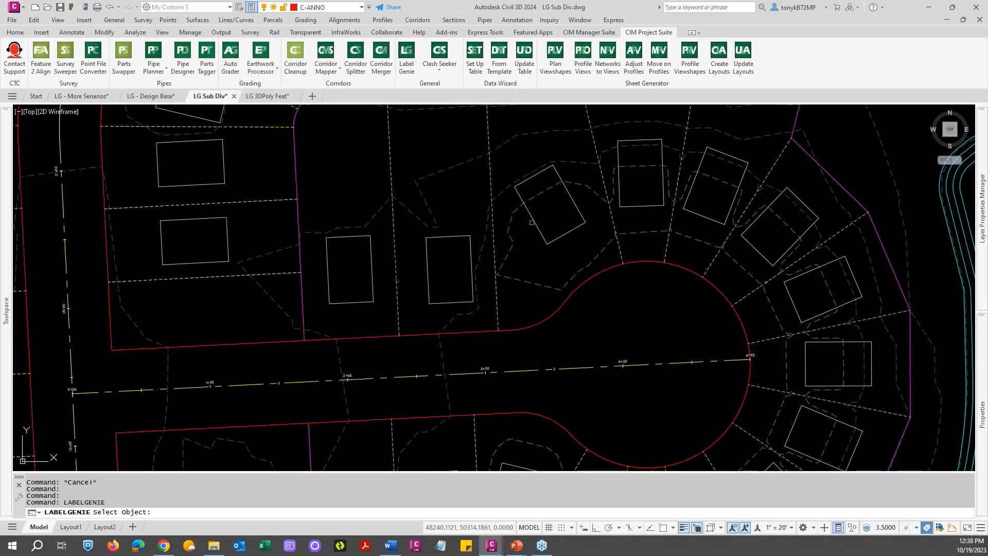
{"action": "left_click", "coordinate": [532, 223]}
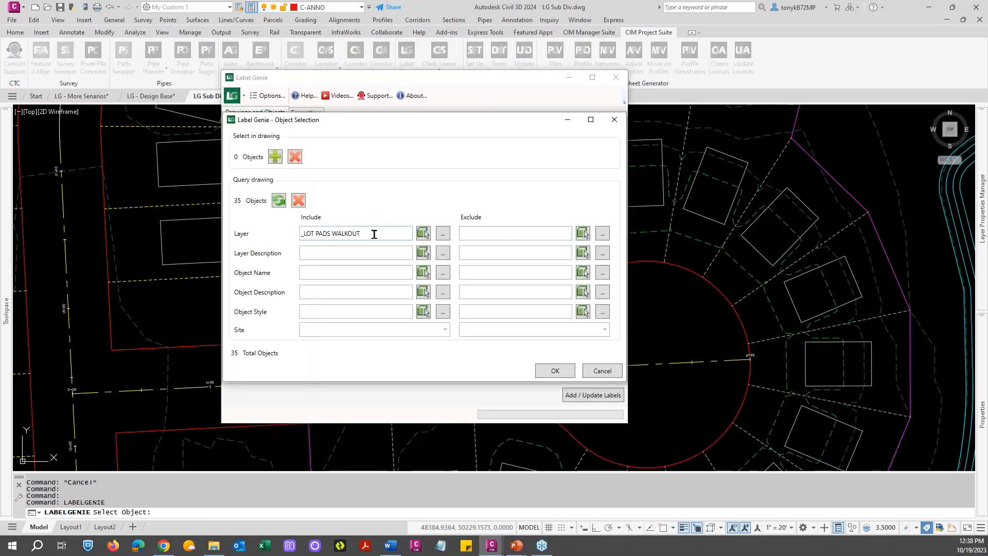
Step: Broaden the include-layer filter to _LOT PADS*, refresh the object query and accept the selection
{"action": "left_click", "coordinate": [374, 234]}
{"action": "type", "text": "*"}
{"action": "left_click", "coordinate": [277, 203]}
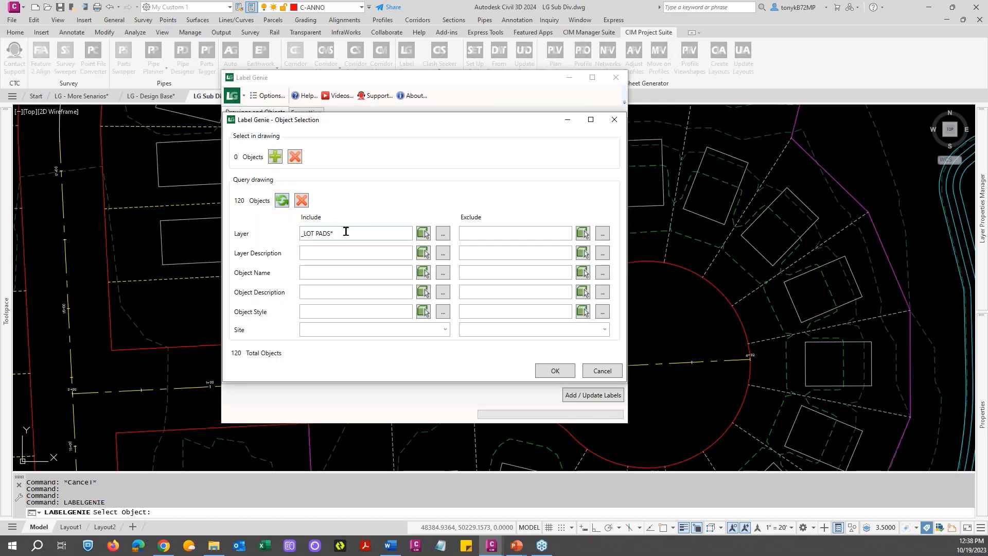
{"action": "left_click", "coordinate": [560, 378]}
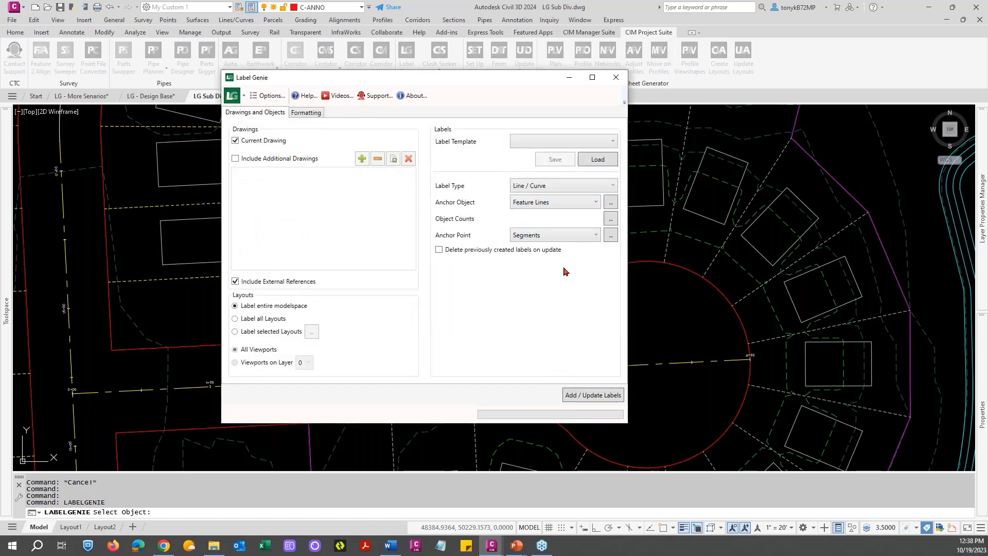
Step: Add the Line / Curve labels to the queried lot pad feature lines and dismiss the status report
{"action": "left_click", "coordinate": [583, 394]}
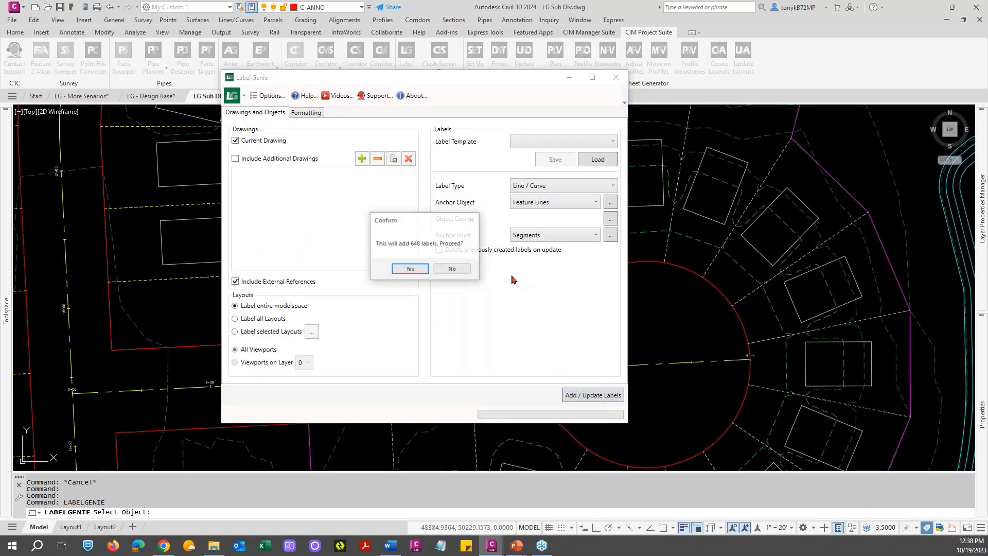
{"action": "left_click", "coordinate": [409, 267]}
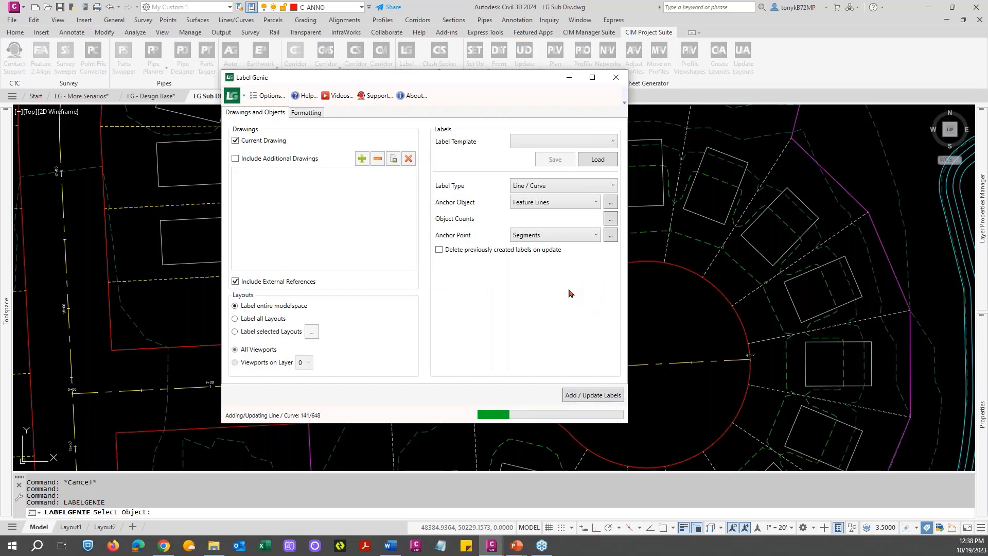
{"action": "left_click_drag", "start_coordinate": [422, 81], "coordinate": [601, 98]}
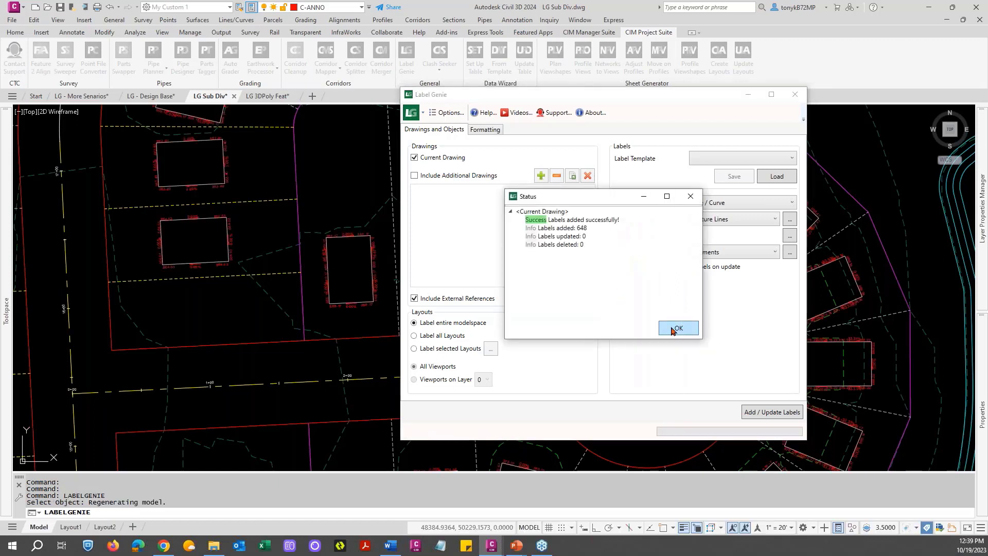
{"action": "left_click", "coordinate": [673, 328]}
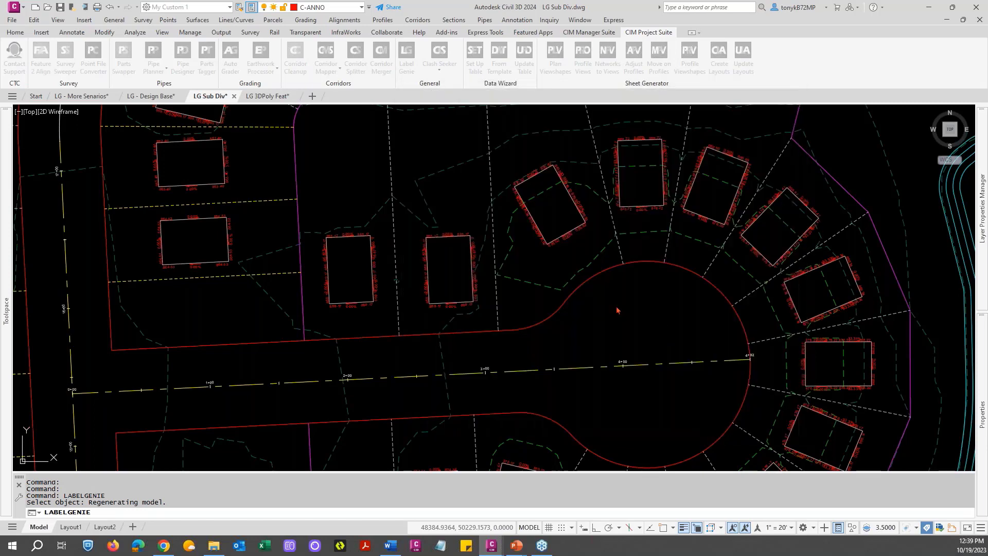
Step: Examine the elevation and grade labels on the lot pads northwest of the cul-de-sac up close
{"action": "left_click", "coordinate": [444, 250]}
{"action": "scroll", "coordinate": [441, 240], "scroll_direction": "up", "scroll_amount": 6}
{"action": "key", "text": "Escape"}
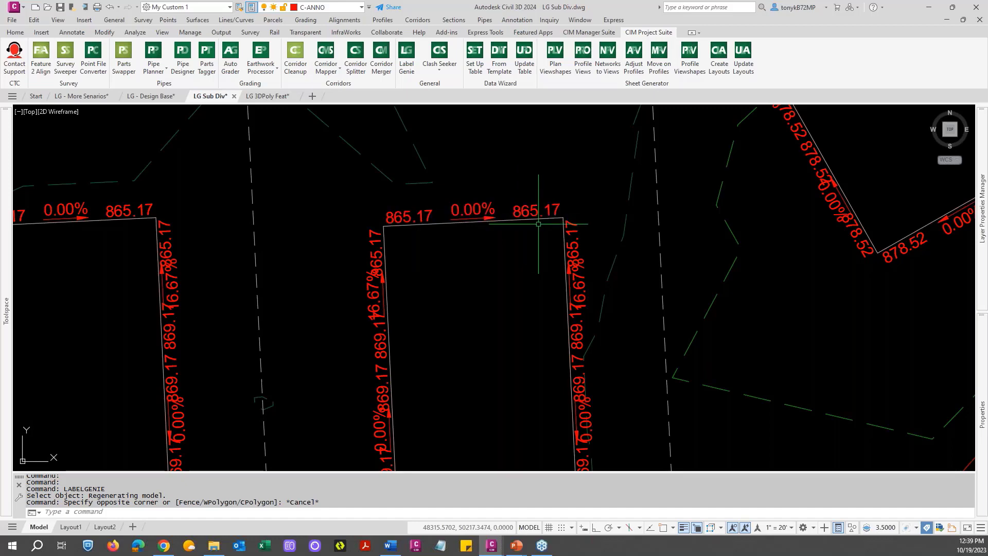
{"action": "scroll", "coordinate": [540, 316], "scroll_direction": "down", "scroll_amount": 3}
{"action": "scroll", "coordinate": [504, 330], "scroll_direction": "down", "scroll_amount": 1}
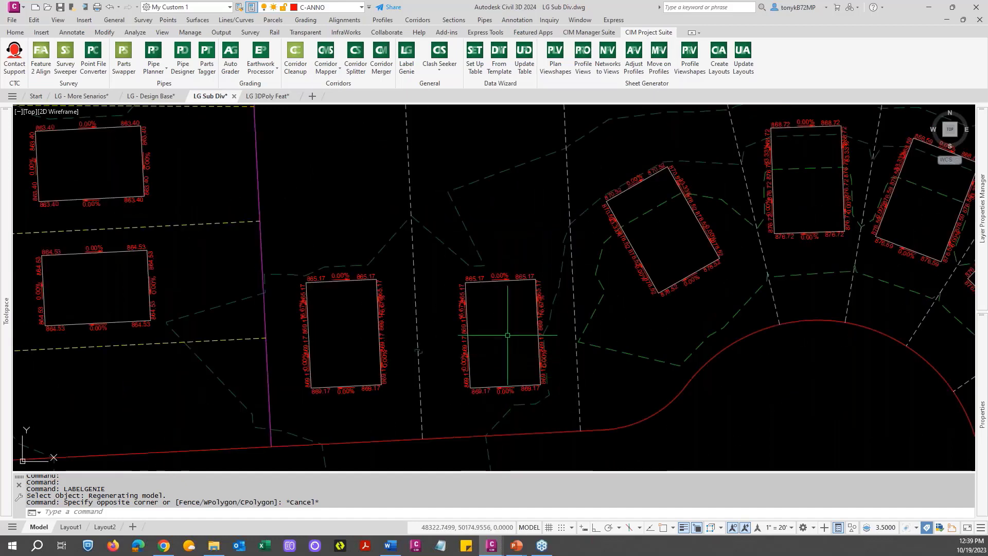
{"action": "key", "text": "Escape"}
{"action": "scroll", "coordinate": [488, 268], "scroll_direction": "up", "scroll_amount": 6}
{"action": "key", "text": "Escape"}
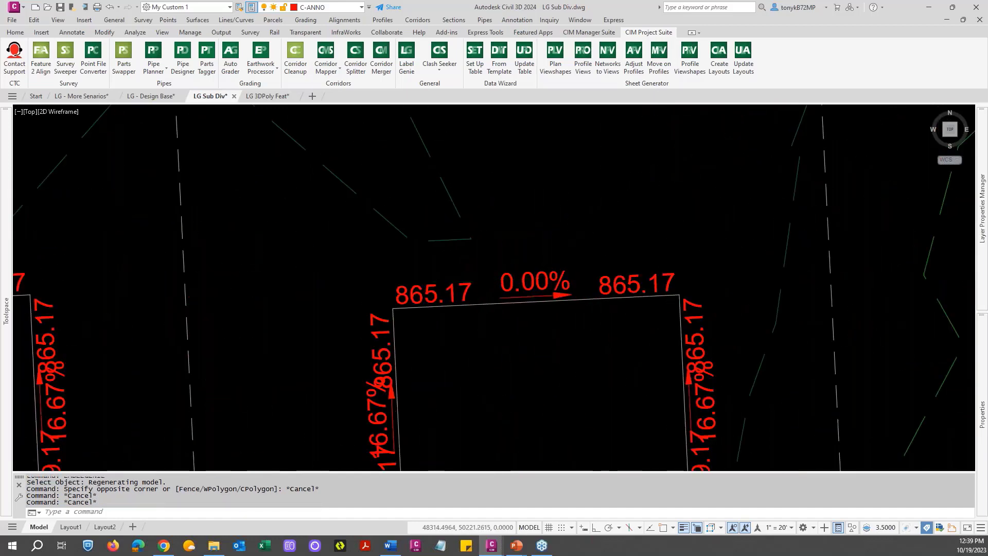
{"action": "scroll", "coordinate": [474, 309], "scroll_direction": "down", "scroll_amount": 5}
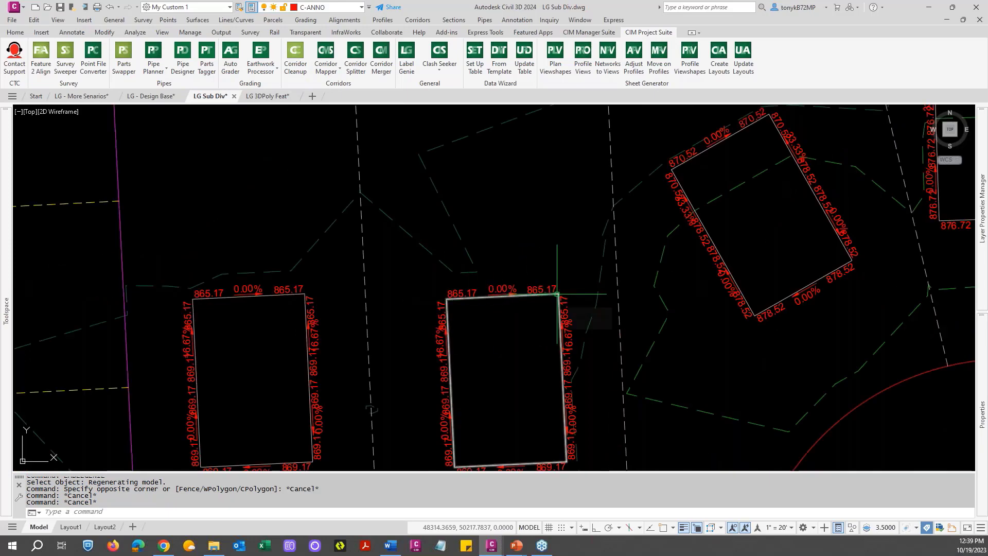
{"action": "key", "text": "Escape"}
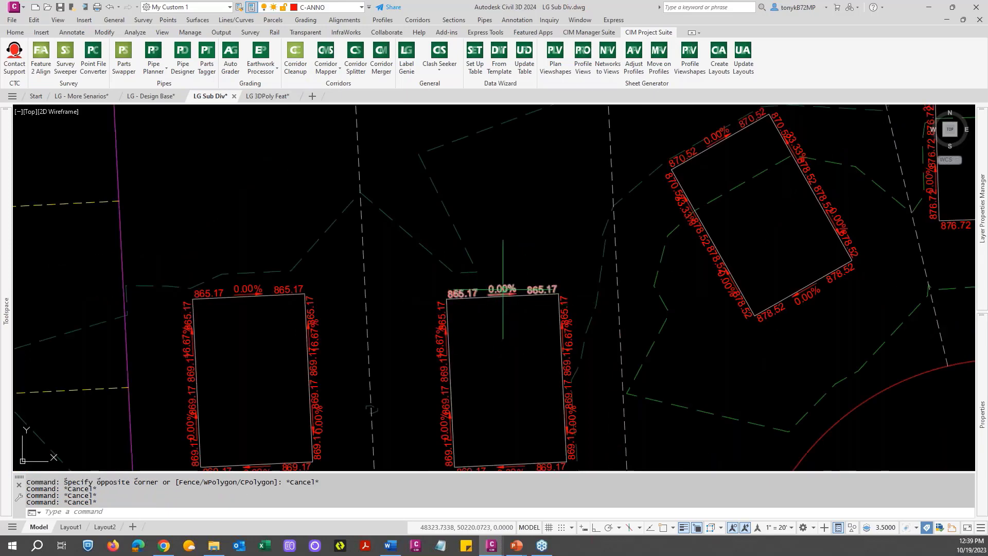
Step: Review the labels across the whole subdivision and compare them with those on the separate site plan to the east
{"action": "scroll", "coordinate": [503, 288], "scroll_direction": "down", "scroll_amount": 8}
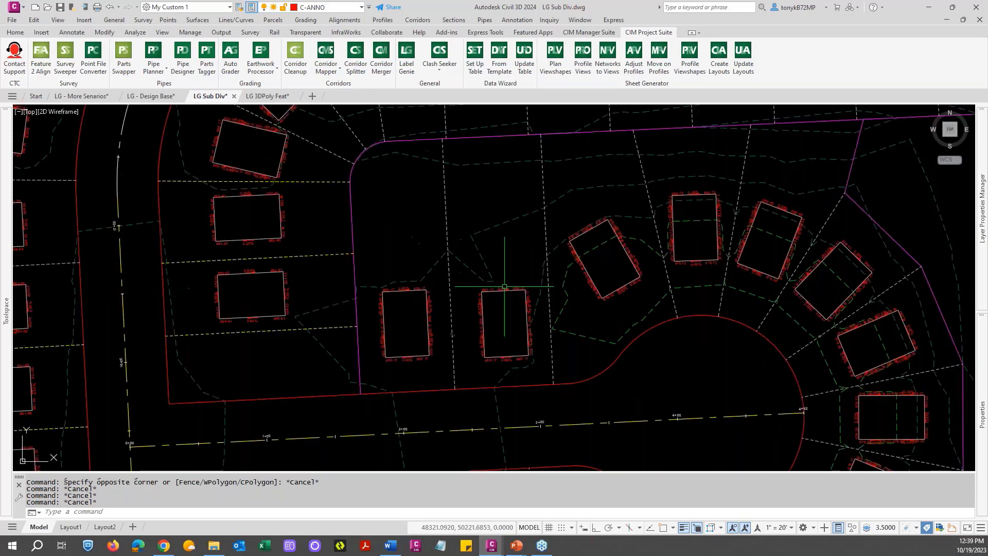
{"action": "scroll", "coordinate": [504, 286], "scroll_direction": "down", "scroll_amount": 2}
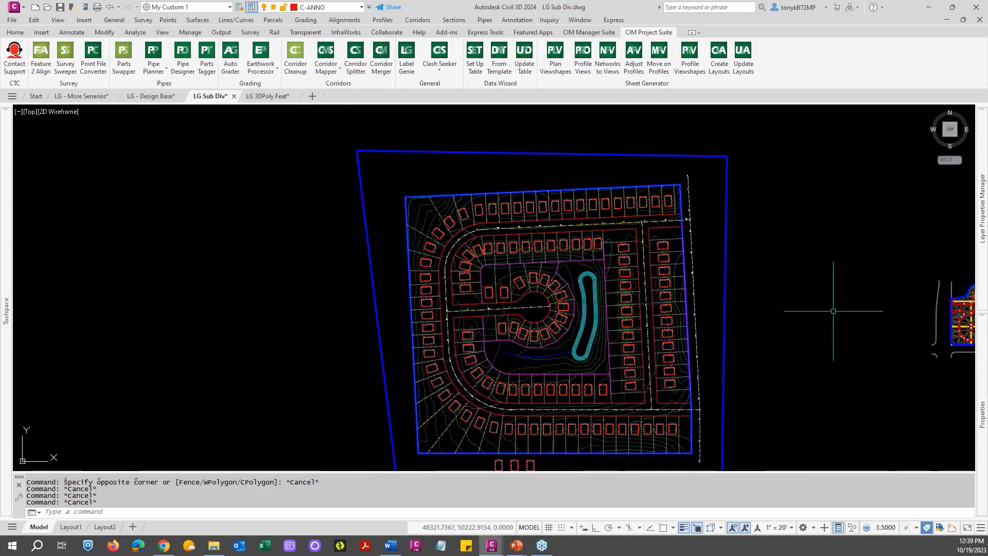
{"action": "middle_click_drag", "start_coordinate": [832, 311], "coordinate": [524, 347]}
{"action": "scroll", "coordinate": [676, 352], "scroll_direction": "up", "scroll_amount": 10}
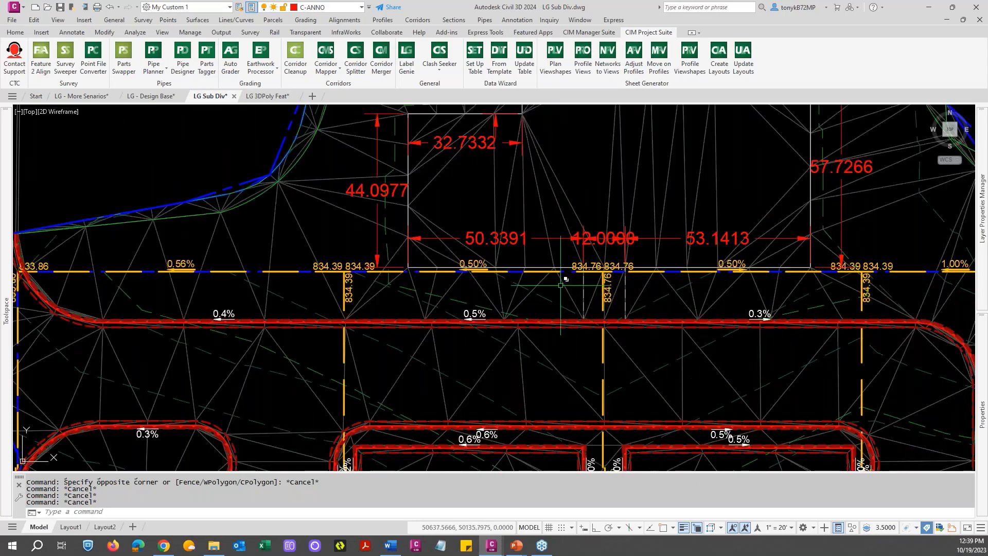
{"action": "scroll", "coordinate": [569, 285], "scroll_direction": "down", "scroll_amount": 10}
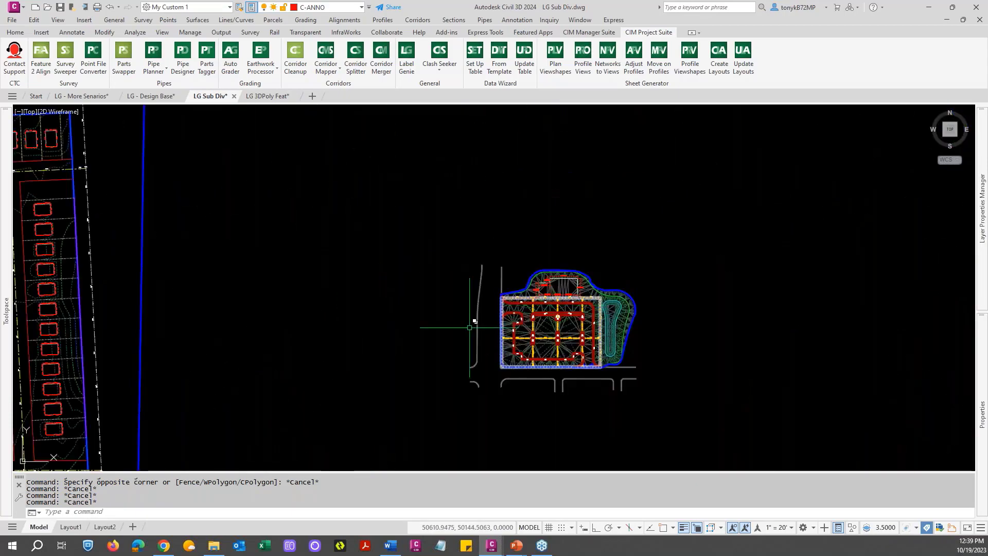
{"action": "middle_click_drag", "start_coordinate": [401, 324], "coordinate": [771, 294]}
{"action": "middle_click_drag", "start_coordinate": [165, 235], "coordinate": [355, 253]}
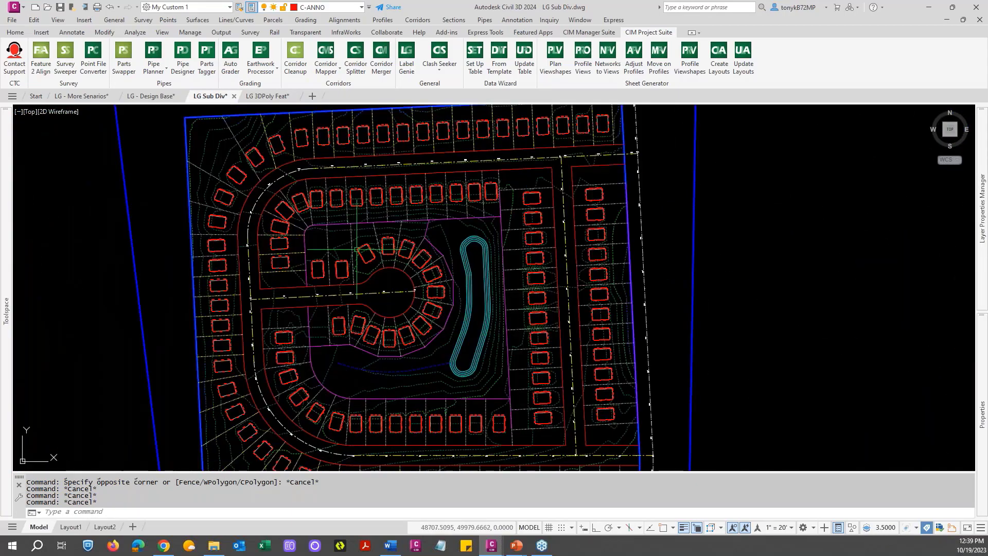
Step: Erase all elevation and grade segment labels by selecting everything similar to one label on the tilted lot pad
{"action": "scroll", "coordinate": [356, 253], "scroll_direction": "up", "scroll_amount": 5}
{"action": "scroll", "coordinate": [376, 263], "scroll_direction": "up", "scroll_amount": 6}
{"action": "scroll", "coordinate": [373, 222], "scroll_direction": "down", "scroll_amount": 4}
{"action": "key", "text": "Escape"}
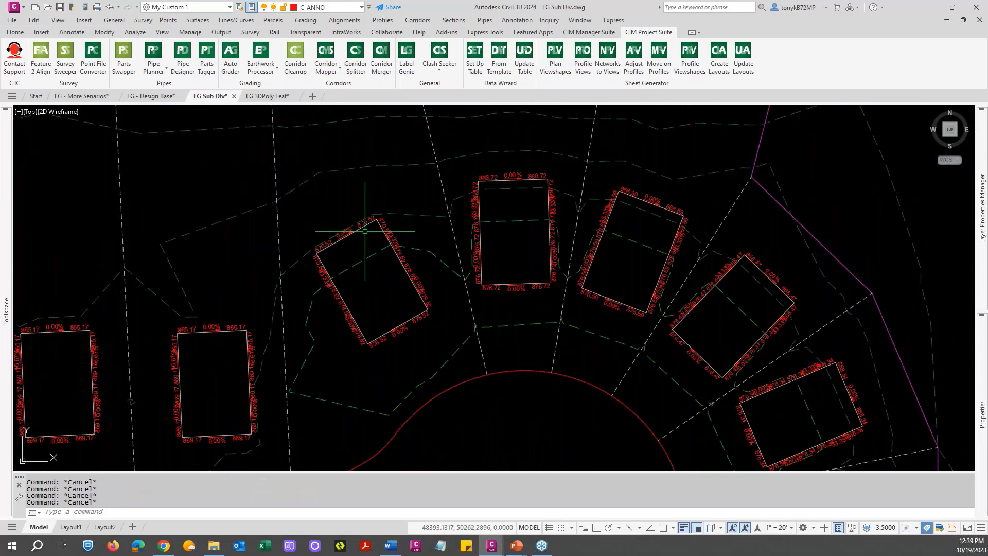
{"action": "scroll", "coordinate": [365, 231], "scroll_direction": "up", "scroll_amount": 4}
{"action": "scroll", "coordinate": [365, 231], "scroll_direction": "down", "scroll_amount": 3}
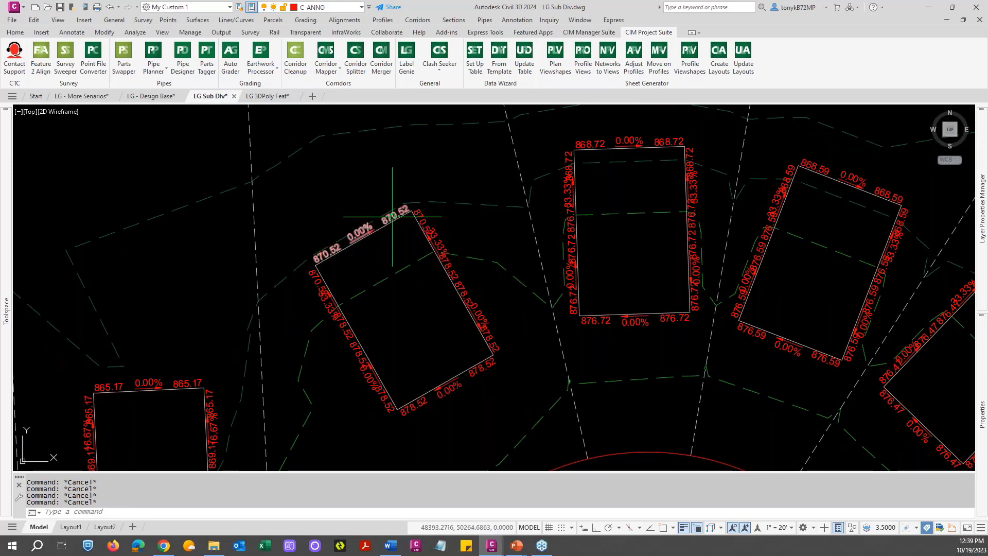
{"action": "left_click", "coordinate": [392, 216]}
{"action": "right_click", "coordinate": [397, 214]}
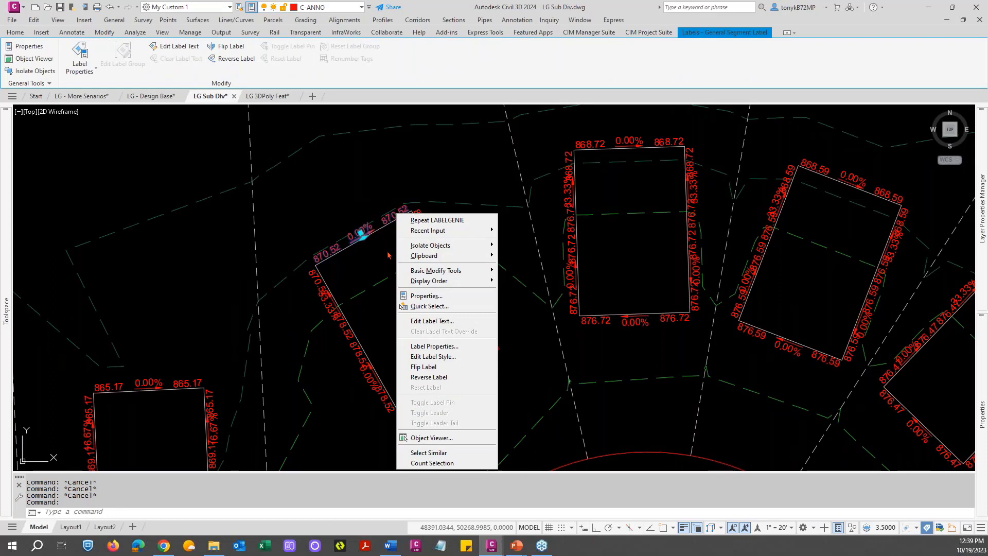
{"action": "left_click", "coordinate": [445, 452]}
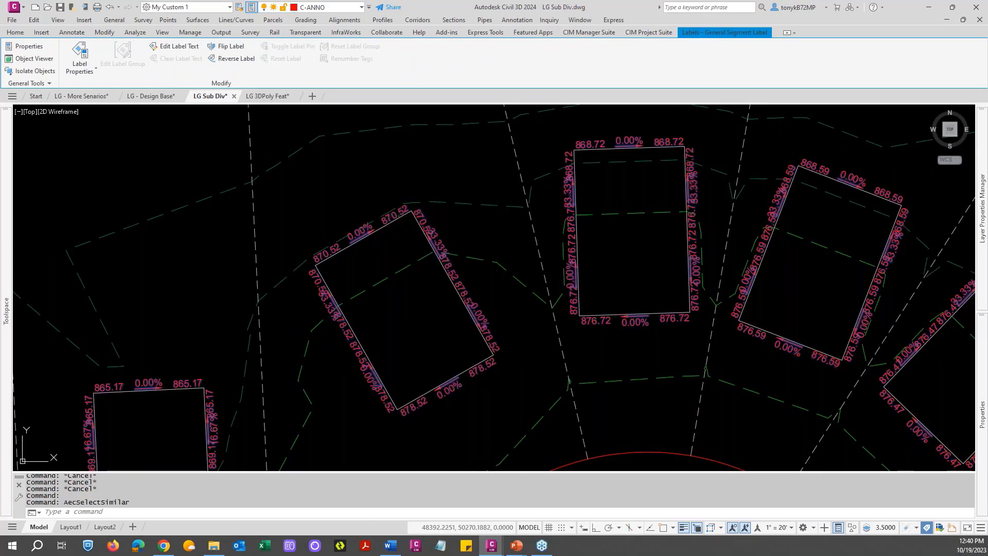
{"action": "key", "text": "Delete"}
{"action": "scroll", "coordinate": [407, 286], "scroll_direction": "down", "scroll_amount": 3}
{"action": "key", "text": "Escape"}
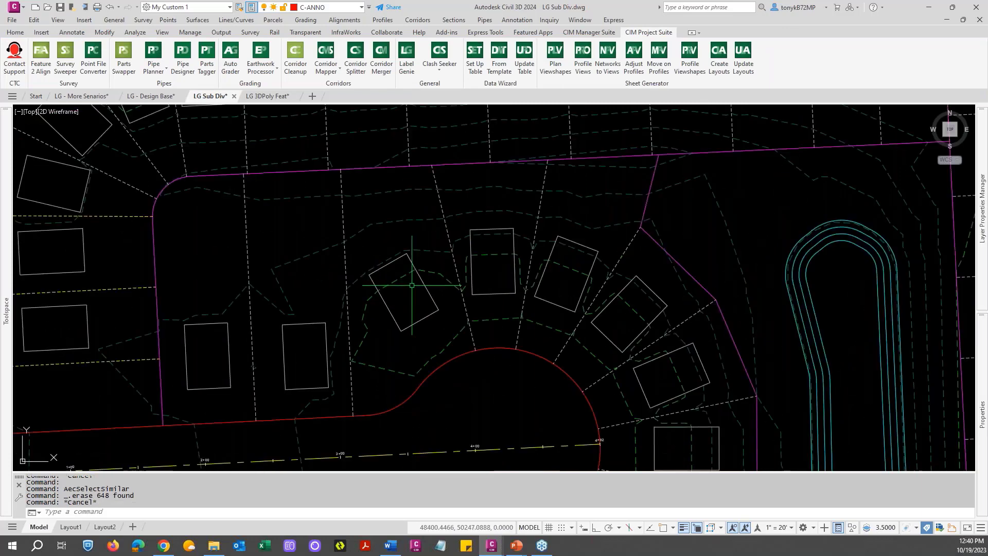
Step: Reopen Label Genie and set the label type to General Note with Feature Lines as the anchor object
{"action": "scroll", "coordinate": [412, 285], "scroll_direction": "down", "scroll_amount": 2}
{"action": "scroll", "coordinate": [412, 232], "scroll_direction": "up", "scroll_amount": 1}
{"action": "key", "text": "Escape"}
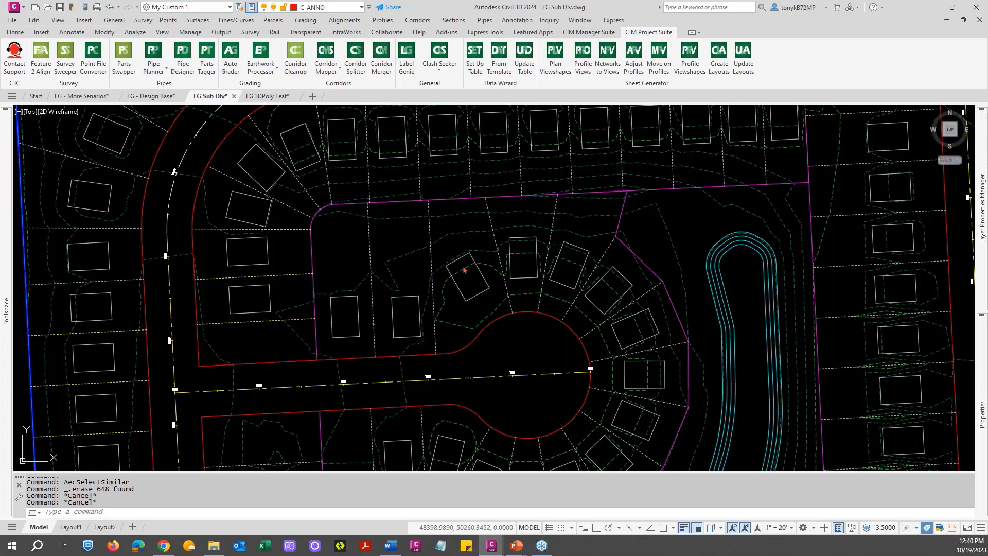
{"action": "left_click", "coordinate": [407, 57]}
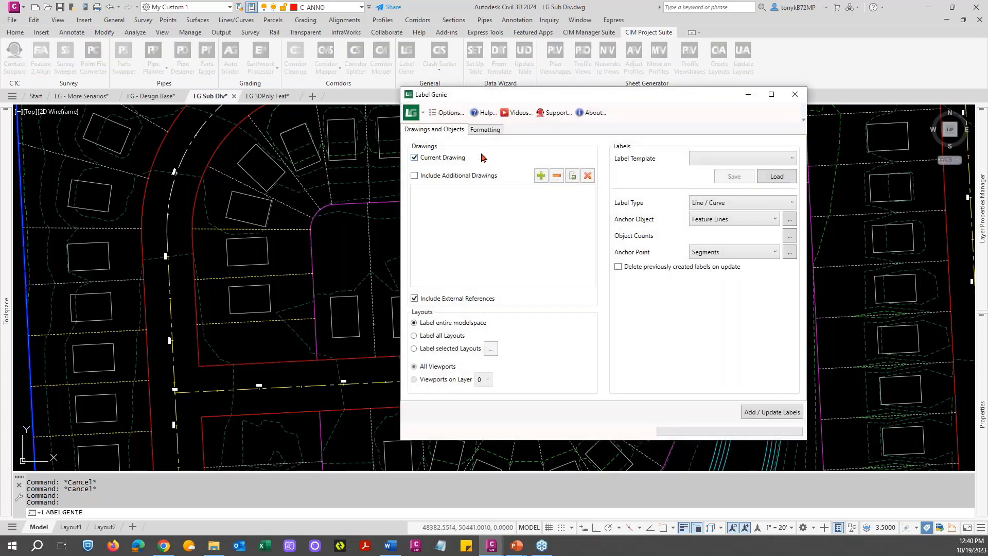
{"action": "left_click", "coordinate": [739, 204]}
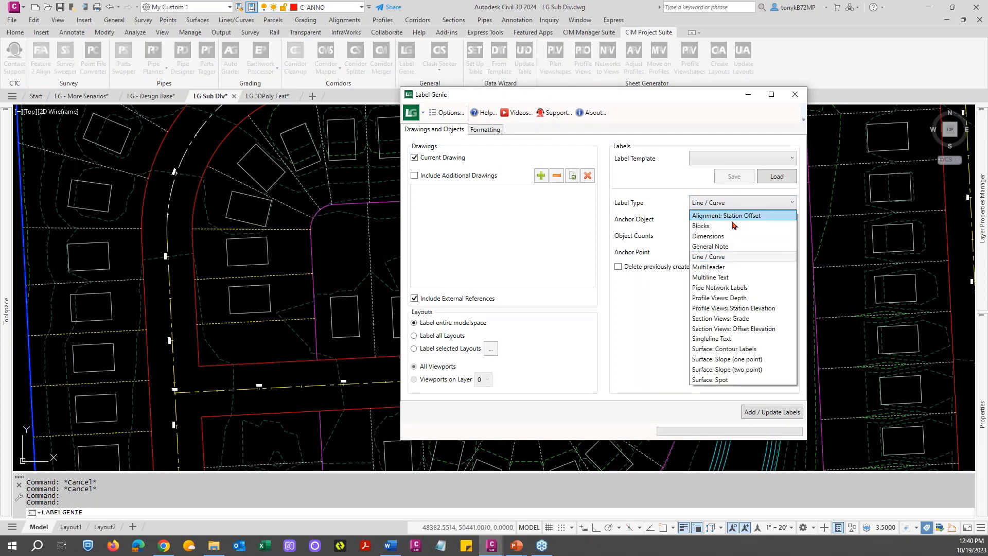
{"action": "left_click", "coordinate": [724, 248]}
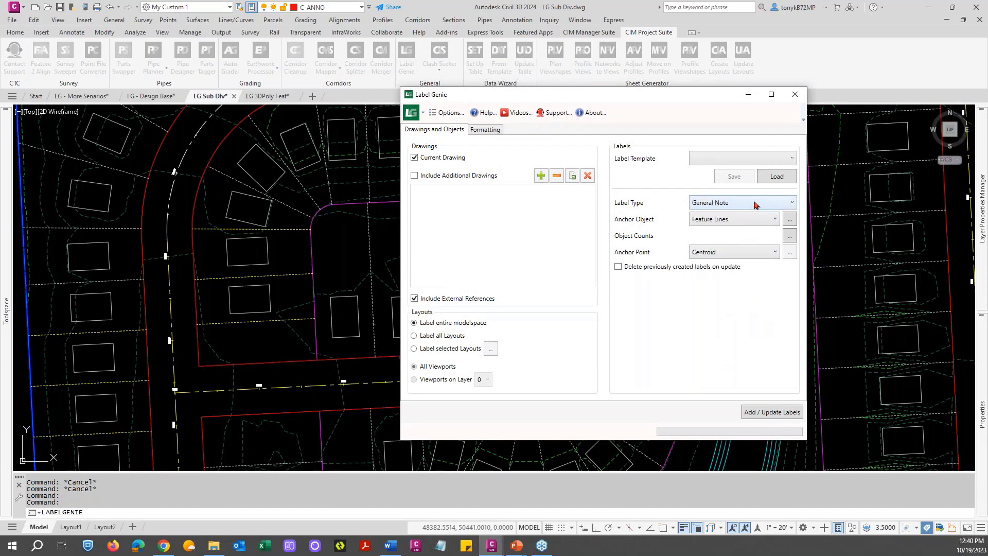
{"action": "left_click", "coordinate": [769, 221]}
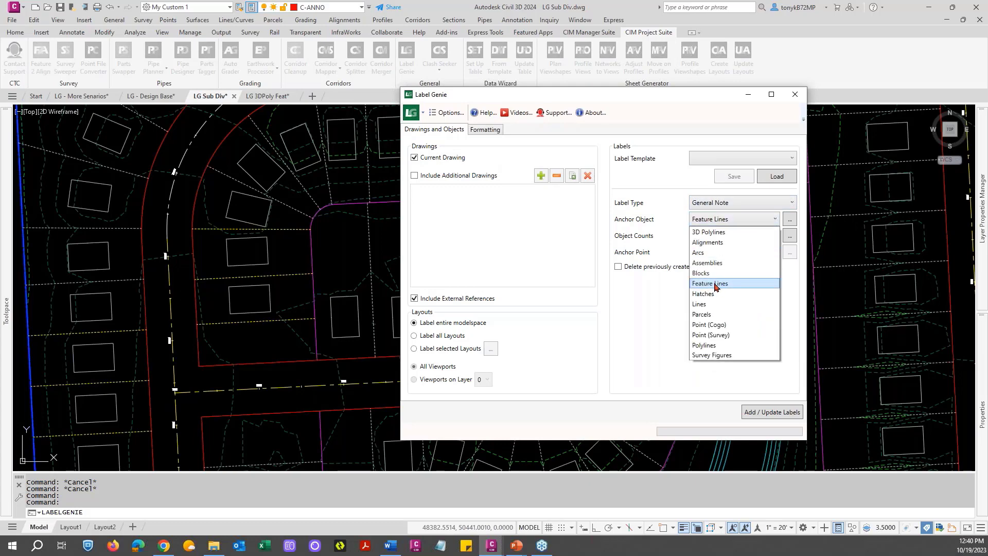
{"action": "left_click", "coordinate": [715, 283]}
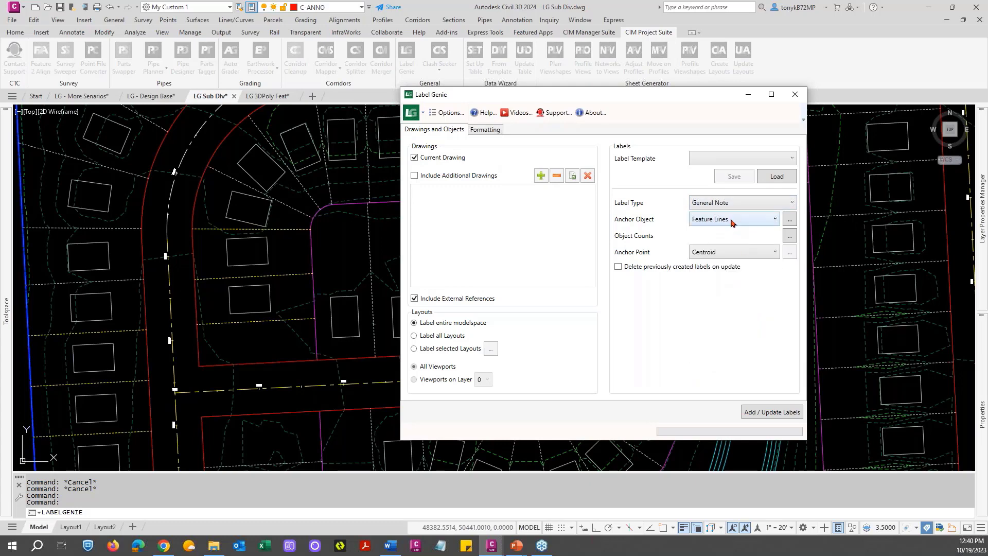
Step: Replace the _LOT LINE* include-layer filter with the layer picked from a walkout lot pad, _LOT PADS WALKOUT, and accept the selection
{"action": "left_click", "coordinate": [789, 219]}
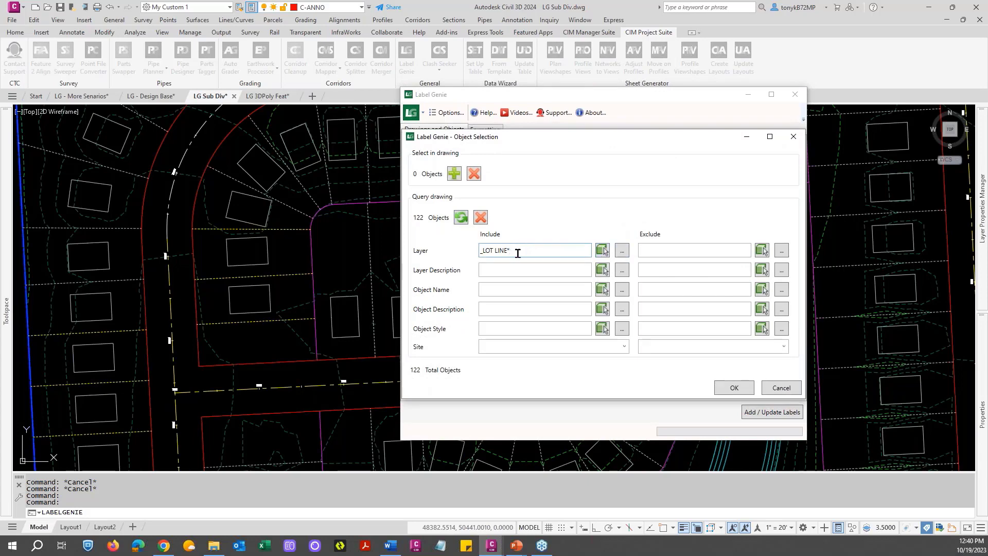
{"action": "left_click_drag", "start_coordinate": [495, 251], "coordinate": [426, 253]}
{"action": "key", "text": "Delete"}
{"action": "left_click", "coordinate": [604, 253]}
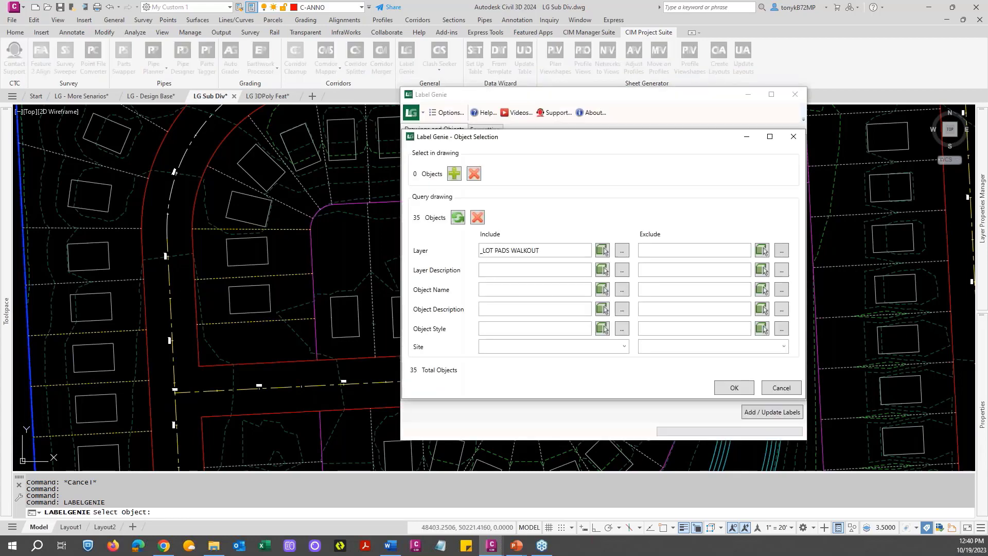
{"action": "left_click", "coordinate": [732, 387]}
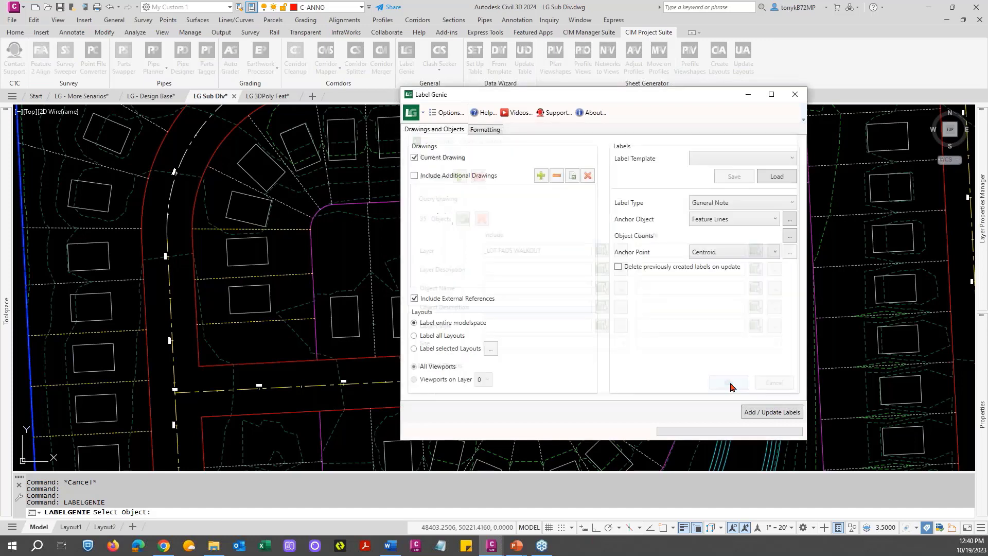
Step: Set the anchor point to Vertices, limited to Point of Intersection, Begin of Object and End of Object
{"action": "left_click", "coordinate": [753, 253]}
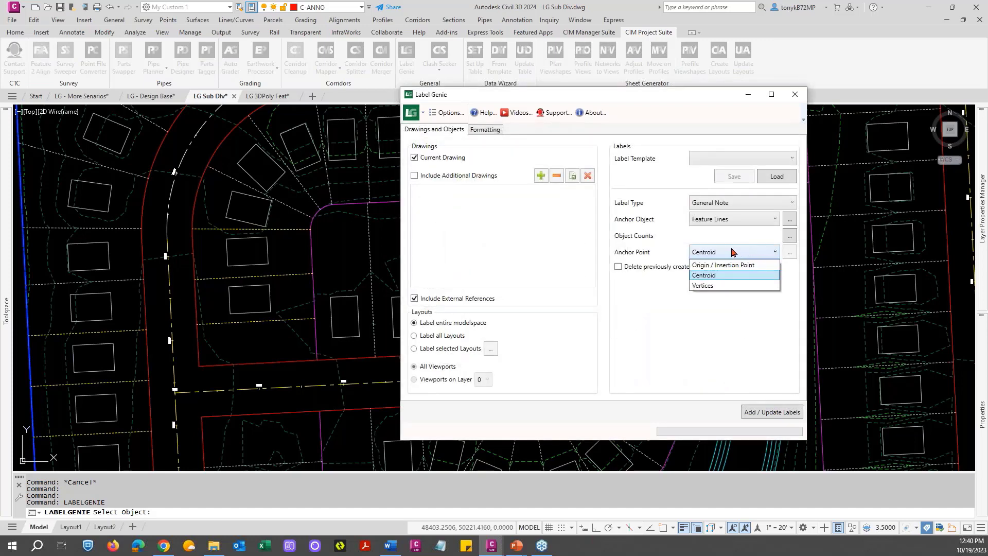
{"action": "left_click", "coordinate": [709, 286]}
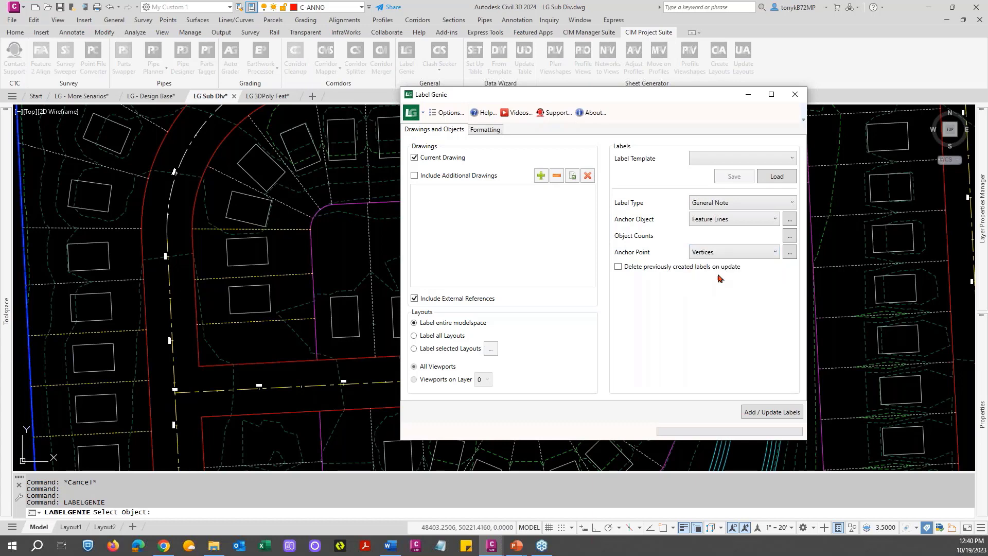
{"action": "left_click", "coordinate": [790, 252]}
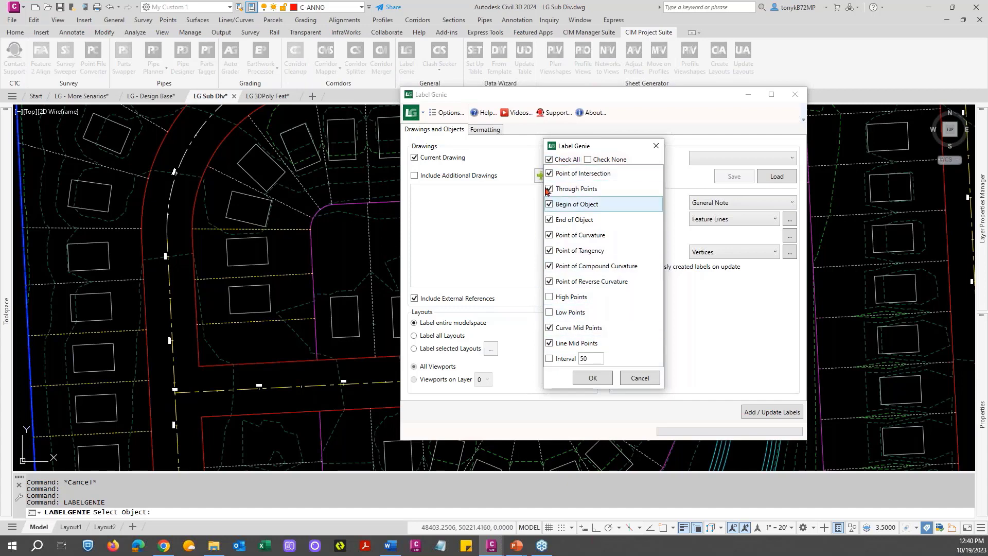
{"action": "left_click", "coordinate": [601, 159]}
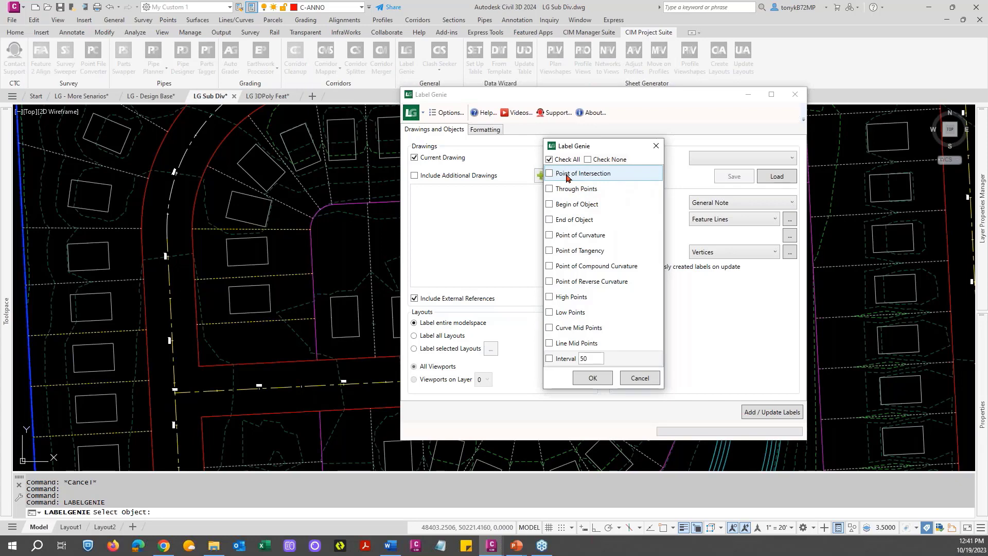
{"action": "left_click", "coordinate": [549, 205]}
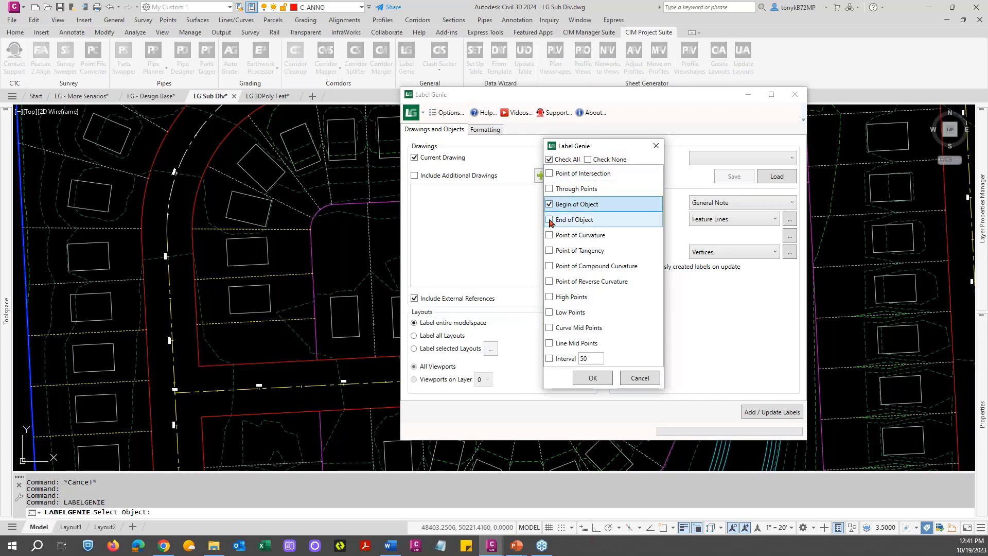
{"action": "left_click", "coordinate": [575, 220]}
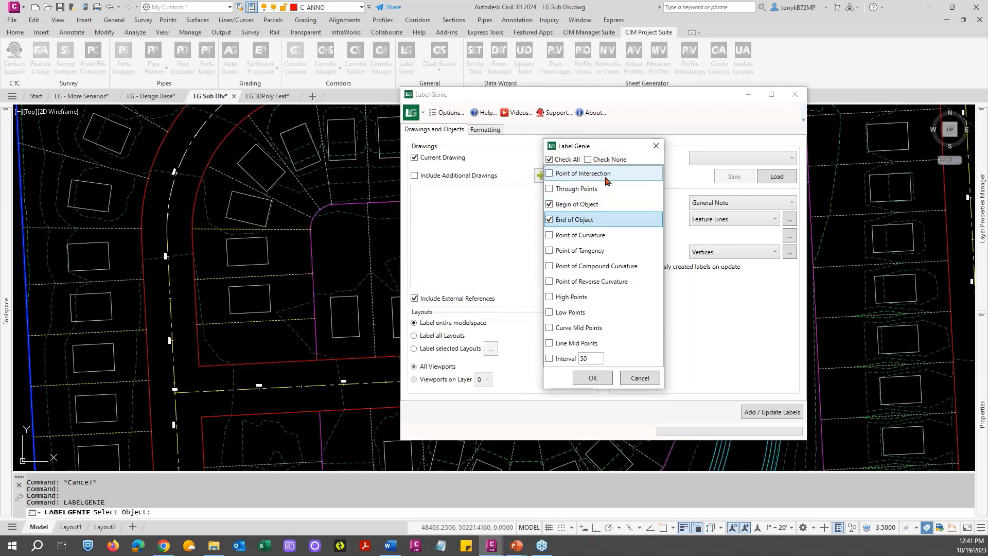
{"action": "left_click", "coordinate": [549, 174]}
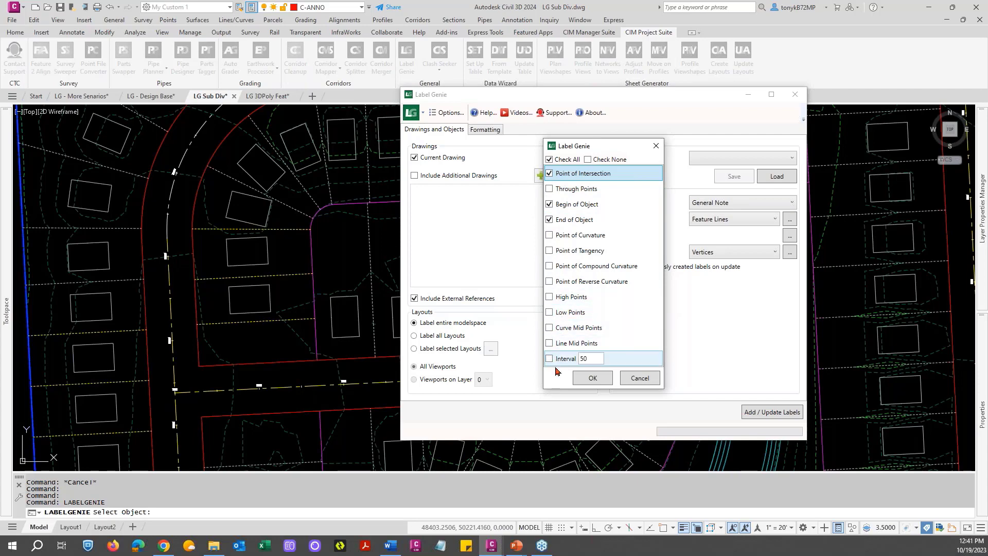
{"action": "left_click", "coordinate": [592, 379]}
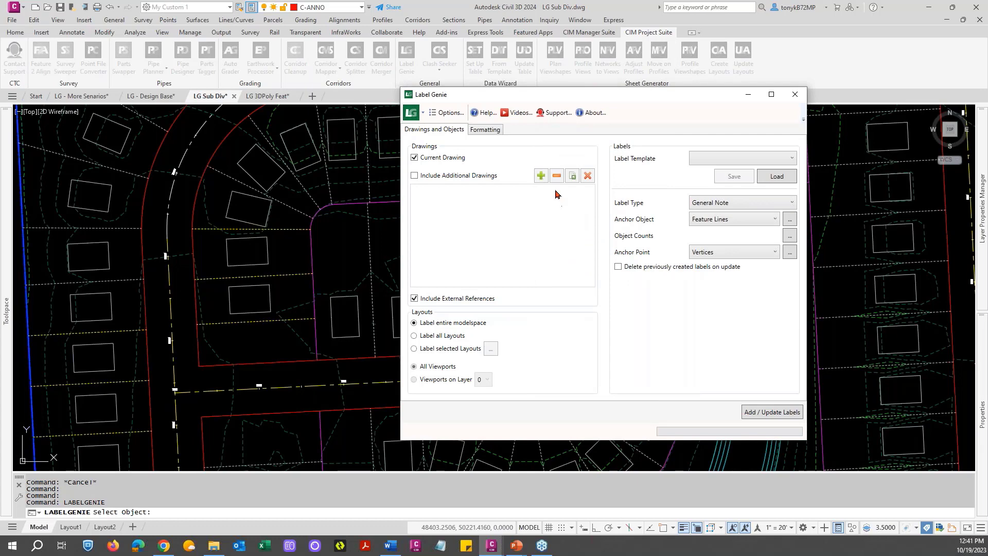
Step: Set the label formatting style to Elevation
{"action": "left_click", "coordinate": [484, 131]}
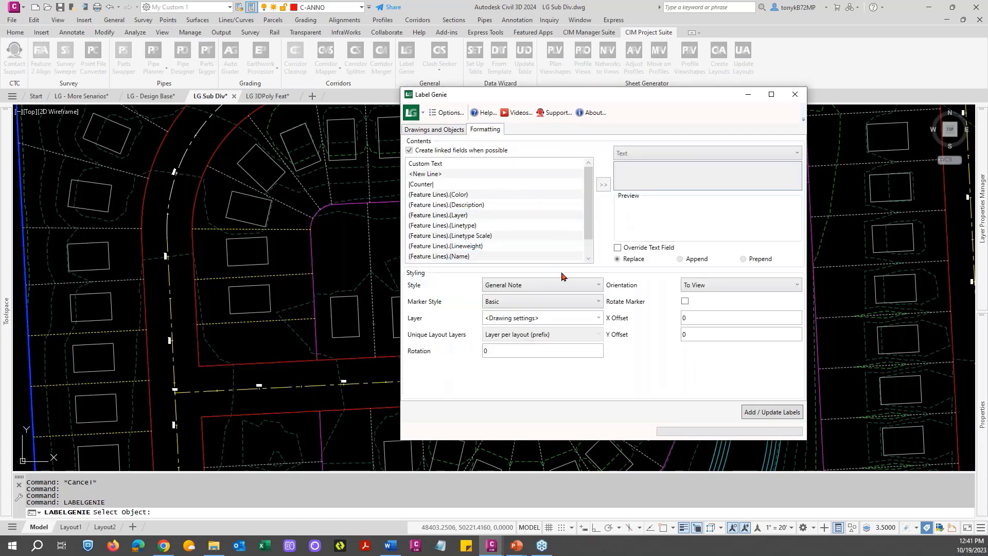
{"action": "left_click", "coordinate": [572, 286]}
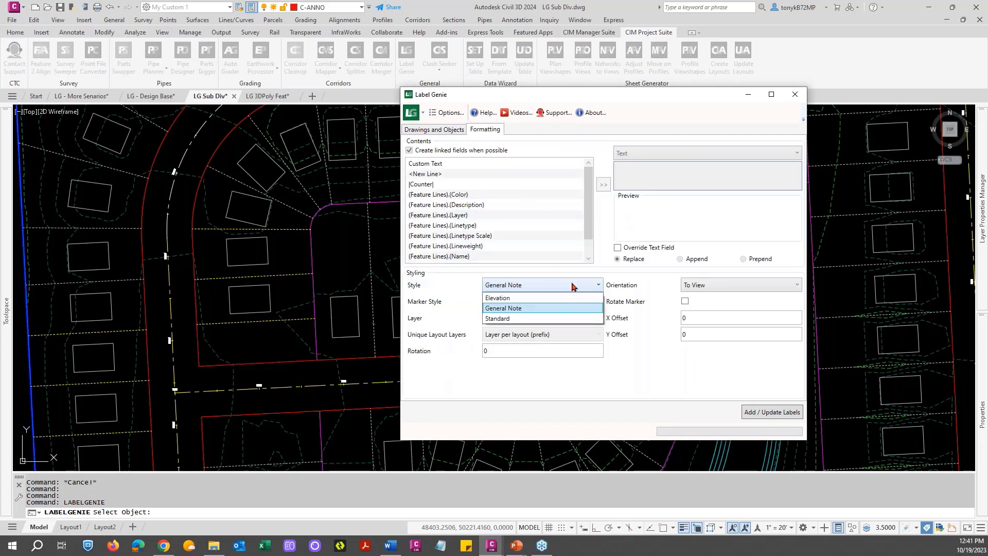
{"action": "left_click", "coordinate": [495, 299]}
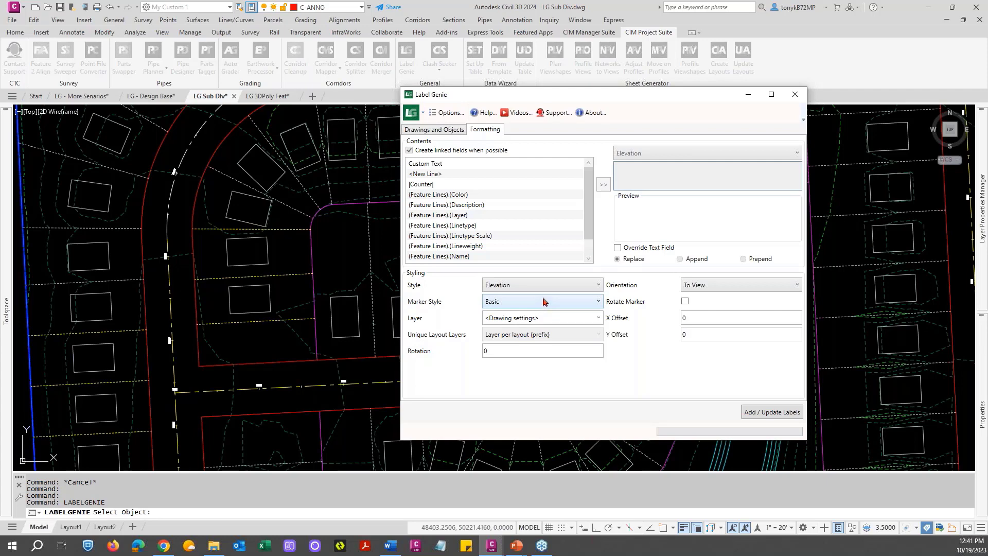
{"action": "left_click", "coordinate": [467, 205]}
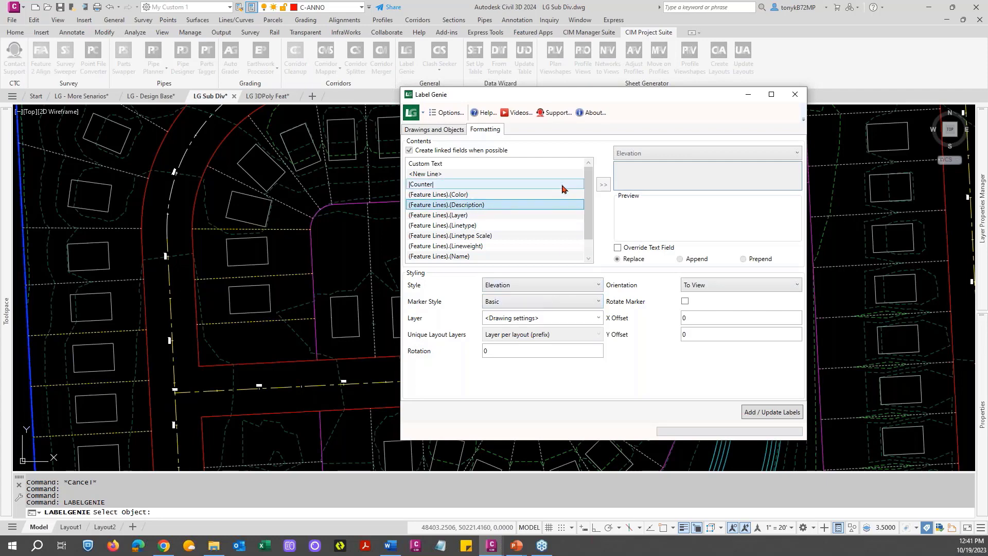
{"action": "left_click", "coordinate": [563, 215], "text": "ctrl"}
{"action": "left_click", "coordinate": [564, 204]}
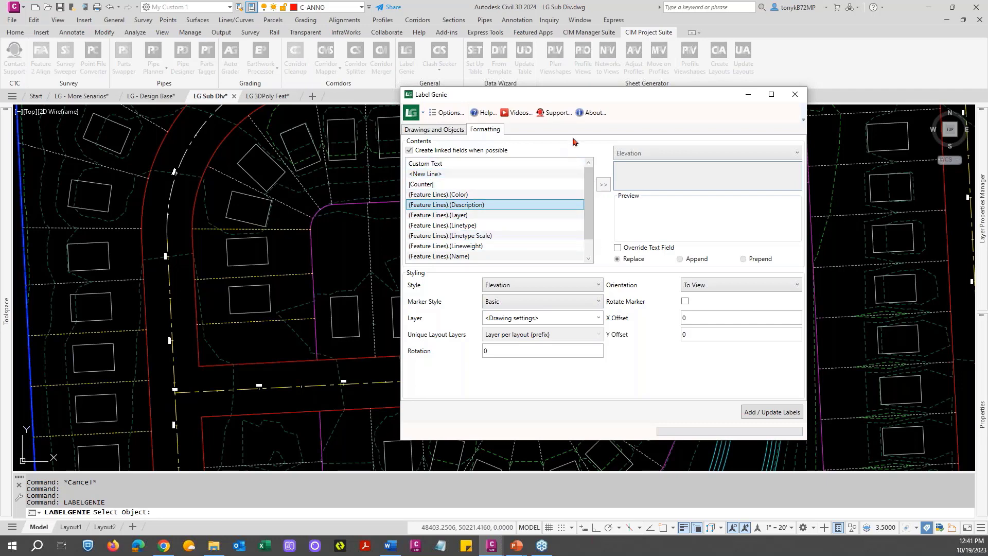
Step: Add the elevation labels to the walkout lot pads in the current drawing and dismiss the status report
{"action": "left_click", "coordinate": [766, 411]}
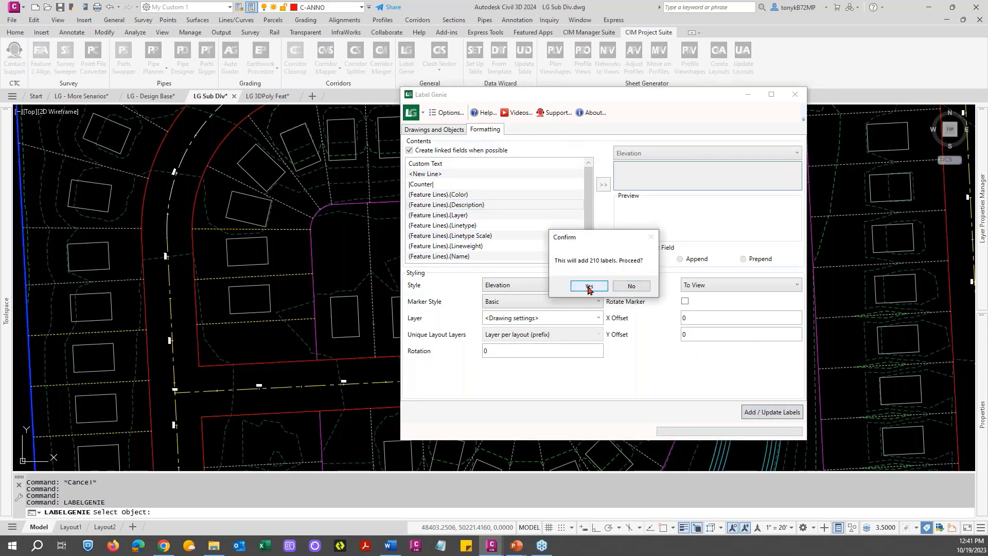
{"action": "left_click", "coordinate": [588, 286]}
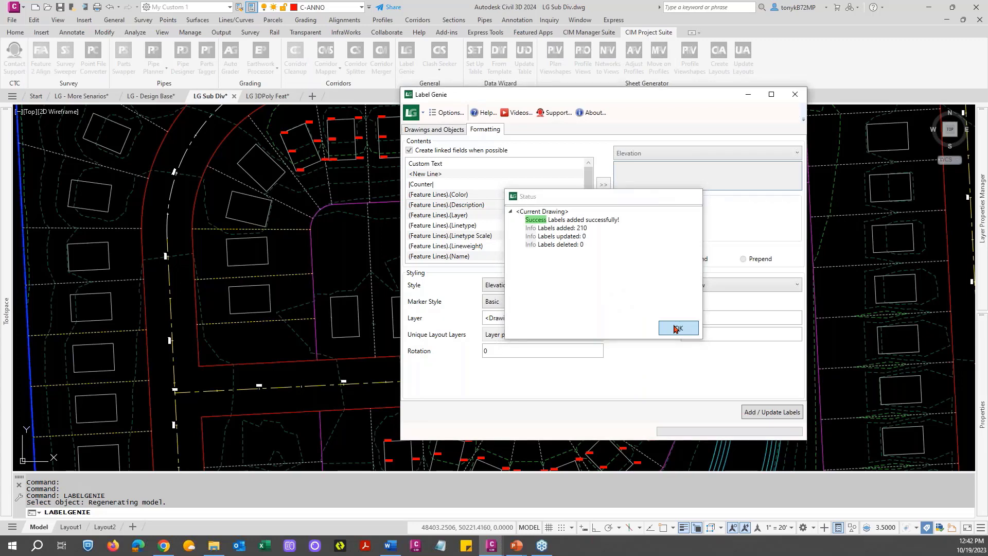
{"action": "left_click", "coordinate": [675, 328]}
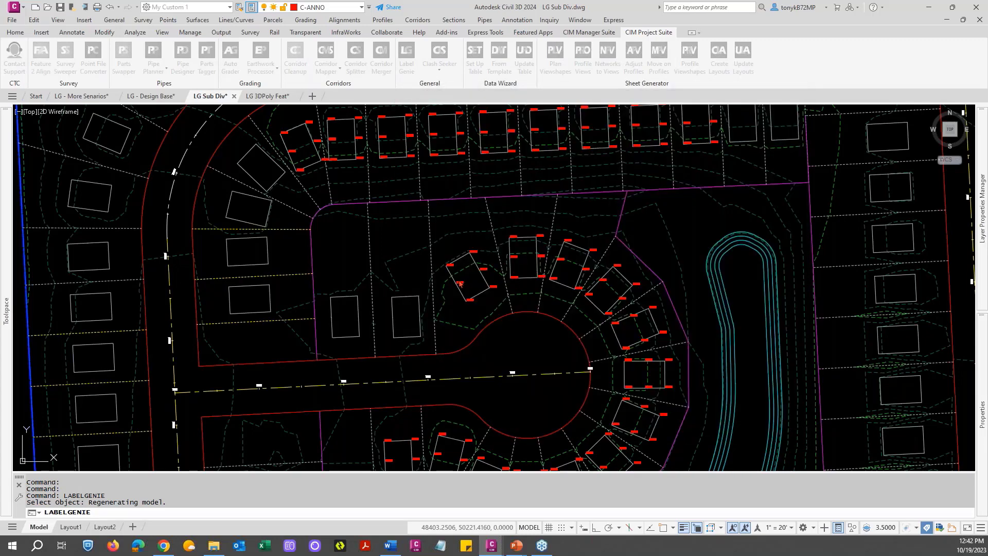
Step: Compare the labels on the tilted walkout pad west of the cul-de-sac with its feature line elevations in the elevation editor
{"action": "scroll", "coordinate": [452, 263], "scroll_direction": "up", "scroll_amount": 10}
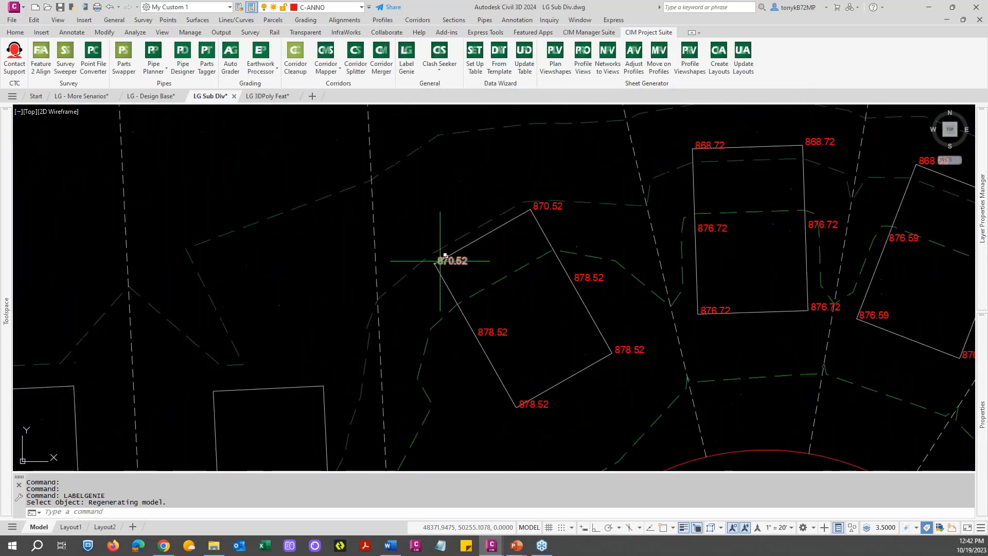
{"action": "key", "text": "Escape"}
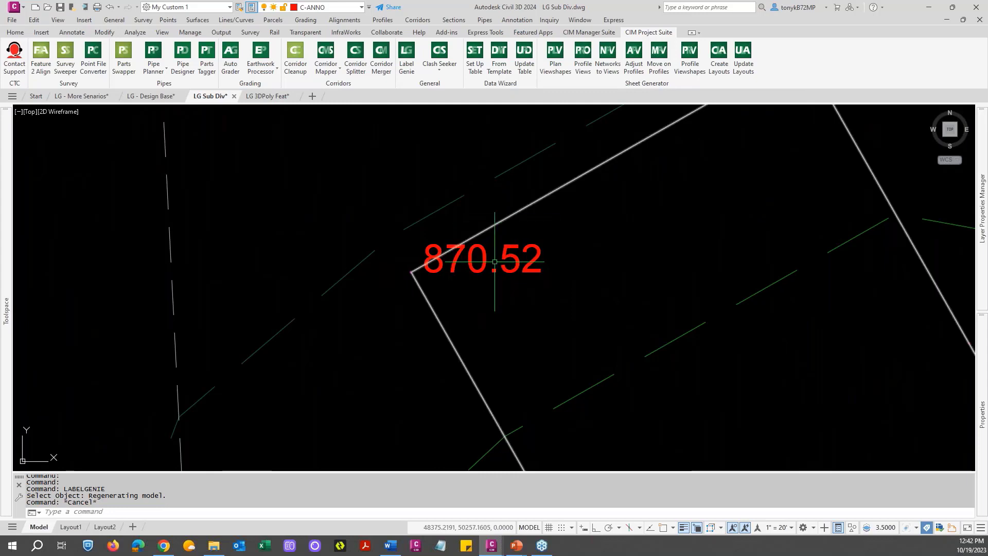
{"action": "scroll", "coordinate": [509, 254], "scroll_direction": "down", "scroll_amount": 2}
{"action": "left_click", "coordinate": [521, 226]}
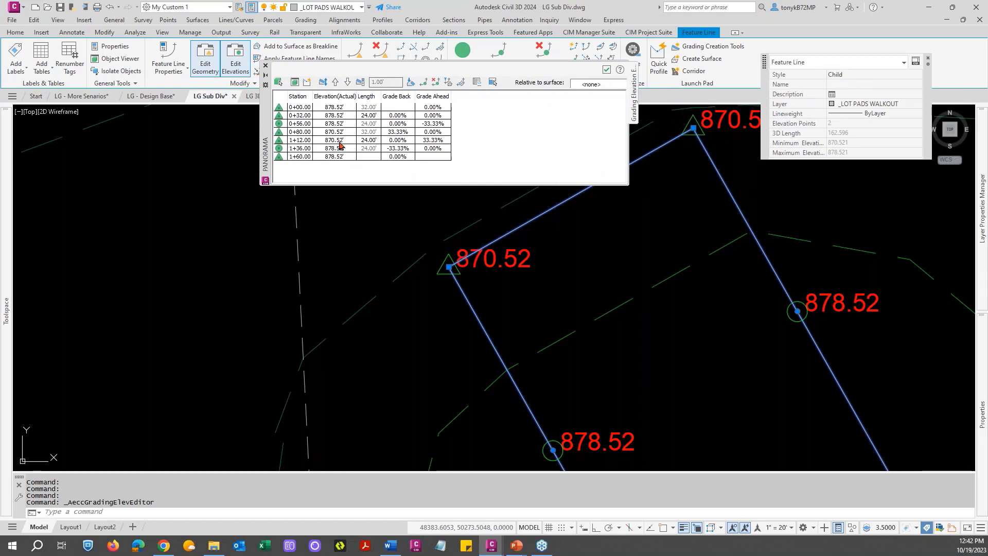
{"action": "left_click", "coordinate": [366, 223]}
{"action": "key", "text": "Escape"}
{"action": "key", "text": "Escape"}
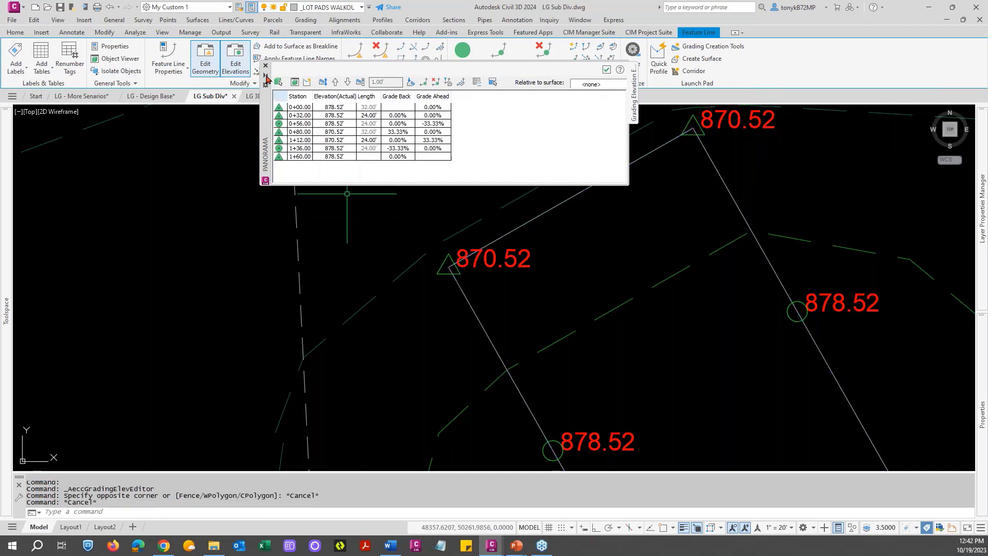
{"action": "left_click", "coordinate": [265, 65]}
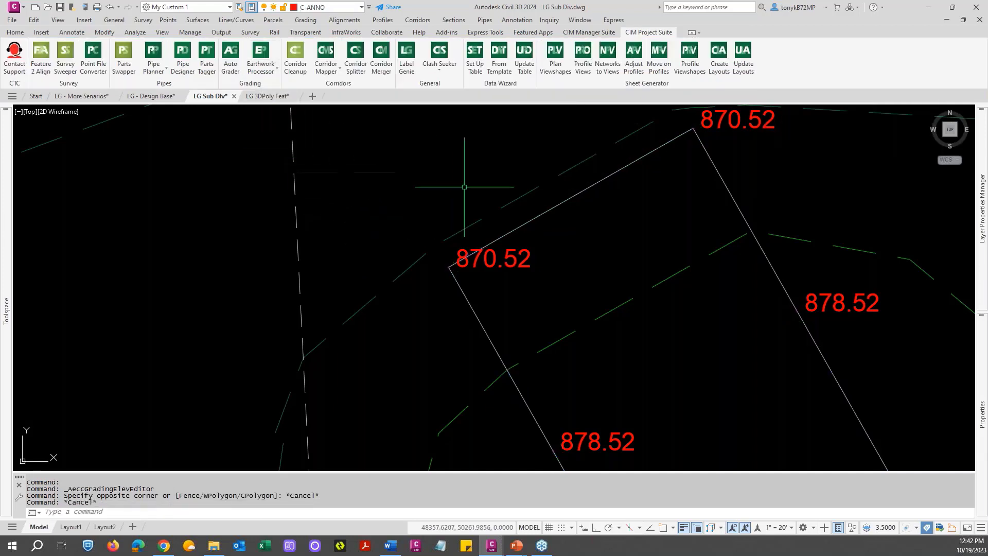
{"action": "key", "text": "Escape"}
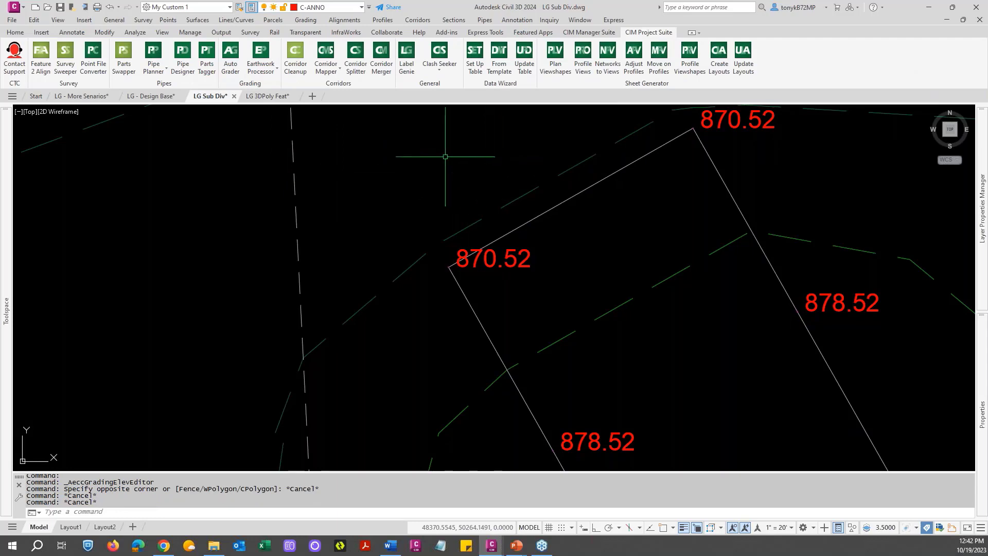
Step: Open the Elevation style from the general Note label styles in the drawing settings
{"action": "scroll", "coordinate": [440, 190], "scroll_direction": "down", "scroll_amount": 2}
{"action": "key", "text": "Escape"}
{"action": "middle_click_drag", "start_coordinate": [444, 188], "coordinate": [605, 194]}
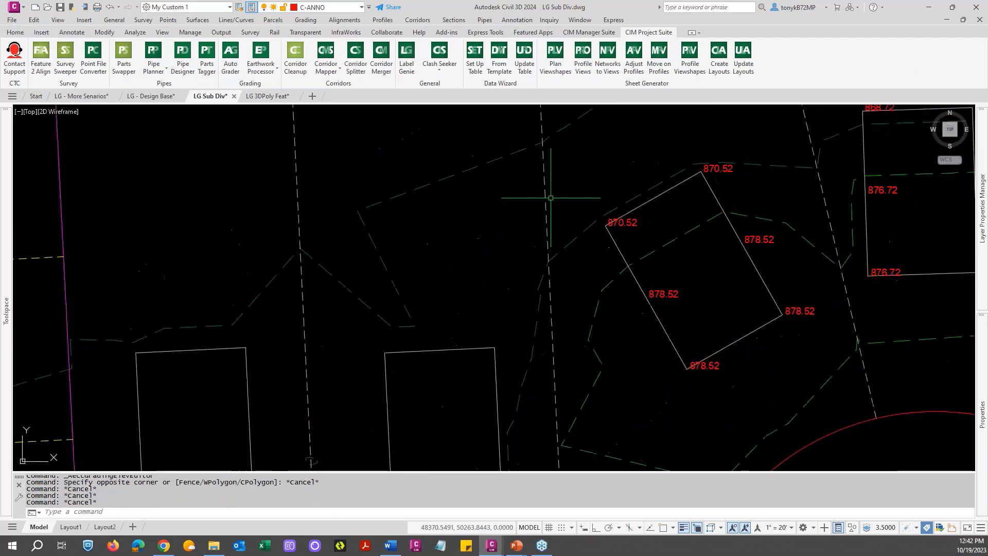
{"action": "key", "text": "Escape"}
{"action": "mouse_move", "coordinate": [13, 199]}
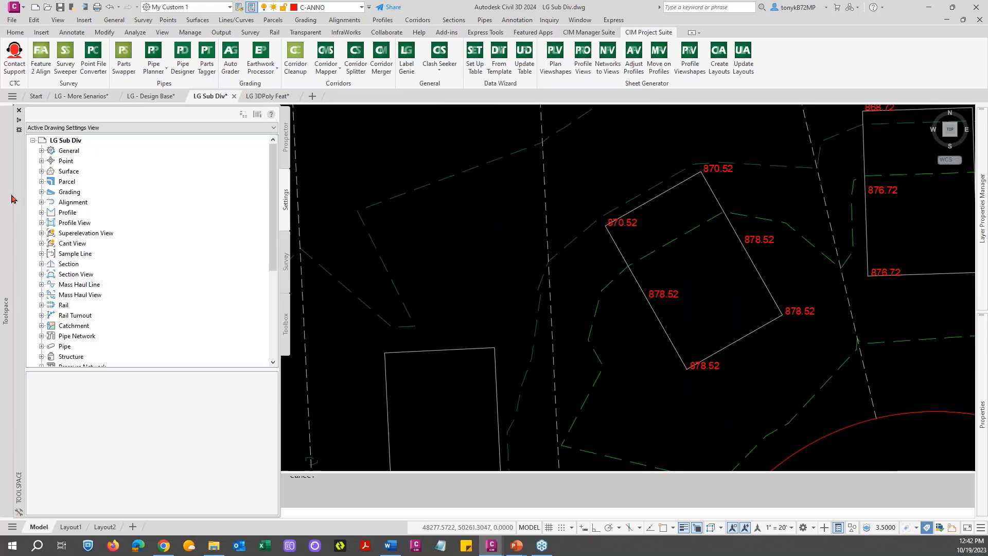
{"action": "left_click", "coordinate": [67, 153]}
{"action": "left_click", "coordinate": [41, 150]}
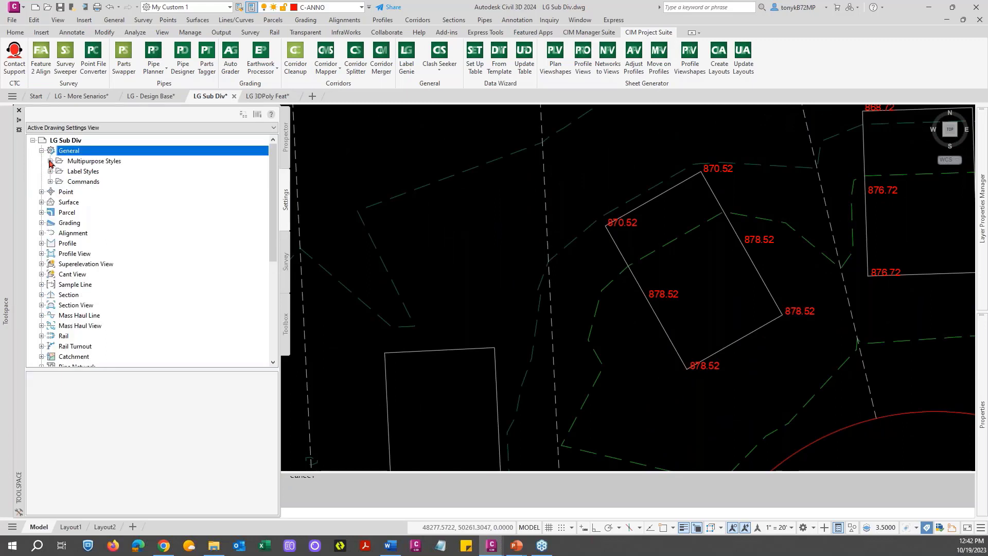
{"action": "left_click", "coordinate": [50, 161]}
{"action": "left_click", "coordinate": [50, 161]}
{"action": "left_click", "coordinate": [50, 172]}
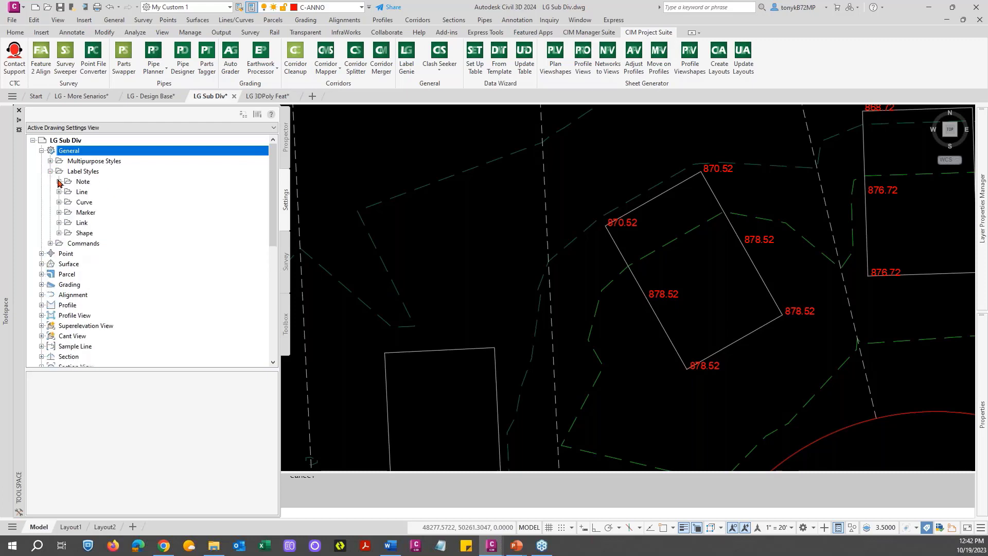
{"action": "left_click", "coordinate": [59, 182]}
{"action": "left_click", "coordinate": [105, 193]}
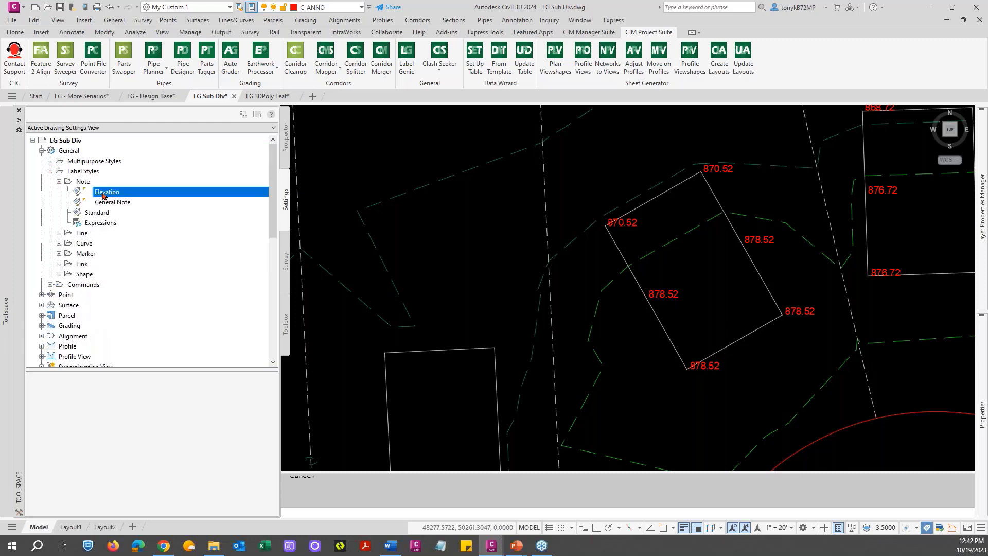
{"action": "right_click", "coordinate": [102, 195]}
{"action": "left_click", "coordinate": [128, 200]}
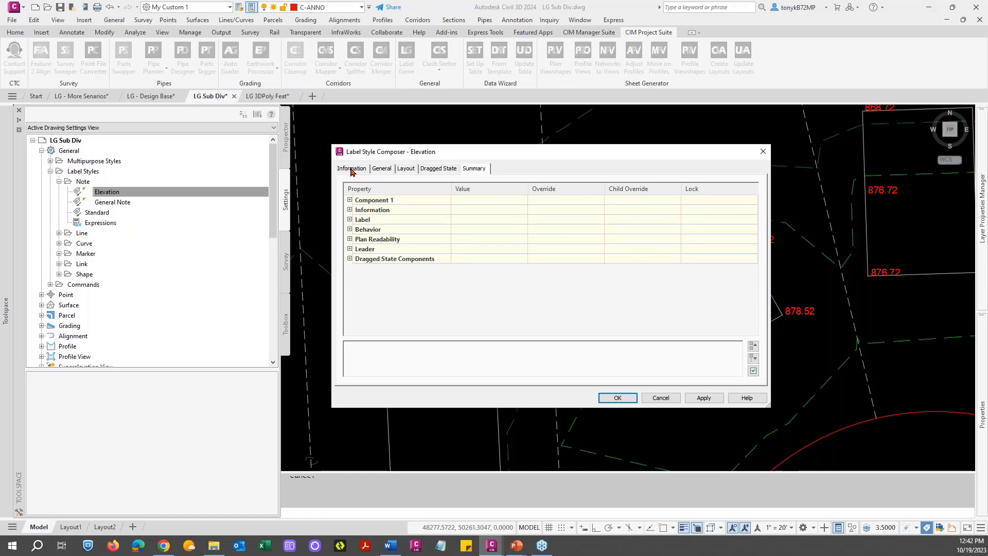
Step: Examine the Elevation style's description and its Elevation text component layout, and close the composer without saving changes
{"action": "left_click", "coordinate": [351, 170]}
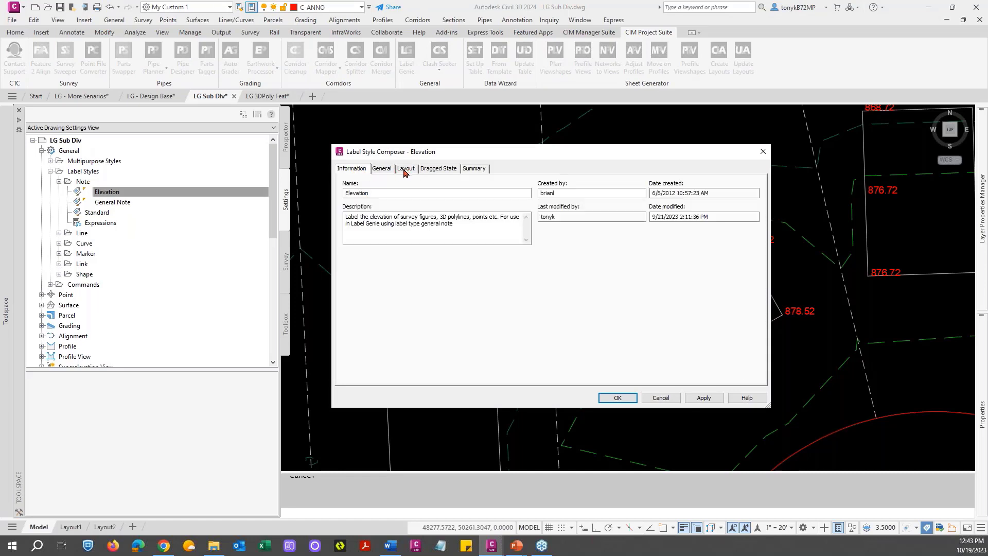
{"action": "left_click", "coordinate": [405, 170]}
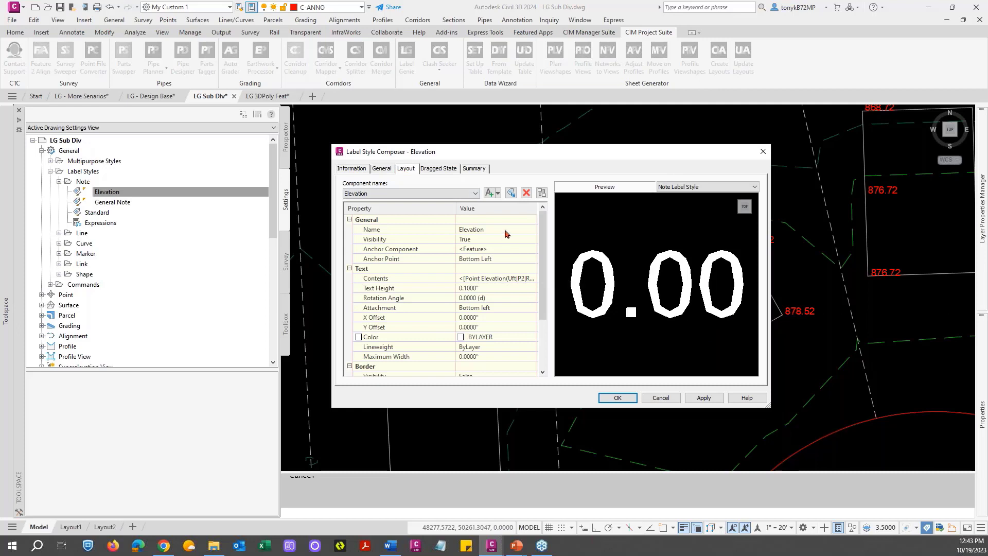
{"action": "left_click", "coordinate": [444, 194]}
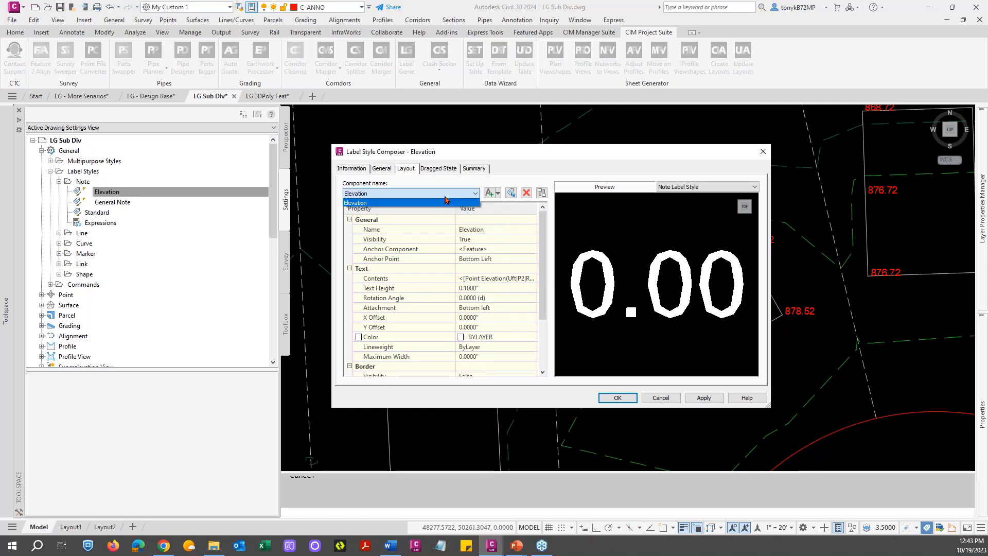
{"action": "left_click", "coordinate": [395, 202]}
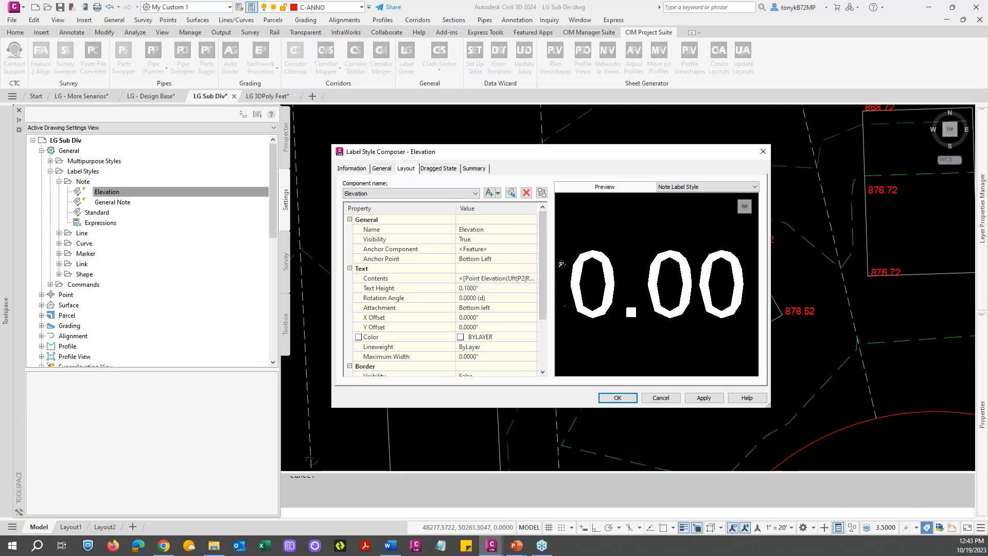
{"action": "left_click", "coordinate": [660, 398]}
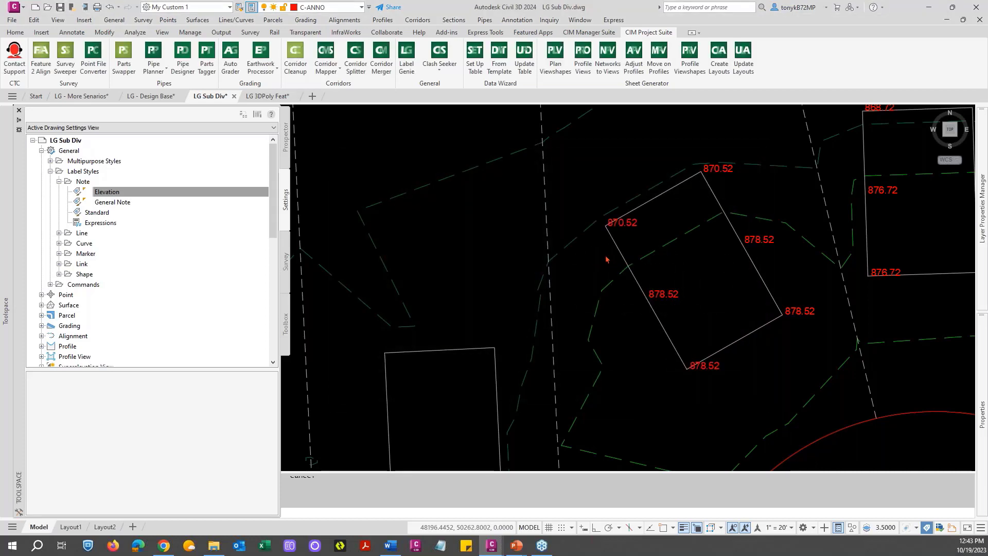
{"action": "scroll", "coordinate": [602, 265], "scroll_direction": "down", "scroll_amount": 5}
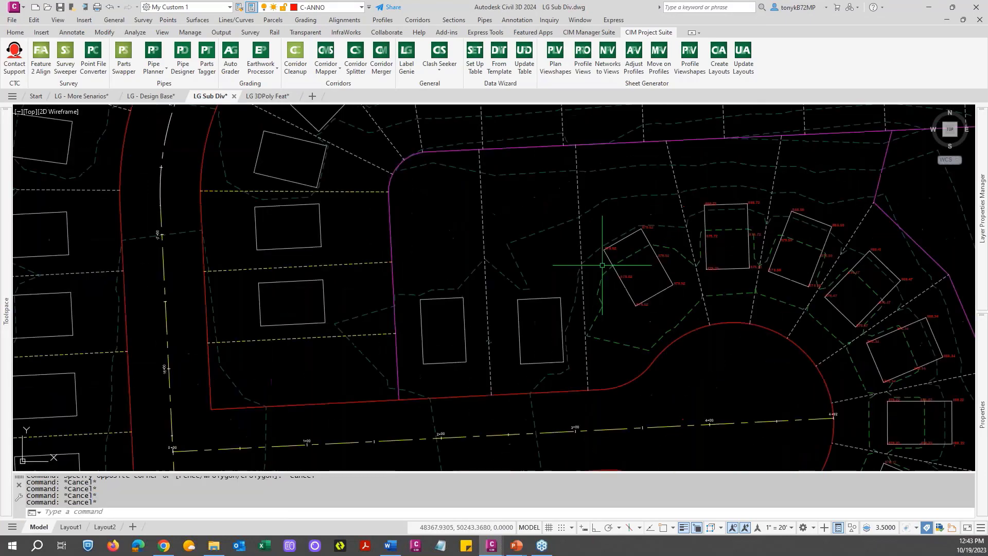
{"action": "mouse_move", "coordinate": [635, 334]}
{"action": "middle_mouse_down"}
{"action": "mouse_move", "coordinate": [571, 208]}
{"action": "mouse_move", "coordinate": [588, 289]}
{"action": "middle_mouse_up"}
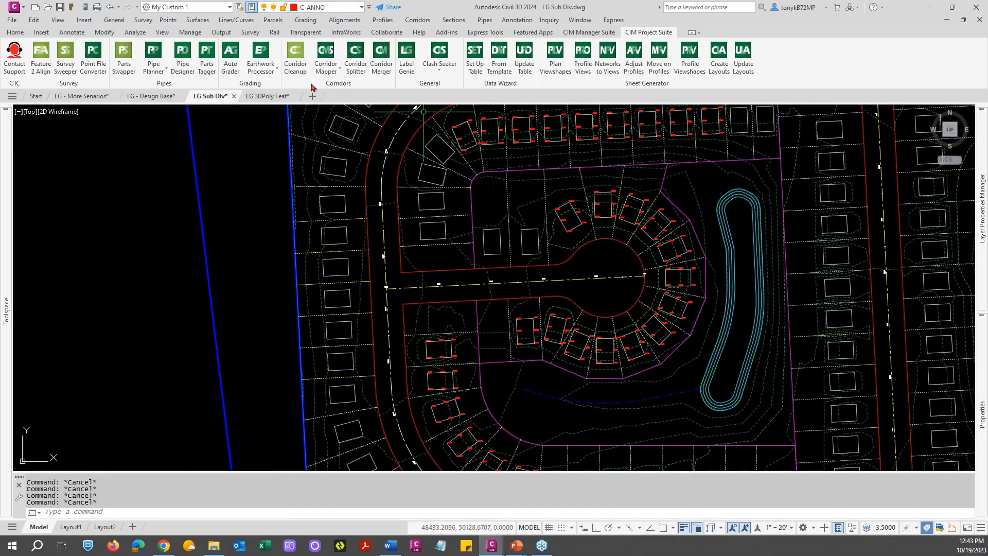
Step: Switch to the LG 3DPoly Feat drawing, launch Label Genie and review the formatting settings of the 3D polyline elevation labels
{"action": "left_click", "coordinate": [258, 99]}
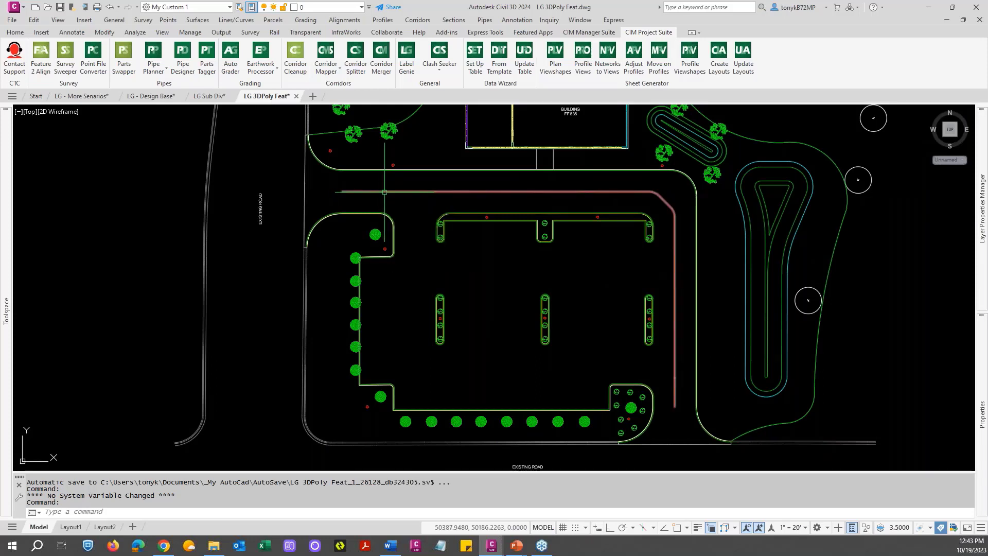
{"action": "key", "text": "Escape"}
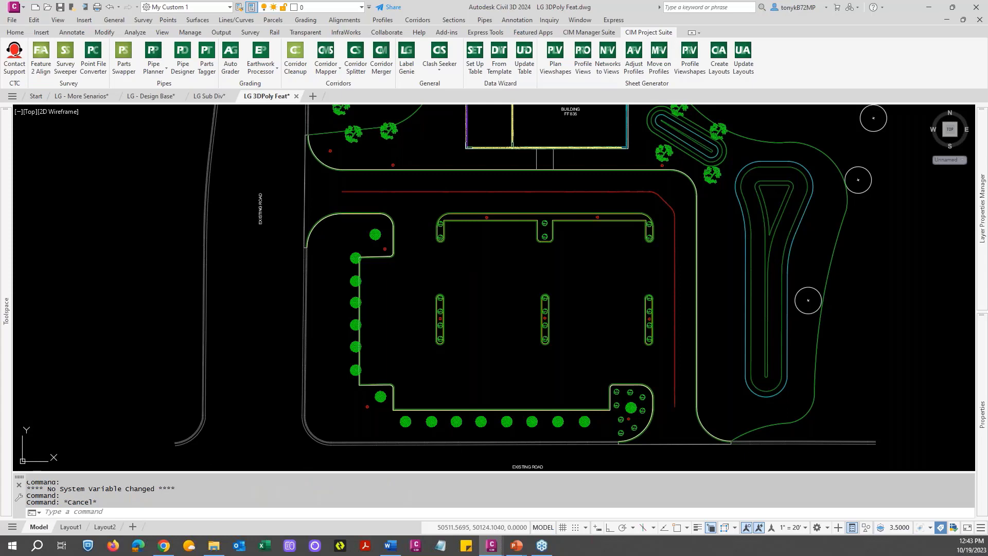
{"action": "left_click", "coordinate": [407, 57]}
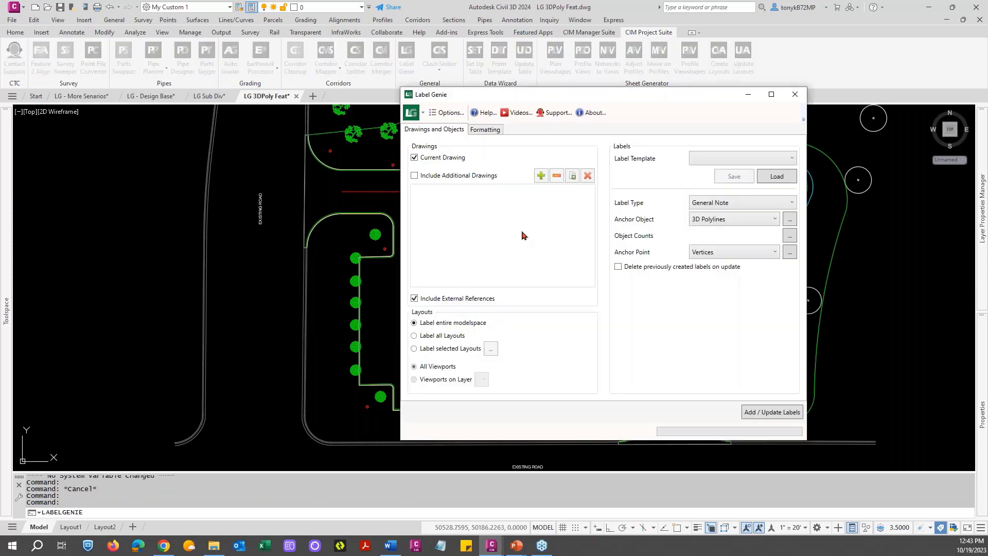
{"action": "left_click", "coordinate": [484, 132]}
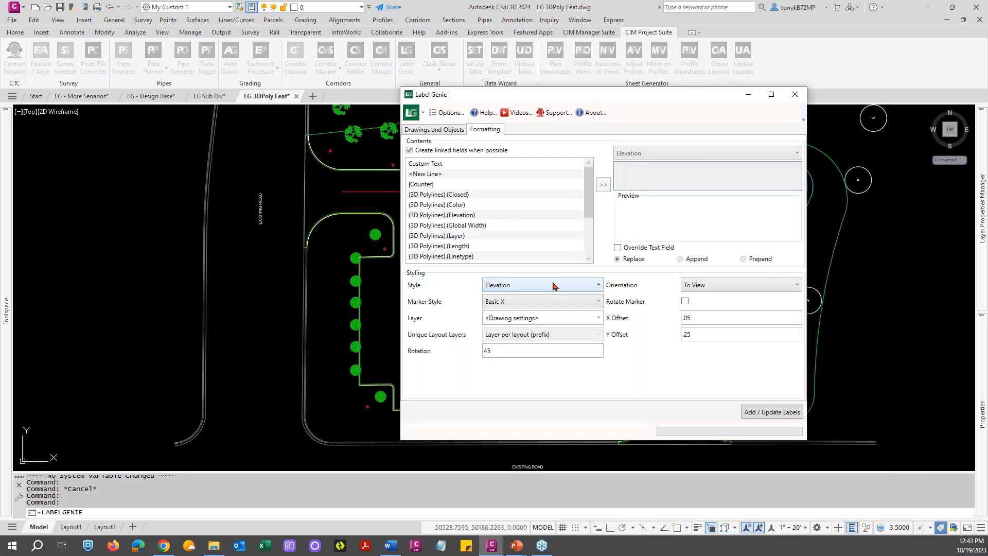
{"action": "left_click", "coordinate": [442, 130]}
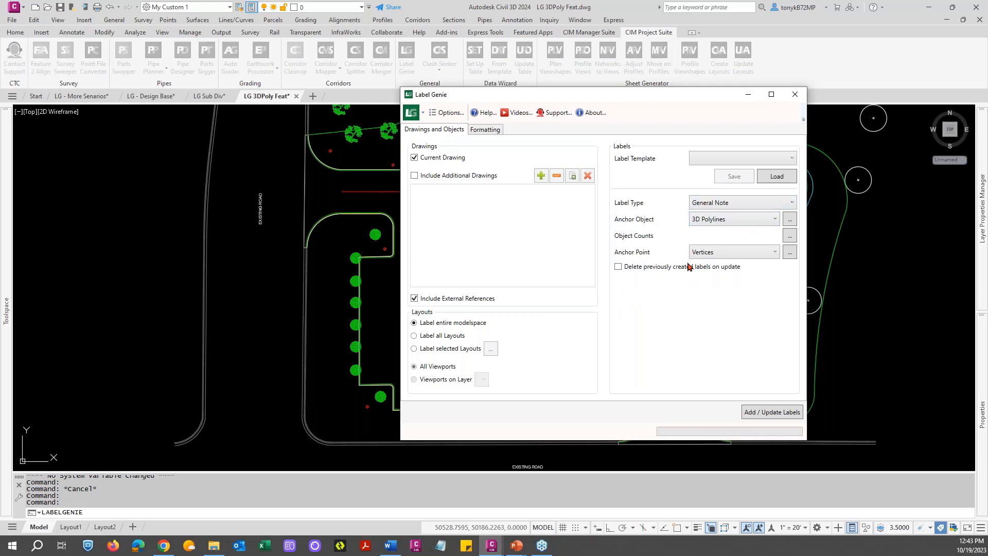
Step: Accept the selected 3D polyline as the anchor object, with vertex anchor points at its beginning, end and an interval of 50
{"action": "left_click", "coordinate": [790, 223]}
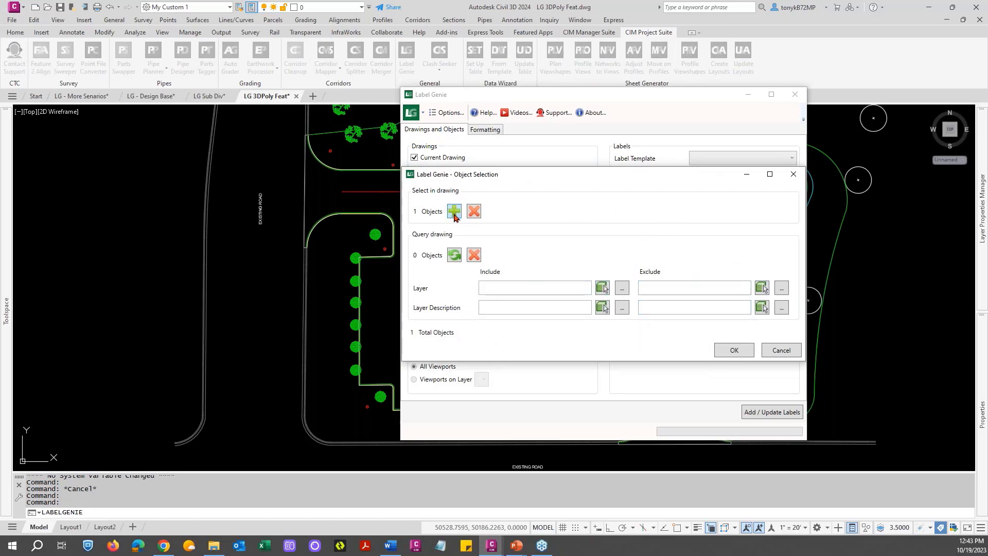
{"action": "left_click", "coordinate": [734, 351]}
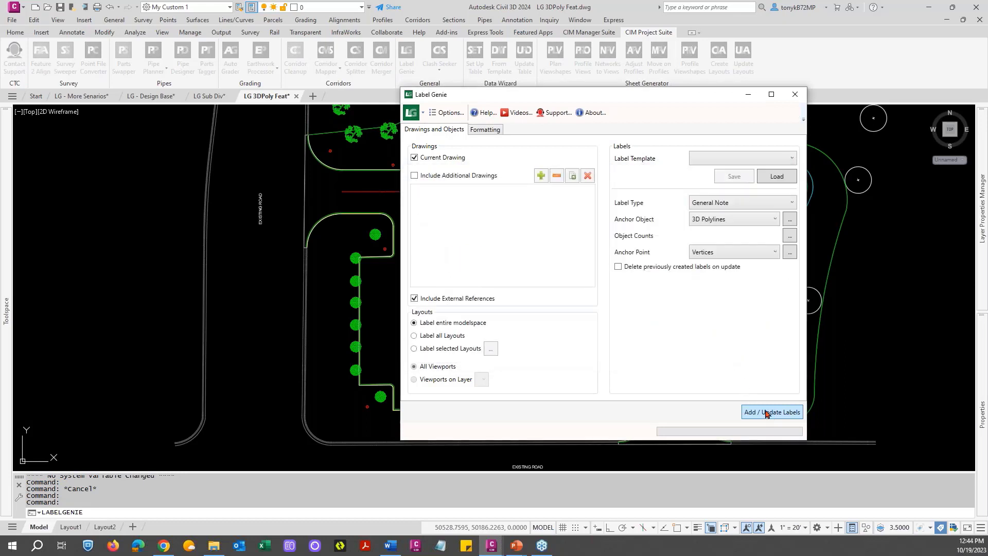
{"action": "left_click", "coordinate": [790, 252]}
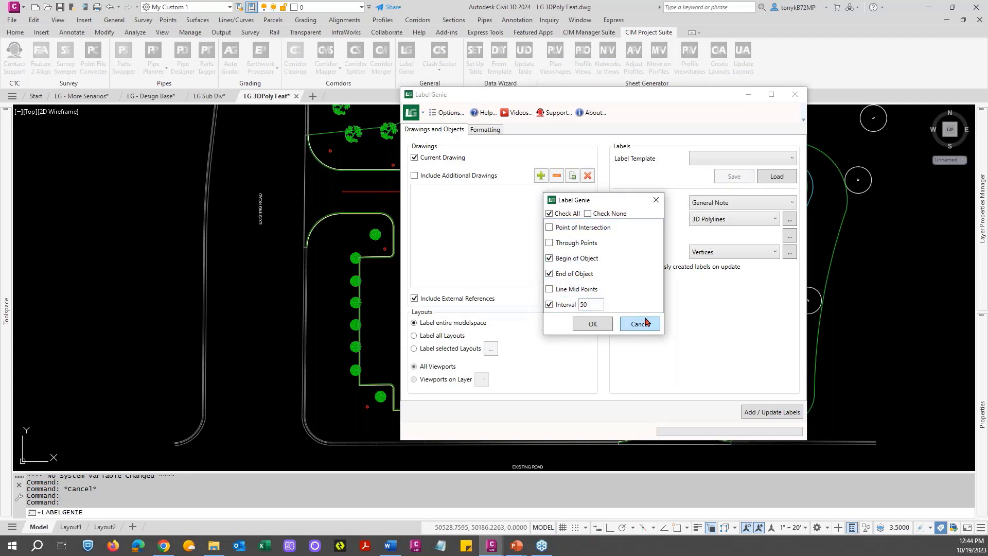
{"action": "left_click", "coordinate": [593, 325]}
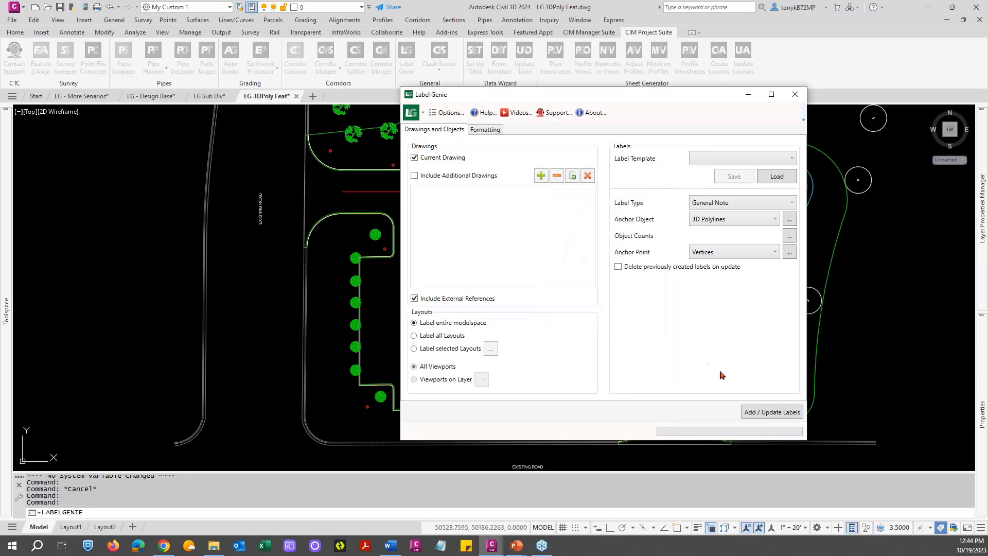
Step: Add the elevation labels along the red 3D polyline in the current drawing and dismiss the status report
{"action": "left_click", "coordinate": [765, 413]}
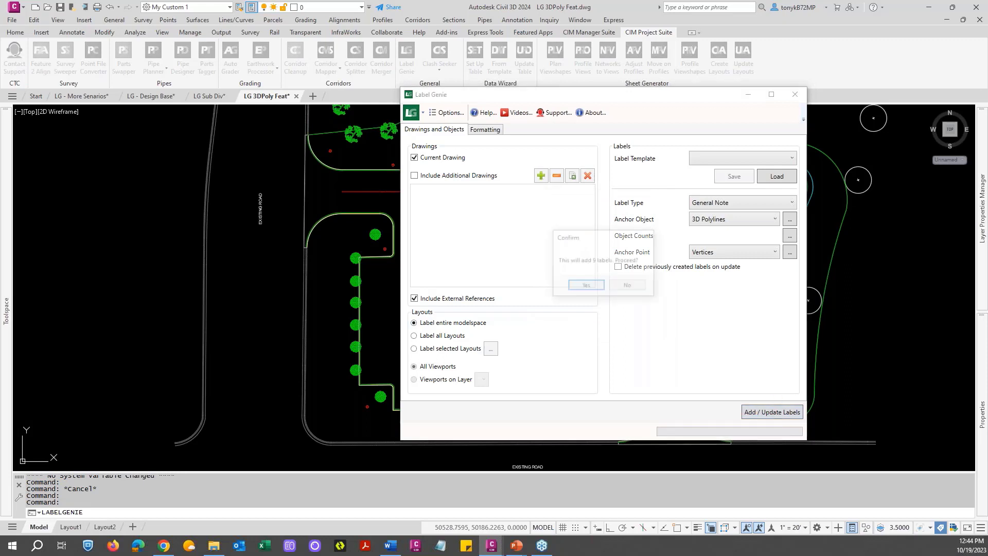
{"action": "left_click", "coordinate": [584, 286]}
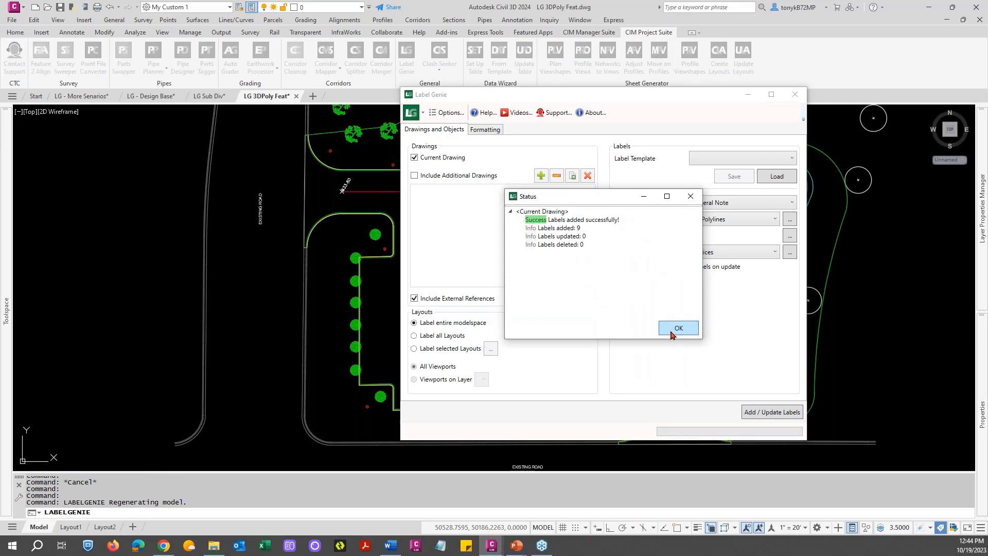
{"action": "left_click", "coordinate": [674, 329]}
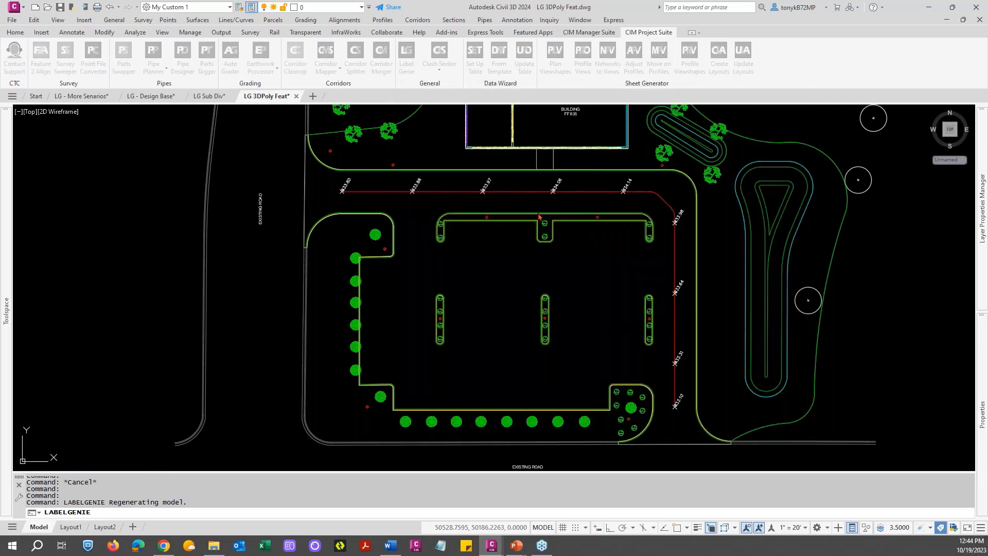
Step: Compare the elevation labels on the red 3D polyline with its own elevations by stepping through its vertices, and deselect it
{"action": "scroll", "coordinate": [385, 191], "scroll_direction": "up", "scroll_amount": 4}
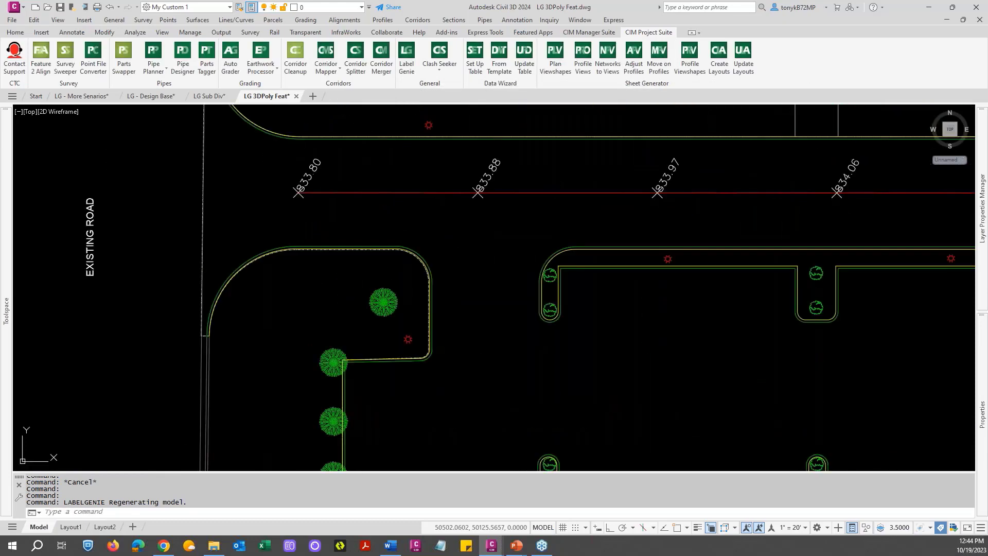
{"action": "key", "text": "Escape"}
{"action": "key", "text": "Escape"}
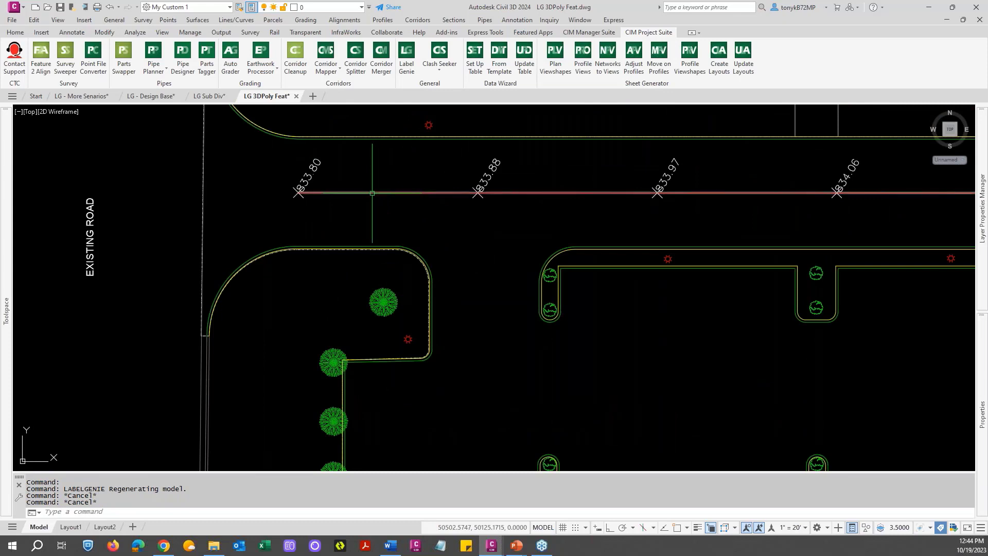
{"action": "left_click", "coordinate": [372, 193]}
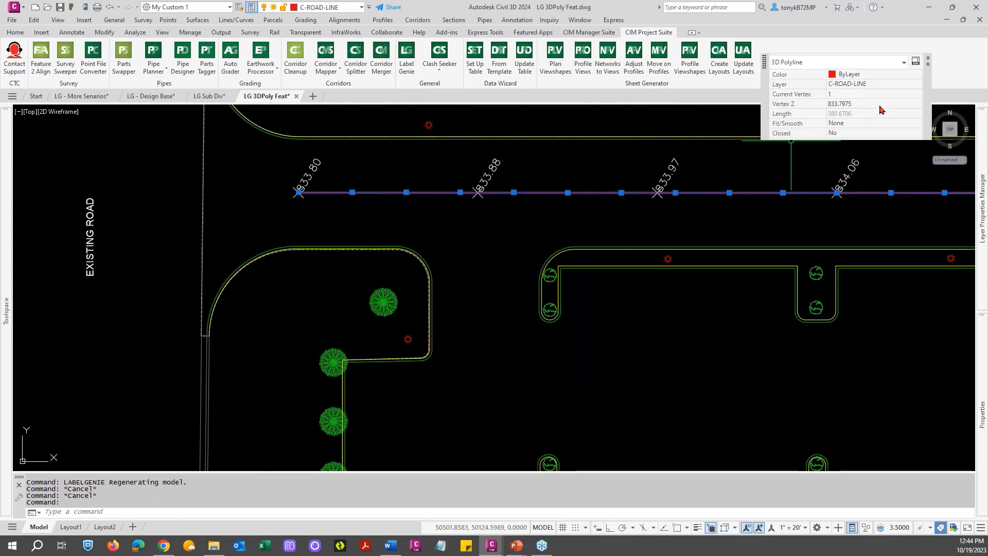
{"action": "left_click", "coordinate": [906, 96]}
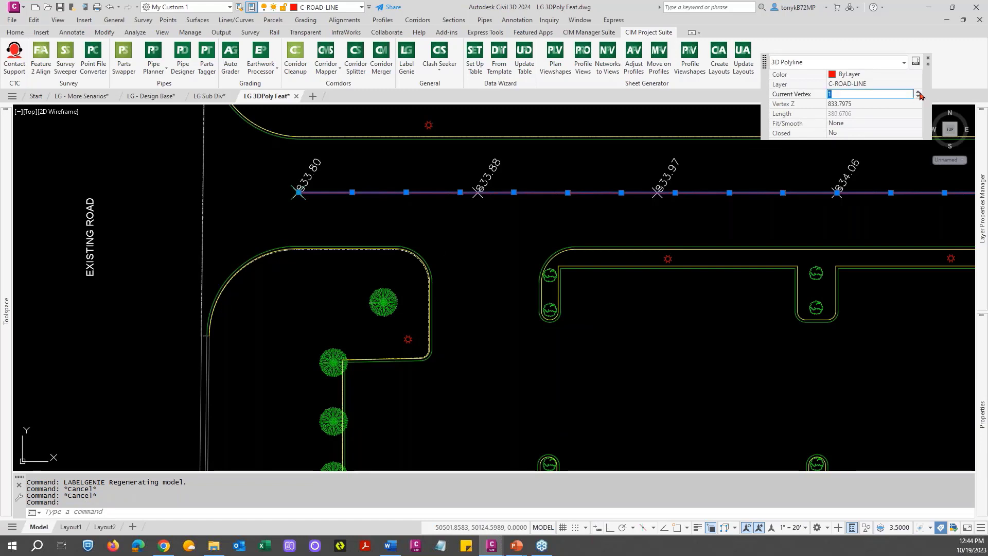
{"action": "left_click", "coordinate": [919, 93]}
{"action": "left_click", "coordinate": [919, 93]}
{"action": "left_click", "coordinate": [919, 93]}
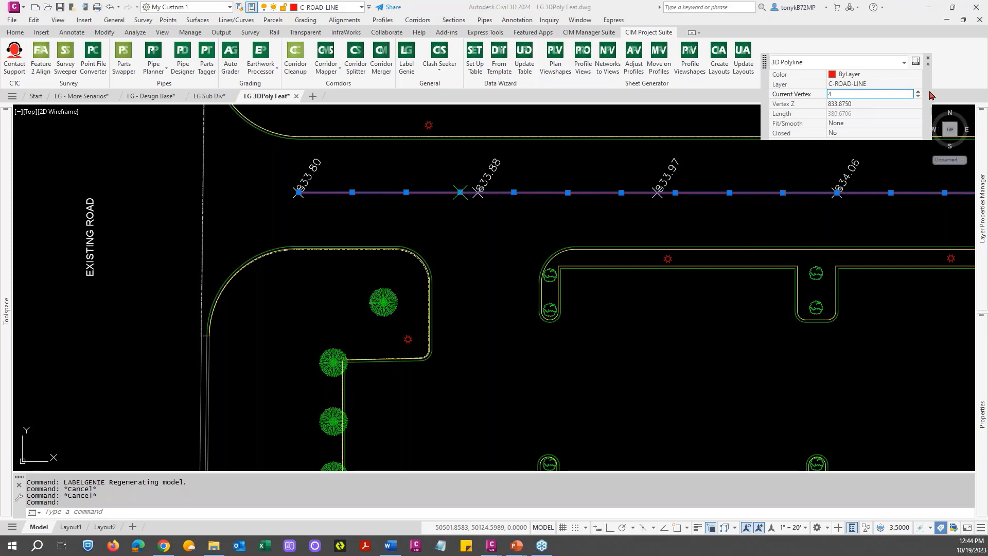
{"action": "left_click", "coordinate": [919, 95]}
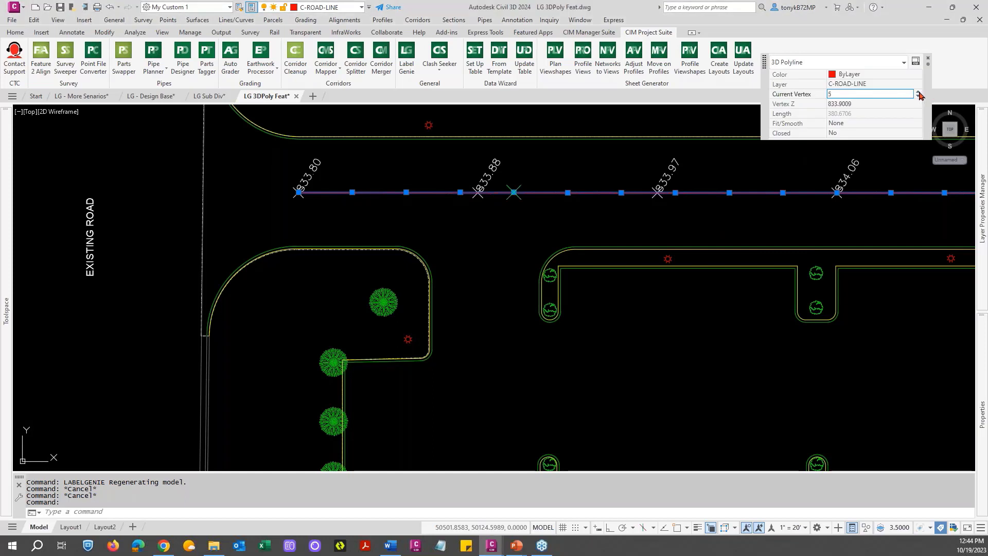
{"action": "left_click", "coordinate": [919, 95]}
{"action": "left_click", "coordinate": [919, 94]}
{"action": "left_click", "coordinate": [919, 94]}
{"action": "left_click", "coordinate": [919, 94]}
{"action": "left_click", "coordinate": [919, 95]}
{"action": "left_click", "coordinate": [919, 95]}
{"action": "key", "text": "Escape"}
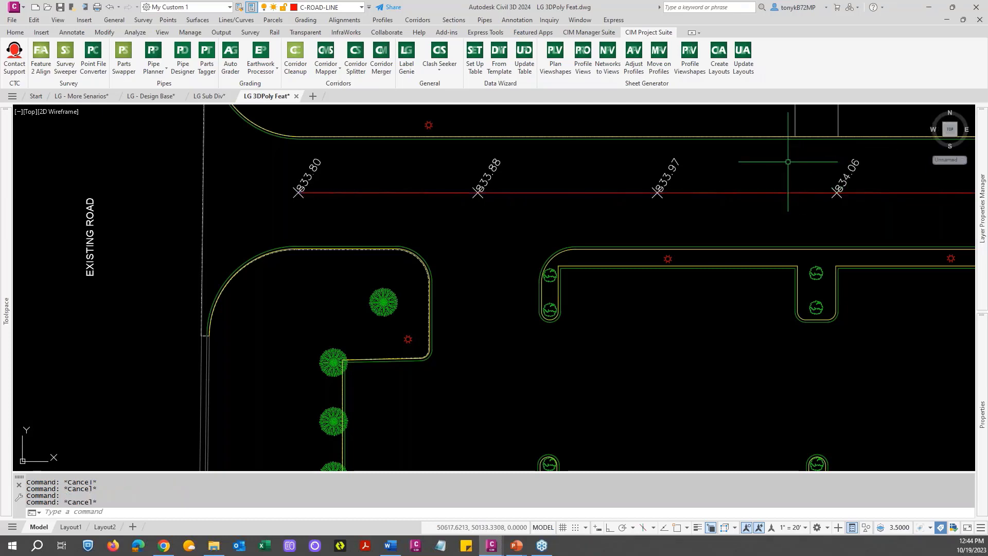
Step: Reopen Label Genie for the parking lot's entrance drive and change the anchor object to Feature Lines
{"action": "scroll", "coordinate": [772, 165], "scroll_direction": "down", "scroll_amount": 4}
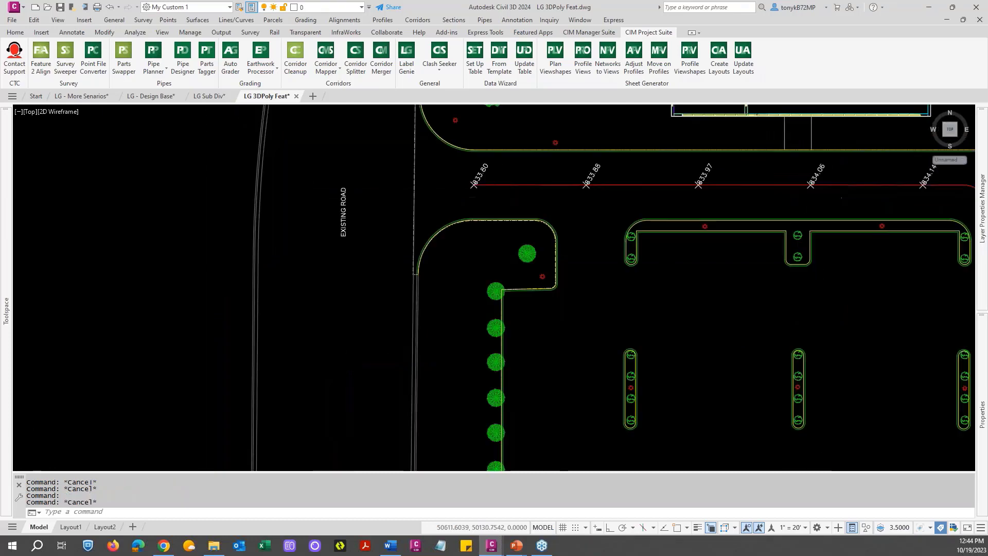
{"action": "scroll", "coordinate": [759, 180], "scroll_direction": "down", "scroll_amount": 4}
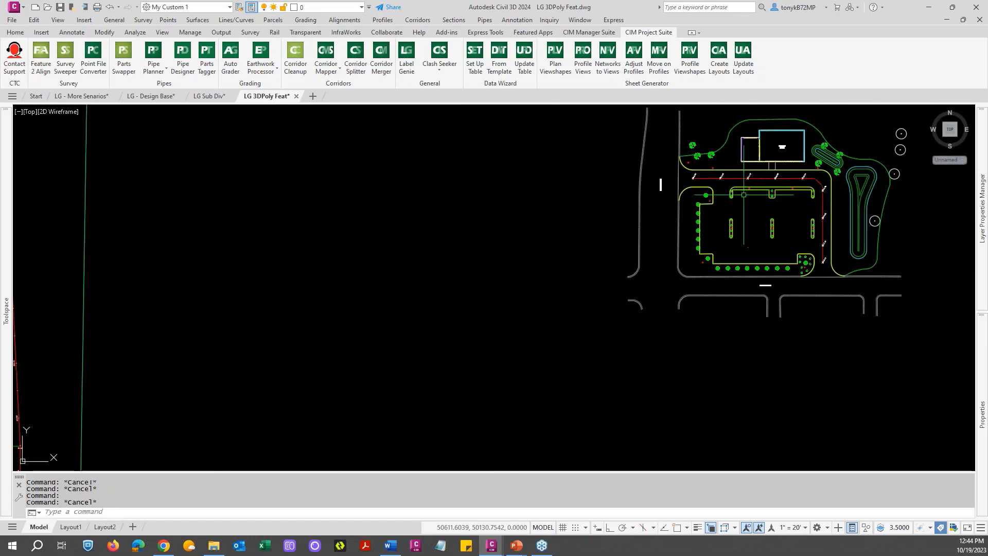
{"action": "middle_click_drag", "start_coordinate": [716, 232], "coordinate": [506, 303]}
{"action": "key", "text": "Escape"}
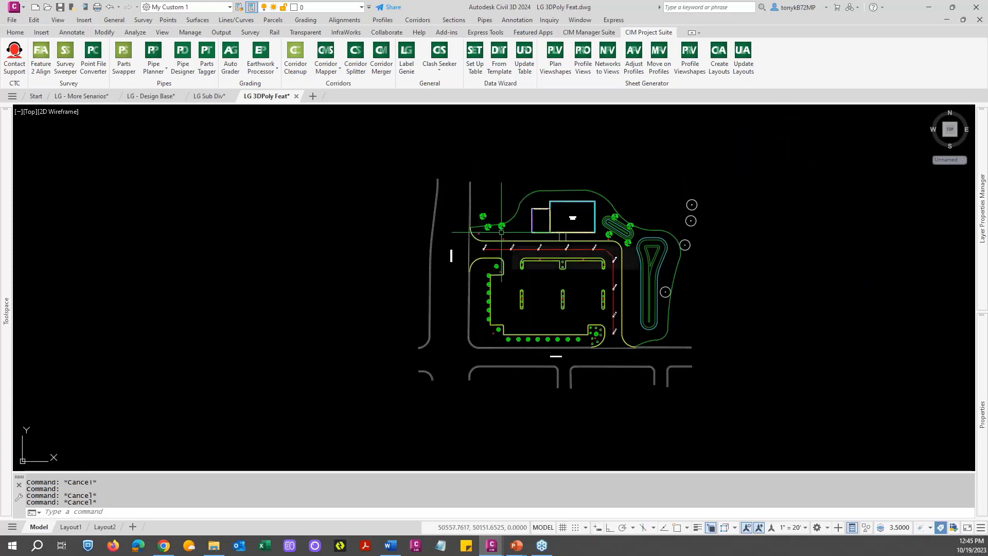
{"action": "scroll", "coordinate": [502, 234], "scroll_direction": "up", "scroll_amount": 5}
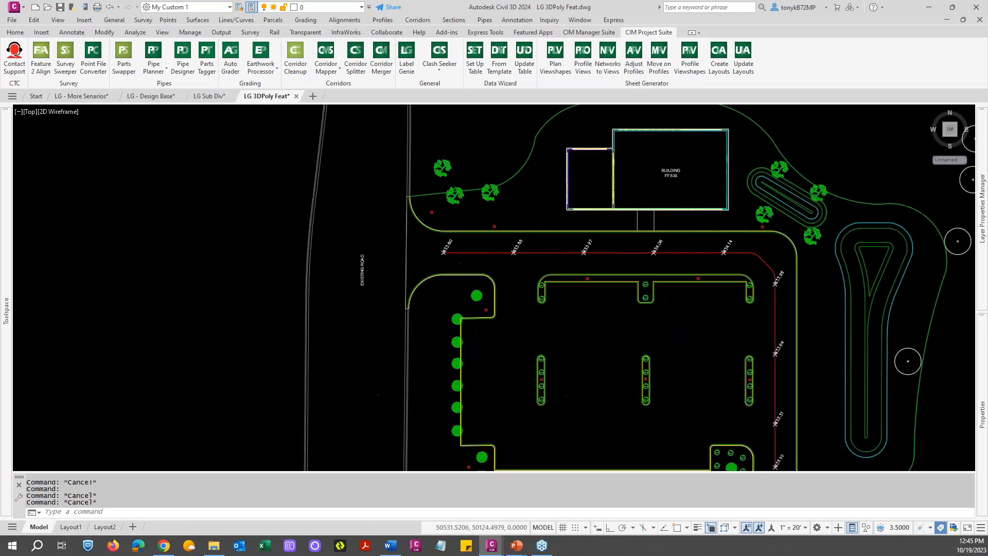
{"action": "scroll", "coordinate": [502, 238], "scroll_direction": "up", "scroll_amount": 4}
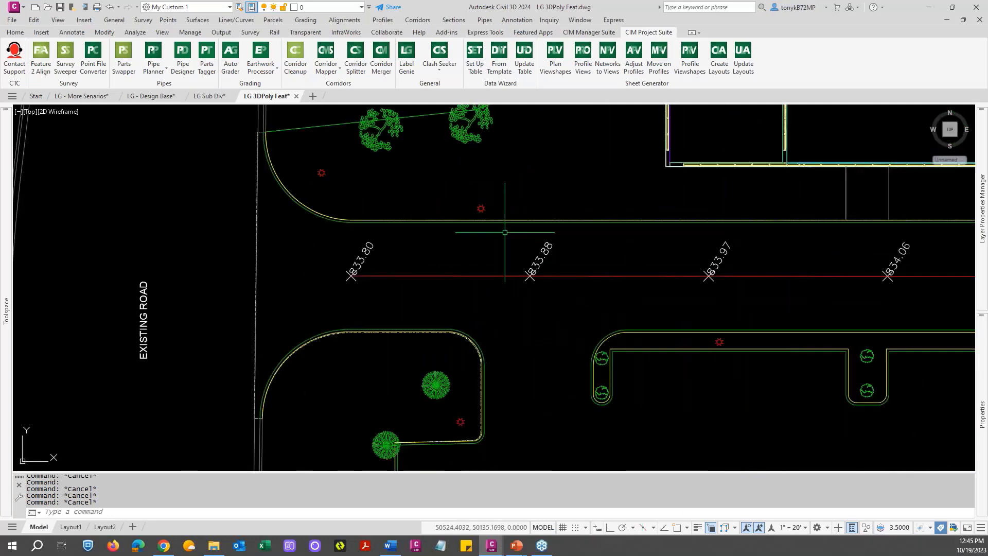
{"action": "left_click", "coordinate": [407, 56]}
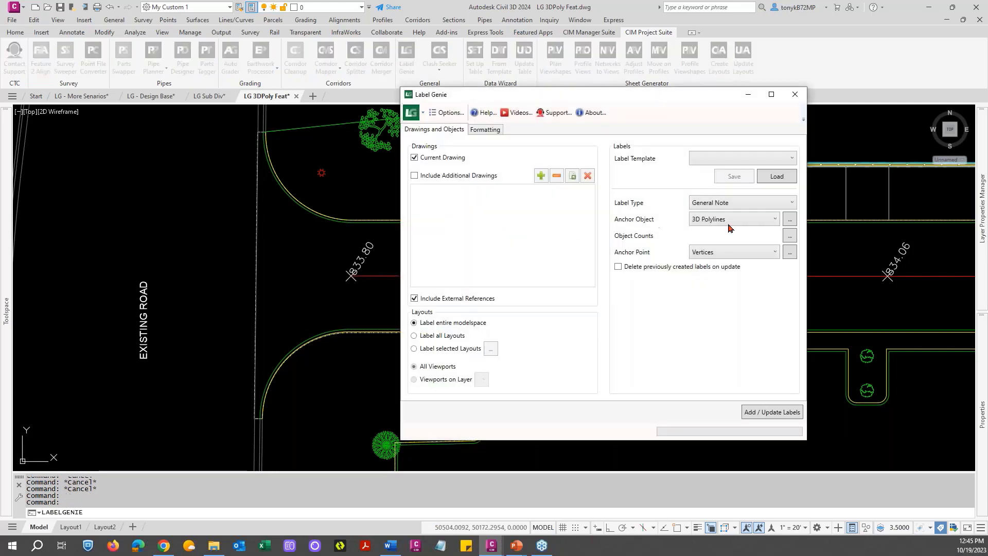
{"action": "left_click", "coordinate": [756, 220]}
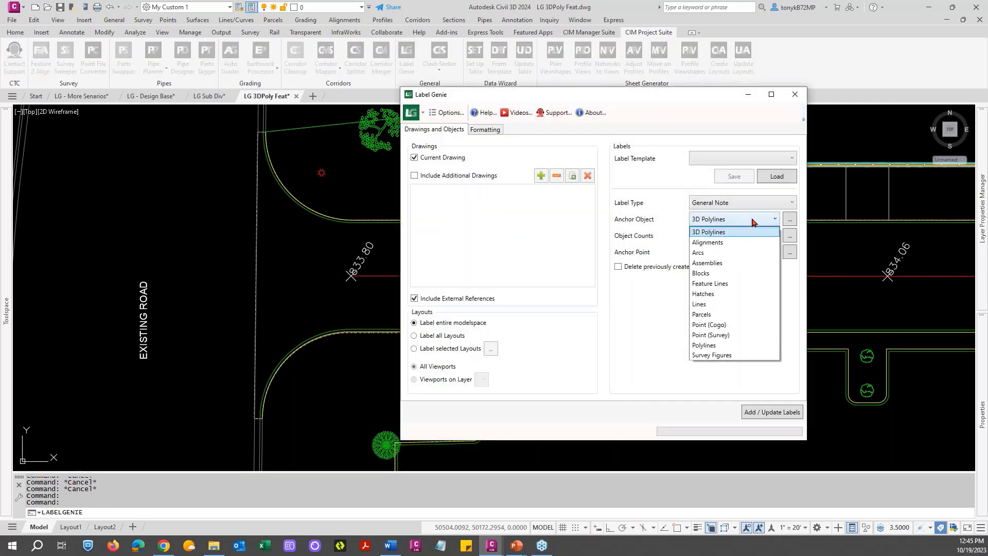
{"action": "left_click", "coordinate": [711, 284]}
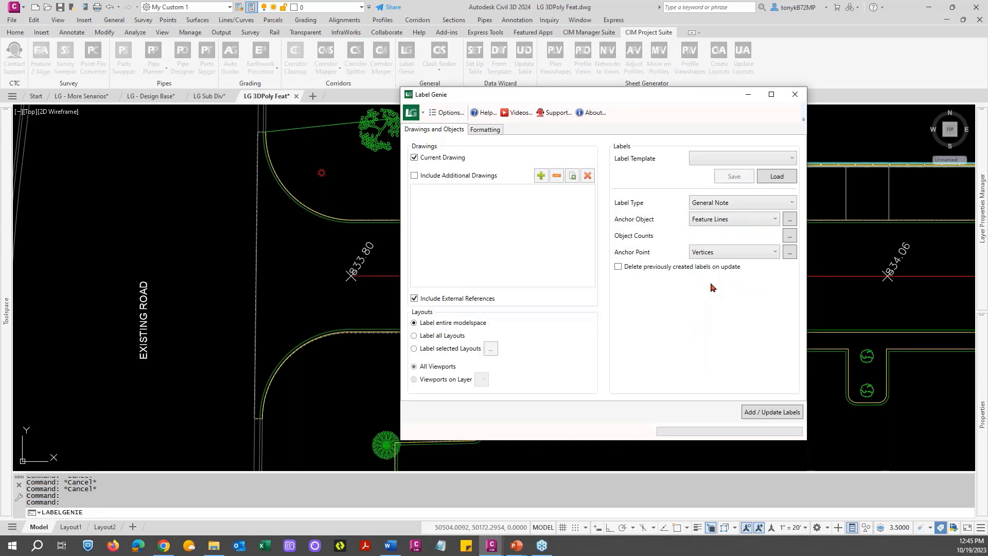
Step: Pick the curb feature line along the north side of the entrance drive as the only object to label
{"action": "left_click", "coordinate": [791, 220]}
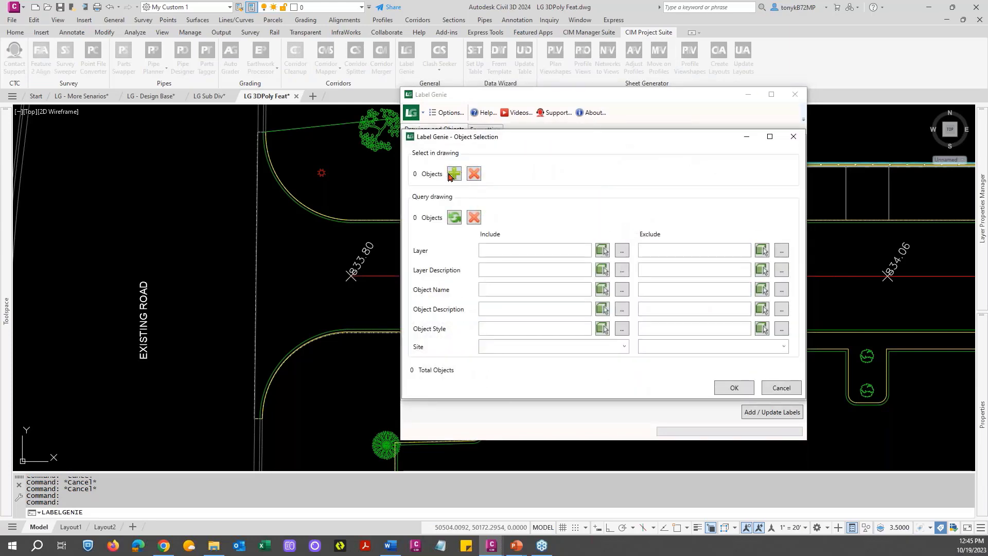
{"action": "left_click", "coordinate": [452, 174]}
{"action": "left_click", "coordinate": [554, 222]}
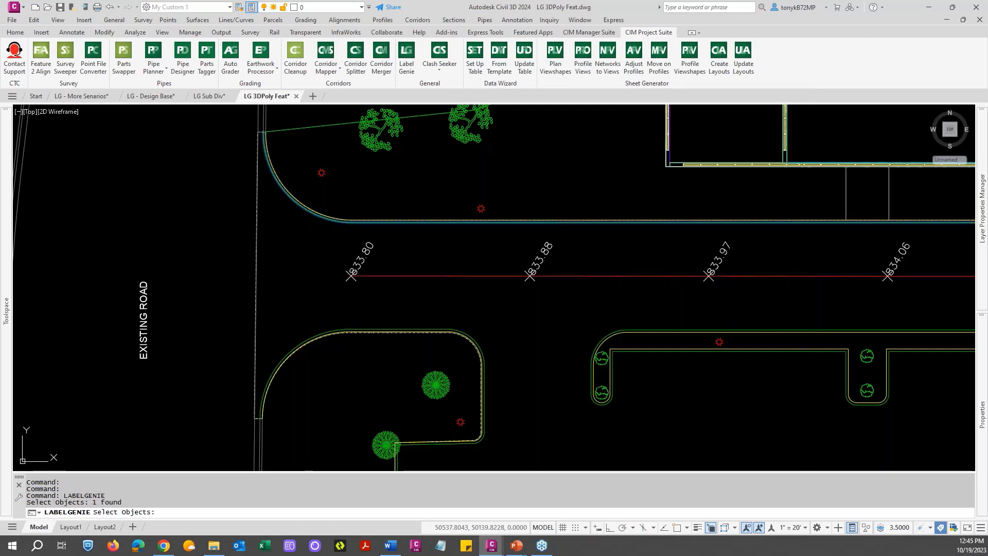
{"action": "key", "text": "Return"}
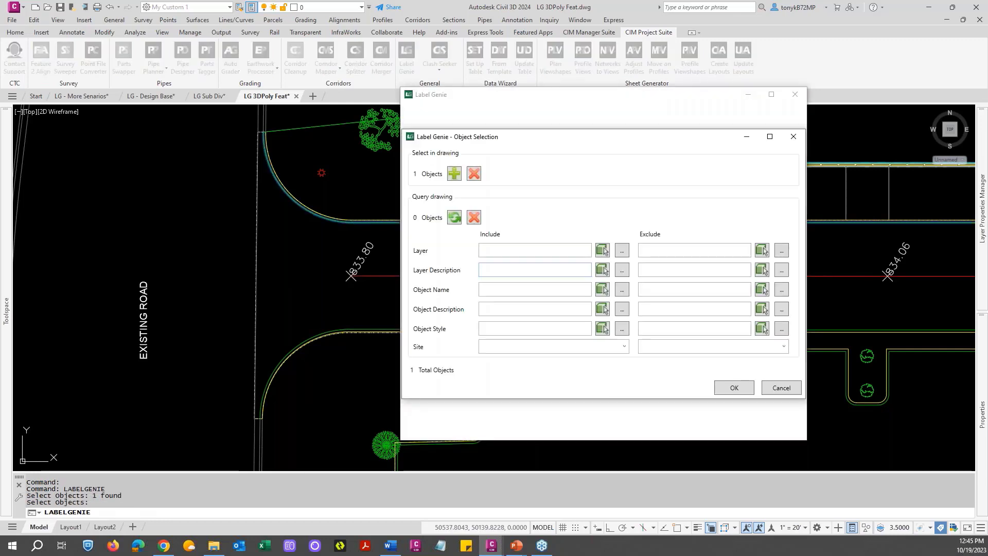
{"action": "left_click", "coordinate": [740, 390]}
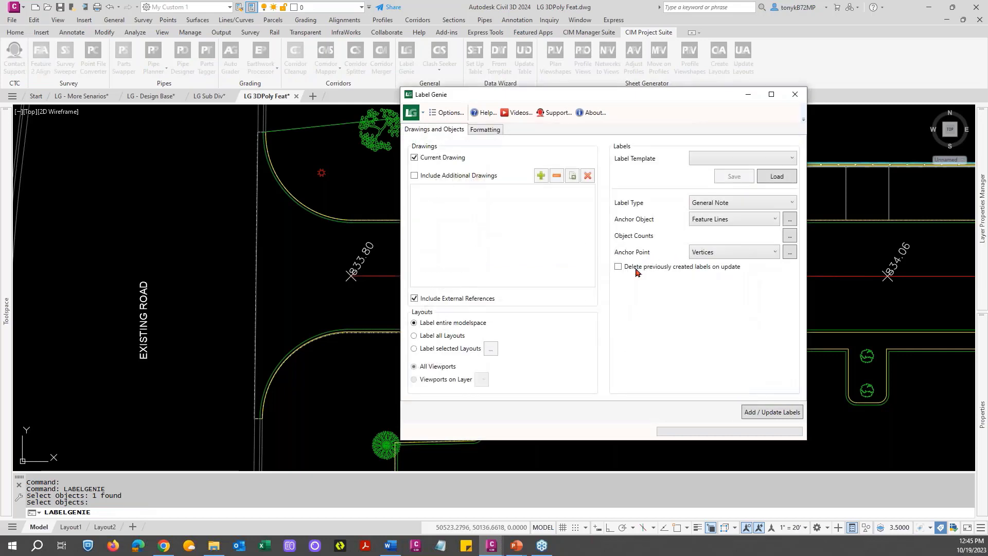
Step: Enable deleting previously created labels on update, and replace the 3D polyline labels with elevation labels at the feature line's anchor points
{"action": "left_click", "coordinate": [618, 267]}
{"action": "left_click", "coordinate": [767, 413]}
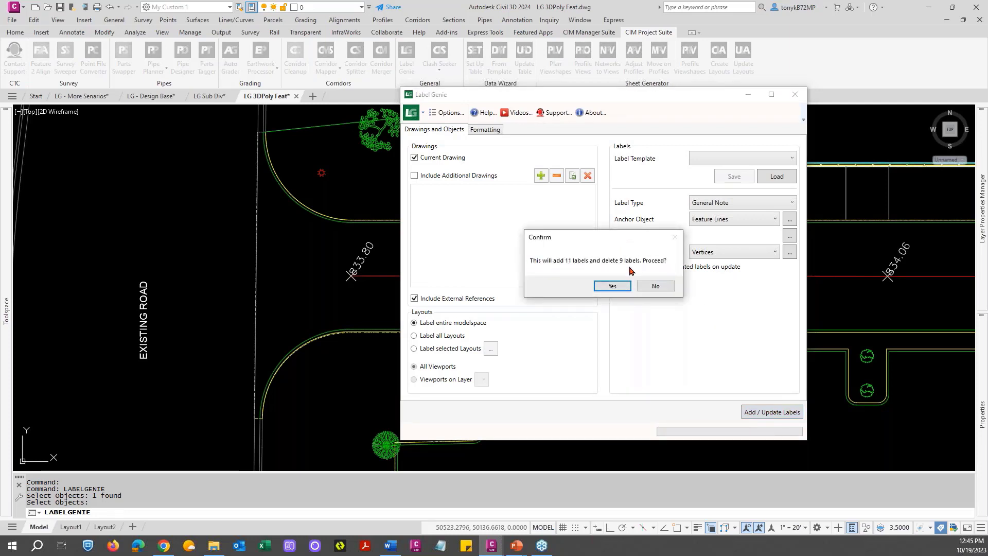
{"action": "left_click", "coordinate": [655, 286]}
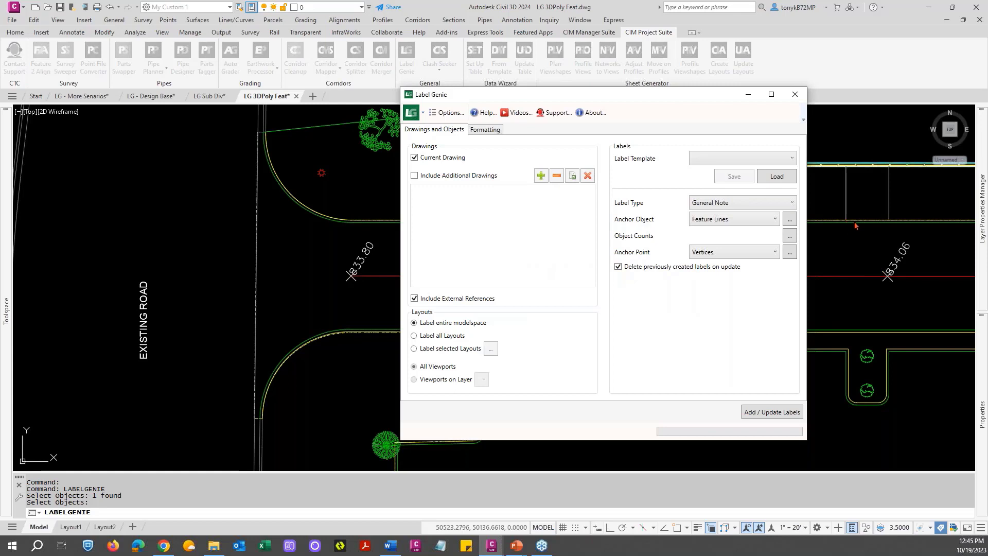
{"action": "left_click", "coordinate": [760, 412]}
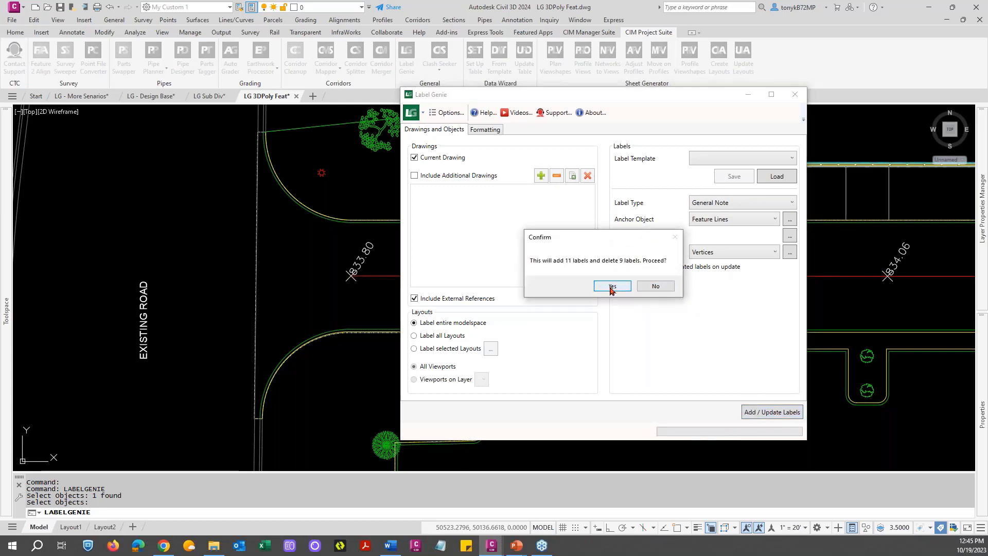
{"action": "left_click", "coordinate": [611, 288]}
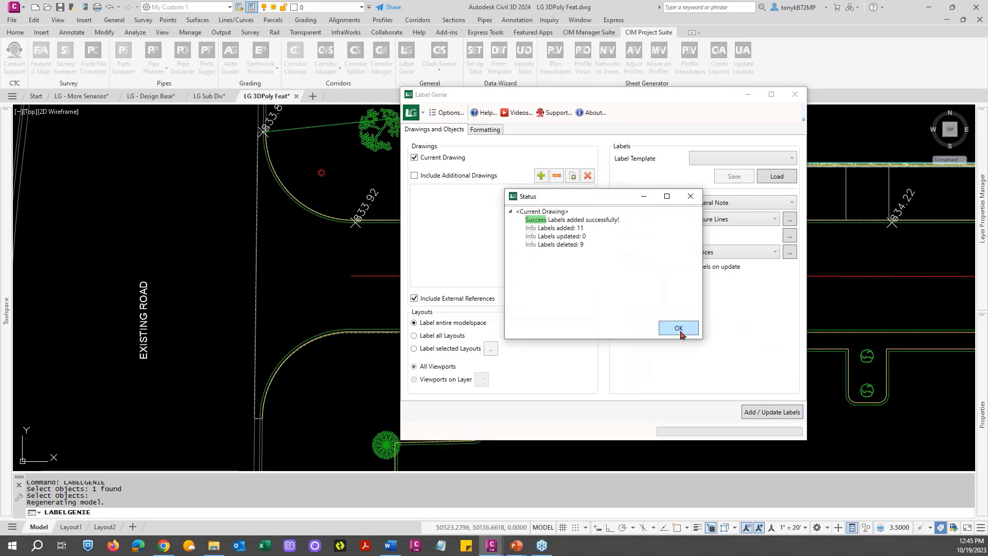
Step: Dismiss the labeling status report and examine the new elevation labels along the curb feature line around the parking lot
{"action": "left_click", "coordinate": [680, 332]}
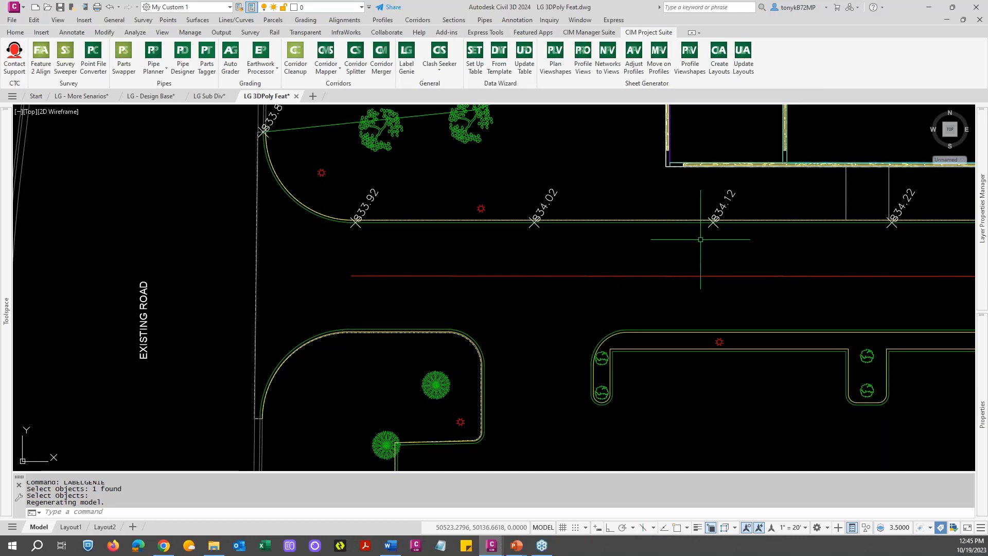
{"action": "scroll", "coordinate": [713, 232], "scroll_direction": "down", "scroll_amount": 3}
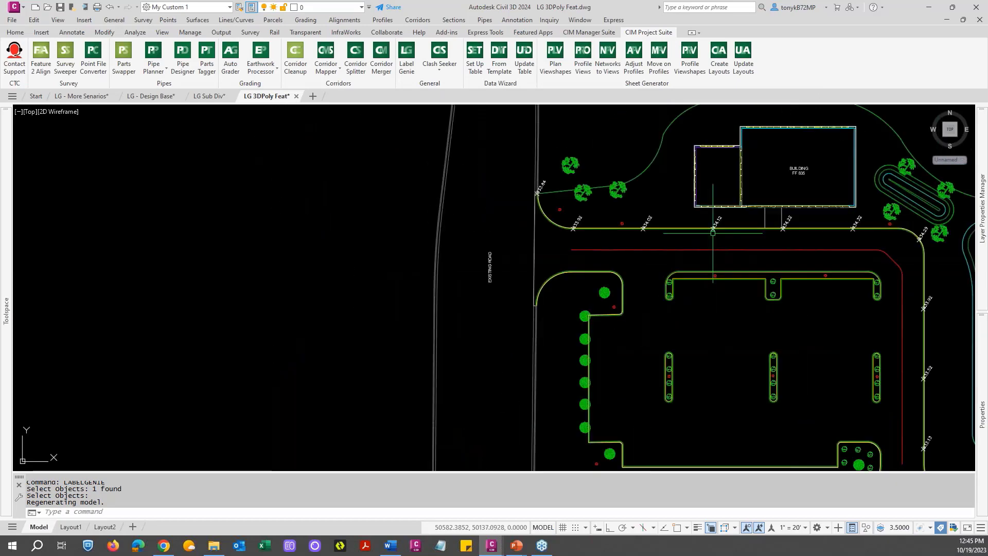
{"action": "key", "text": "Escape"}
{"action": "middle_click_drag", "start_coordinate": [713, 235], "coordinate": [491, 212]}
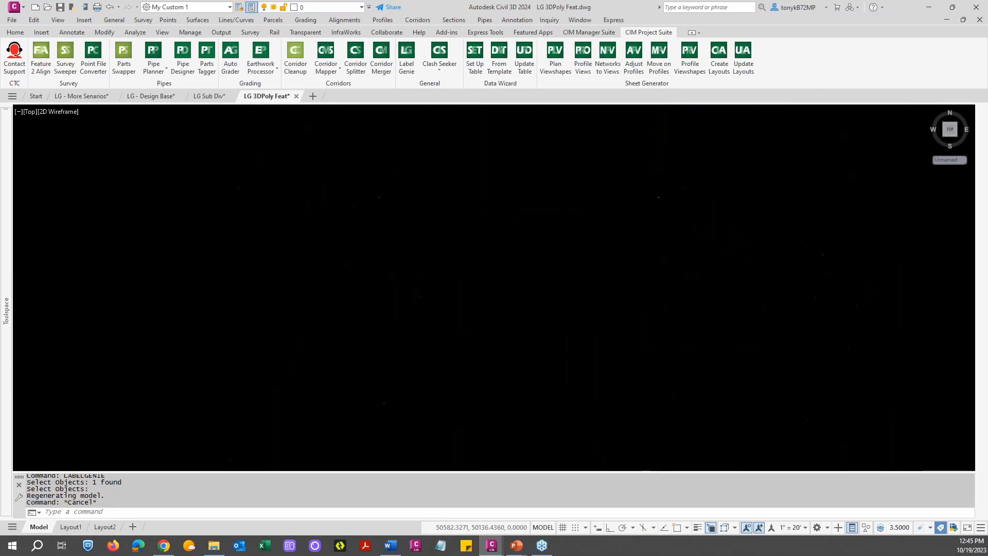
{"action": "key", "text": "Escape"}
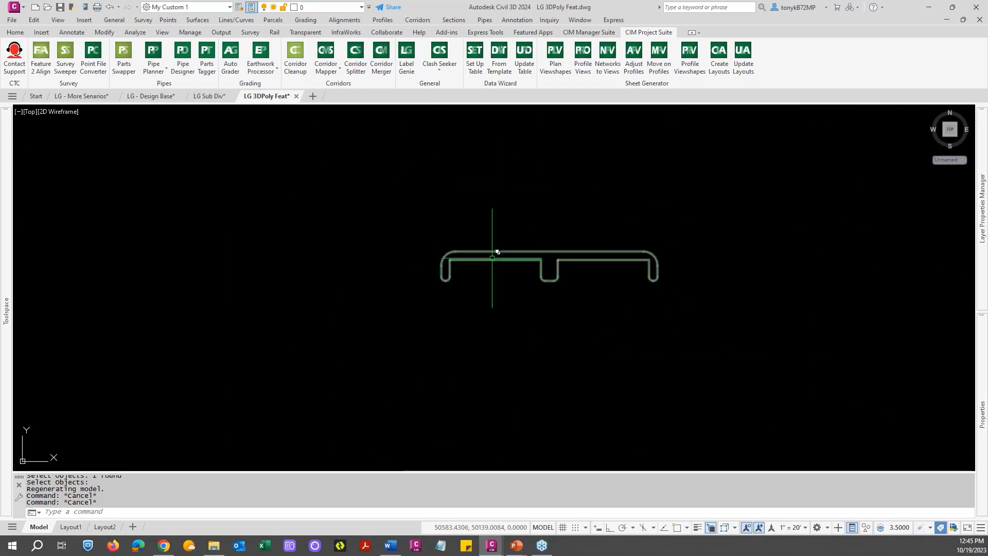
{"action": "scroll", "coordinate": [492, 255], "scroll_direction": "up", "scroll_amount": 4}
{"action": "scroll", "coordinate": [490, 252], "scroll_direction": "down", "scroll_amount": 4}
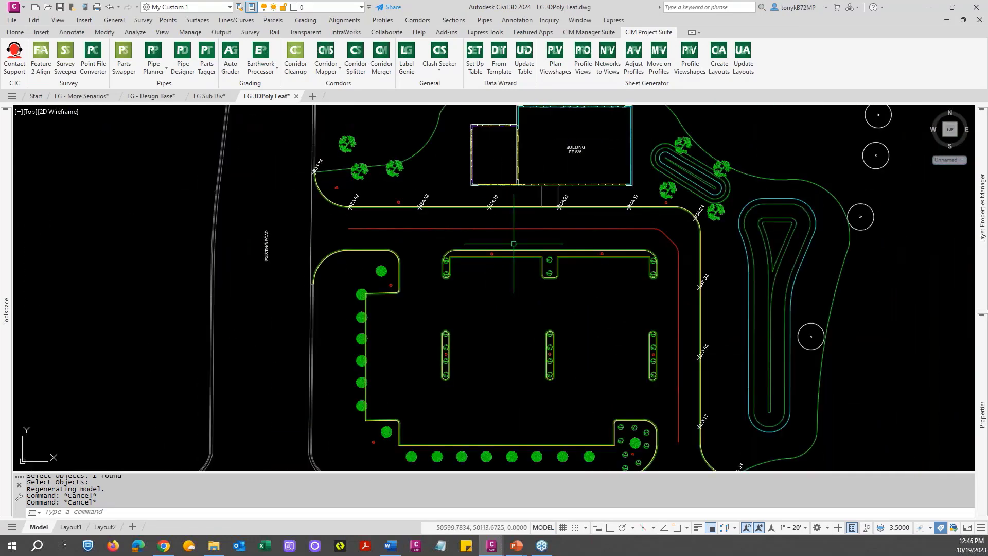
{"action": "key", "text": "Escape"}
{"action": "middle_click_drag", "start_coordinate": [535, 226], "coordinate": [617, 232]}
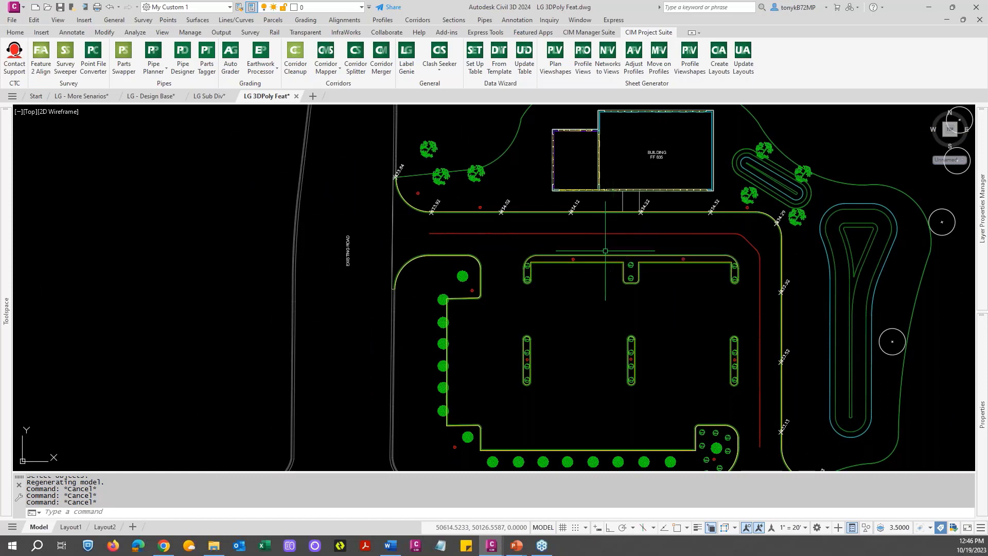
{"action": "mouse_move", "coordinate": [606, 250]}
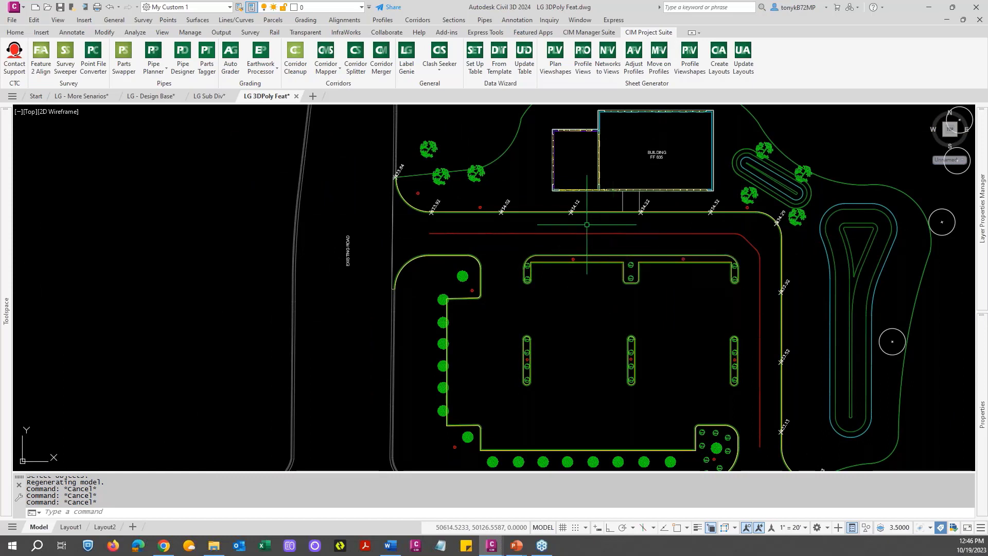
{"action": "mouse_move", "coordinate": [587, 225]}
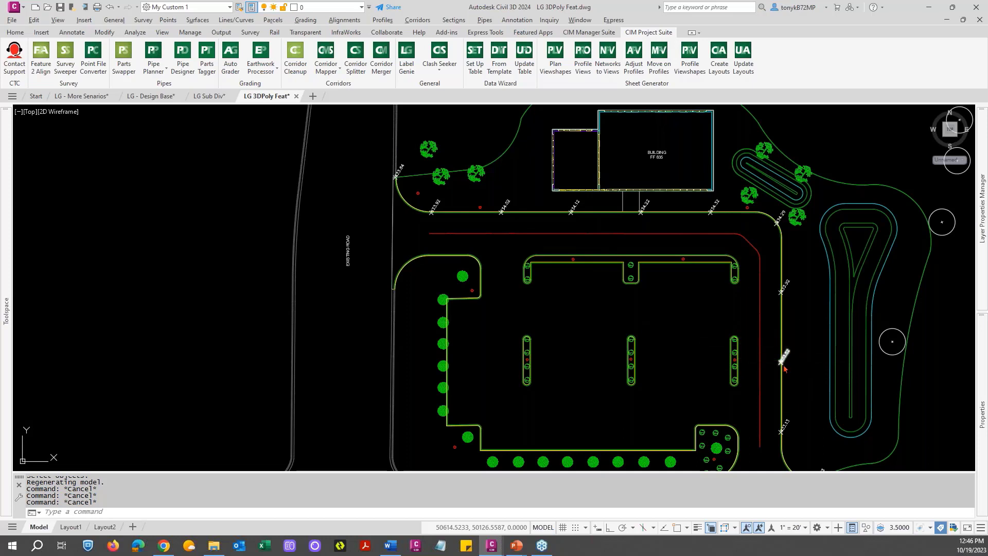
{"action": "key", "text": "alt+Tab"}
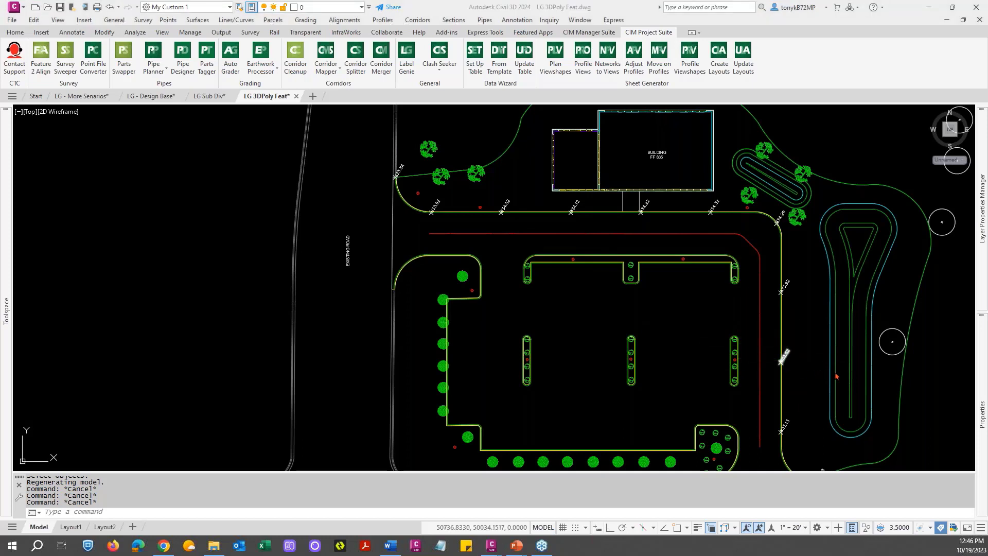